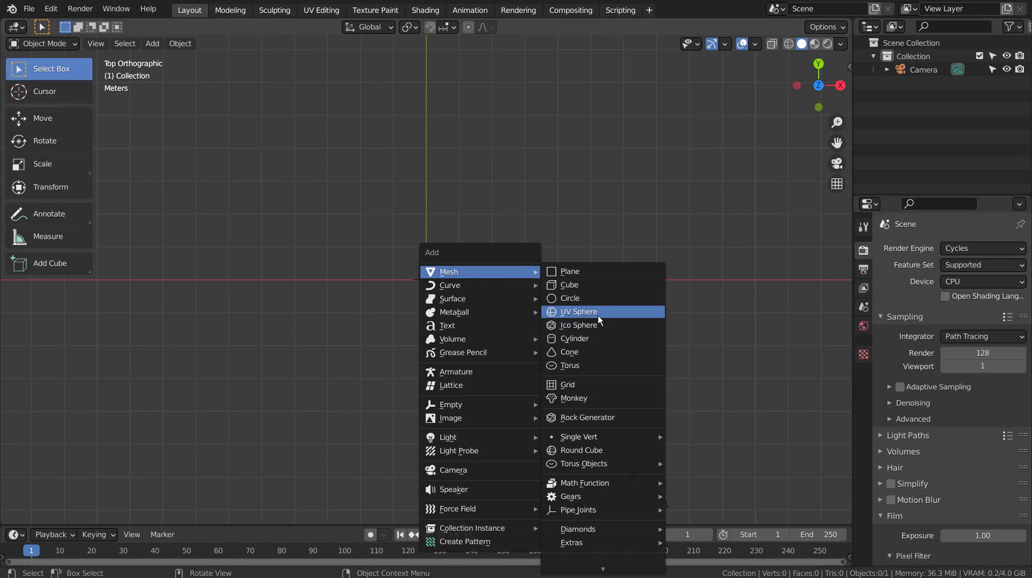
Add a UV sphere mesh at the scene origin and show it in orthographic projection.
left_click(597, 315)
scroll(580, 333, "up", 5)
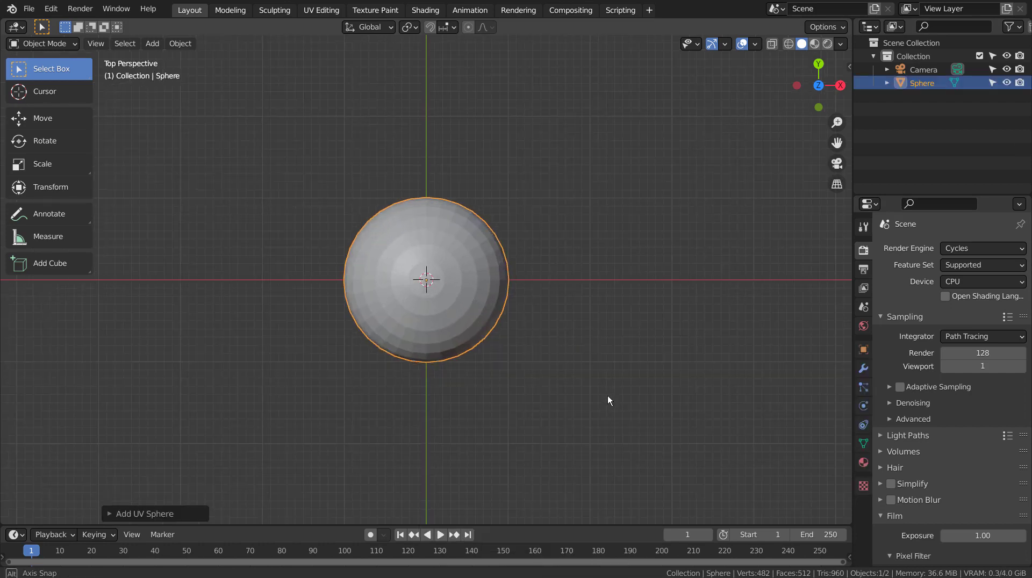
middle_click_drag(607, 401, 575, 292)
key("KP_5")
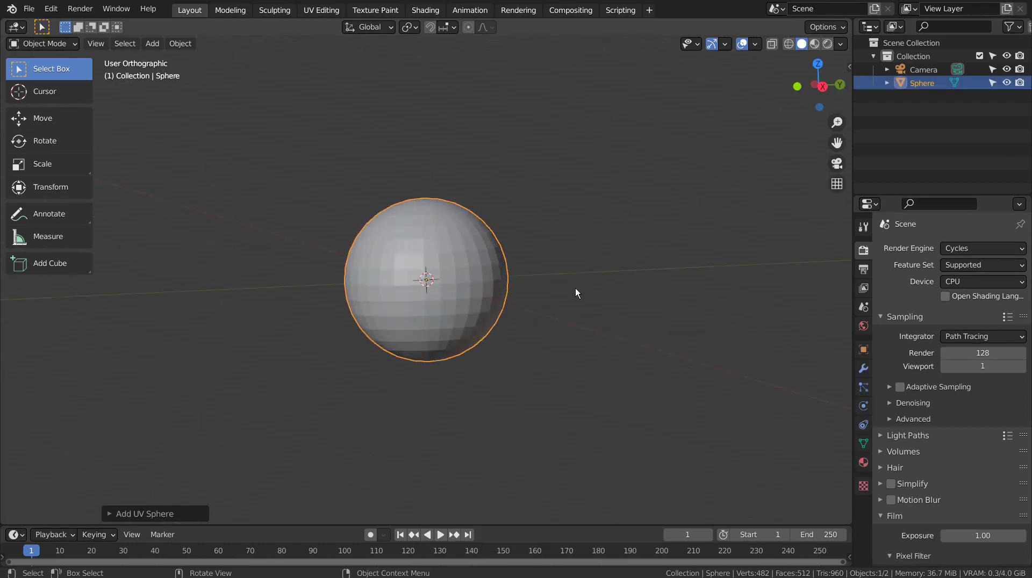
Rotate the sphere 90° about the global X axis.
key("KP_3")
key("r")
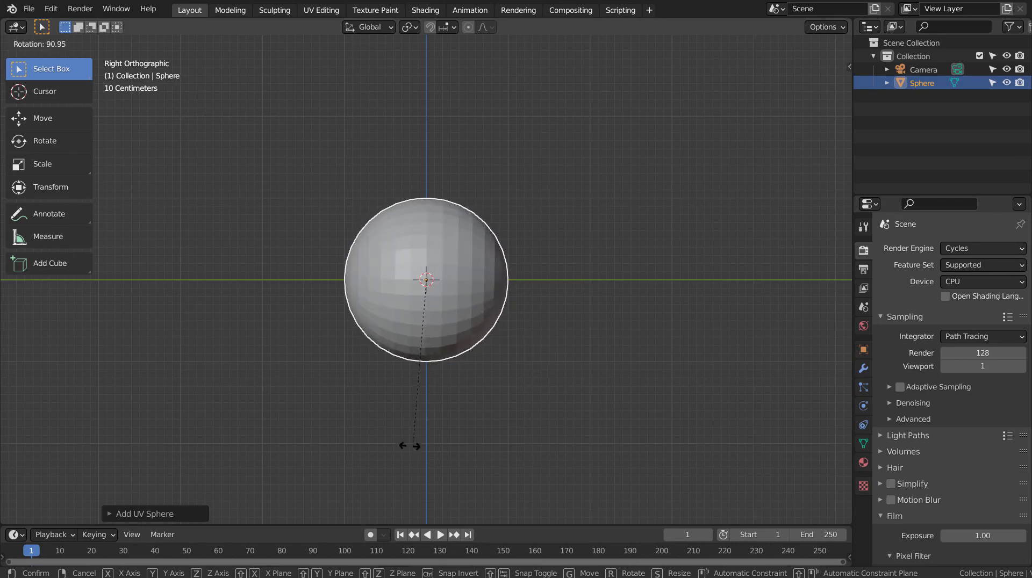
left_click(433, 447)
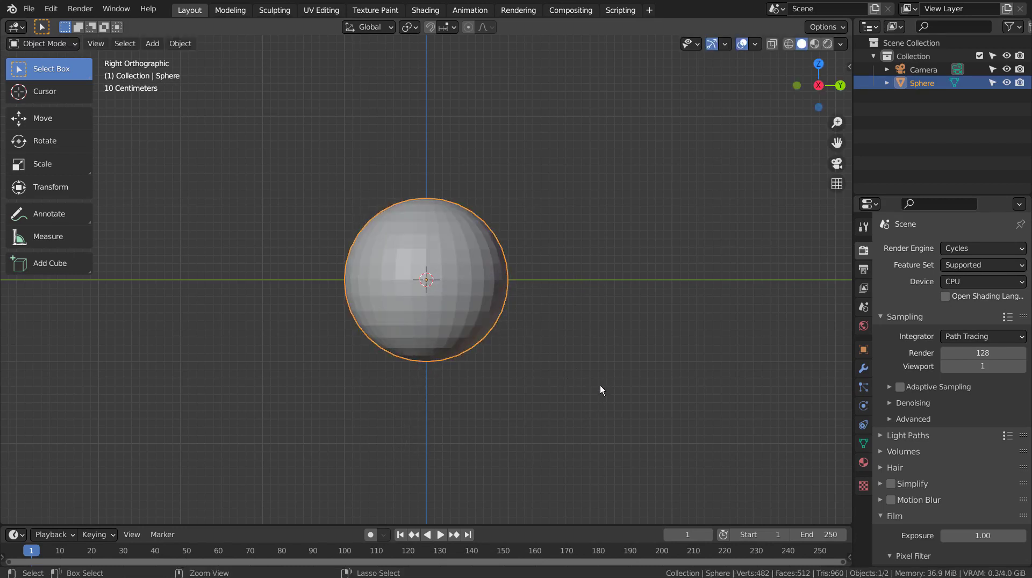
key("r")
key("y")
key("9")
key("0")
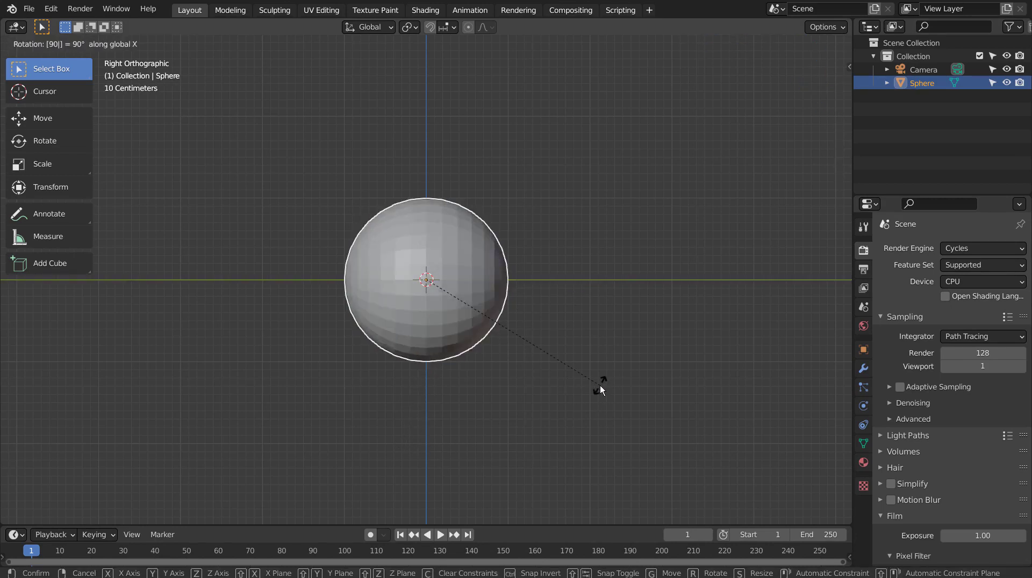
key("Return")
Add a level 3 Subdivision Surface modifier to the sphere and shade it smooth.
key("ctrl+3")
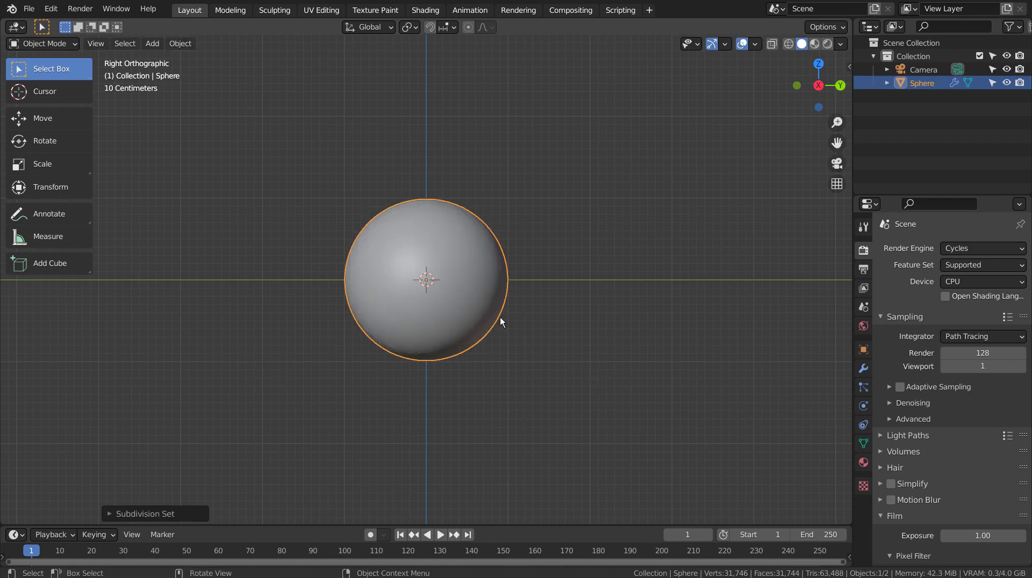
right_click(456, 264)
left_click(456, 262)
Duplicate the sphere three times along the X axis, offsetting each copy 3 m from the previous one.
key("KP_7")
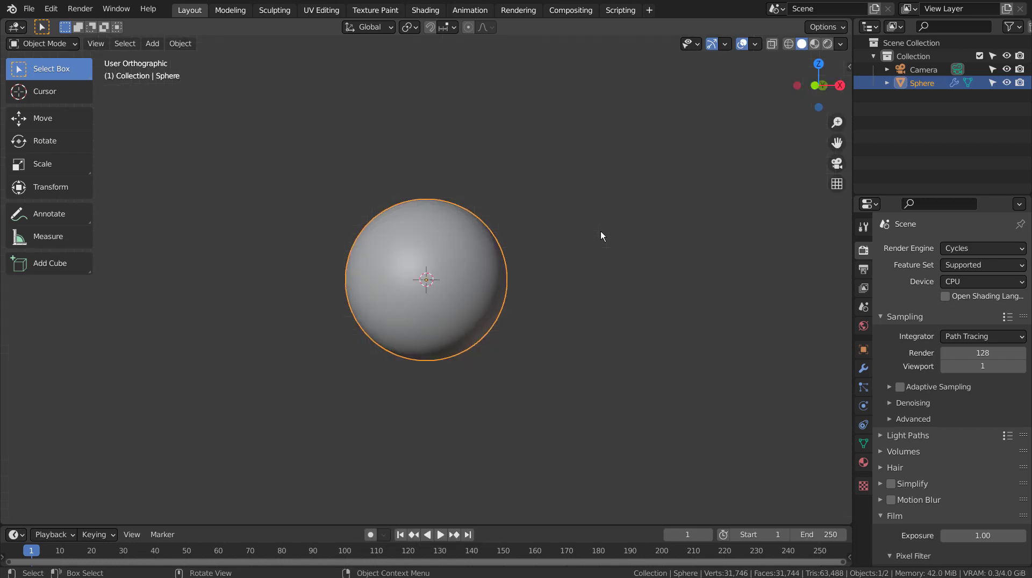
scroll(590, 274, "down", 6)
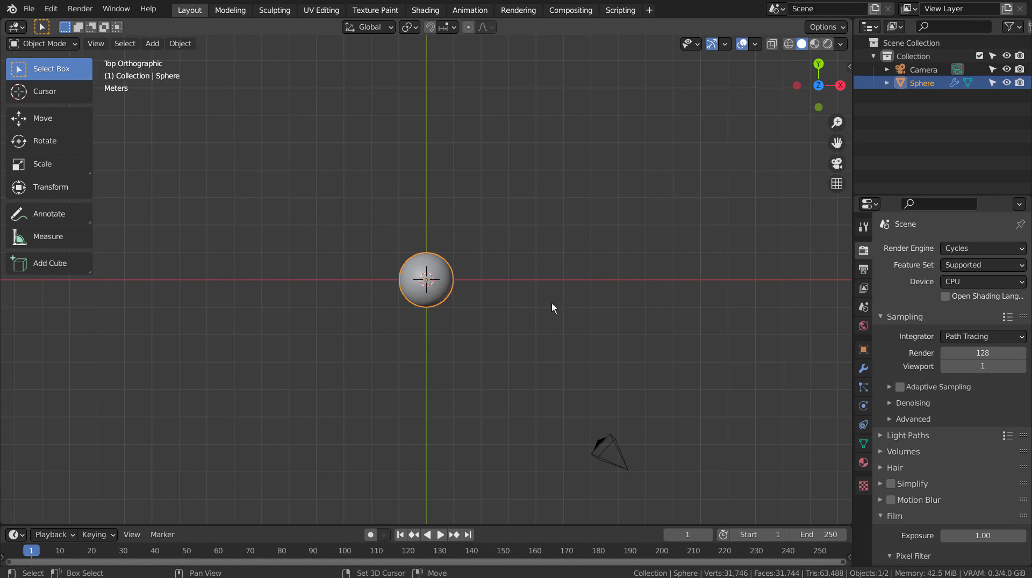
key("shift+d")
key("x")
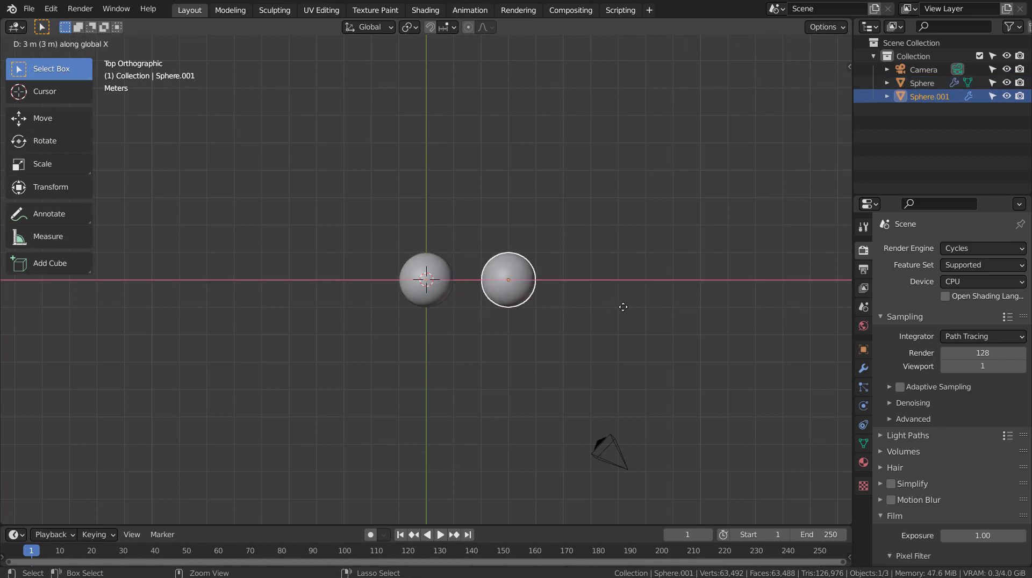
left_click(623, 307)
key("shift+d")
key("x")
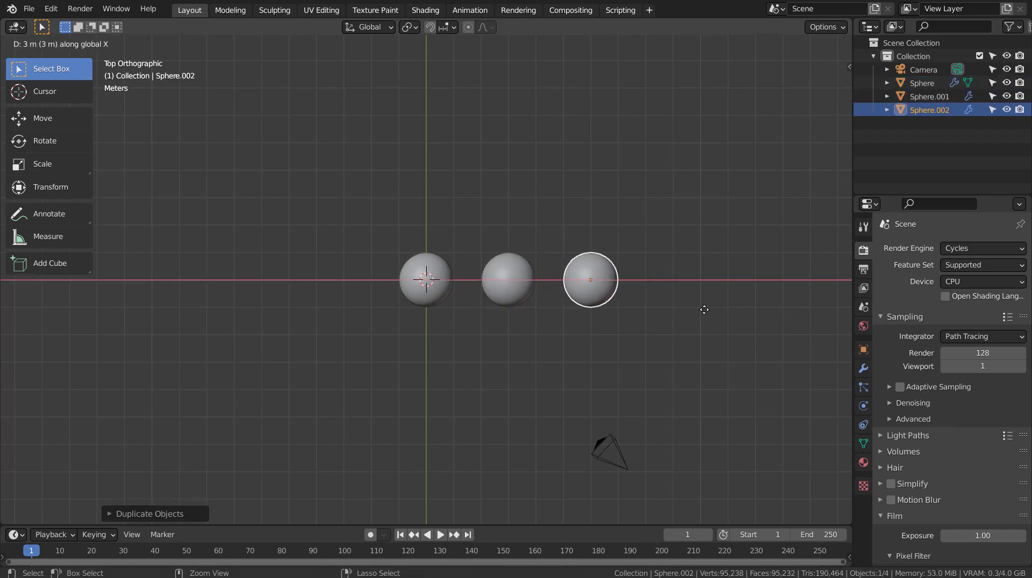
left_click(704, 310)
key("shift+d")
key("x")
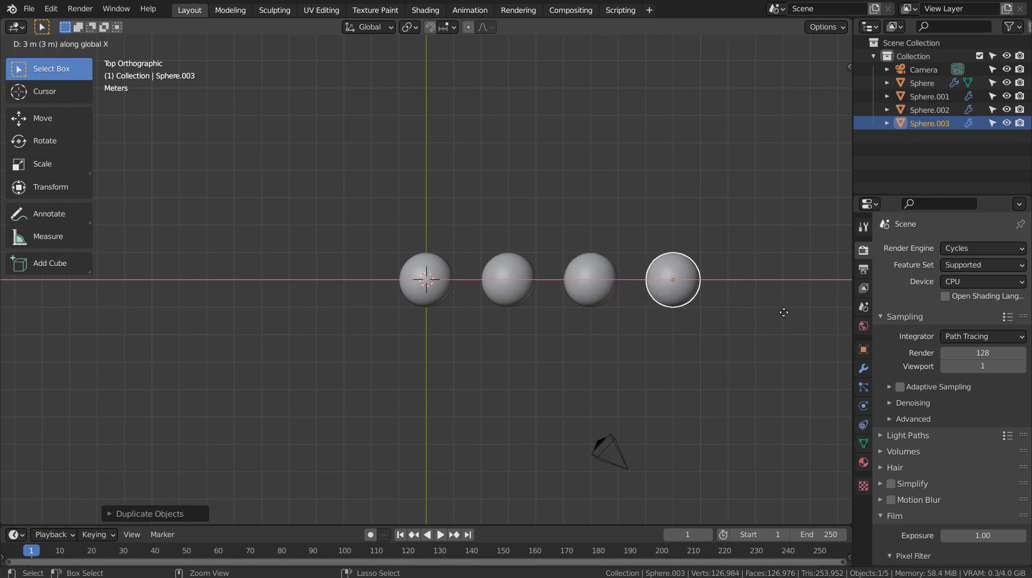
left_click(783, 312)
Create a new material for the original sphere at the origin in the Shading workspace.
left_click(440, 292)
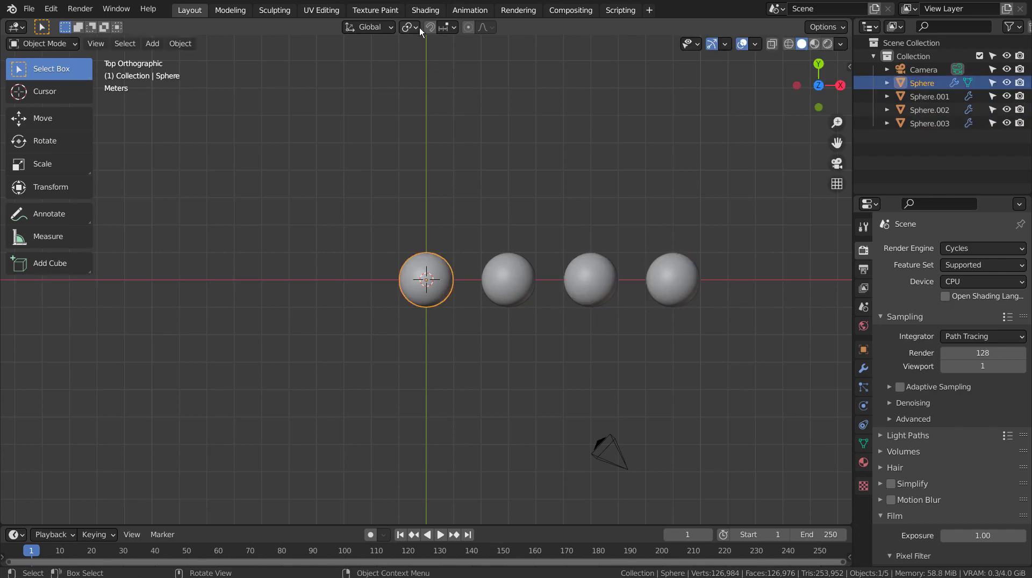
left_click(425, 9)
left_click(547, 341)
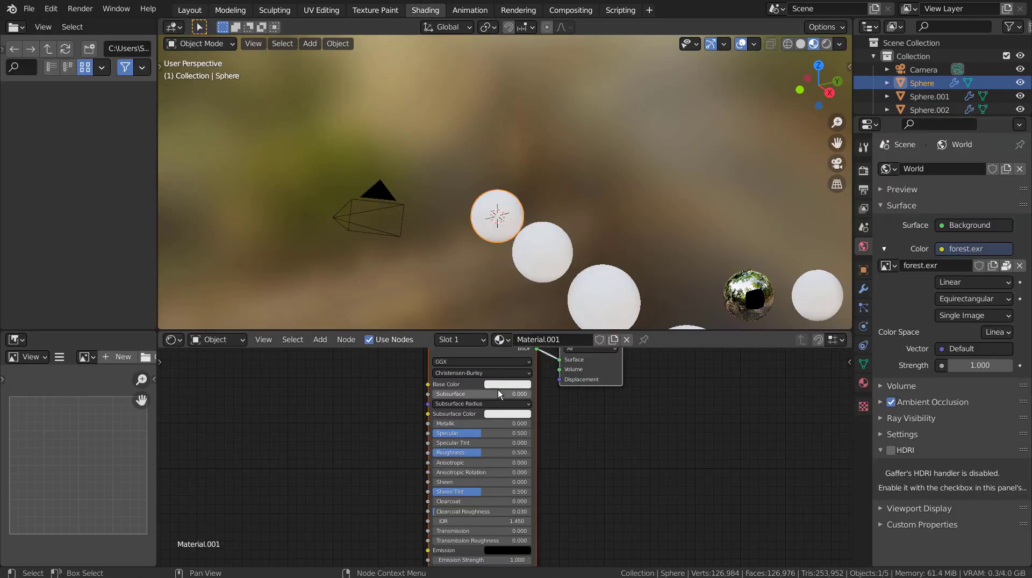
Run Principled Texture Setup on the material with the Wood059 1K Color, Displacement, NormalDX, Roughness and AmbientOcclusion maps from the textures folder.
left_click(460, 382)
key("ctrl+shift+t")
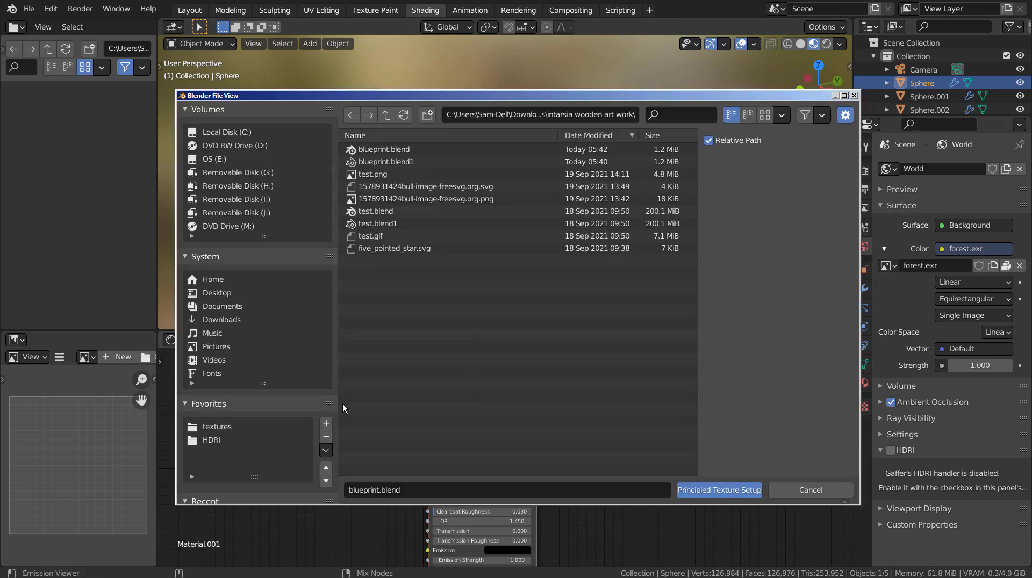
left_click(220, 427)
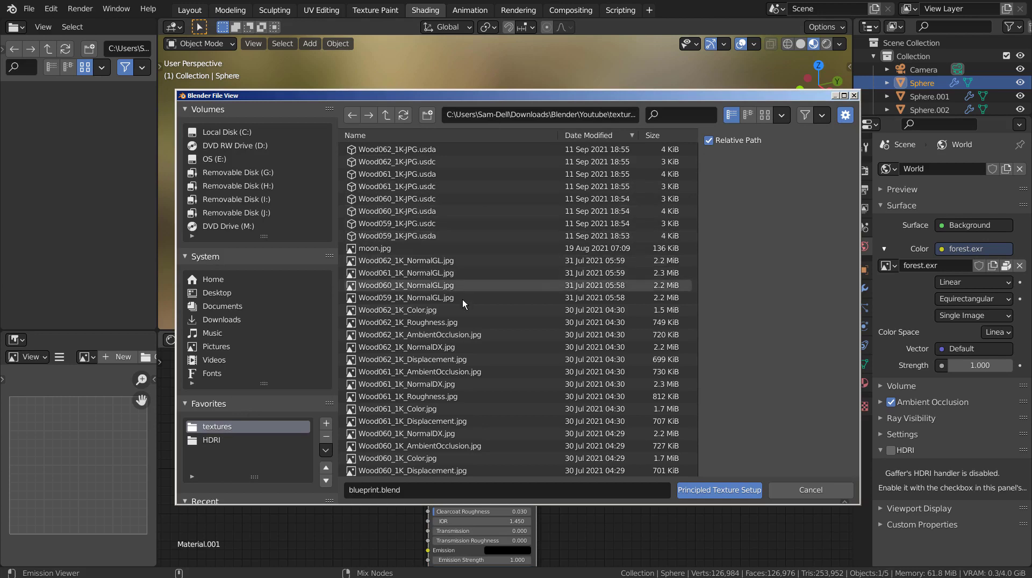
scroll(465, 387, "down", 8)
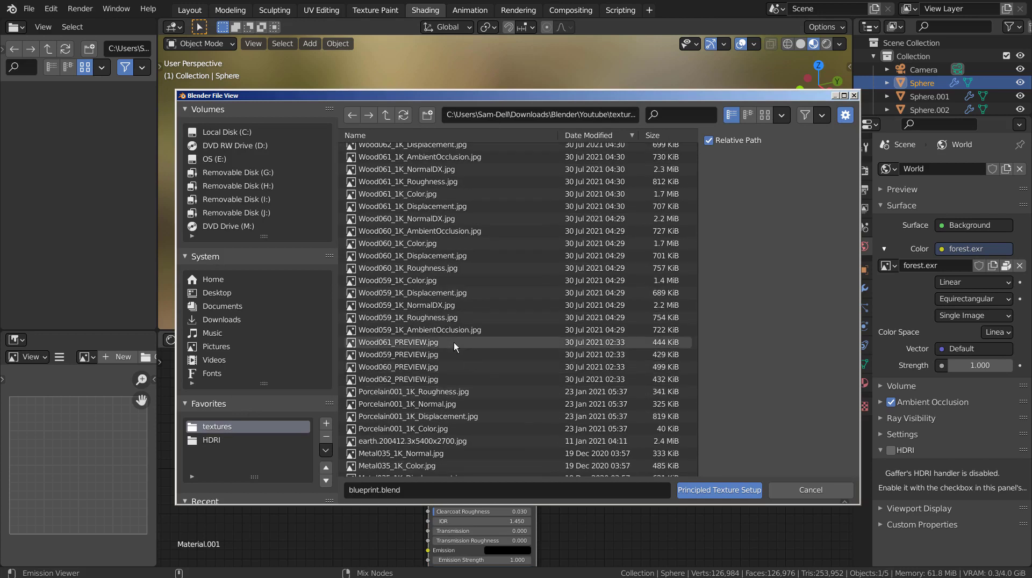
left_click(410, 332)
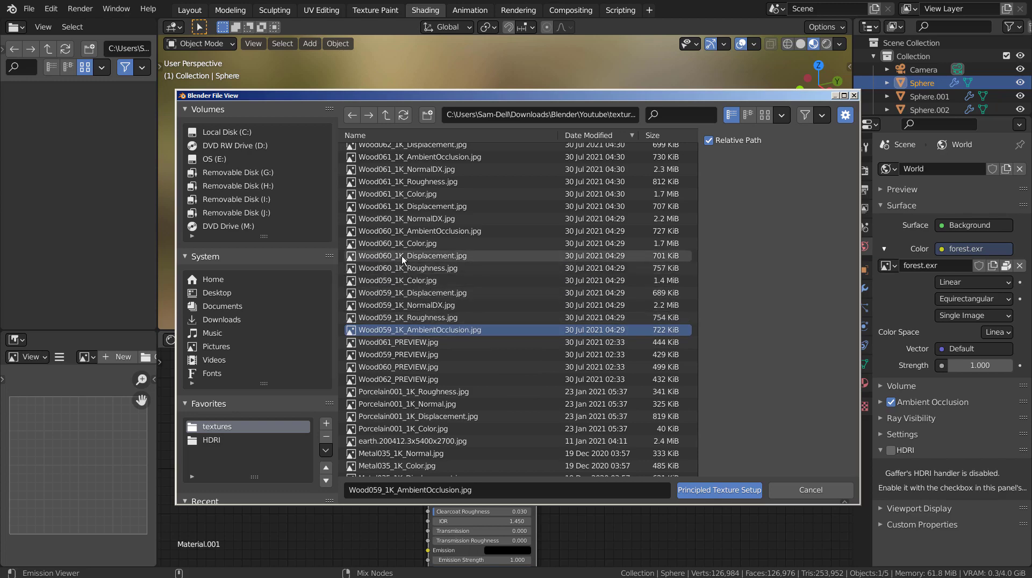
left_click(403, 280, "shift")
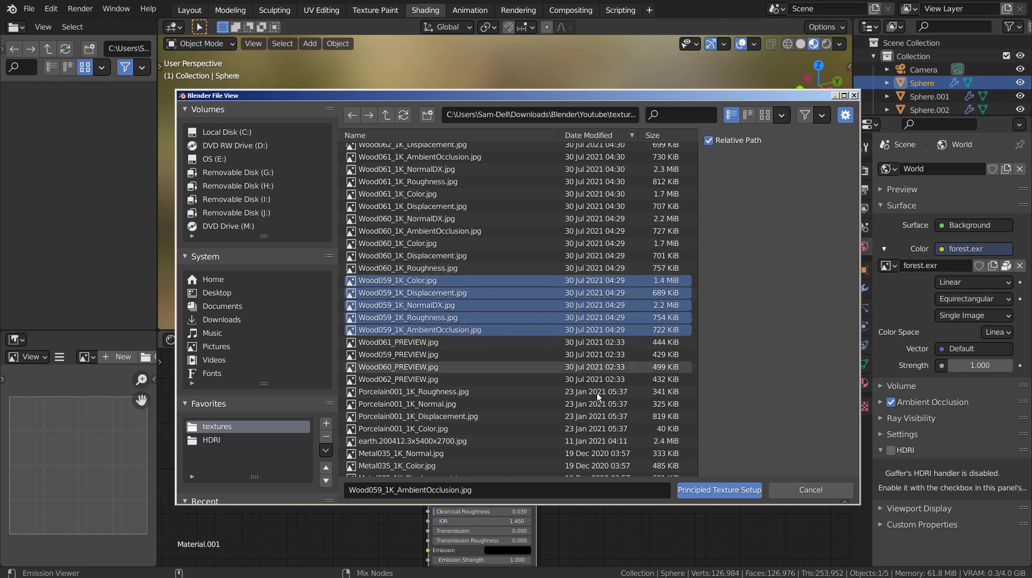
left_click(714, 489)
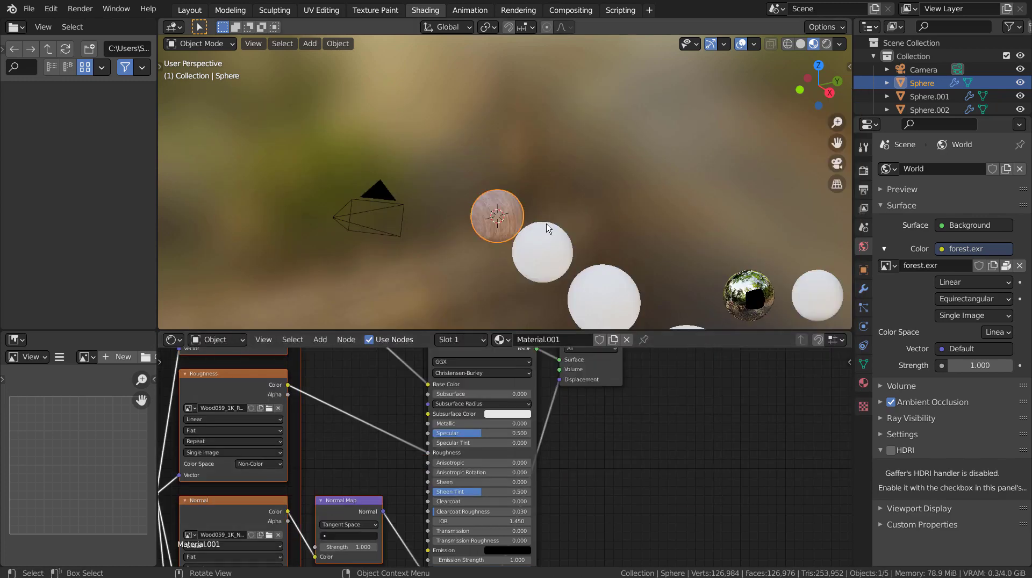
Create a new material for the second sphere in the row.
key("KP_7")
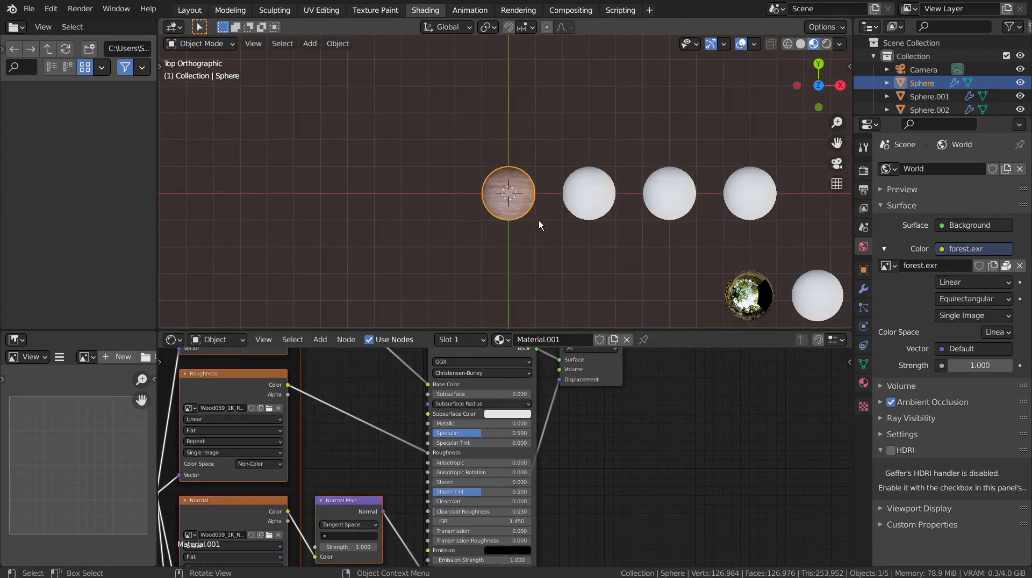
scroll(422, 198, "up", 5)
scroll(422, 198, "down", 5, "ctrl")
left_click(597, 189)
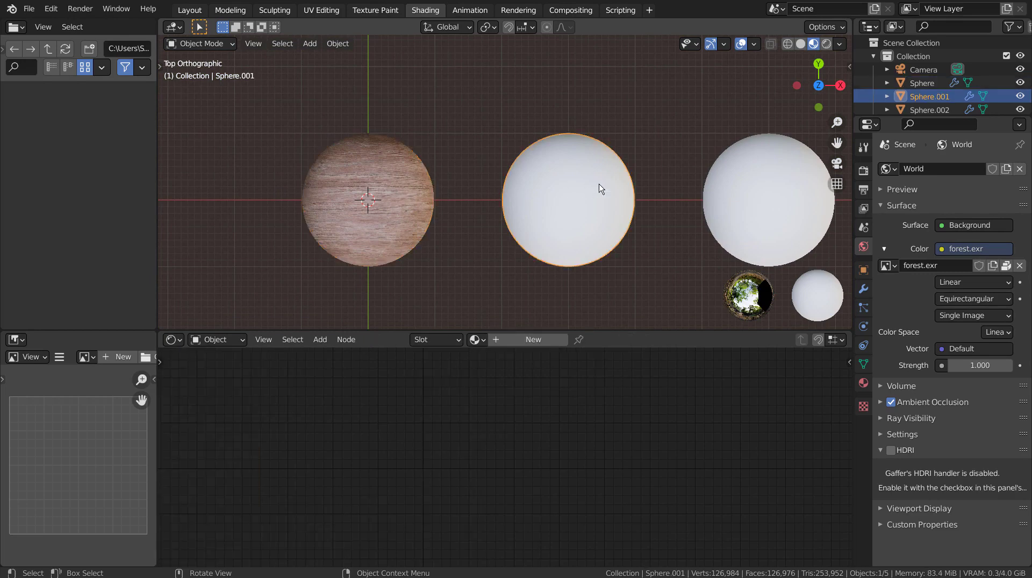
left_click(538, 344)
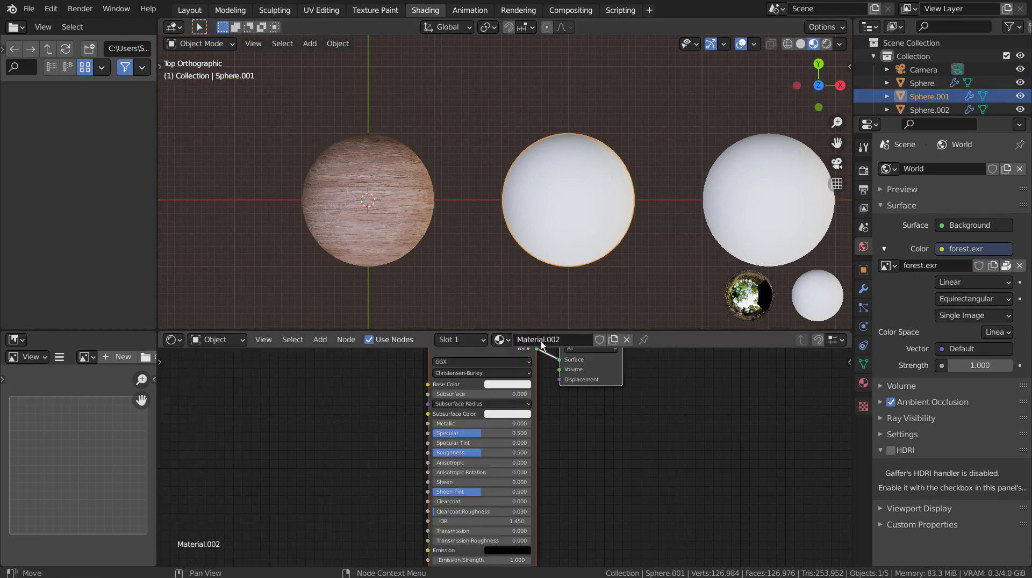
Sort the texture files by name and run Principled Texture Setup with the Wood060 1K AmbientOcclusion, Color, Displacement, NormalDX and Roughness maps.
left_click(471, 385)
key("ctrl+shift+t")
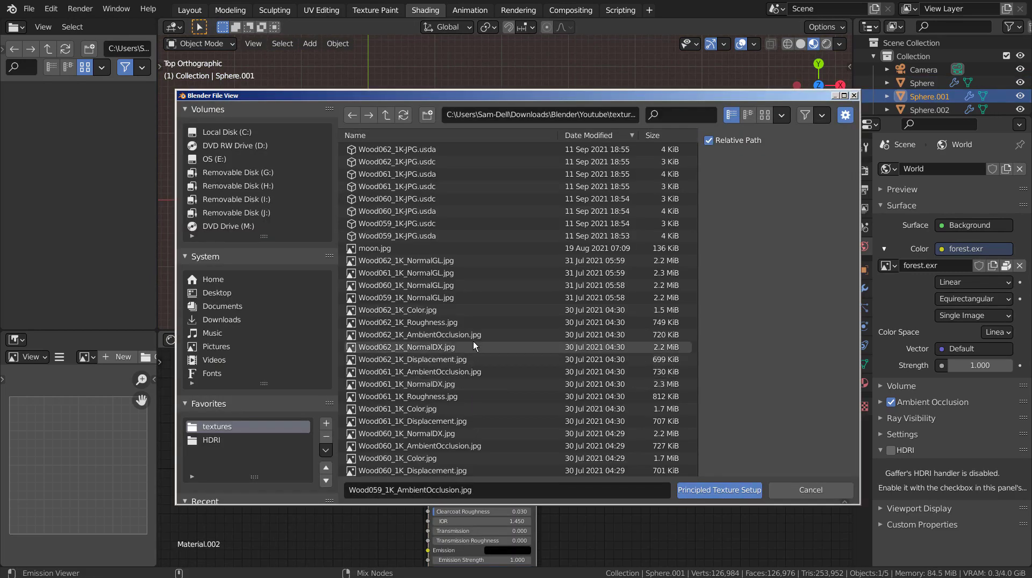
scroll(437, 415, "down", 3)
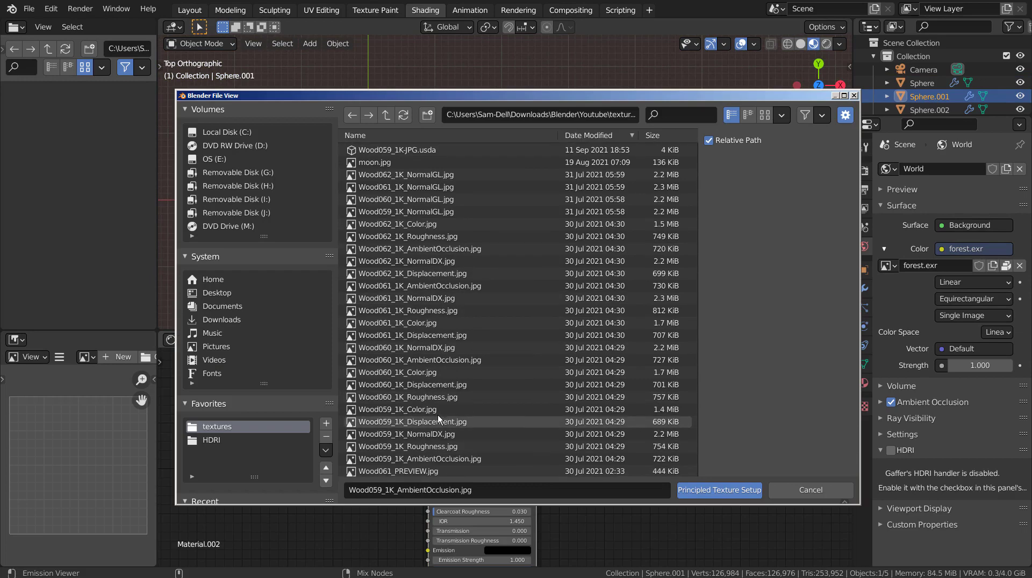
left_click(456, 137)
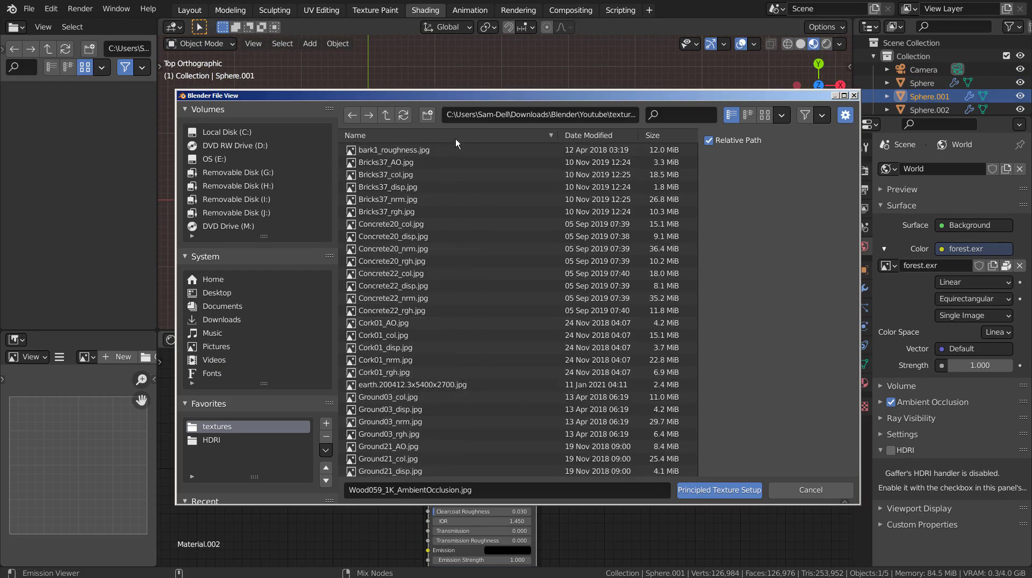
left_click_drag(694, 166, 716, 460)
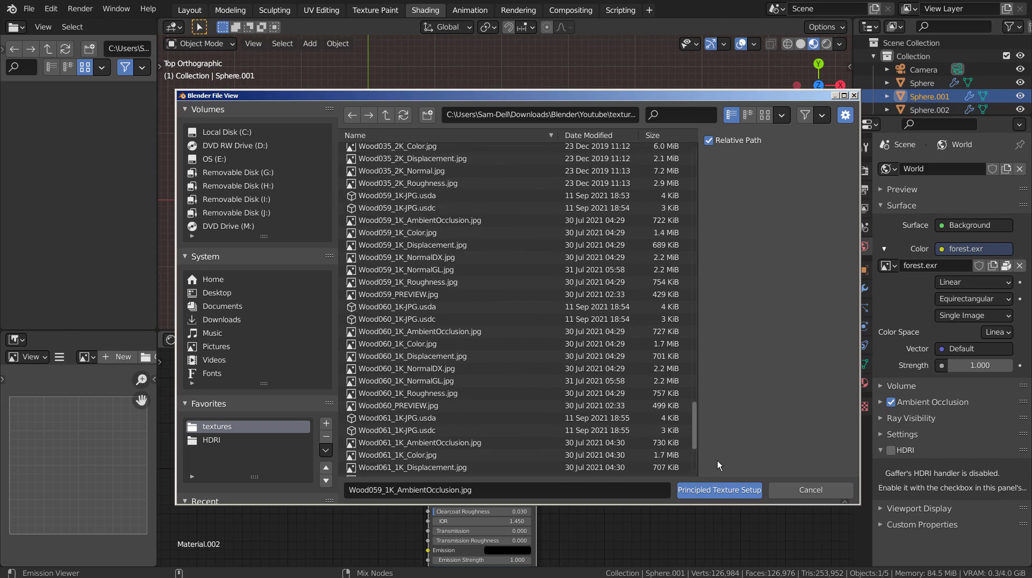
left_click(436, 331)
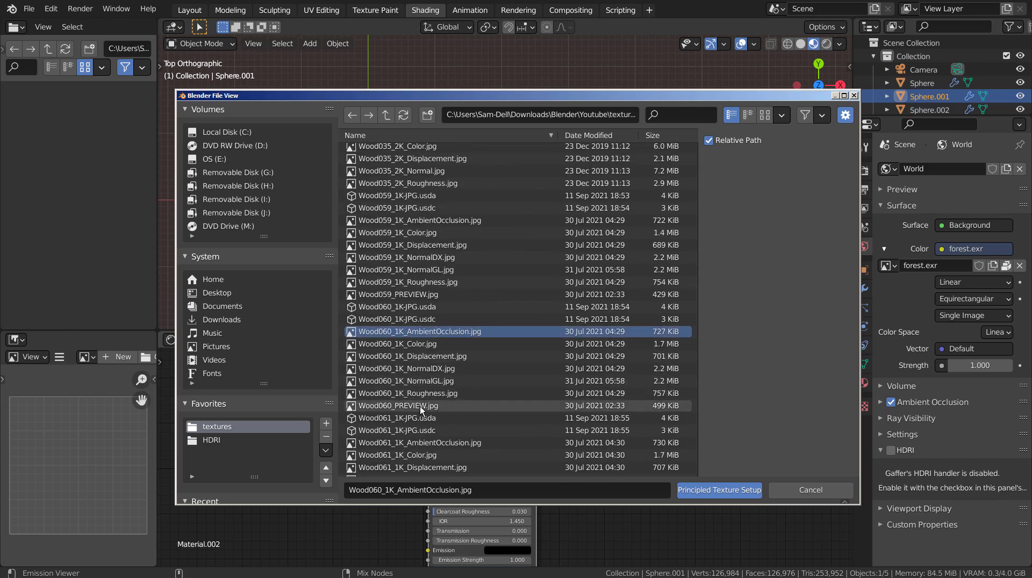
left_click(417, 393, "shift")
left_click(443, 379, "ctrl")
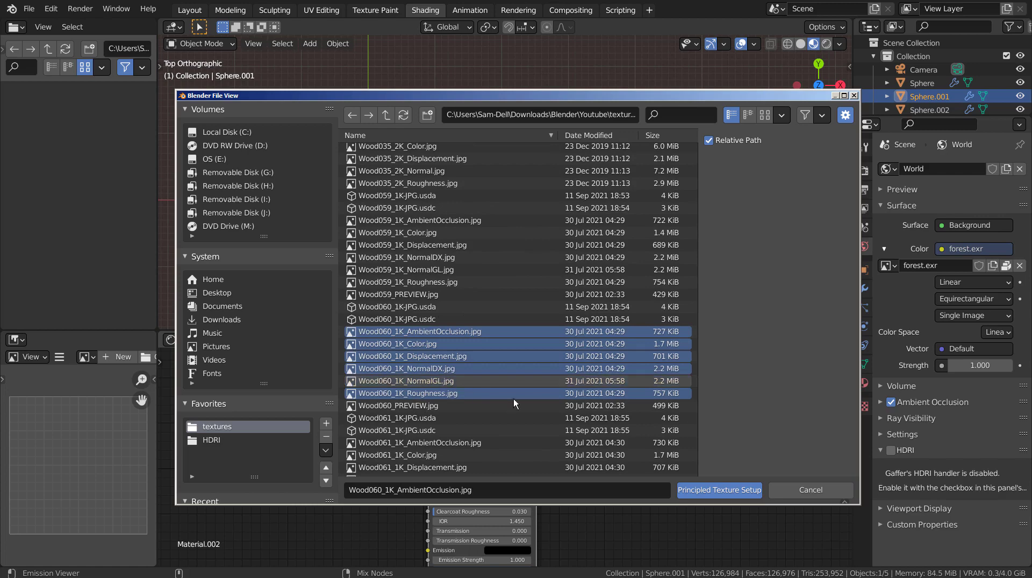
left_click(729, 488)
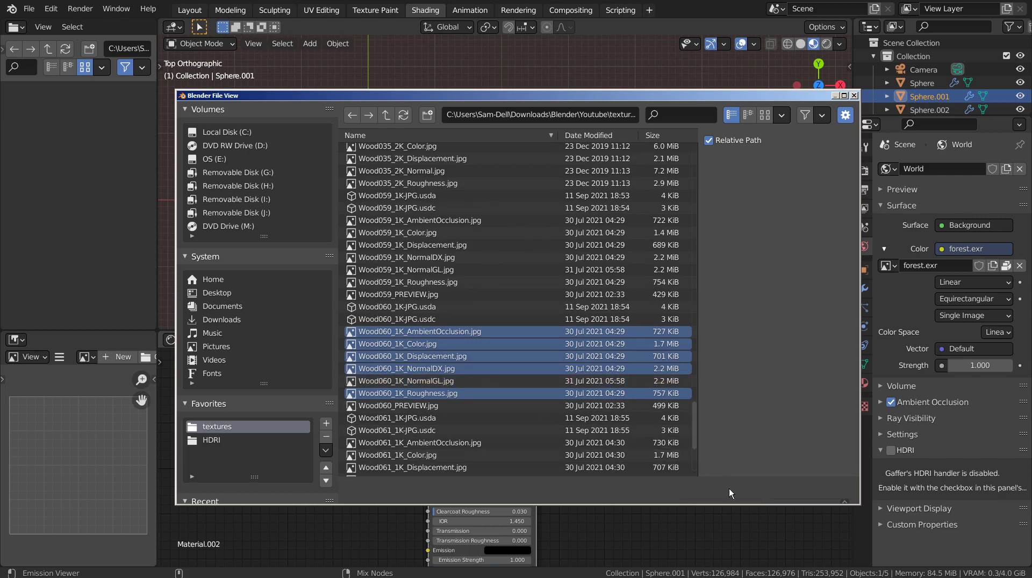
Create a new material for the third sphere in the row.
middle_click_drag(687, 258, 280, 254, "shift")
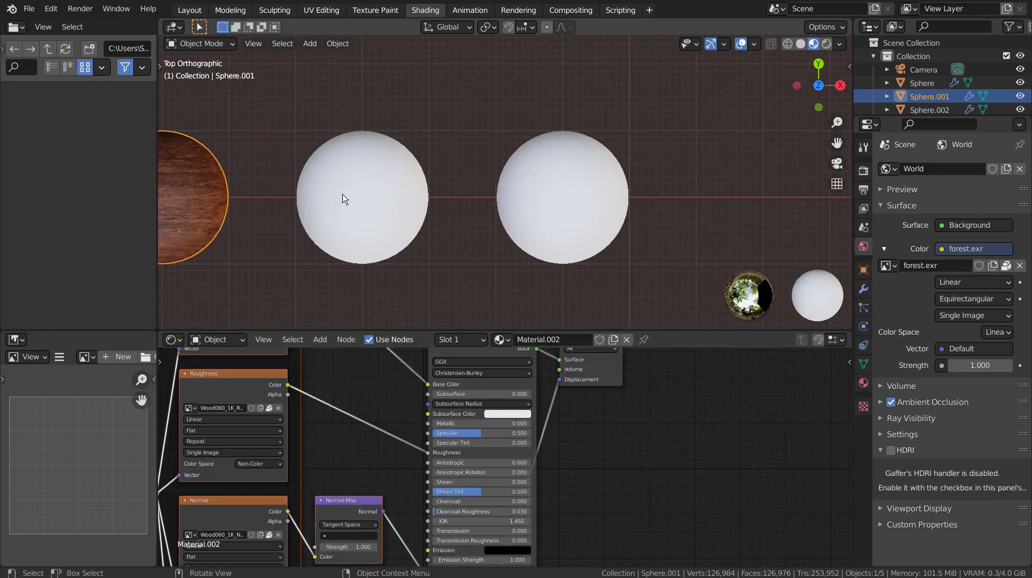
left_click(343, 194)
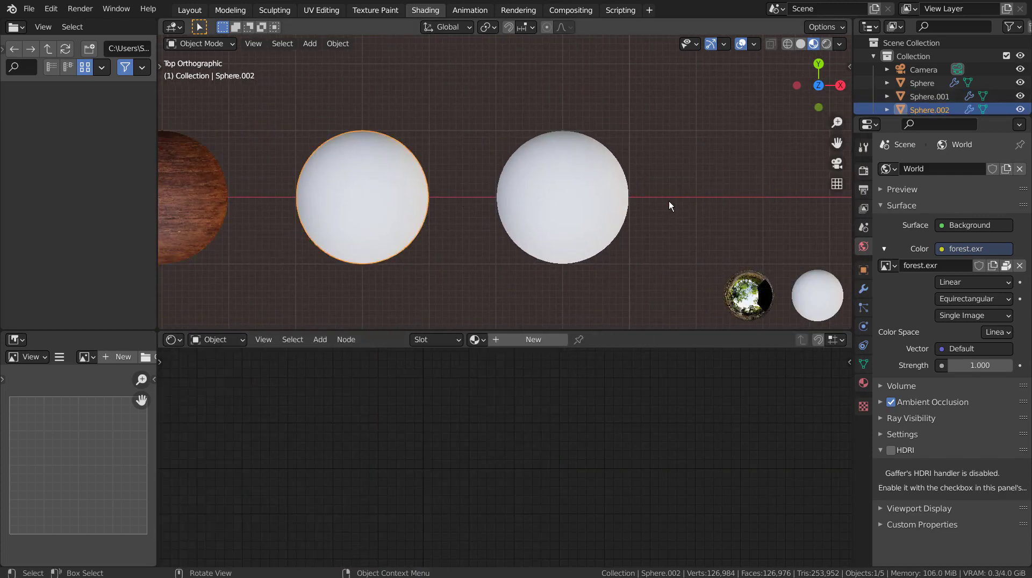
left_click(543, 341)
Run Principled Texture Setup on the third sphere's material with the Wood061 1K maps, leaving out NormalGL.
key("ctrl+shift+t")
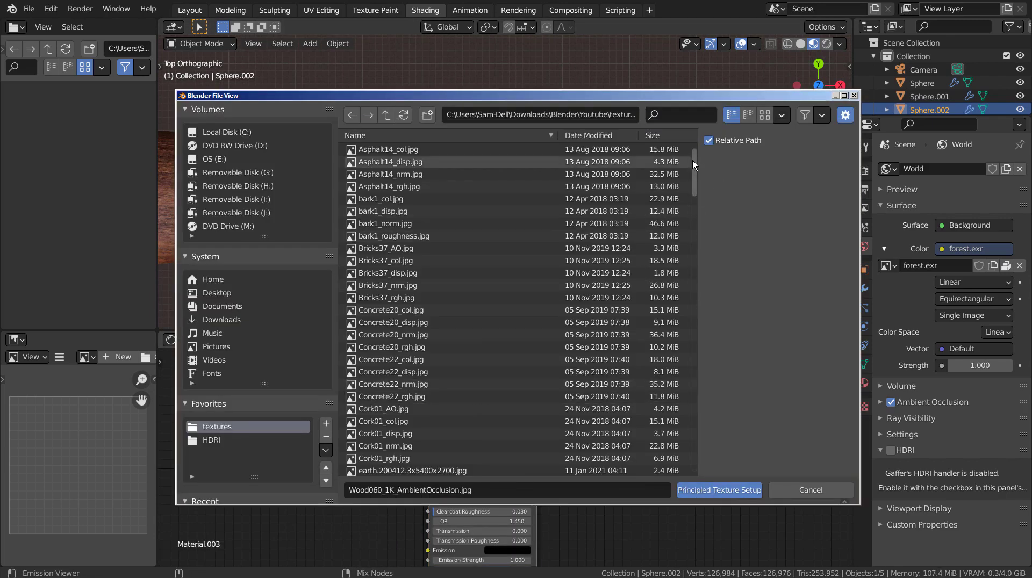
left_click_drag(692, 160, 714, 476)
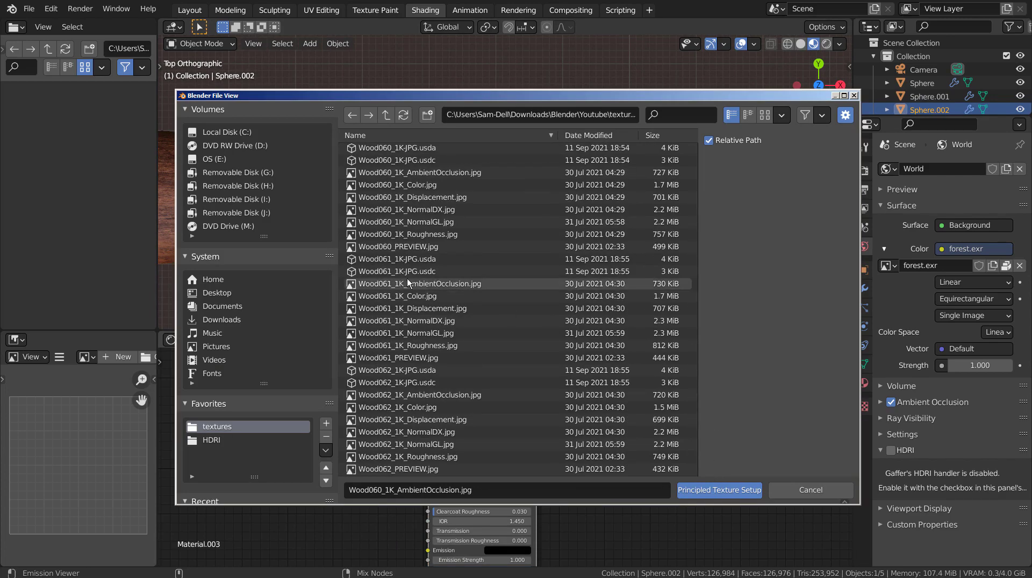
left_click_drag(448, 281, 442, 344)
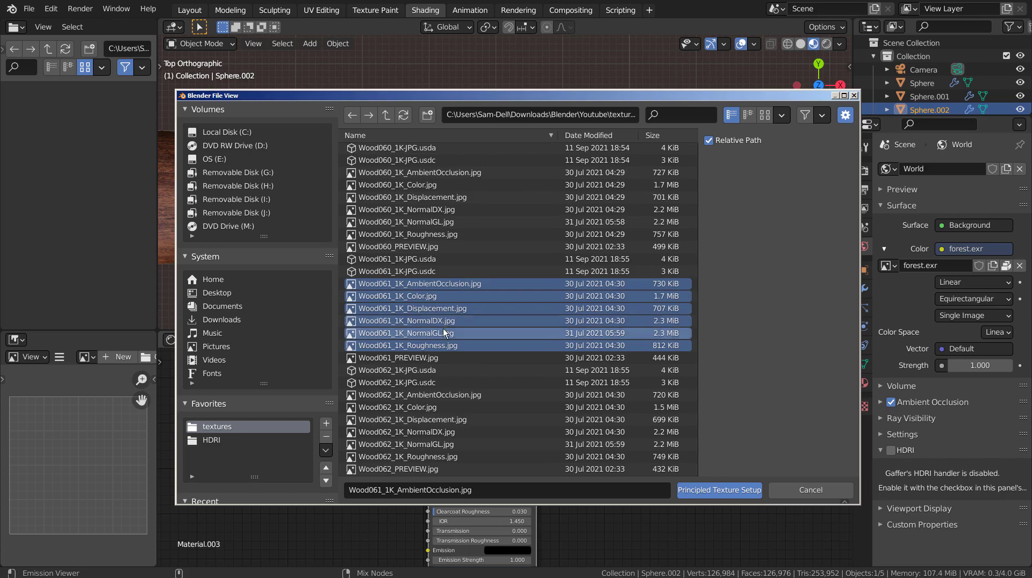
left_click(444, 333, "ctrl")
left_click(739, 489)
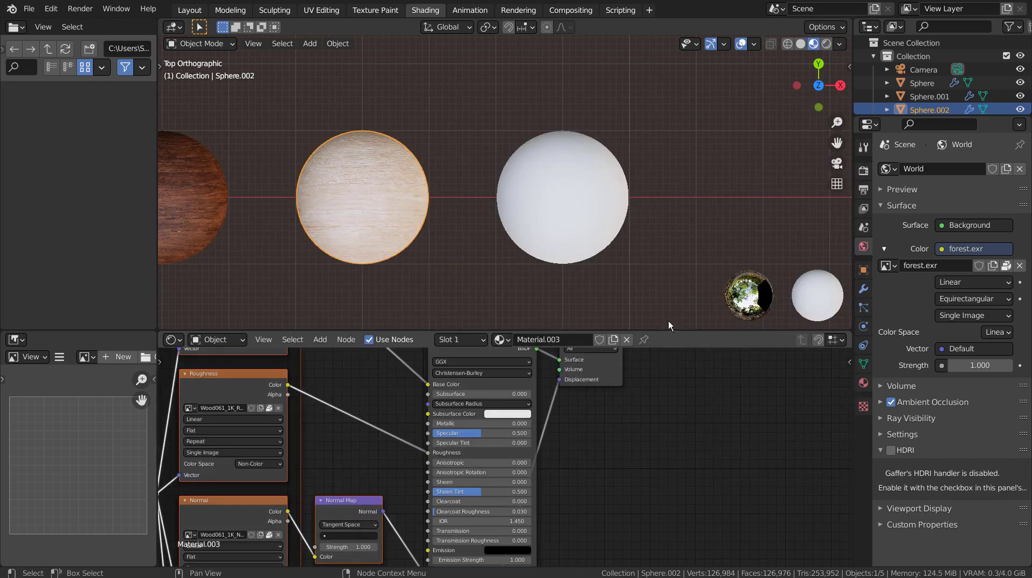
Create a new material for the fourth sphere and run Principled Texture Setup on it with the Wood062 1K texture maps.
left_click(574, 218)
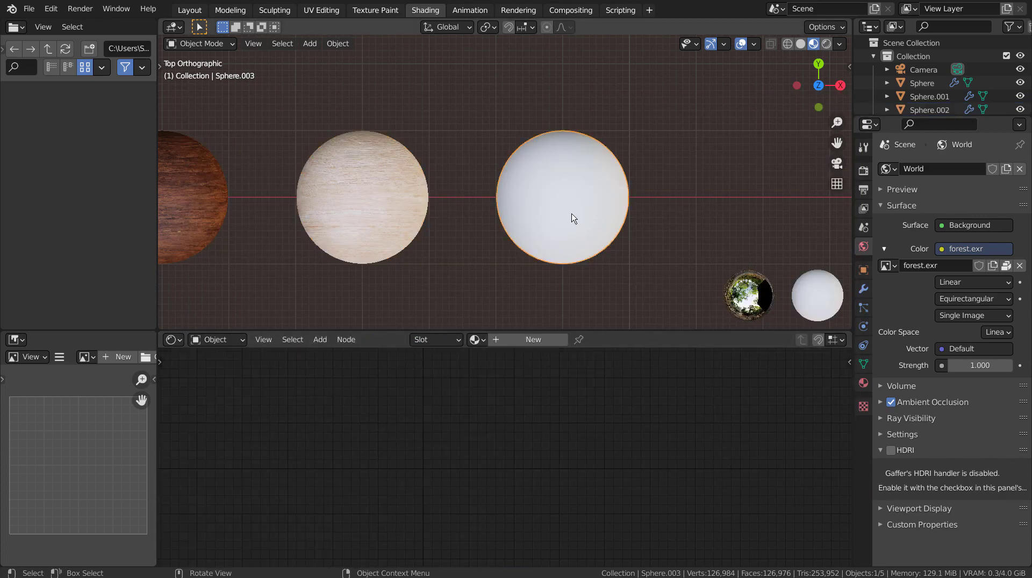
left_click(528, 341)
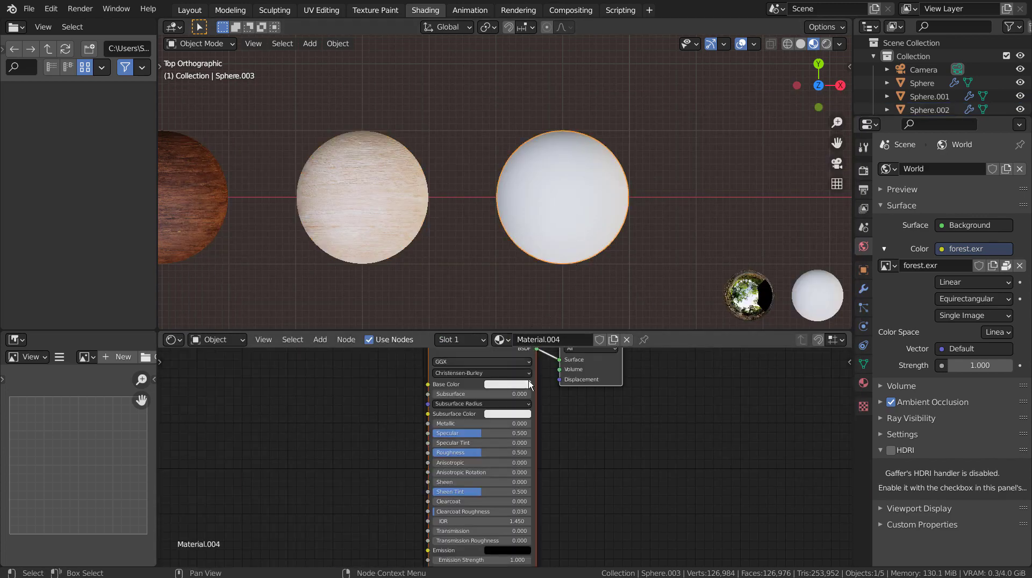
left_click(470, 384)
key("ctrl+shift+t")
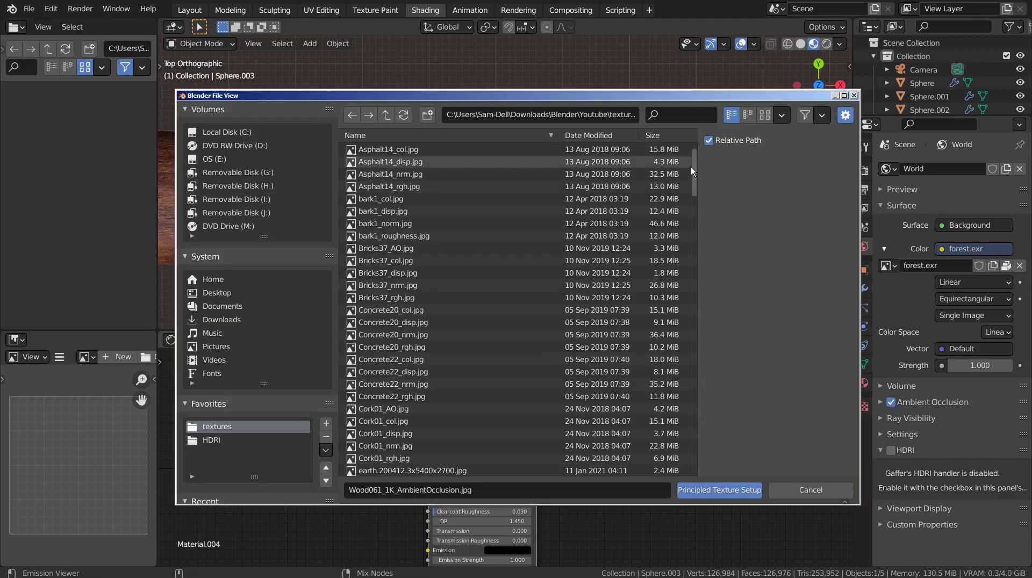
left_click_drag(692, 161, 692, 474)
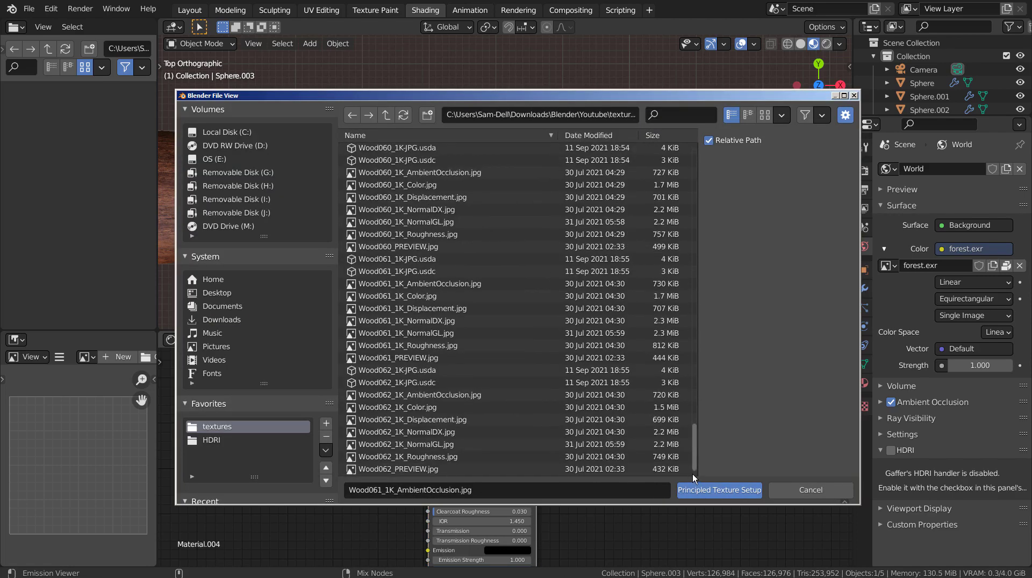
left_click(444, 453)
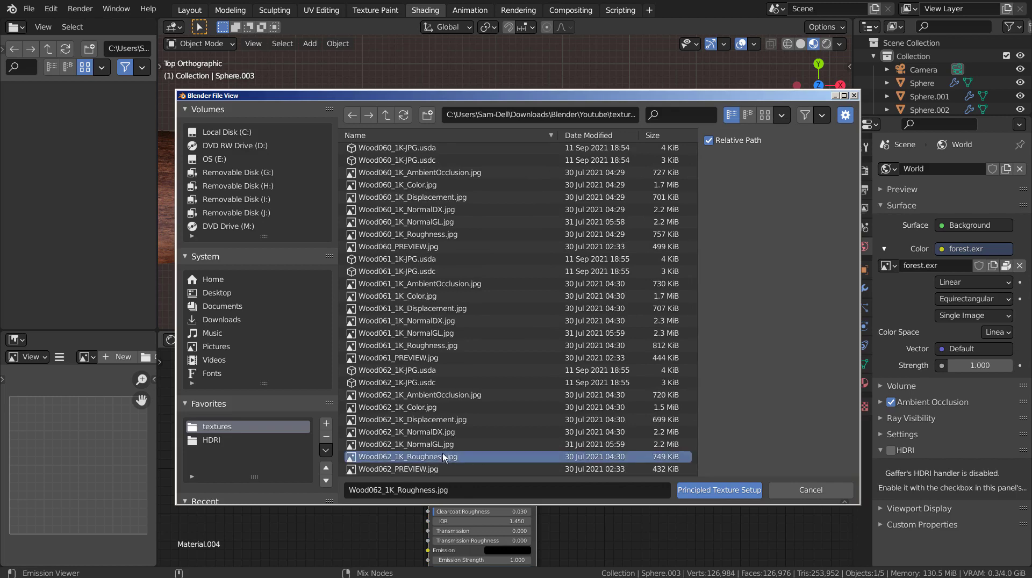
left_click(412, 393, "shift")
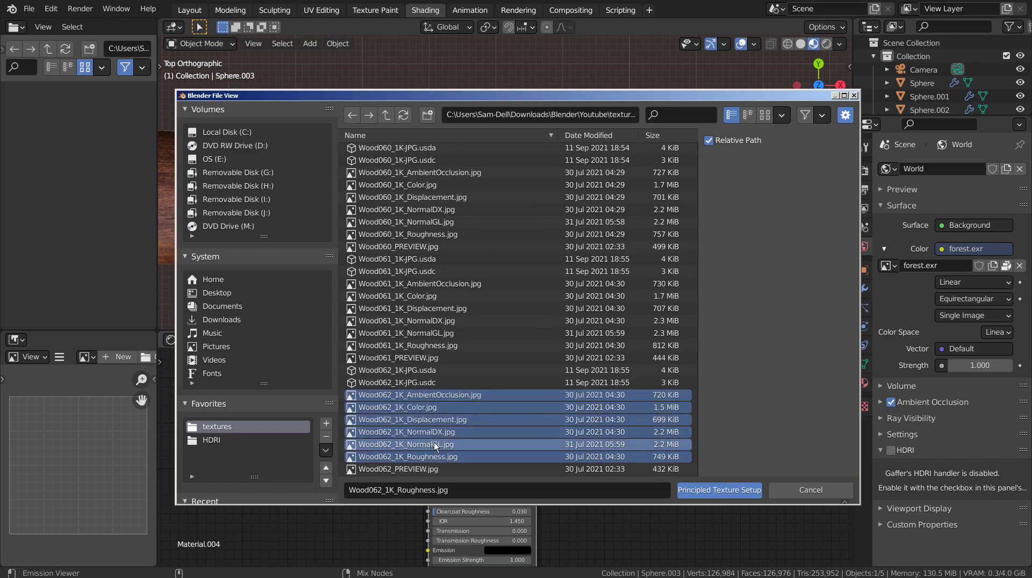
left_click(711, 494)
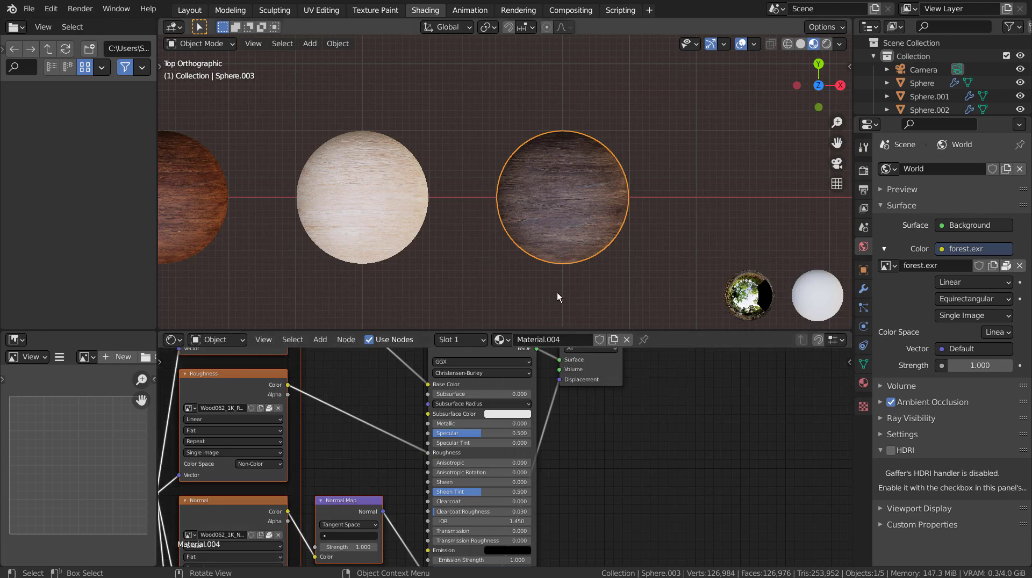
Rename the first sphere's material as "light brown".
scroll(470, 255, "down", 5)
left_click(306, 189)
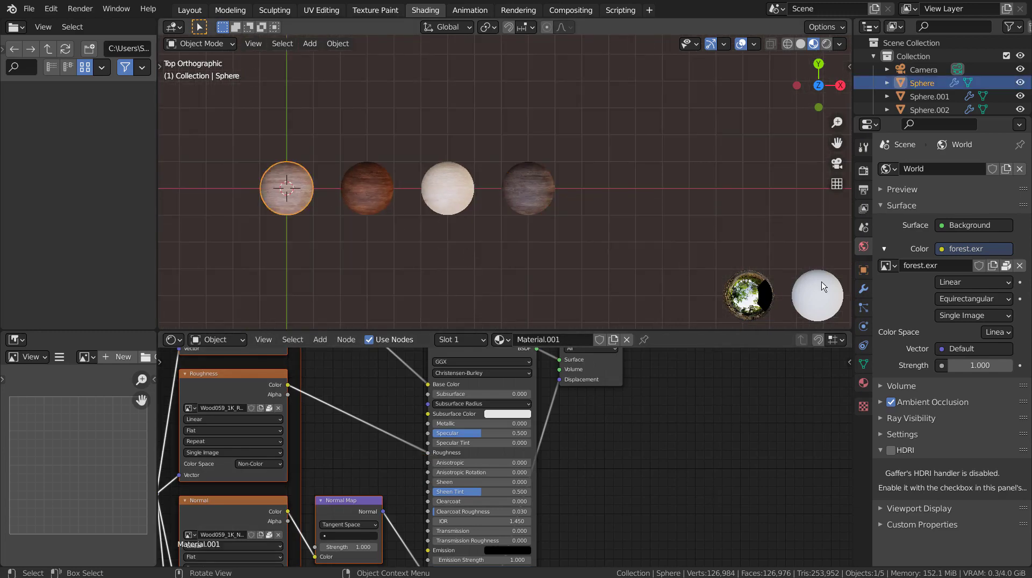
left_click(861, 383)
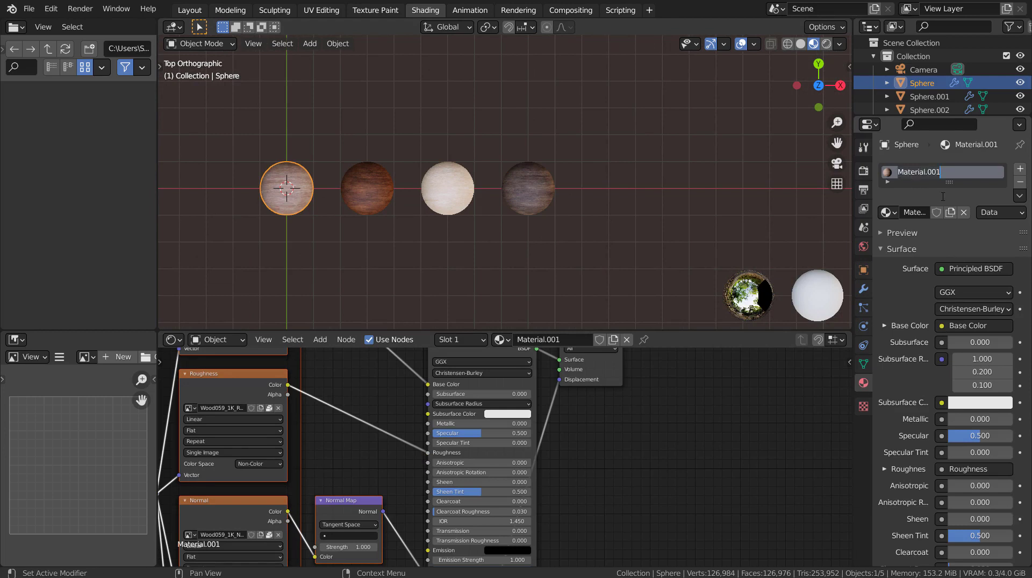
type("light brown")
key("Return")
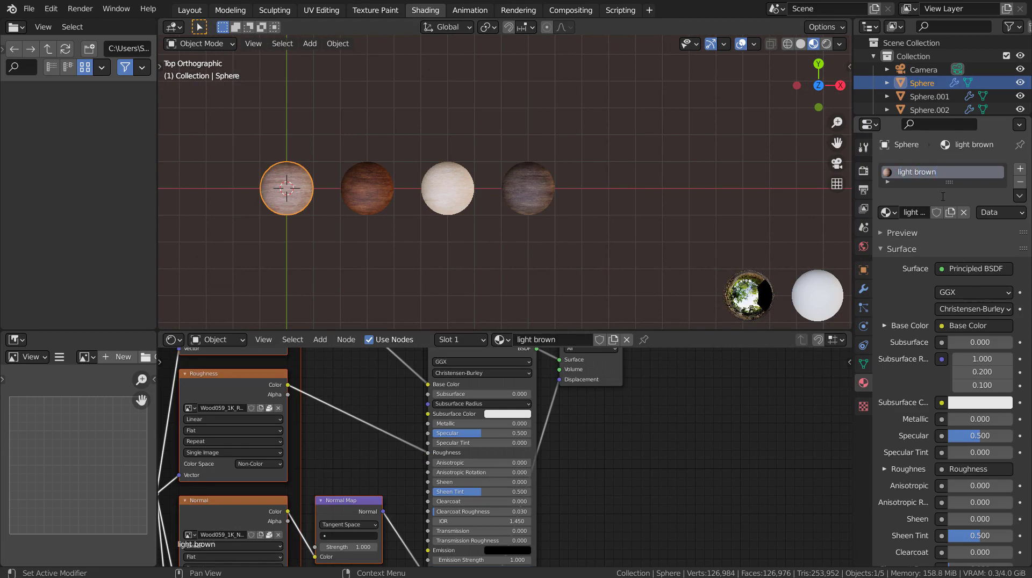
Rename the second sphere's material as "red brown".
left_click(368, 203)
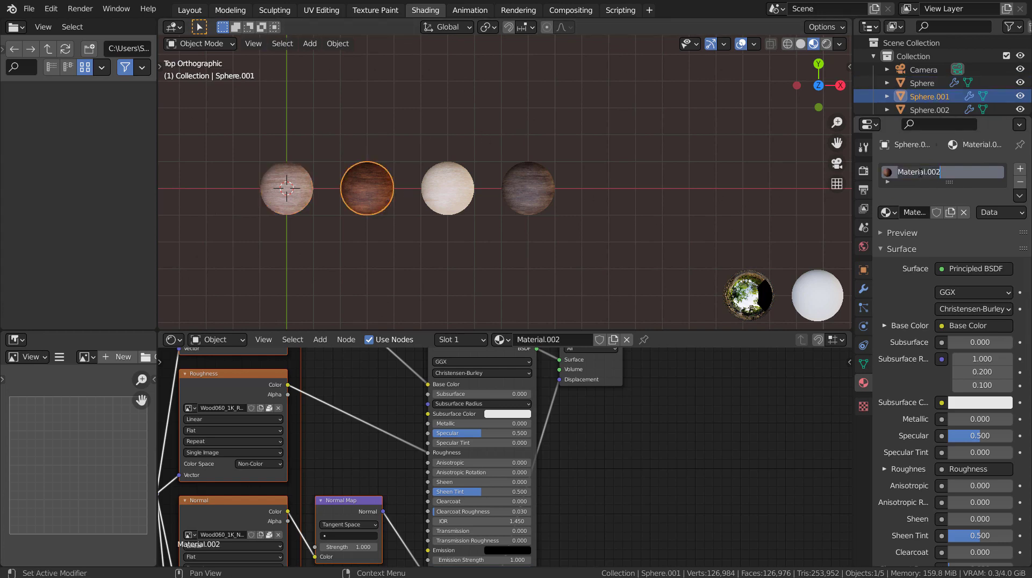
type("red brown")
key("Return")
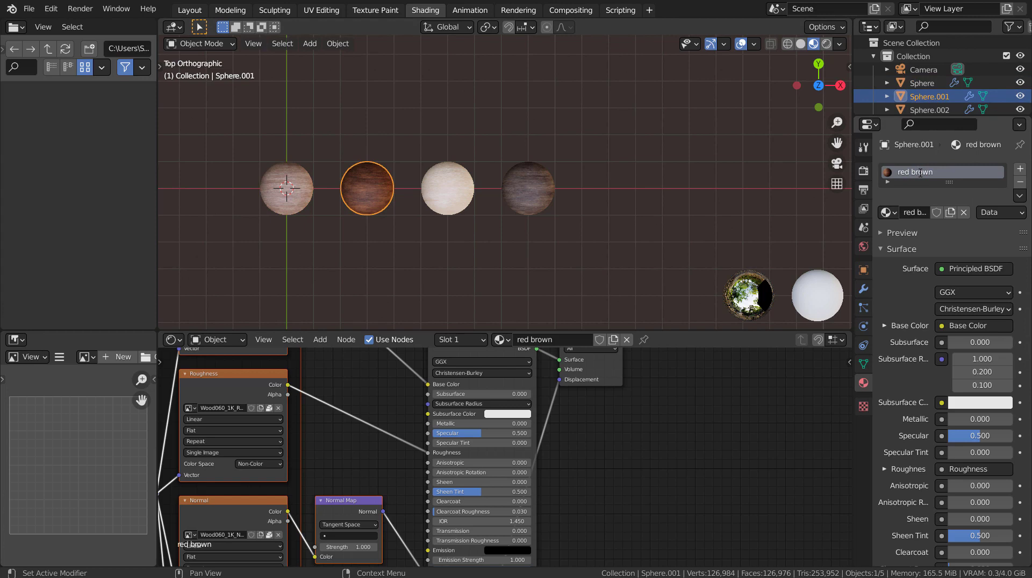
Rename the third sphere's material as "lightest".
left_click(455, 194)
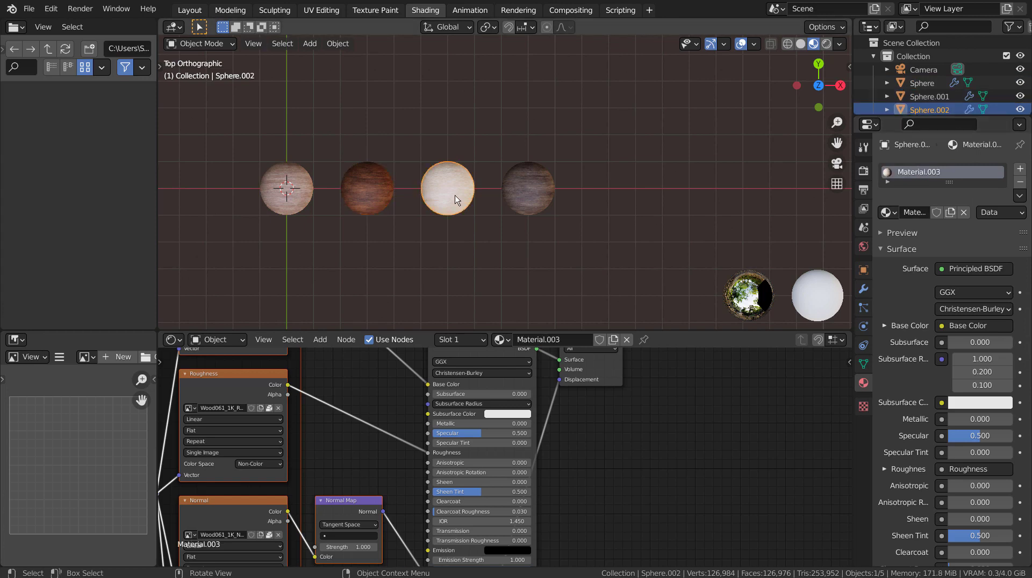
double_click(922, 174)
type("lightest")
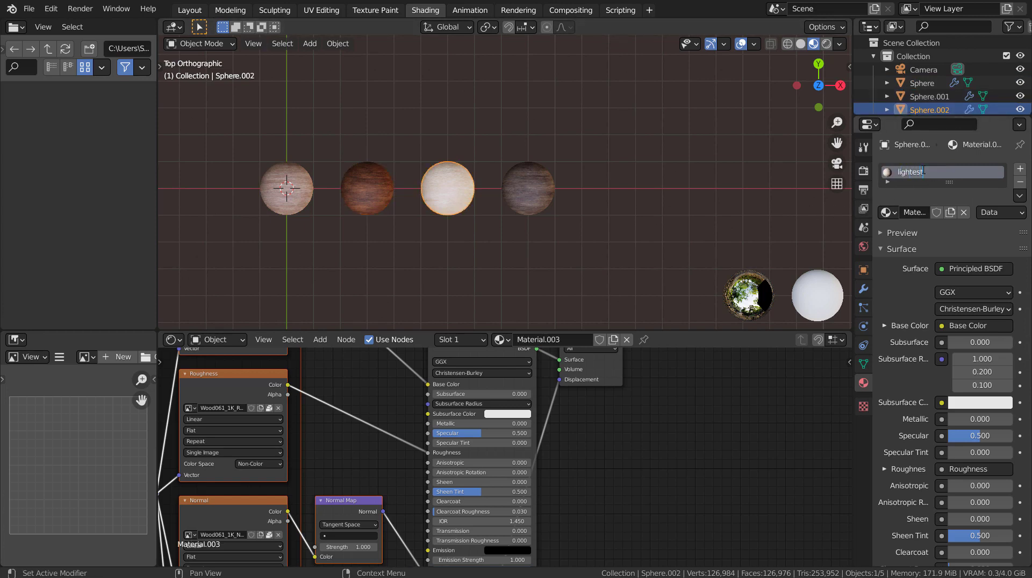
key("Return")
Rename the fourth sphere's material as "dark brown".
left_click(502, 204)
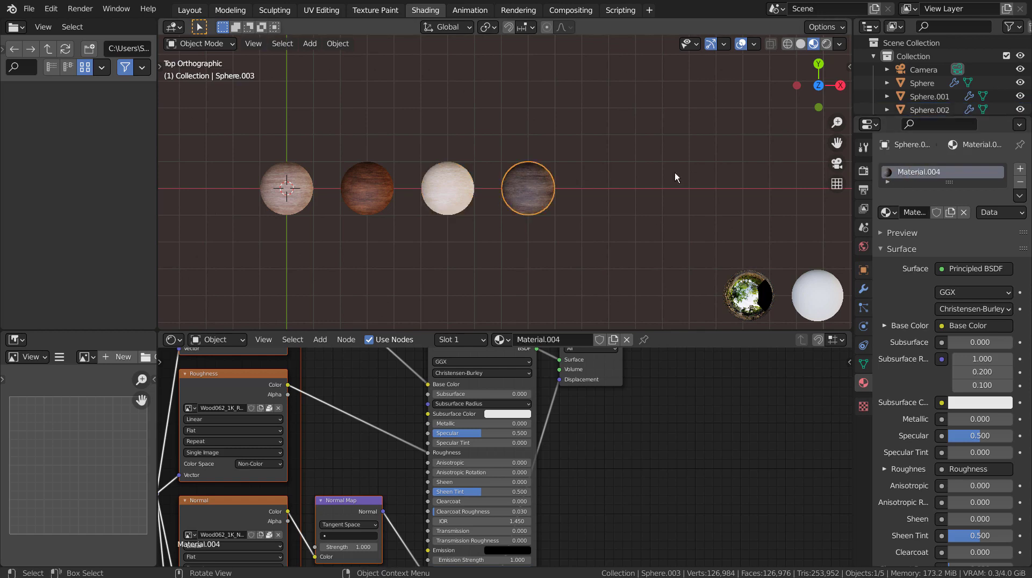
double_click(915, 173)
type("dark brown")
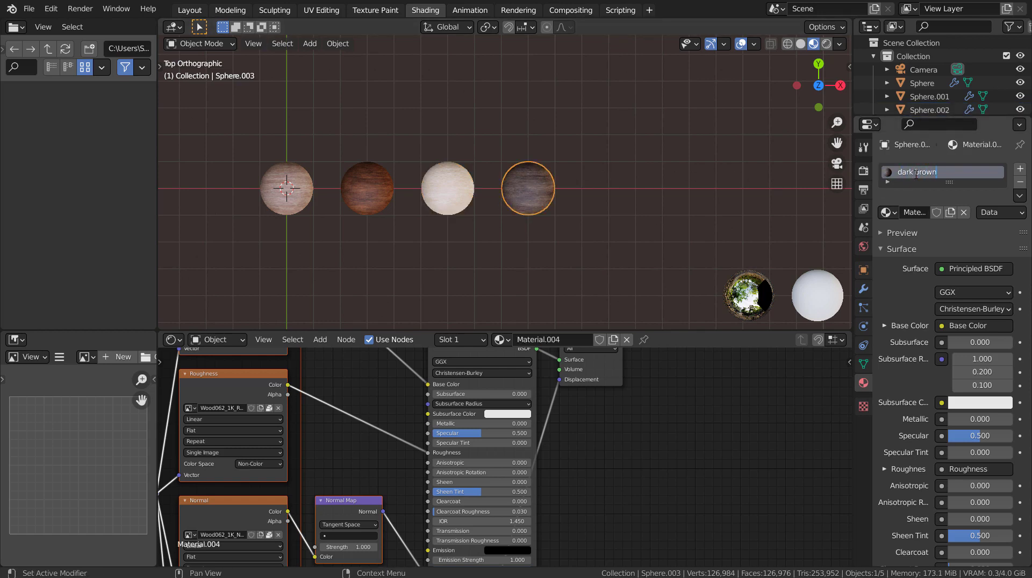
key("Return")
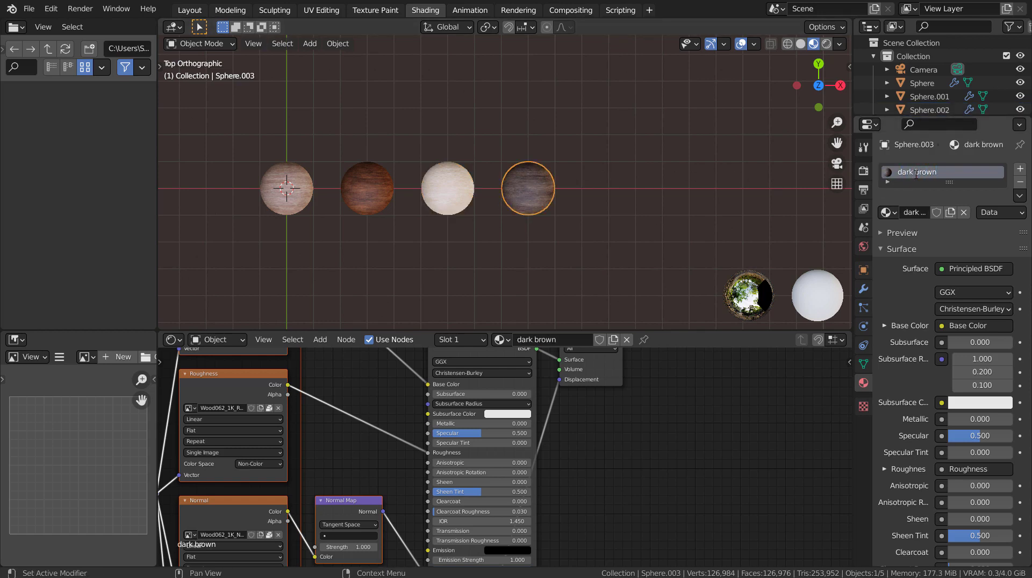
Select all four spheres in the row and hide them from the viewport.
left_click(491, 262)
key("b")
left_click_drag(248, 173, 621, 231)
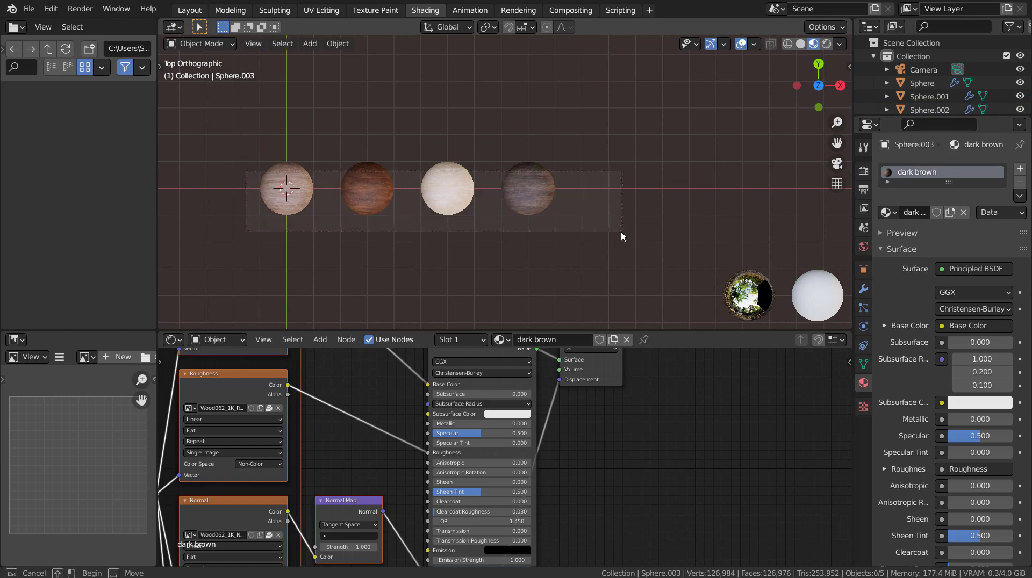
key("Delete")
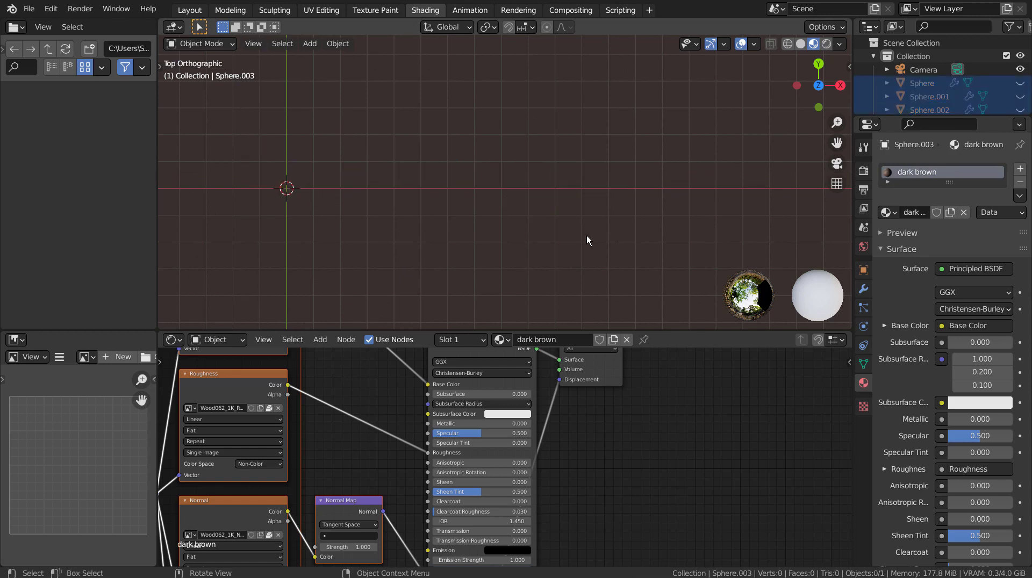
left_click(189, 9)
key("KP_1")
key("KP_7")
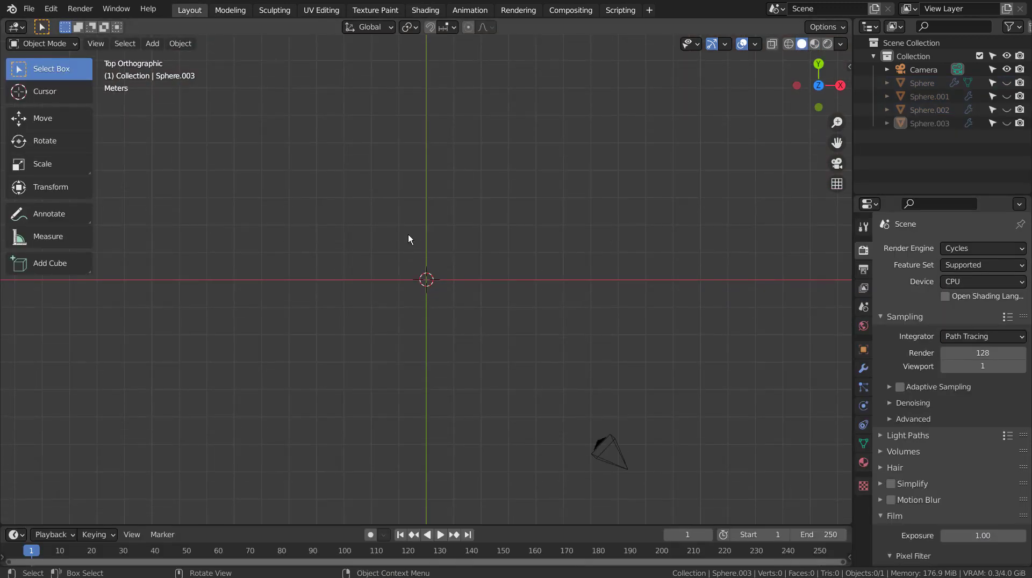
left_click(32, 9)
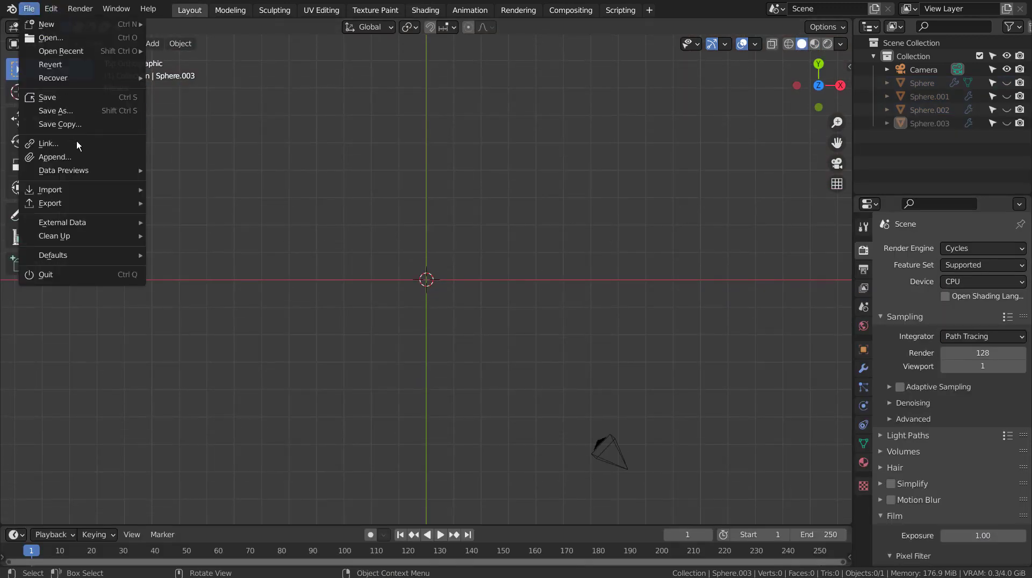
mouse_move(82, 190)
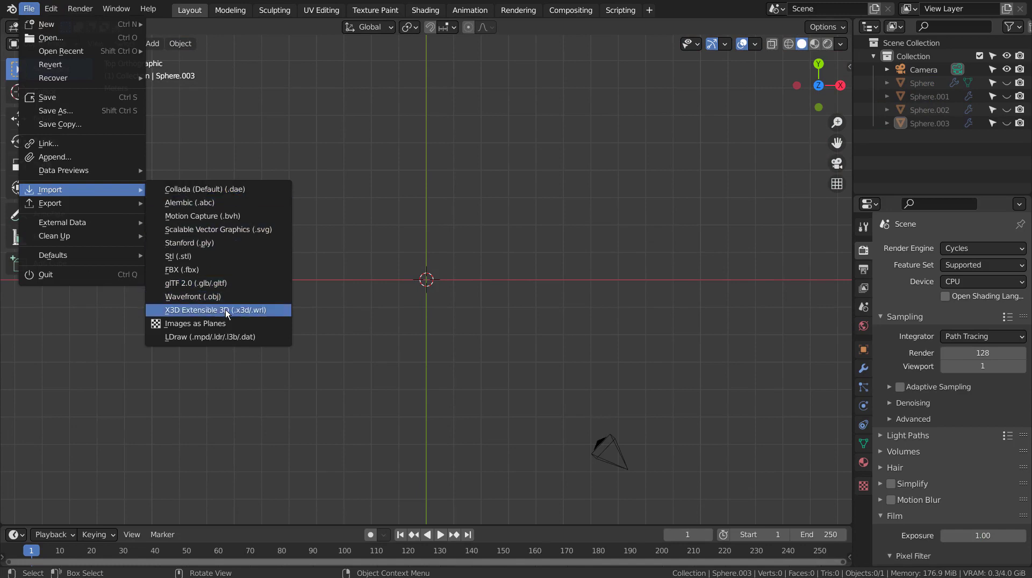
left_click(247, 230)
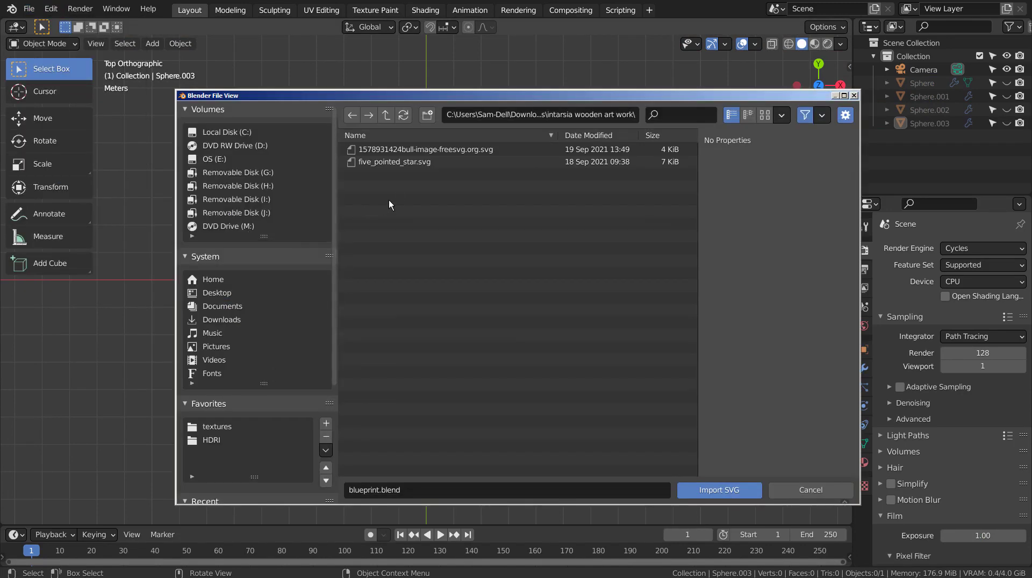
double_click(417, 150)
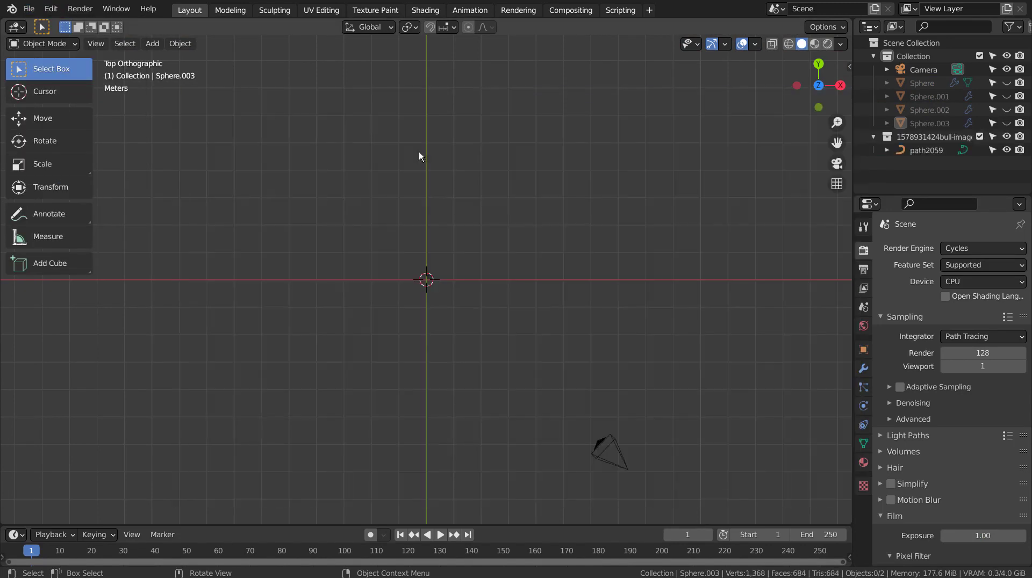
Scale up the imported bull emblem curve and move it so that its outer ring is centred around the world origin.
left_click_drag(401, 249, 501, 326)
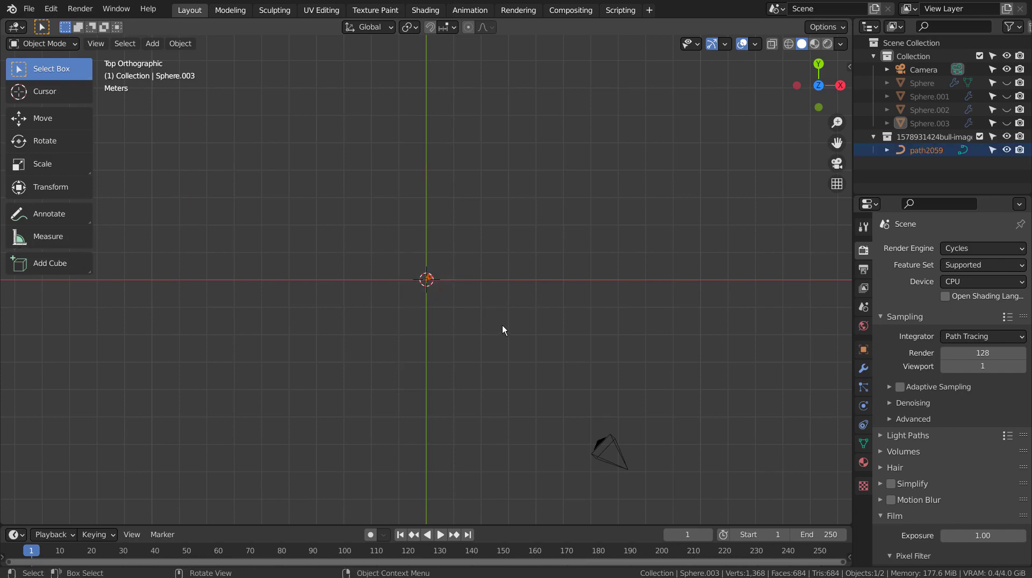
key("s")
left_click(798, 162)
key("g")
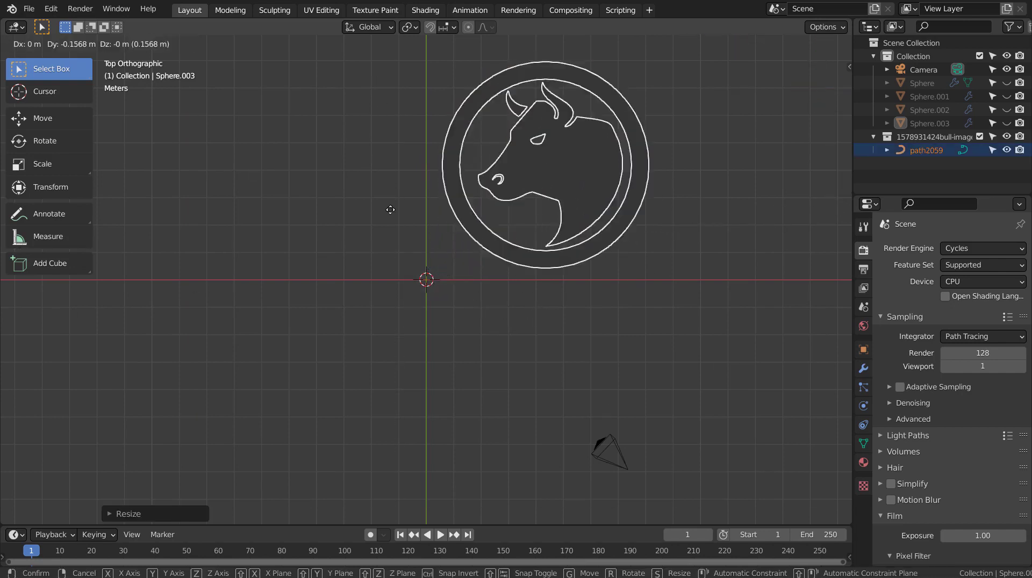
left_click(274, 293)
key("s")
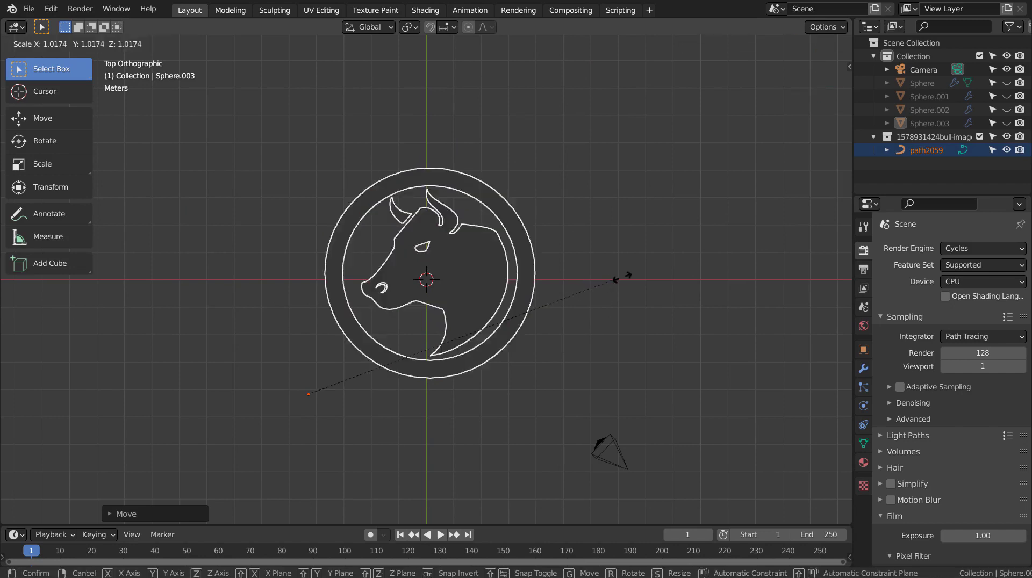
left_click(745, 292)
key("g")
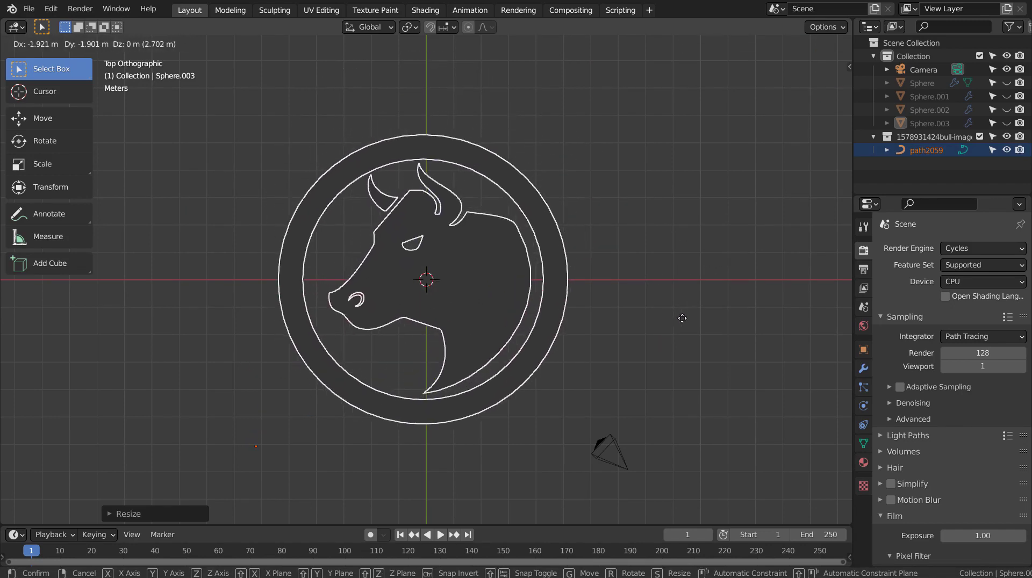
left_click(681, 318)
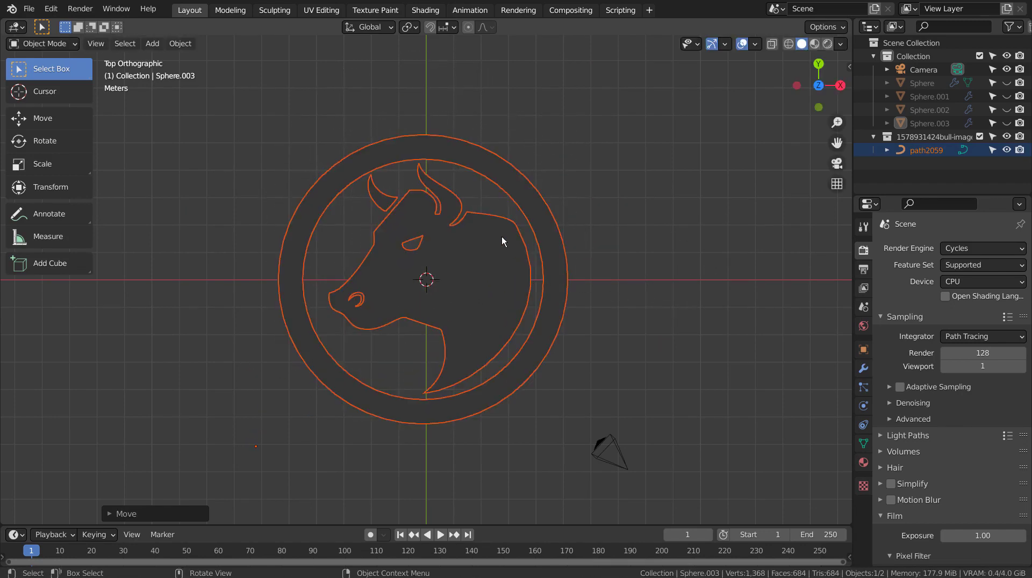
Make the bull emblem curve the active object and convert it to a mesh.
left_click(181, 44)
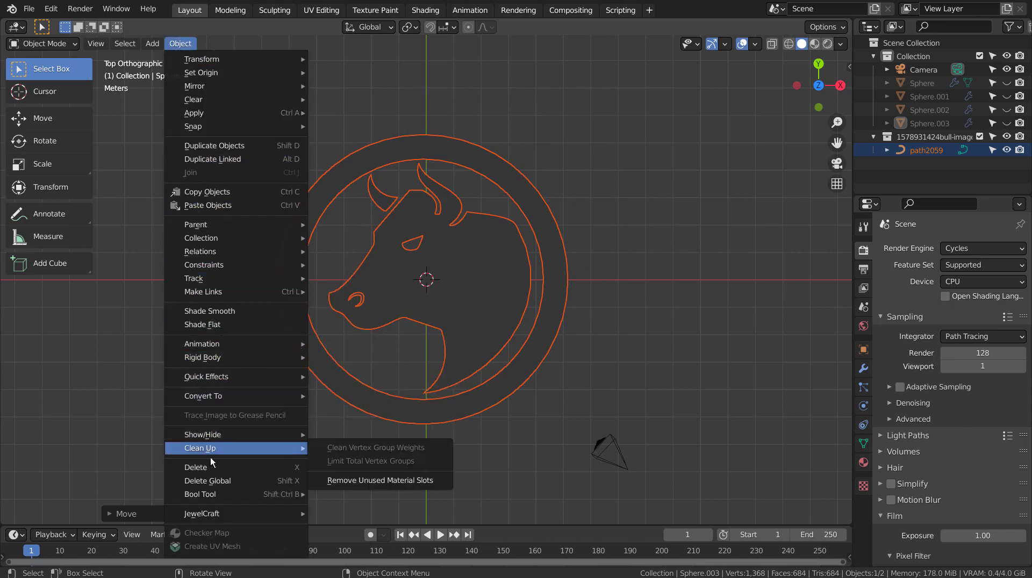
mouse_move(277, 391)
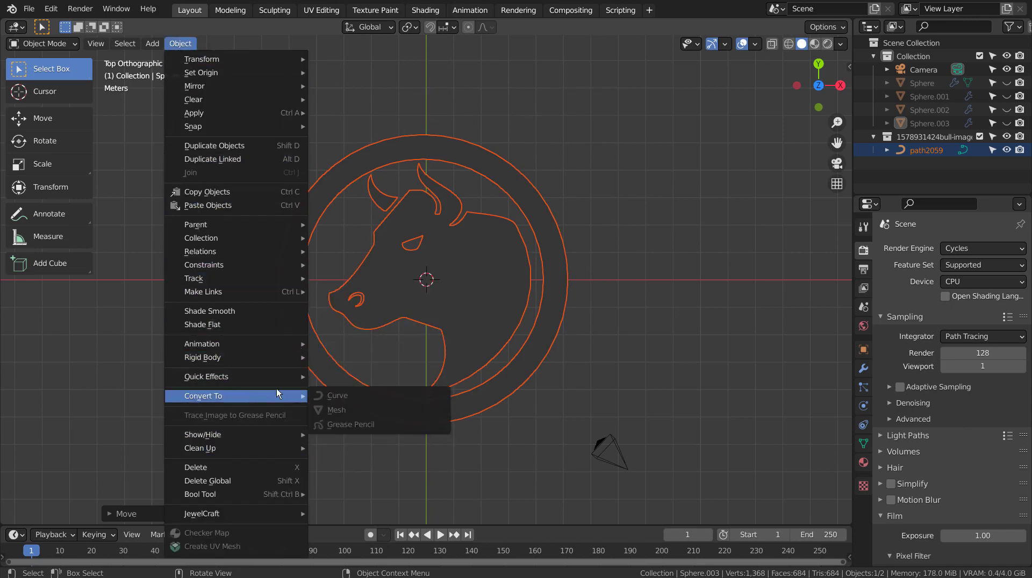
left_click(392, 410)
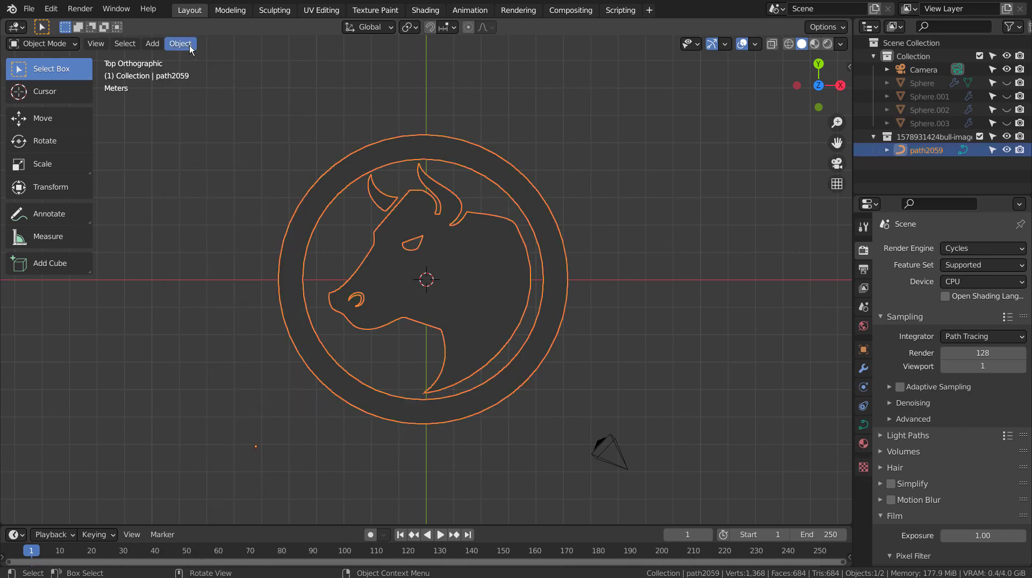
left_click(189, 45)
mouse_move(237, 395)
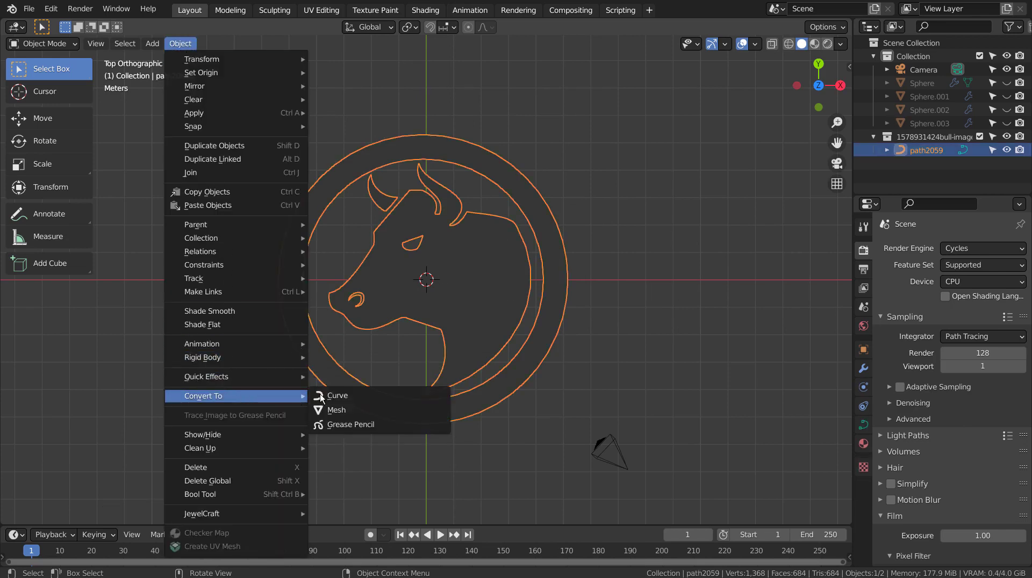
left_click(366, 411)
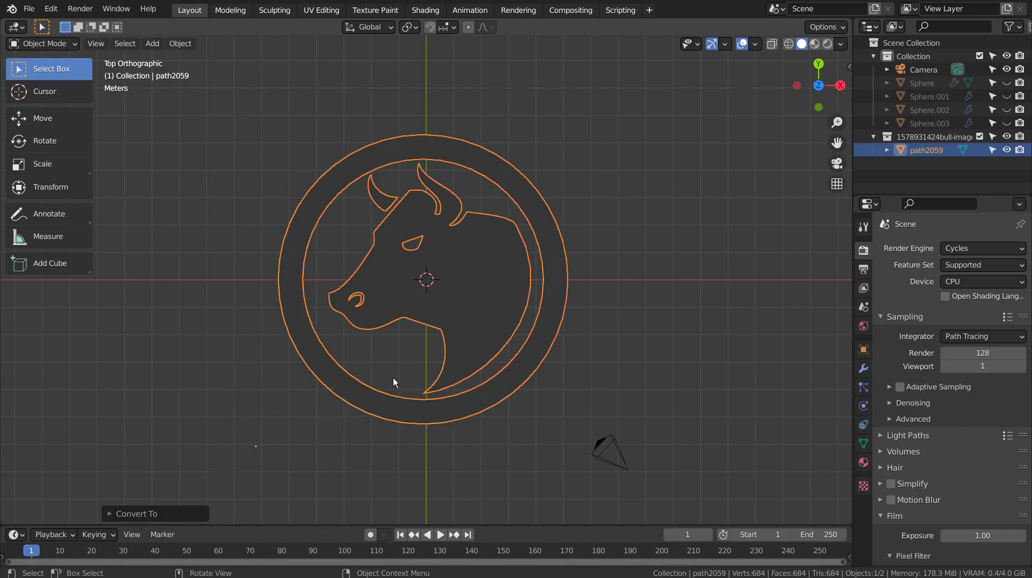
Convert the bull emblem mesh back to a curve.
left_click(194, 43)
mouse_move(240, 395)
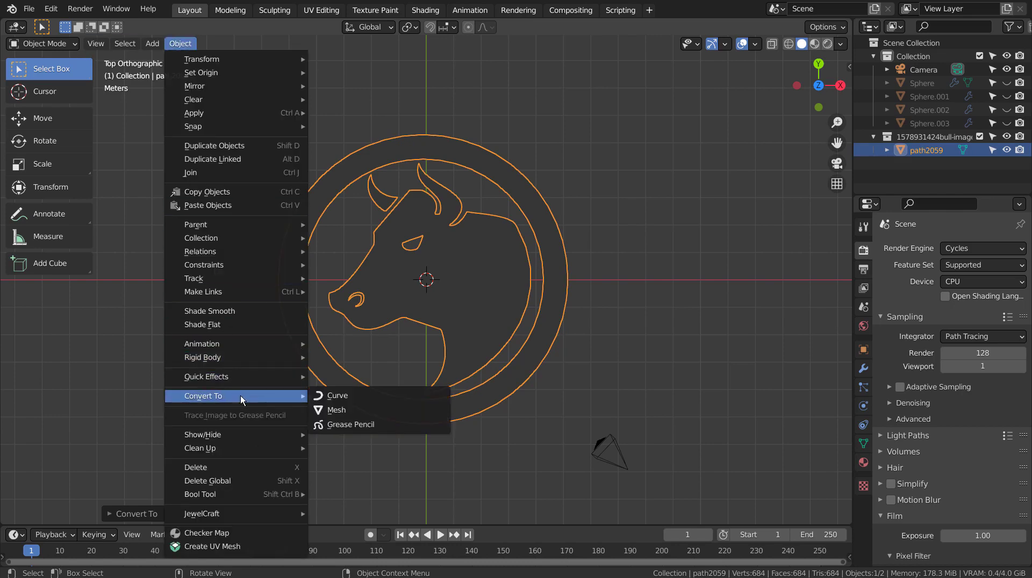
left_click(325, 396)
scroll(484, 328, "up", 3)
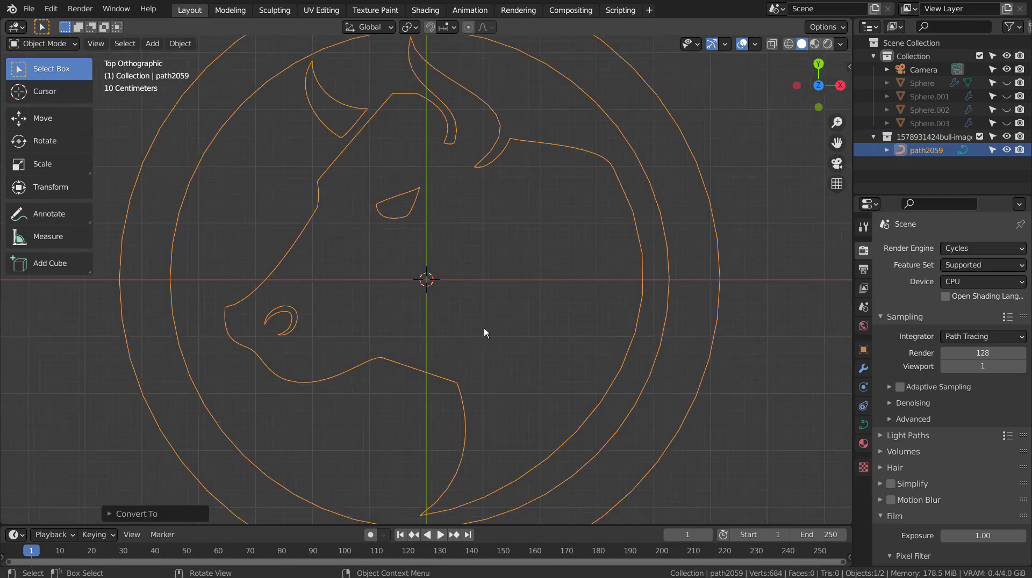
scroll(484, 328, "down", 2)
Try to delete control points on the emblem curve's outer and inner rings, and undo the deletion.
key("Tab")
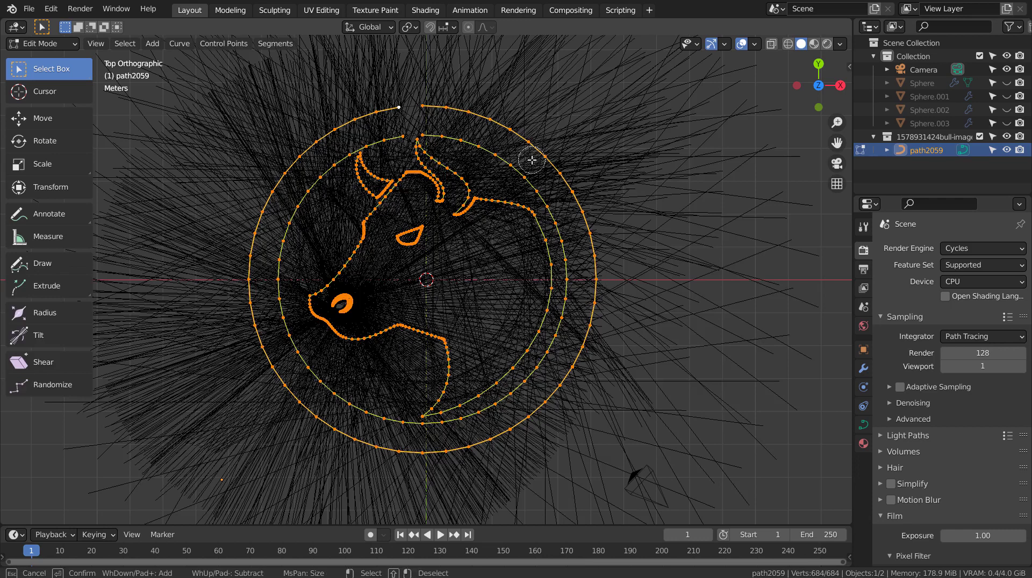
left_click(516, 135)
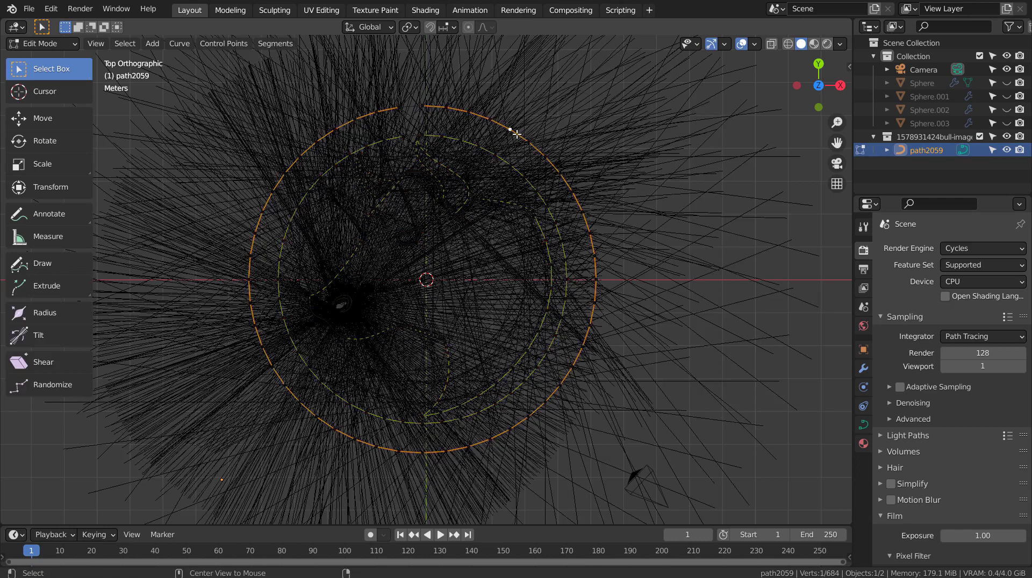
left_click(492, 150, "shift")
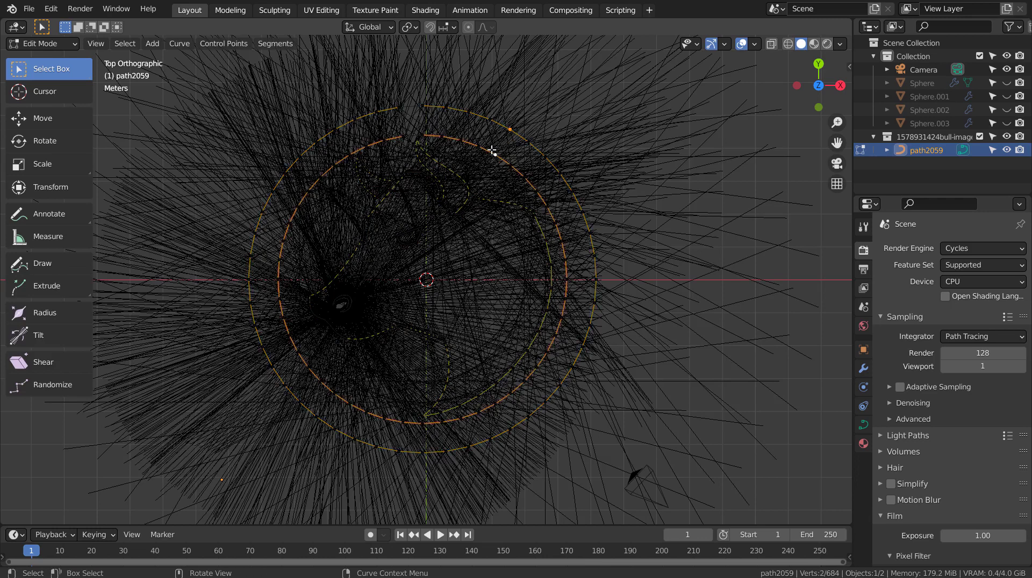
left_click(493, 123, "shift")
key("x")
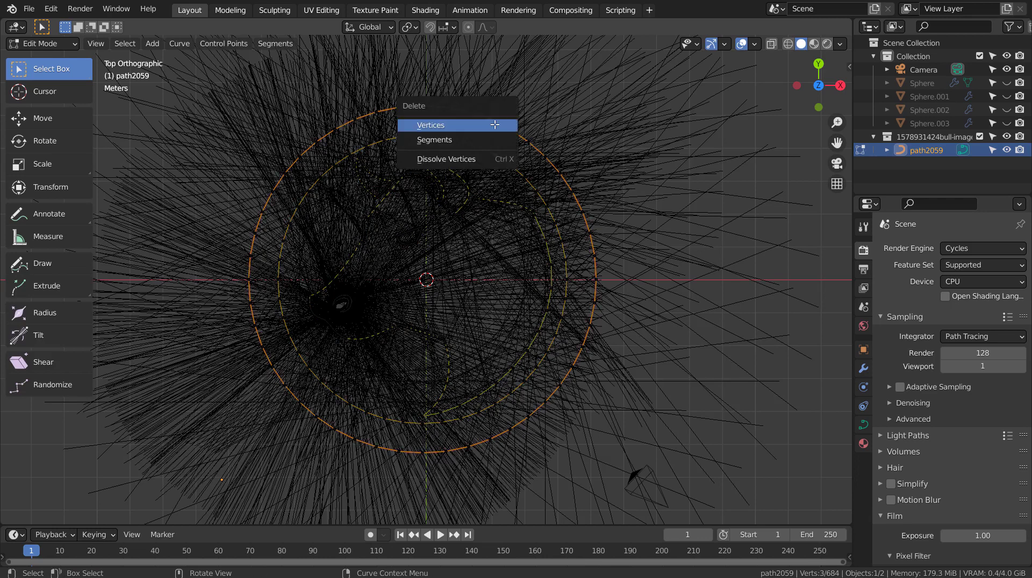
left_click(495, 127)
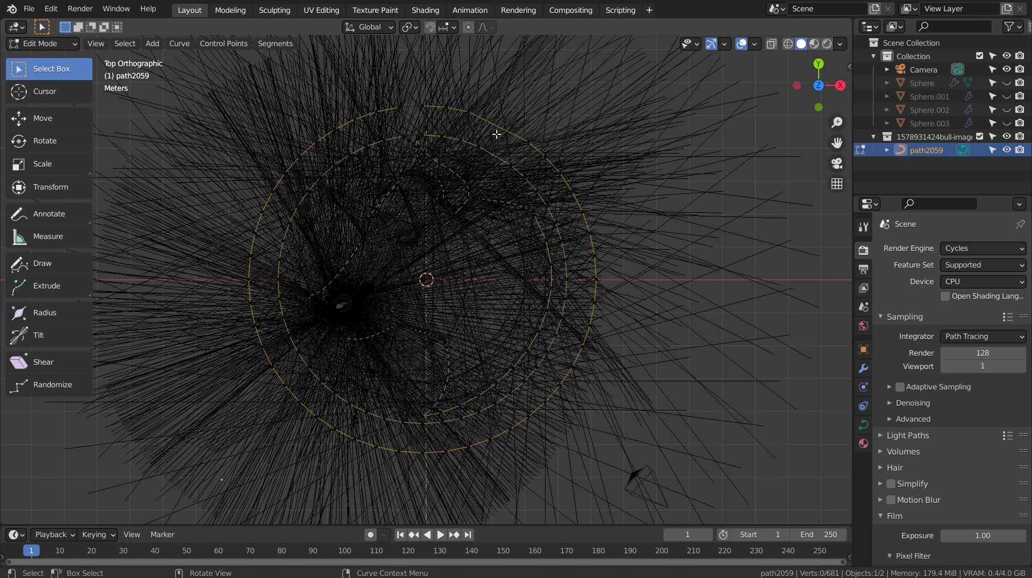
key("ctrl+z")
key("Tab")
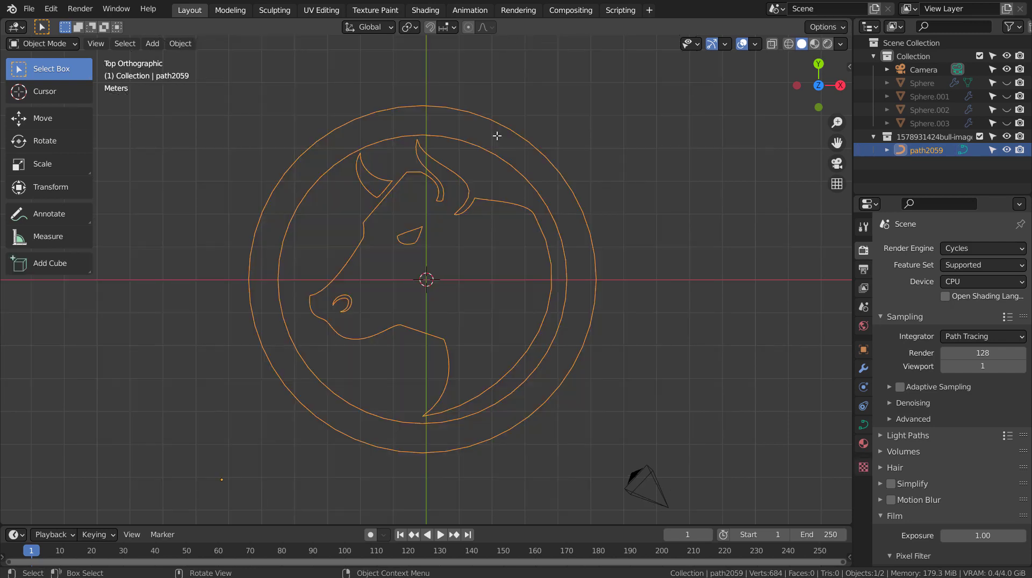
Convert the bull emblem curve to a mesh again.
left_click(179, 44)
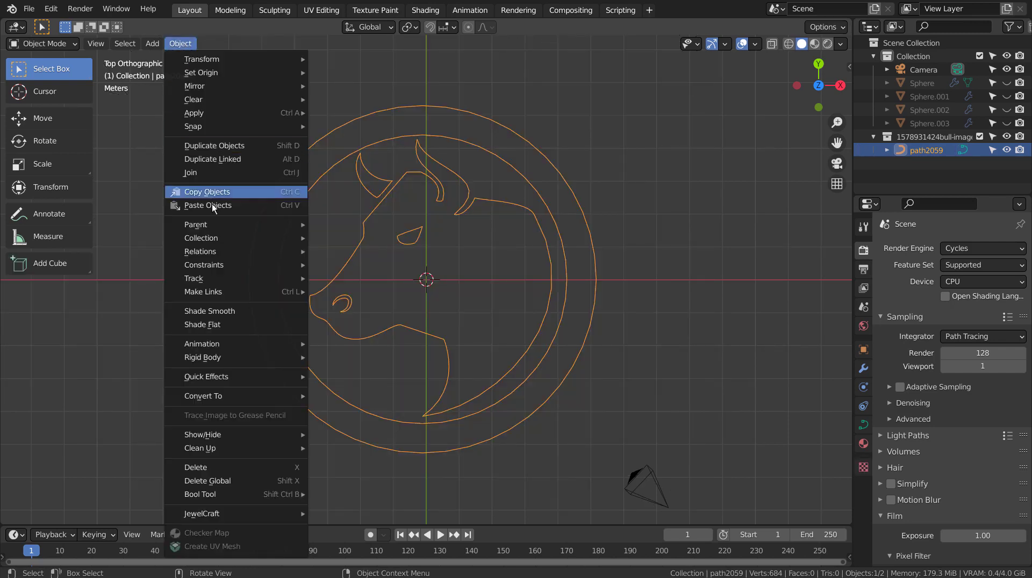
mouse_move(196, 396)
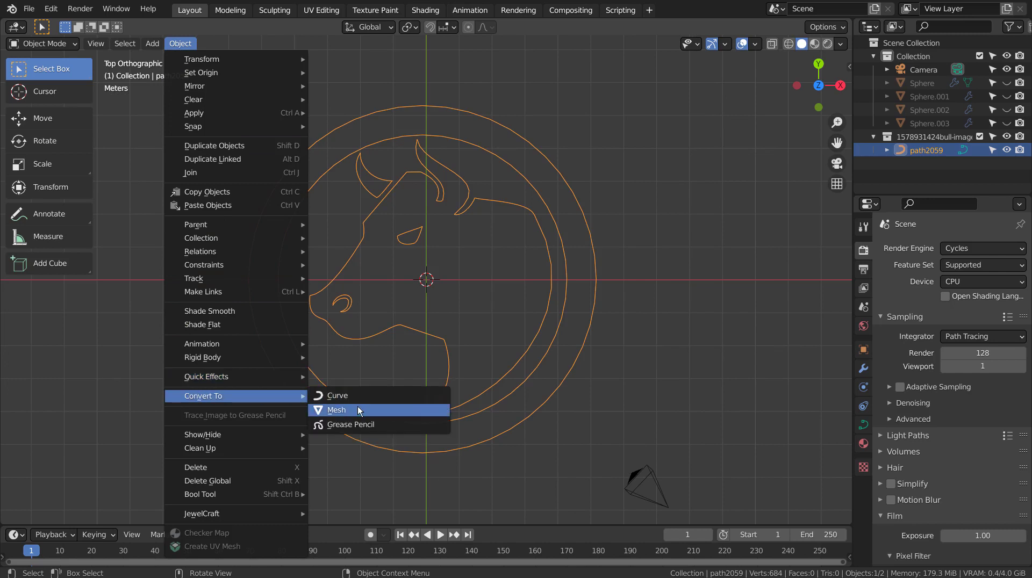
left_click(357, 406)
Delete the two circular loops around the bull's head from the emblem mesh, keeping only the bull outline.
key("Tab")
left_click(577, 208, "alt")
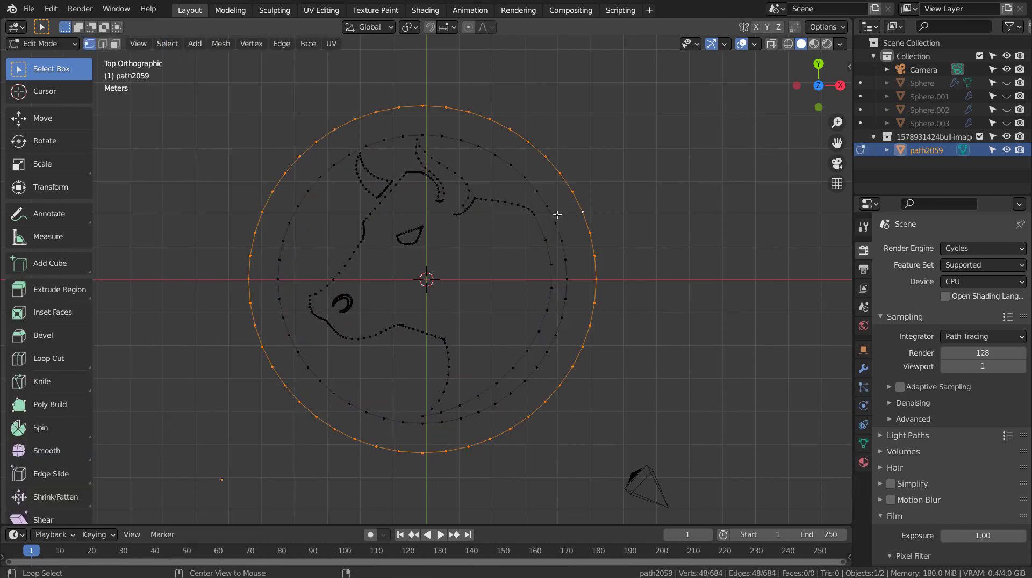
left_click(556, 213, "alt+shift")
key("x")
left_click(550, 213)
key("Tab")
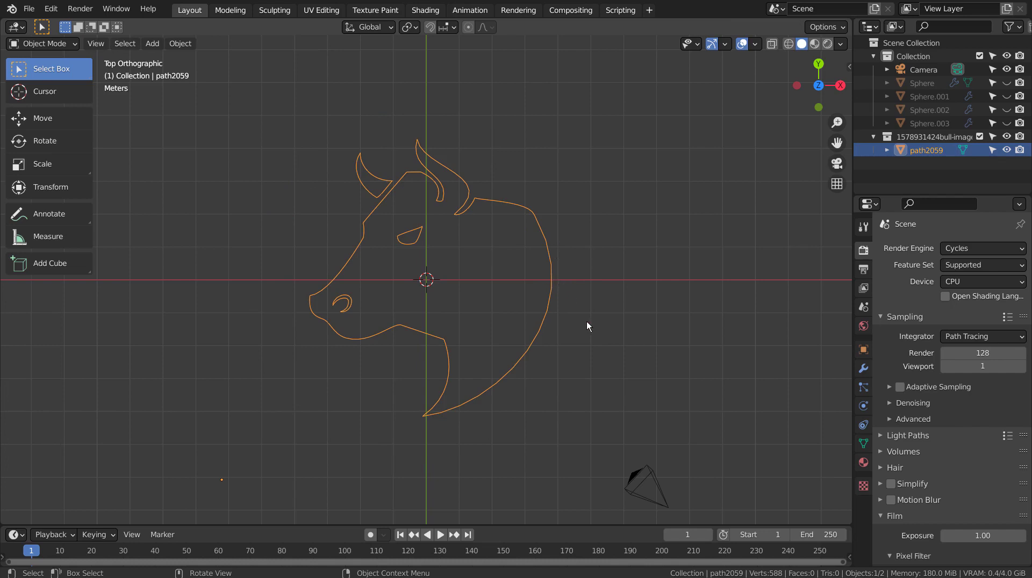
Add a plane at the world origin and scale it up until it extends well beyond the bull outline.
key("shift+a")
mouse_move(625, 250)
left_click(678, 250)
key("s")
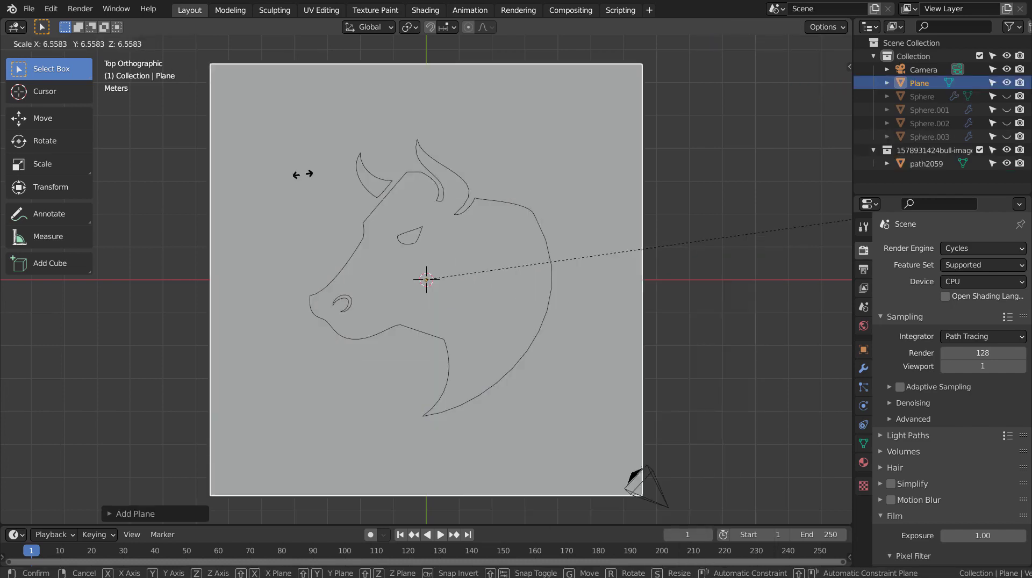
left_click(645, 115)
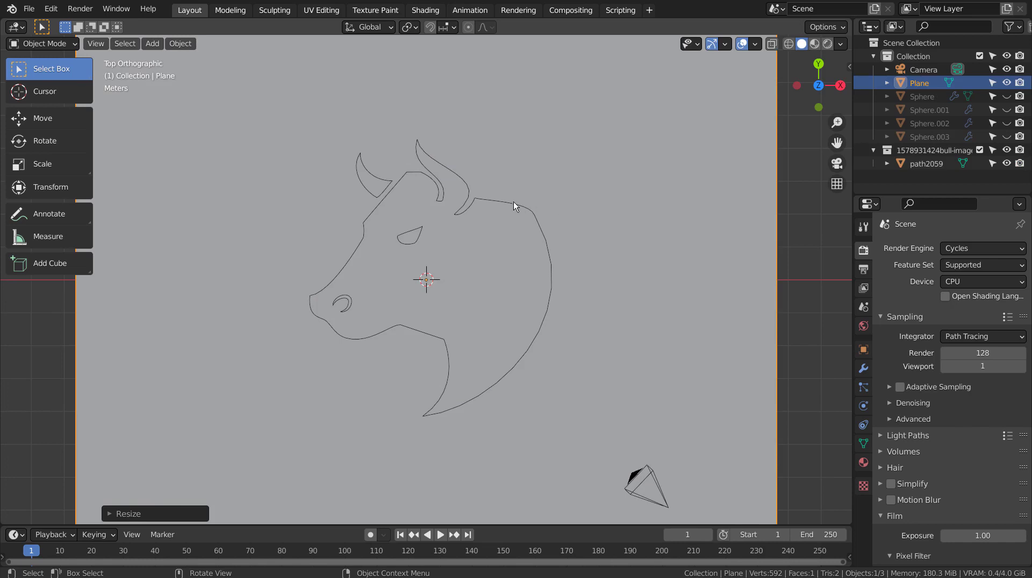
Assign the dark brown material to the plane and show the viewport in material preview.
middle_click_drag(576, 294, 604, 243)
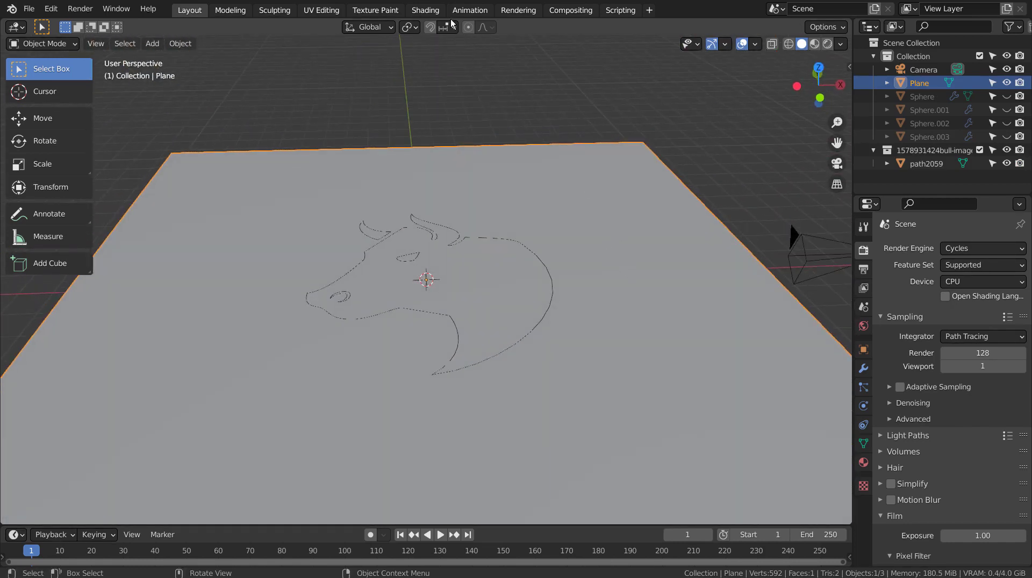
left_click(862, 463)
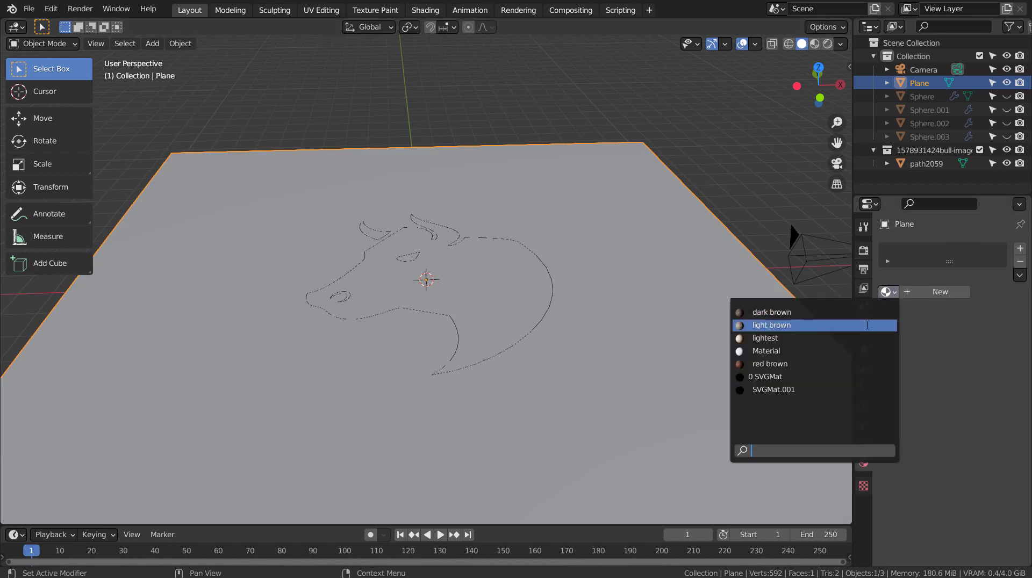
left_click(827, 312)
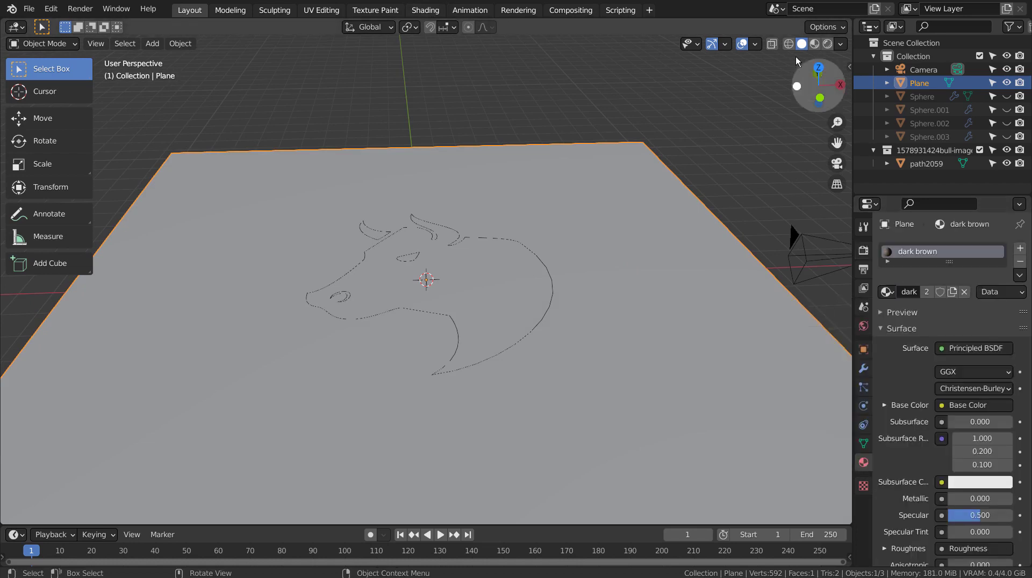
left_click(814, 44)
middle_click_drag(715, 186, 666, 245)
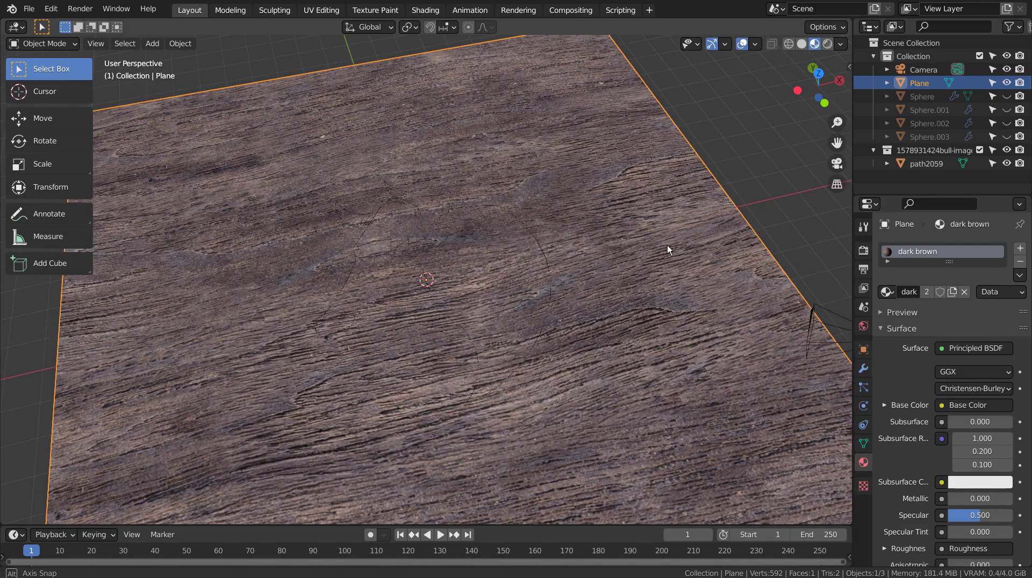
Try the light brown and lightest materials on the plane, and return it to dark brown.
left_click(885, 293)
left_click(885, 321)
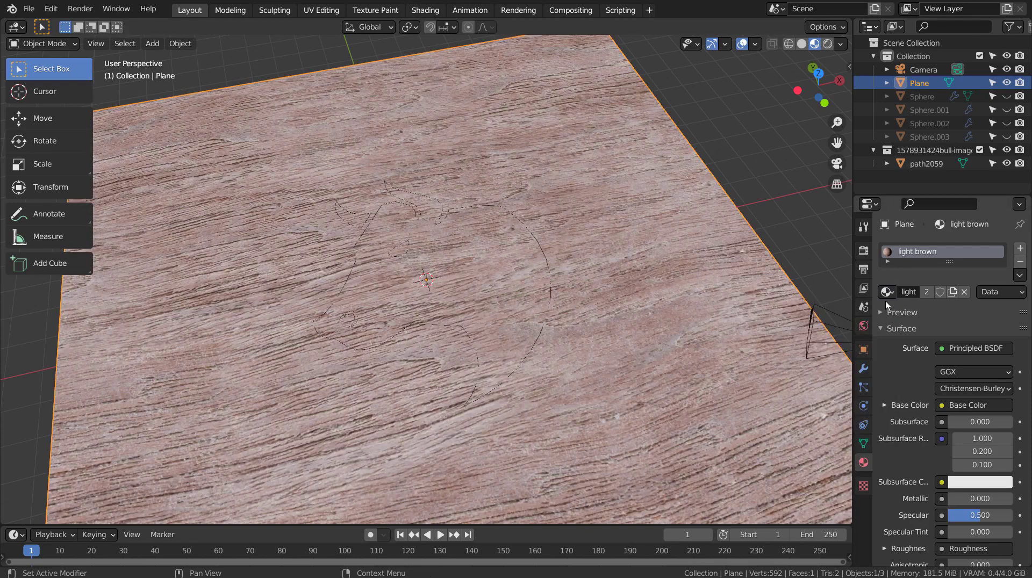
left_click(886, 293)
left_click(878, 338)
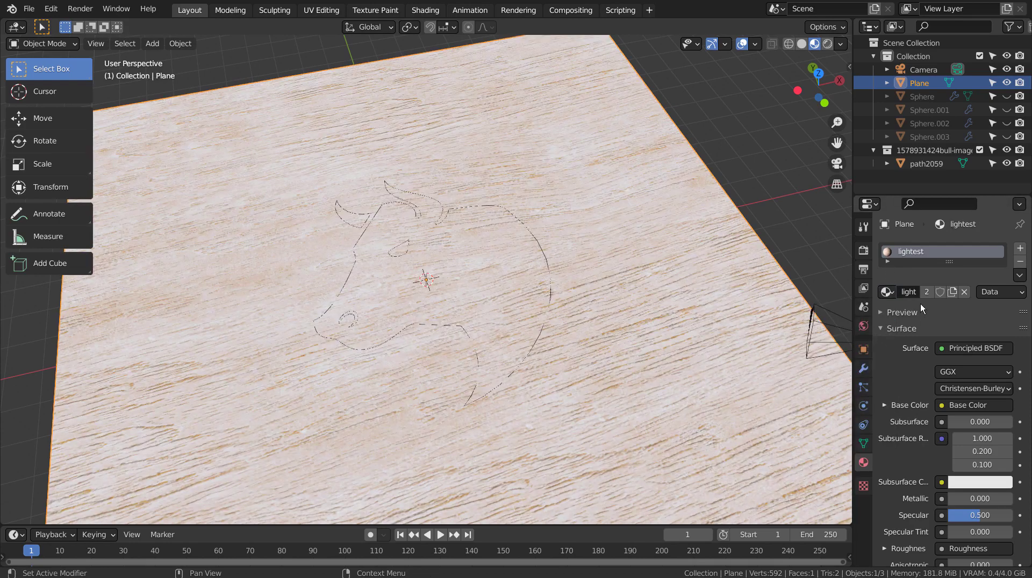
left_click(886, 293)
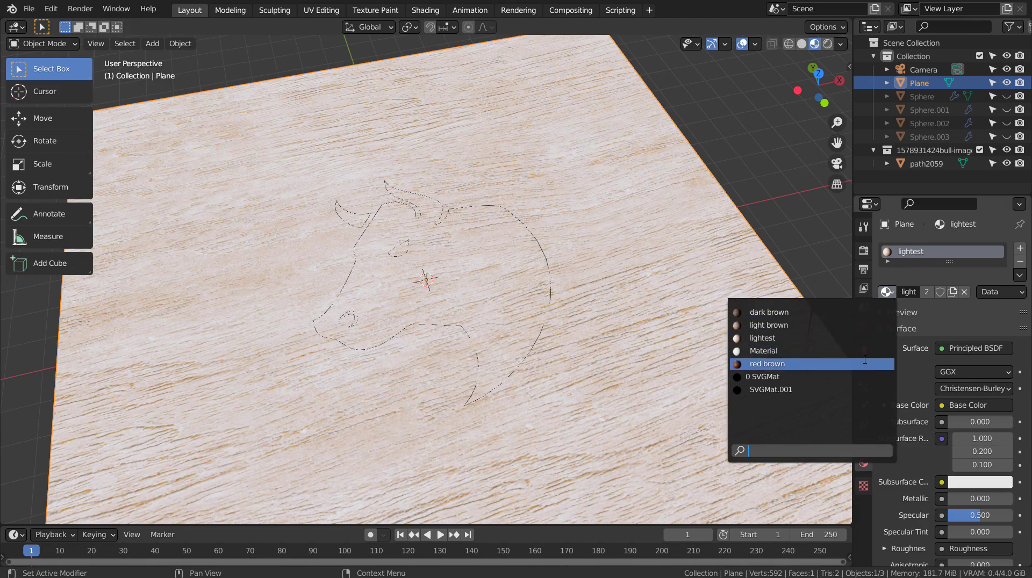
left_click(851, 313)
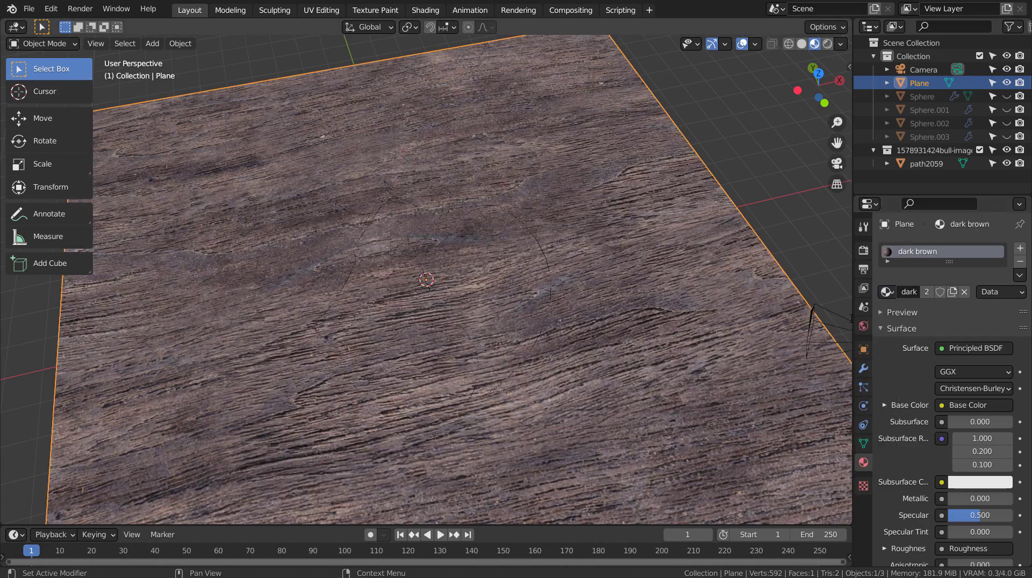
Select the bull outline and raise it along the Z axis in front view so it floats above the plane.
middle_click_drag(570, 259, 553, 246)
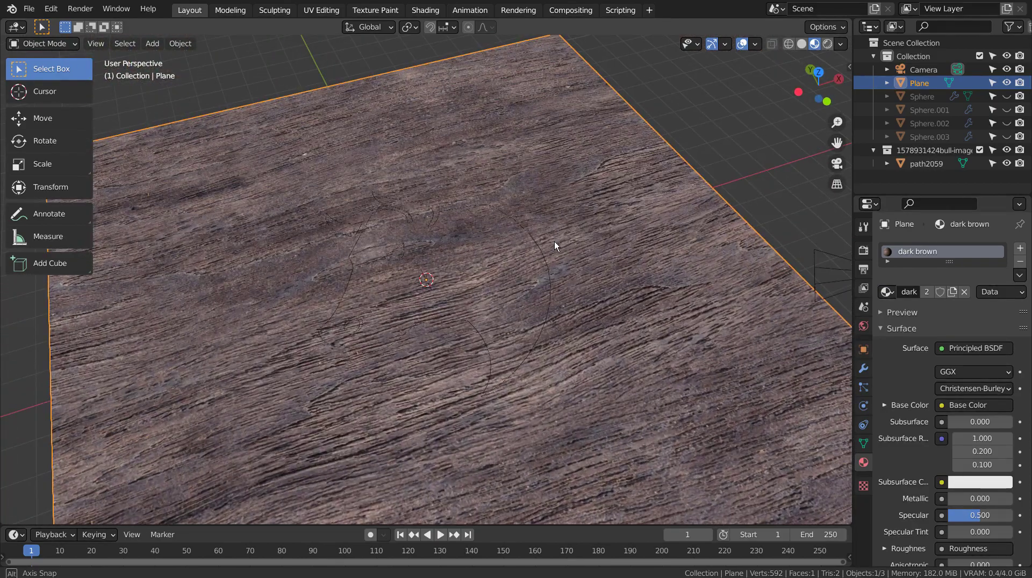
left_click(550, 276)
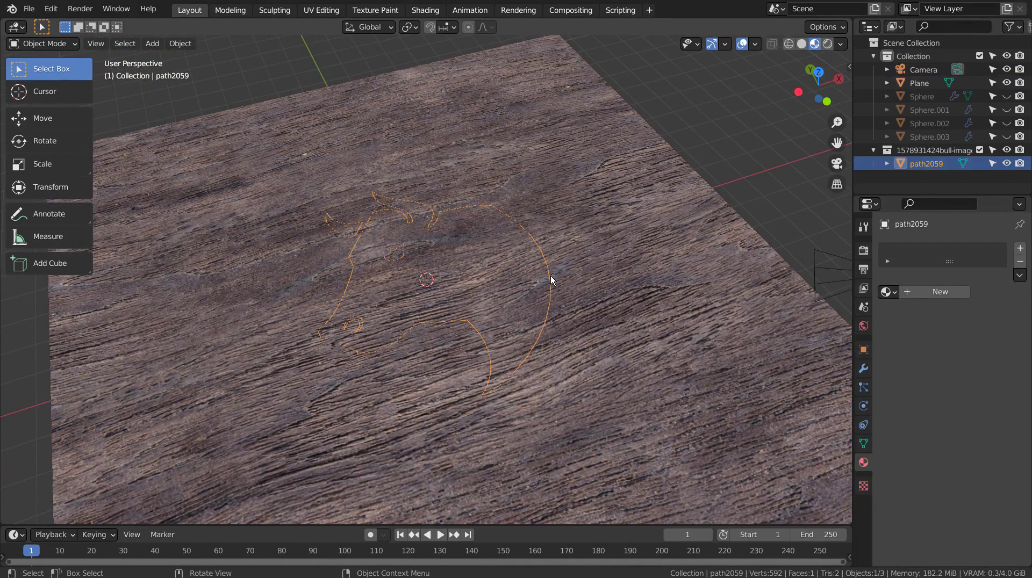
key("KP_1")
key("g")
key("z")
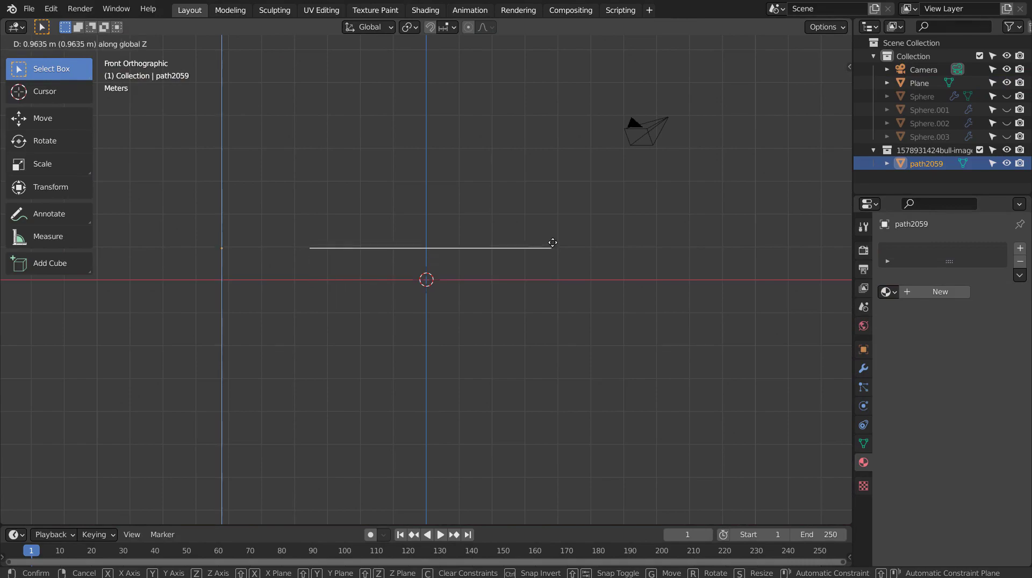
left_click(552, 231)
middle_click_drag(586, 150, 618, 260)
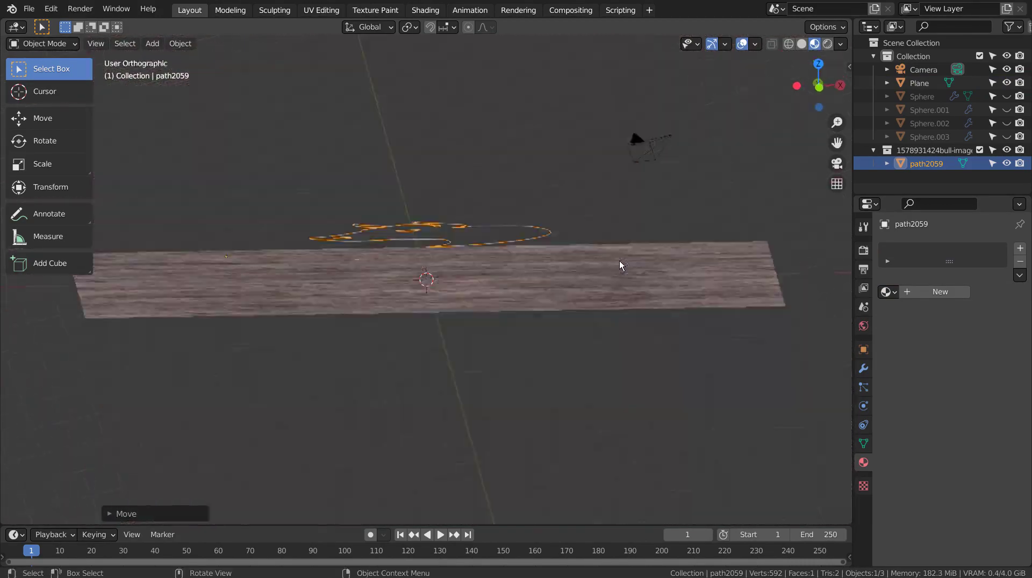
Select only the wooden plane in top view and subdivide its mesh with 100 cuts.
key("KP_7")
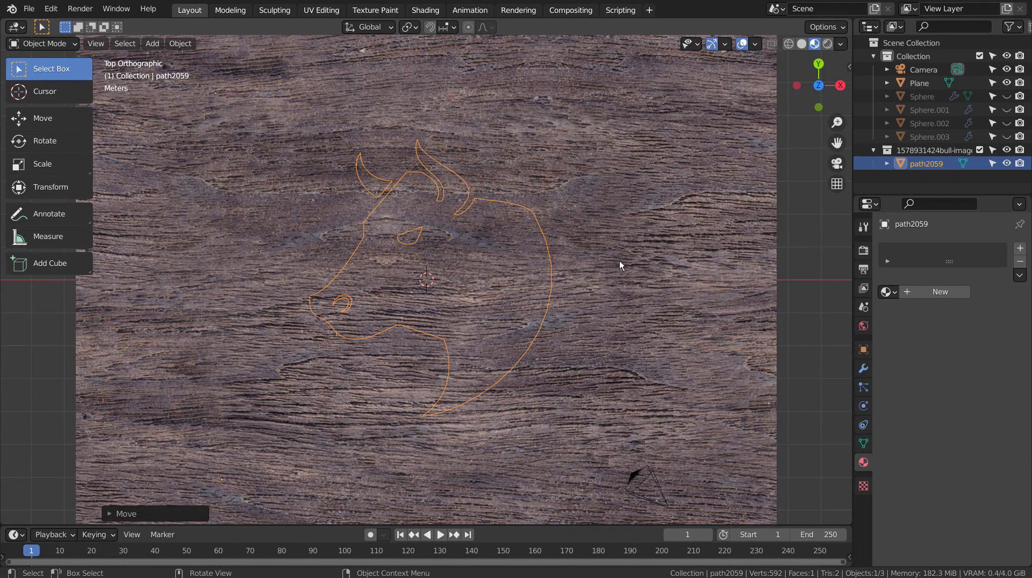
left_click(632, 231, "shift")
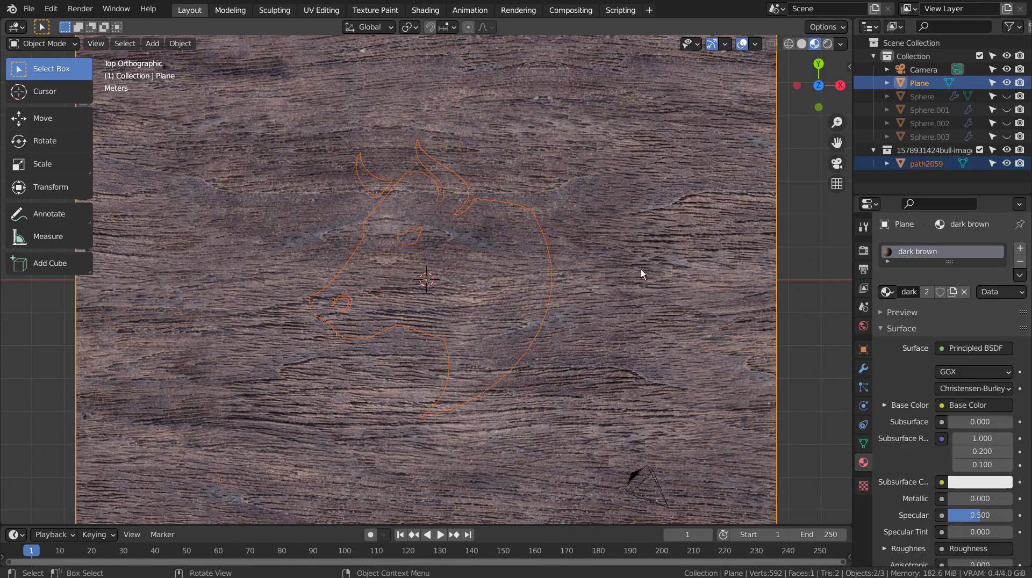
left_click(640, 270)
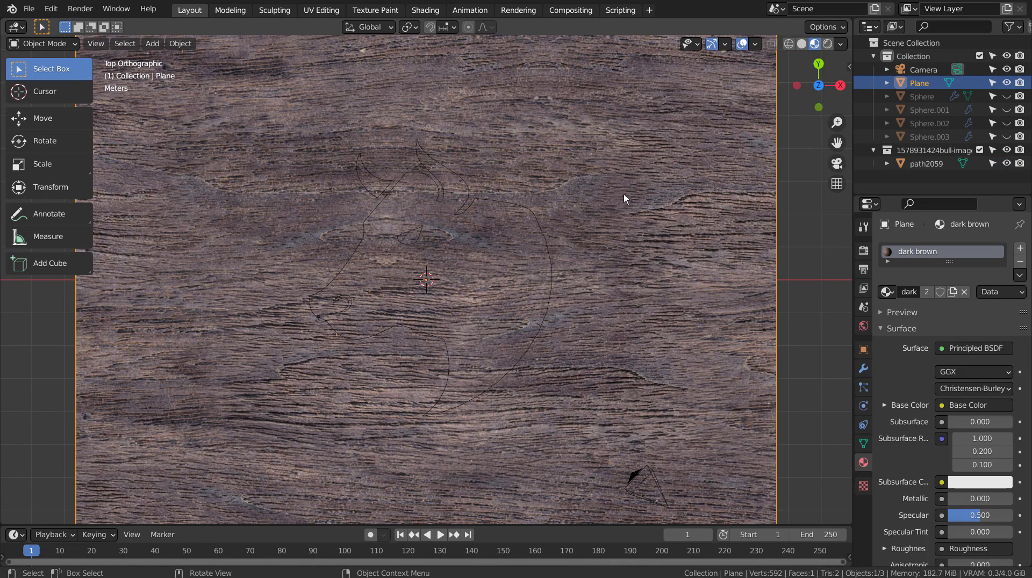
key("Tab")
right_click(266, 203)
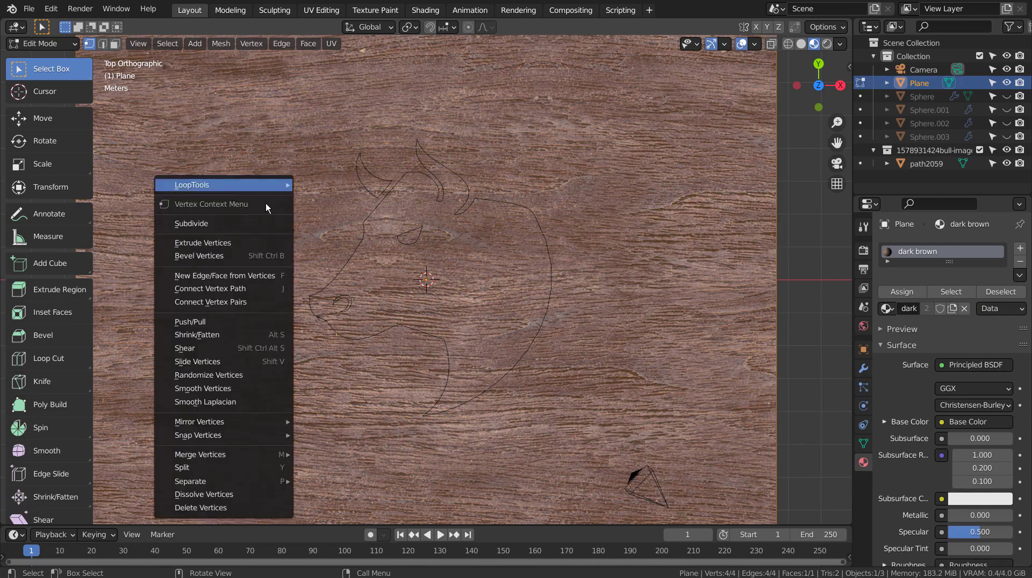
left_click(265, 203)
left_click(171, 512)
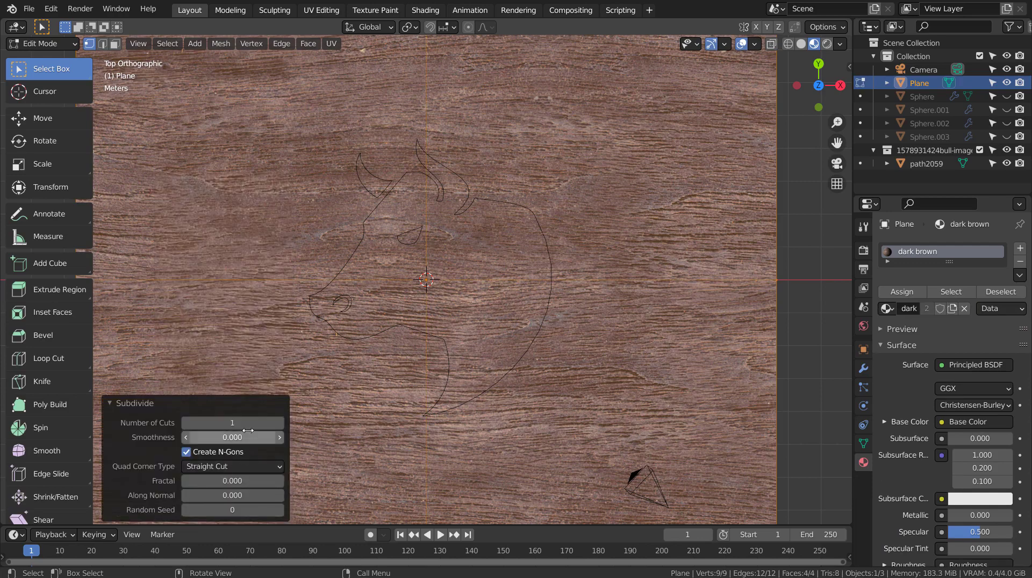
left_click(232, 422)
type("100")
key("Return")
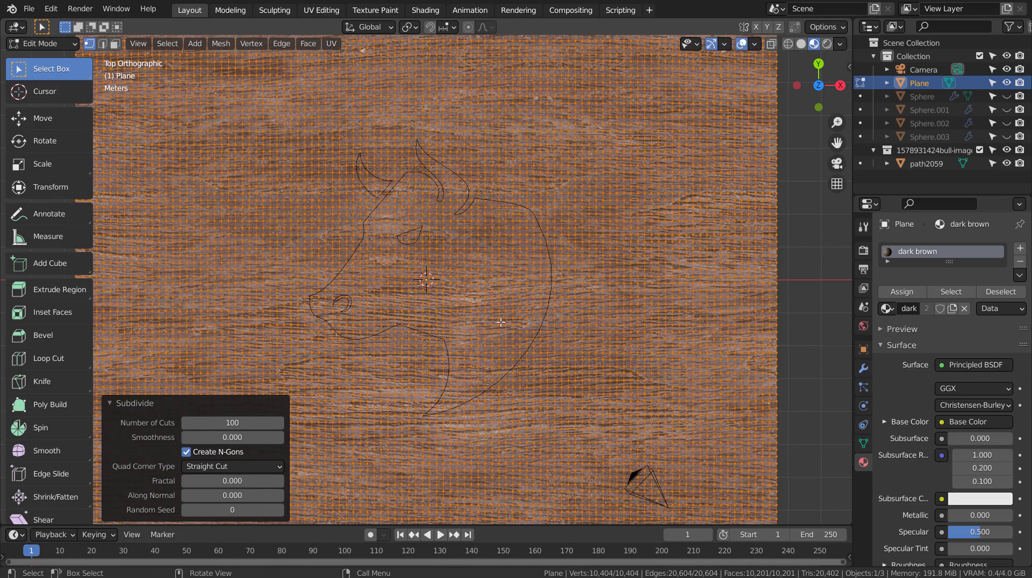
Put the bull outline and plane into Edit Mode together, plane active, with nothing selected and face selection enabled.
key("Tab")
left_click(551, 276)
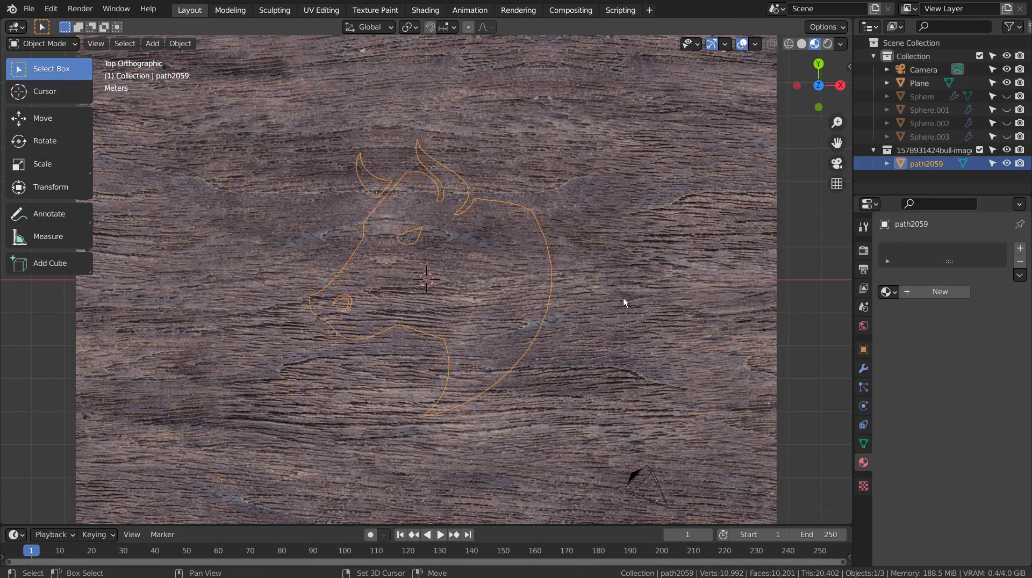
left_click(669, 250, "shift")
key("Tab")
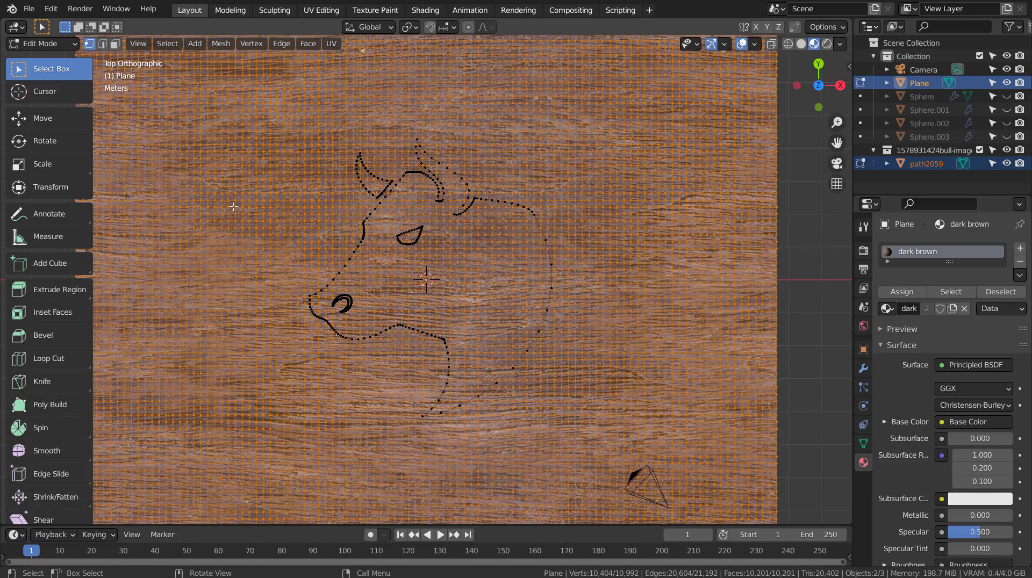
key("alt+a")
key("3")
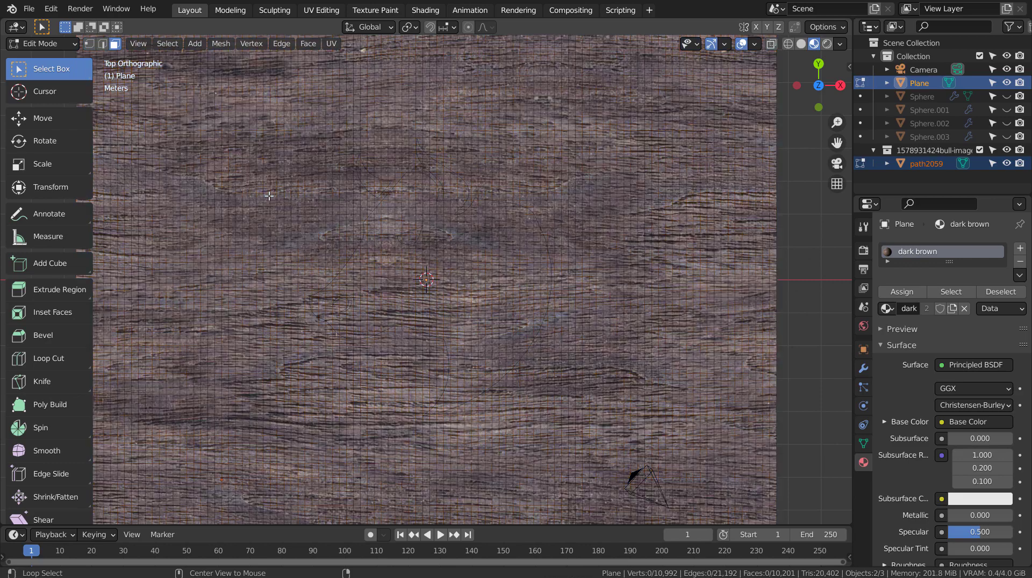
Knife-project the bull outline onto the subdivided plane from the top view and check the resulting cut.
left_click(222, 45)
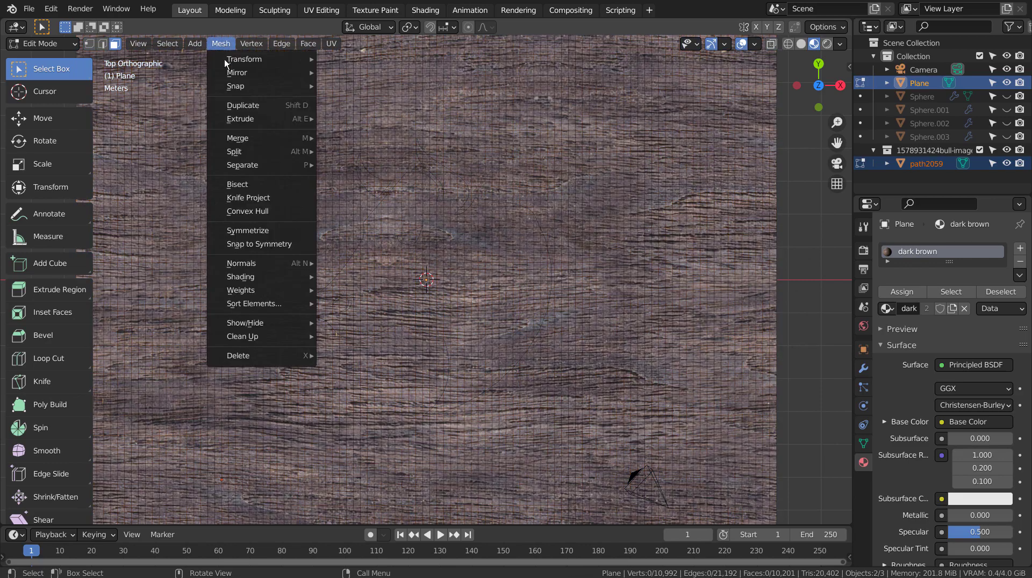
left_click(234, 199)
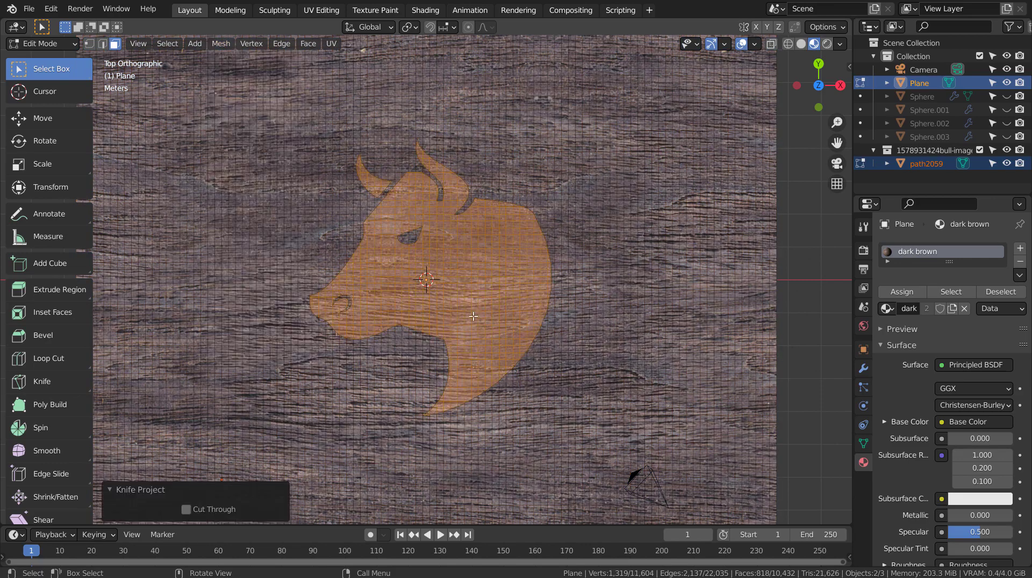
middle_click_drag(491, 361, 574, 289)
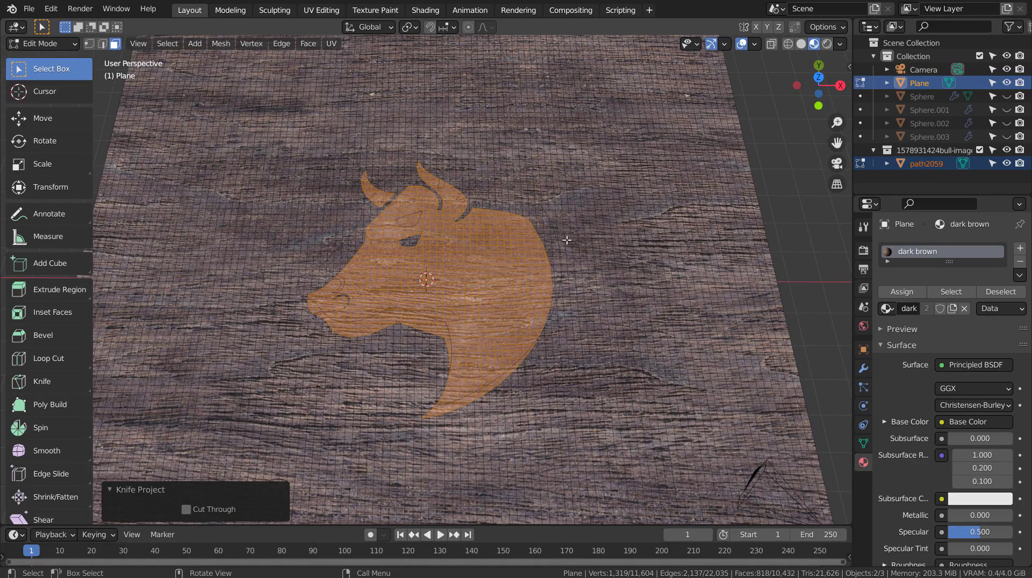
scroll(498, 235, "up", 4)
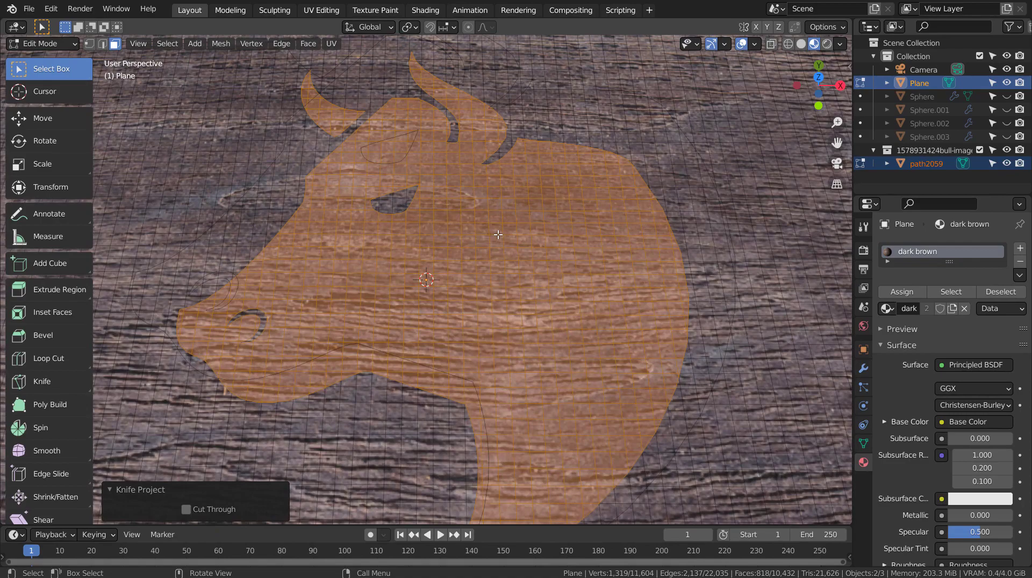
middle_click_drag(498, 235, 560, 228)
Switch to vertex selection and assign the selected bull-shaped area to a new vertex group.
key("1")
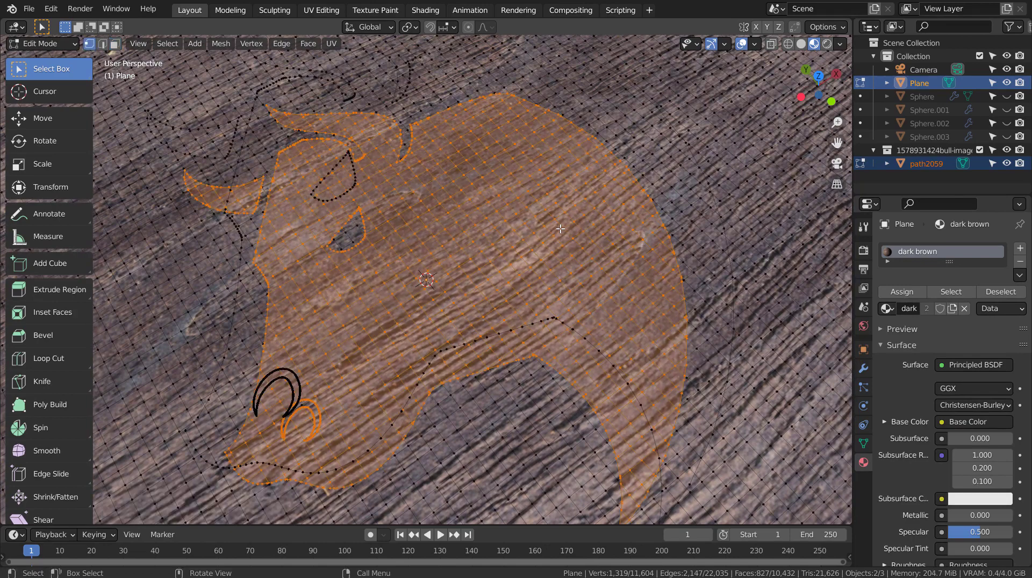
key("ctrl+g")
left_click(613, 249)
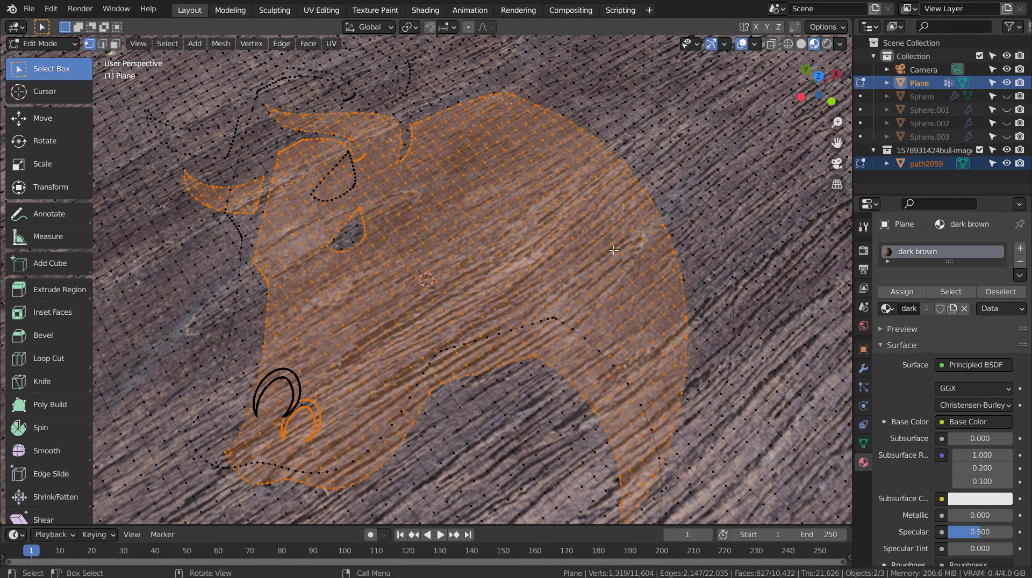
Return to Object Mode and delete the floating bull outline object.
key("Tab")
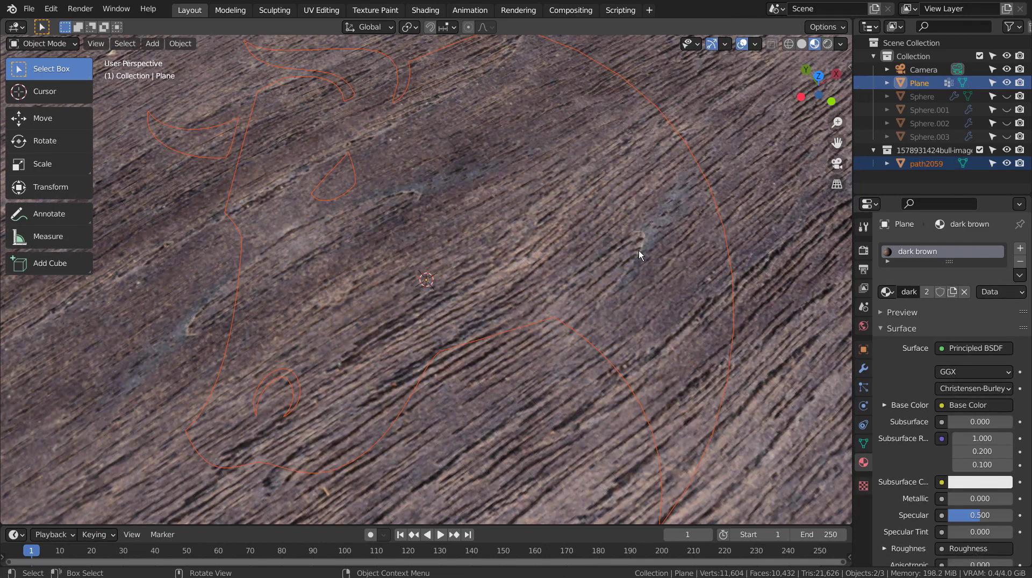
left_click(723, 239)
left_click(728, 239)
key("x")
left_click(727, 241)
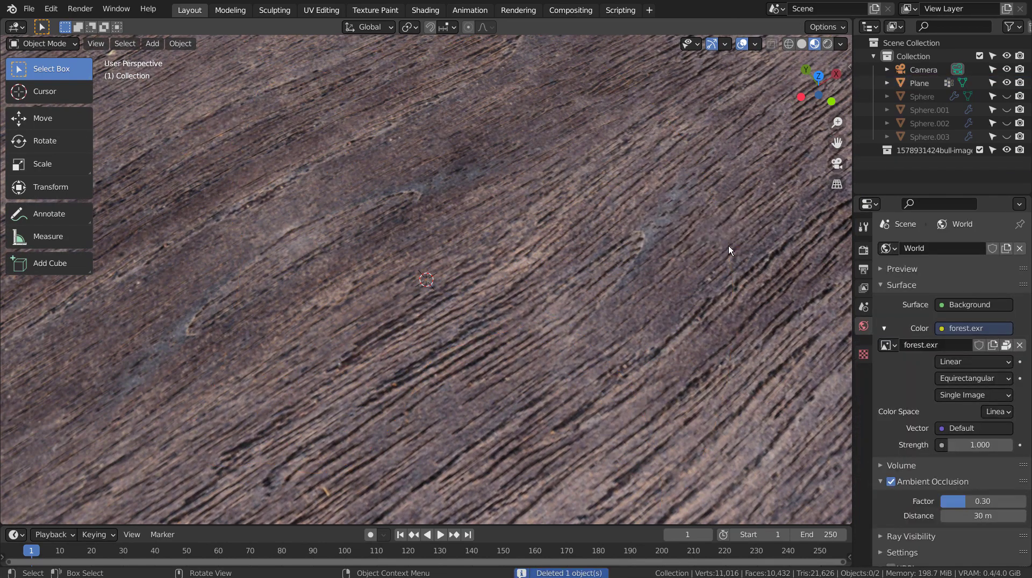
Select the wooden plane and open it in Edit Mode in top view with nothing selected.
left_click(713, 290)
middle_click_drag(741, 383, 695, 381)
scroll(693, 380, "down", 5)
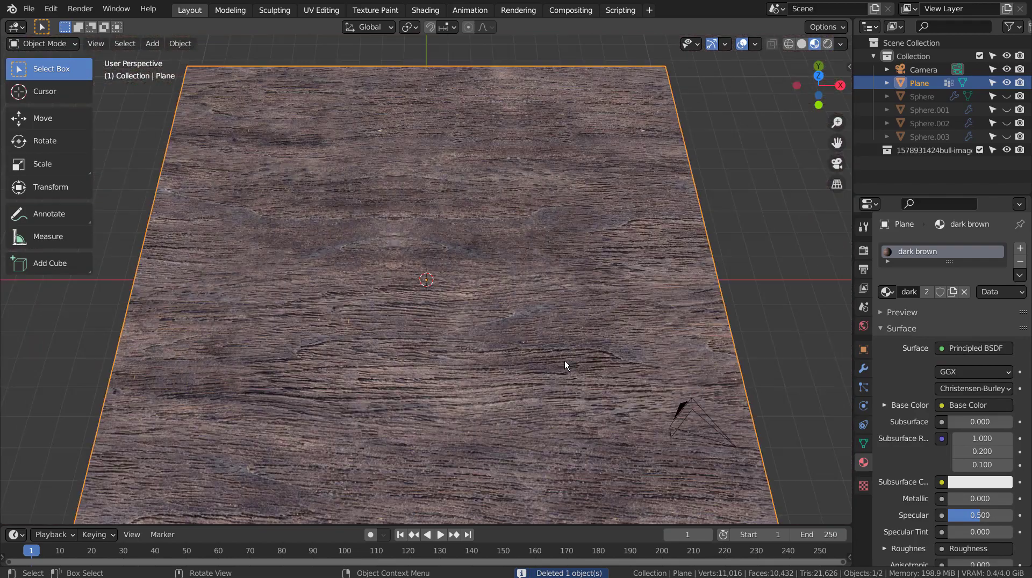
middle_click_drag(565, 362, 593, 351)
key("Tab")
left_click(570, 364)
key("KP_7")
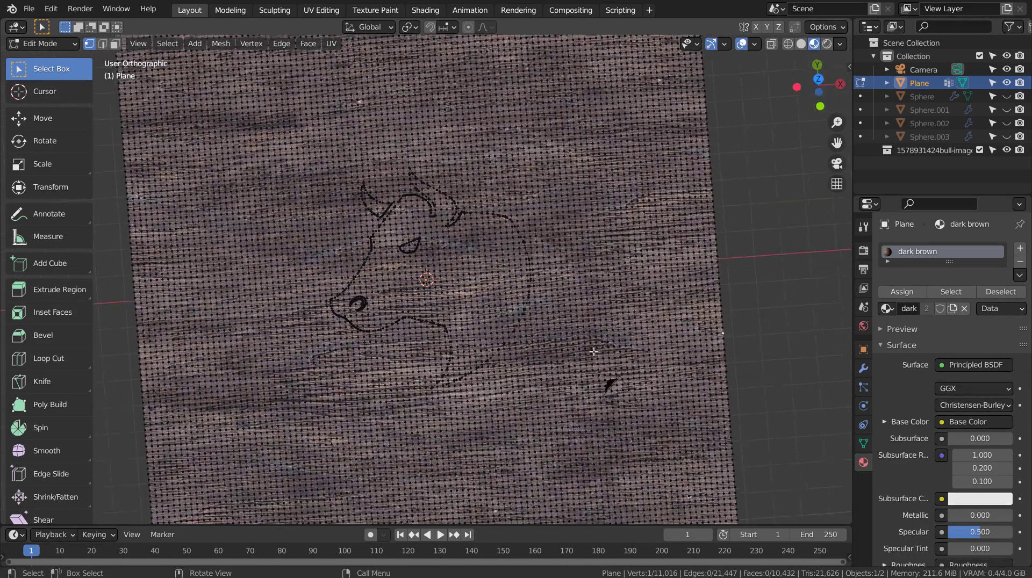
scroll(593, 351, "up", 5)
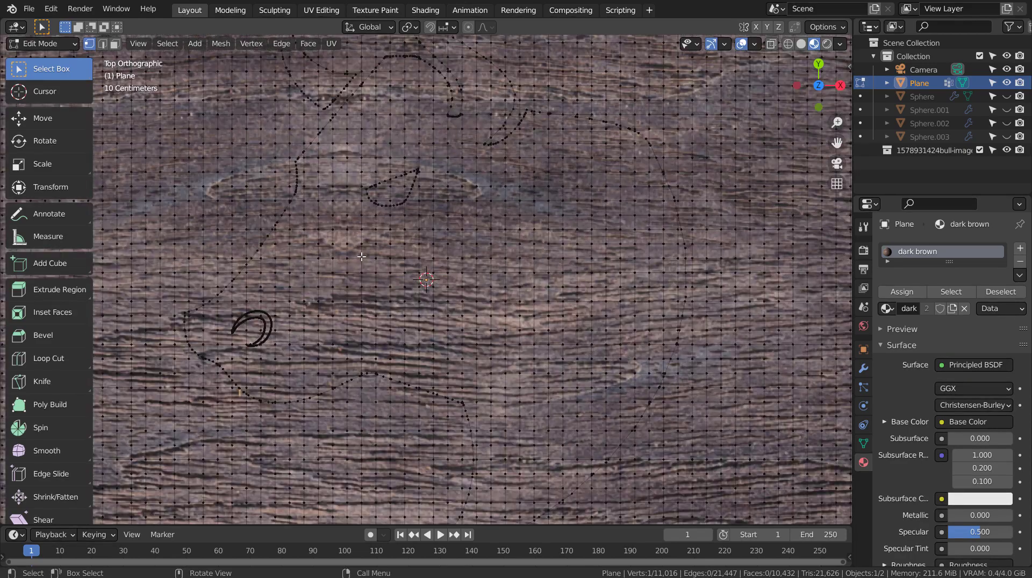
Try selecting the cut vertices along the bull's forehead one by one, and switch the viewport to wireframe display.
left_click(296, 161, "shift")
left_click(308, 152, "shift")
key("shift+z")
left_click(319, 144, "shift")
left_click(333, 129, "shift")
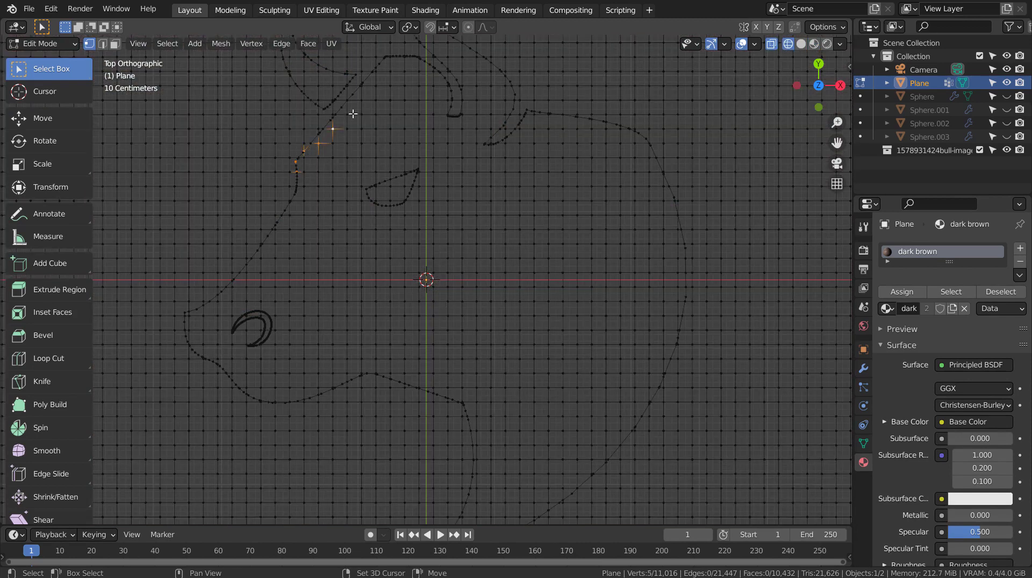
left_click(362, 100, "shift")
left_click(447, 230)
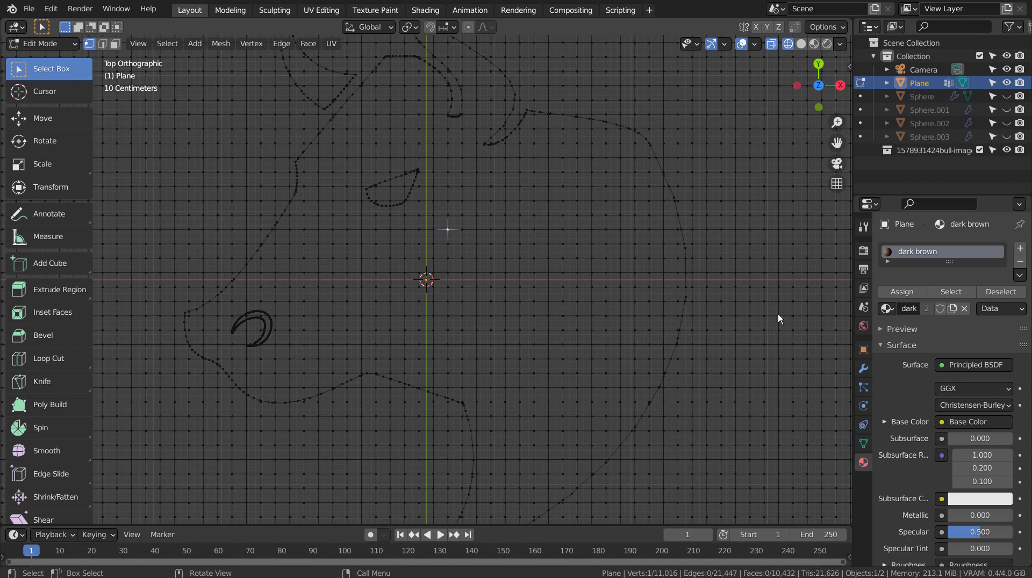
Reselect the bull area from the plane's vertex group and switch to face selection.
key("Tab")
left_click(863, 445)
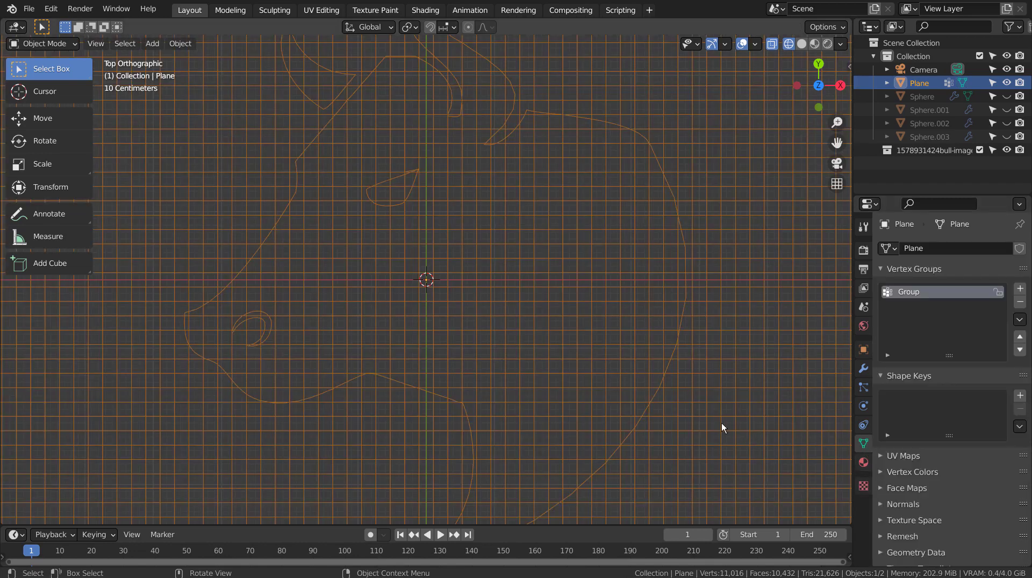
key("Tab")
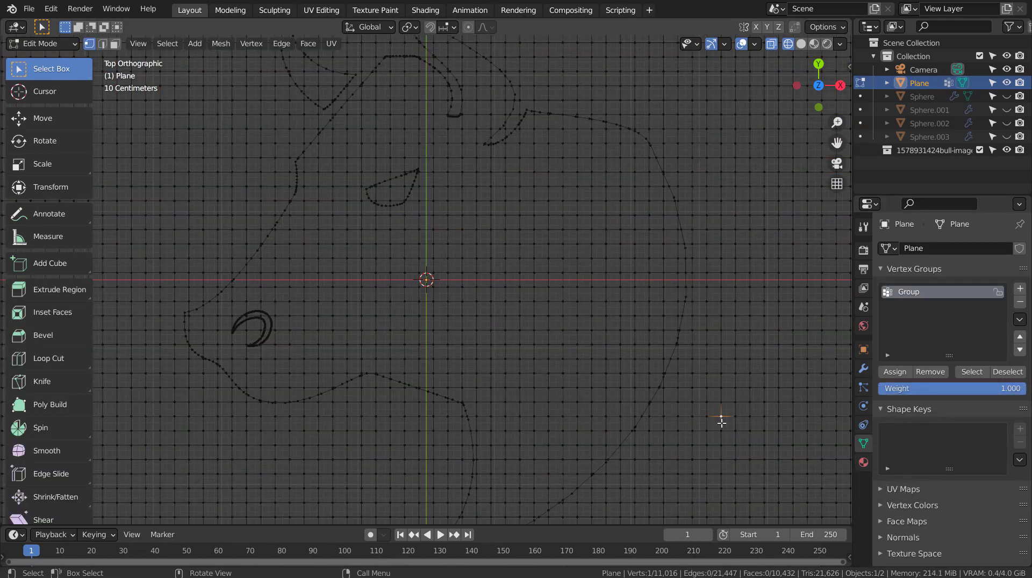
left_click(829, 412)
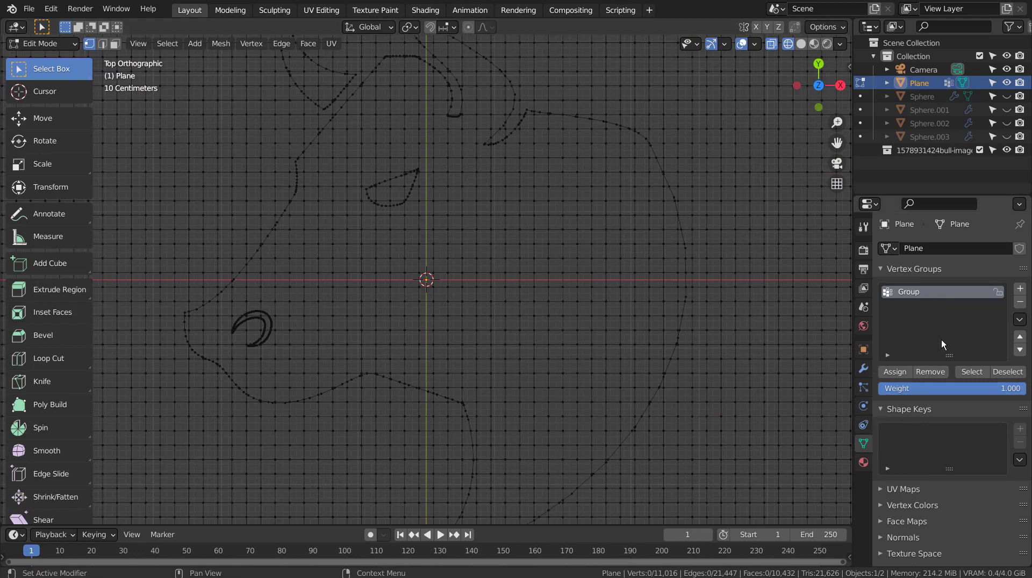
left_click(972, 371)
scroll(476, 333, "down", 3)
key("3")
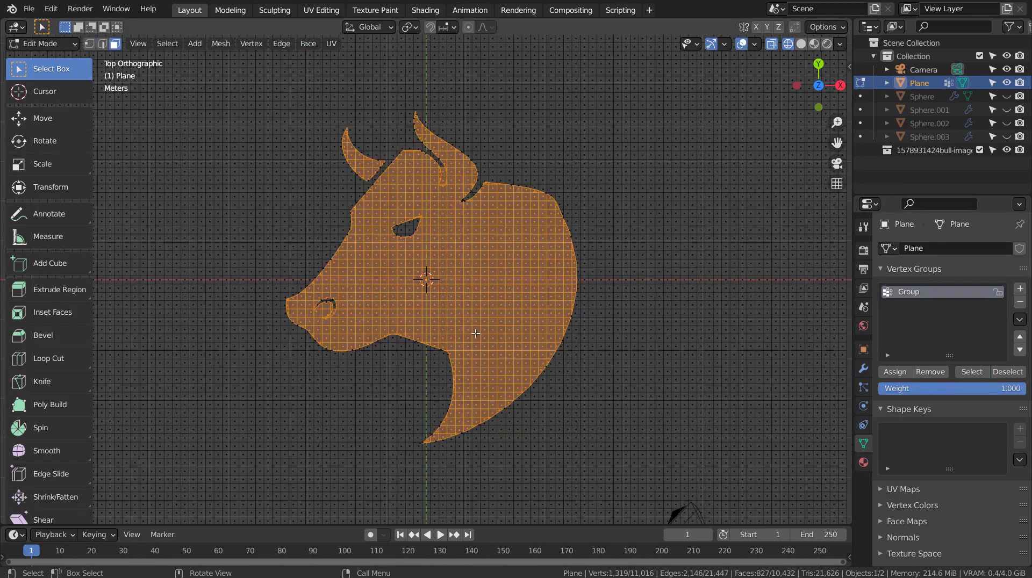
scroll(452, 333, "up", 3)
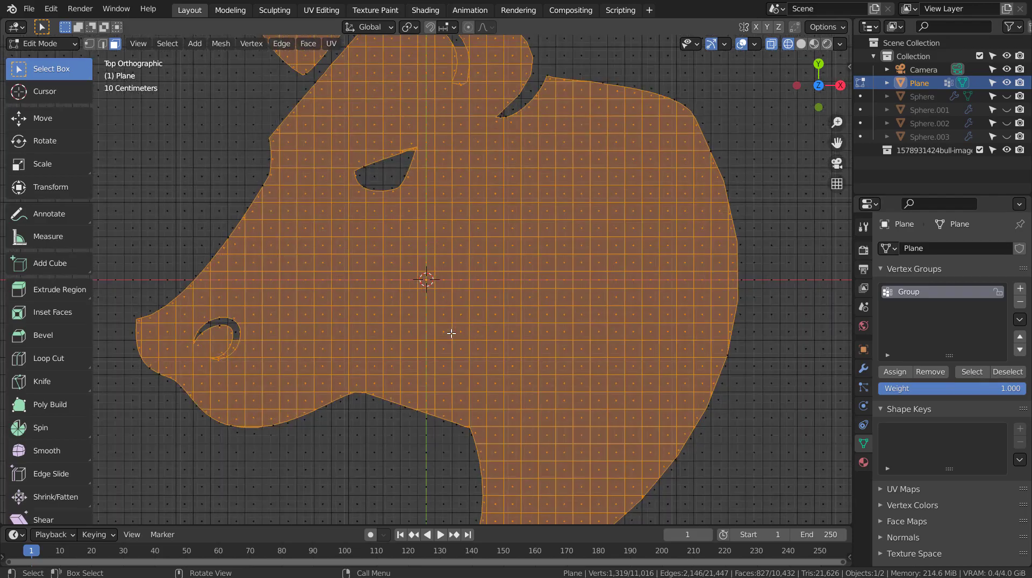
middle_click_drag(451, 333, 498, 329)
key("KP_1")
key("KP_7")
scroll(498, 329, "down", 5)
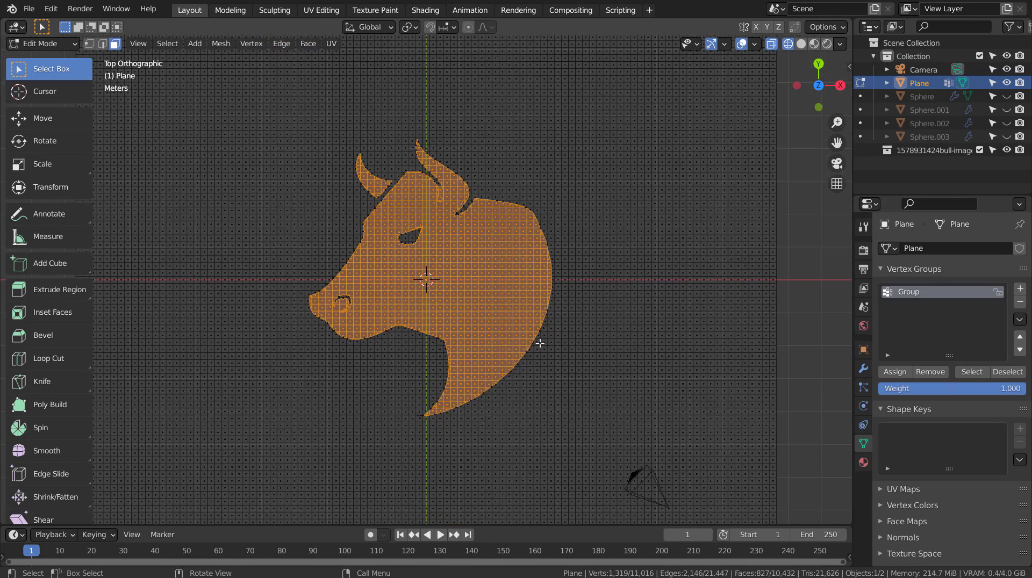
Clear the bull selection, return to Object Mode with nothing selected, and add a mesh circle at the origin.
left_click(676, 310)
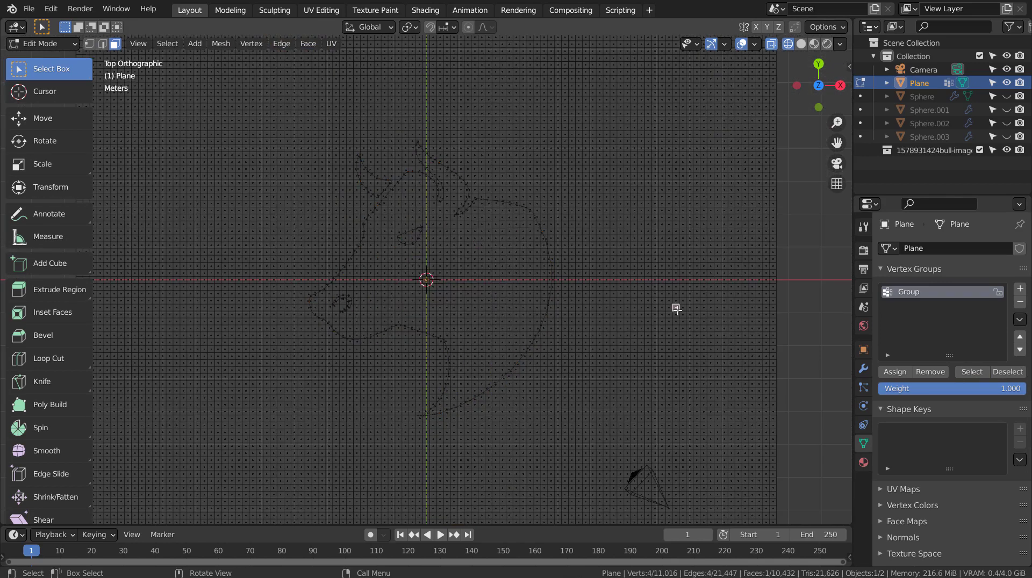
key("Tab")
left_click(797, 269)
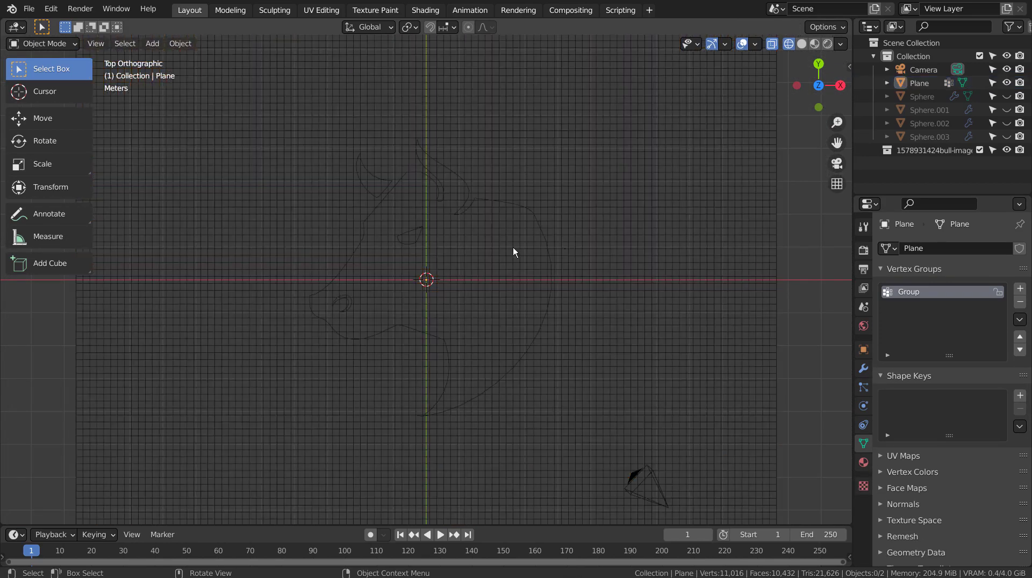
key("shift+a")
mouse_move(311, 218)
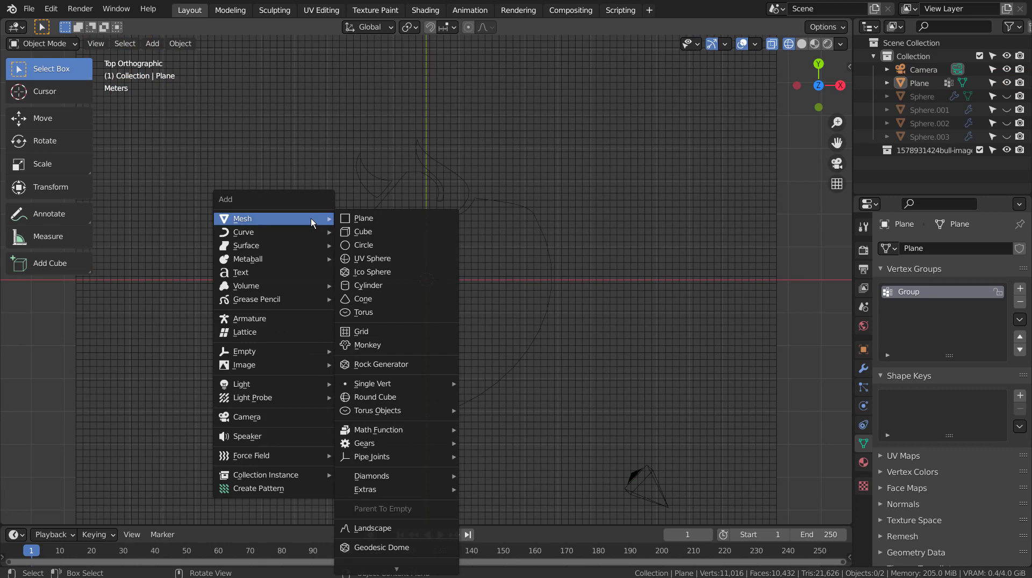
left_click(386, 242)
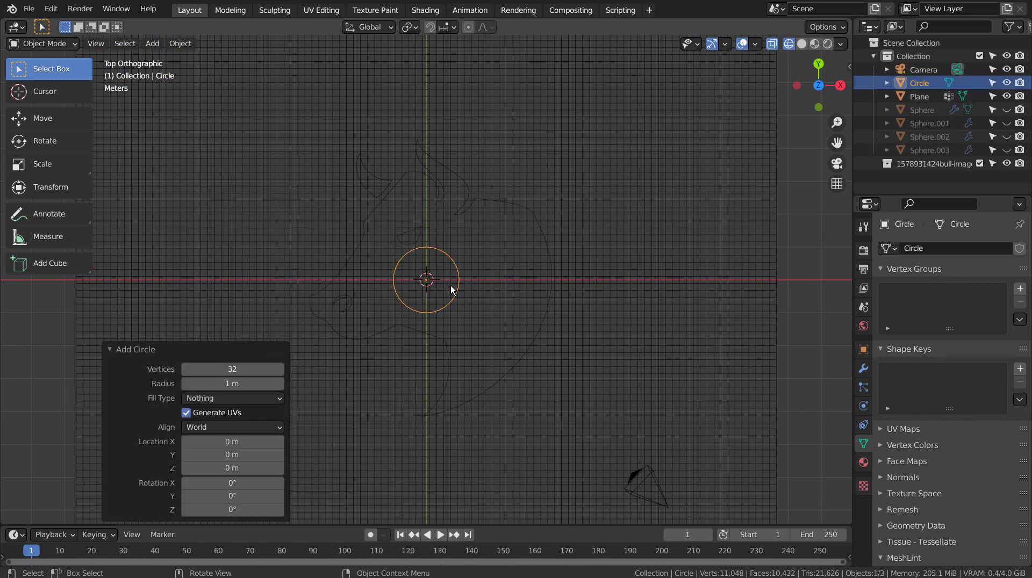
Scale the circle to about 3.75 times and move it about -4.2 m in X and -2.2 m in Y.
key("s")
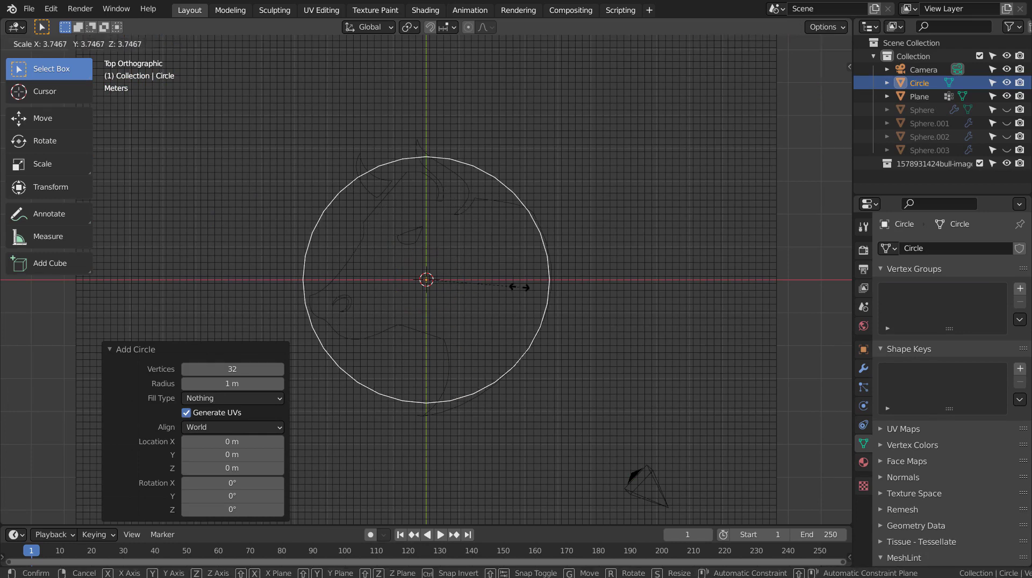
left_click(518, 288)
key("g")
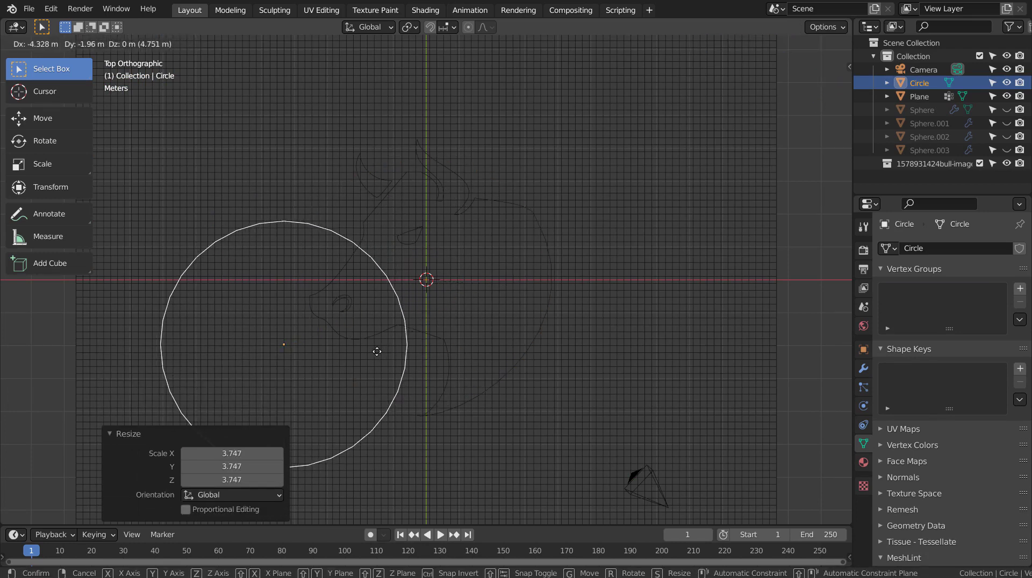
left_click(380, 359)
key("shift+d")
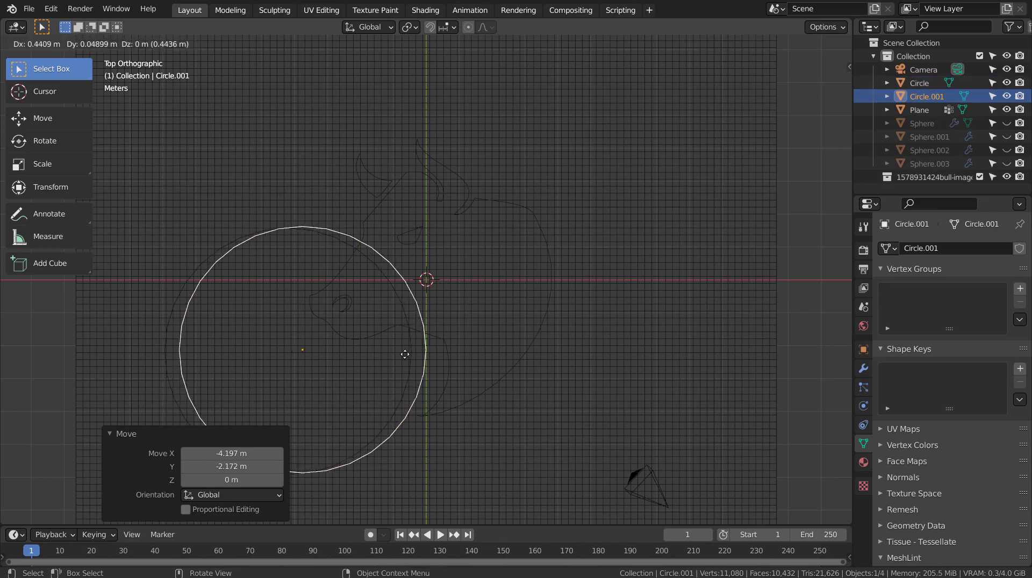
key("Escape")
key("ctrl+z")
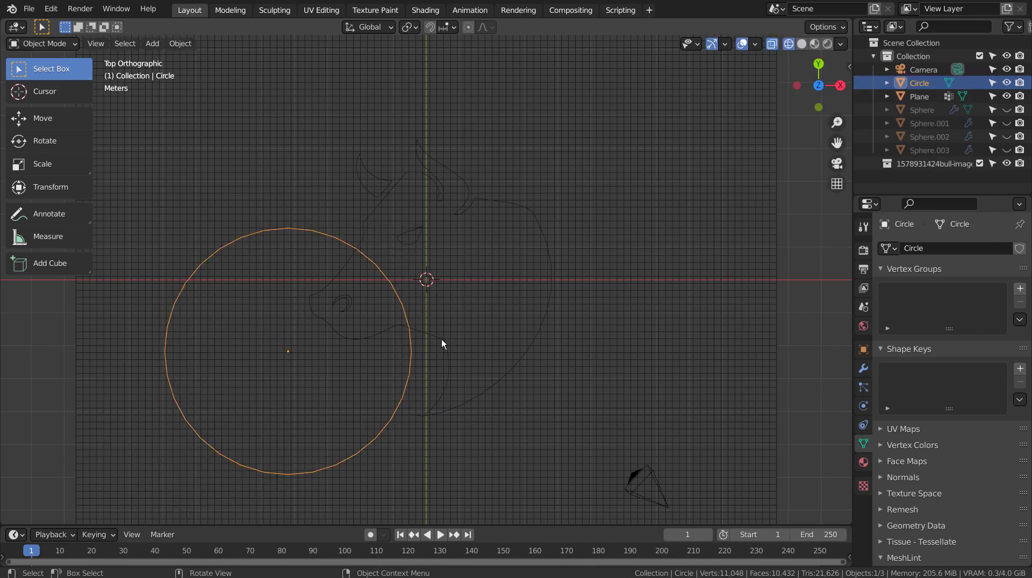
Make two larger concentric copies of the circle, scaling the first by about 1.57 and the second by a further 1.32.
key("shift+d")
key("s")
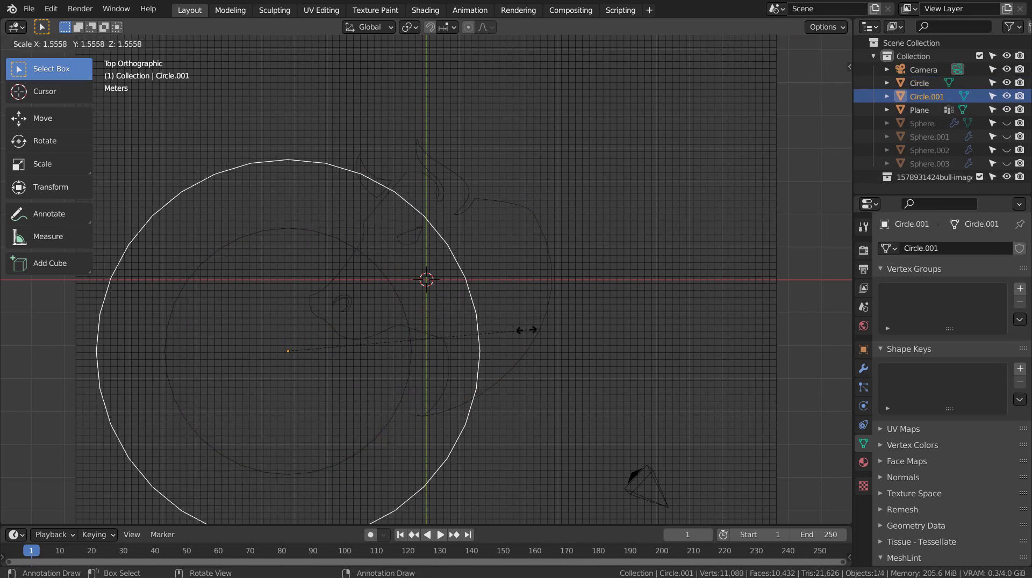
left_click(528, 330)
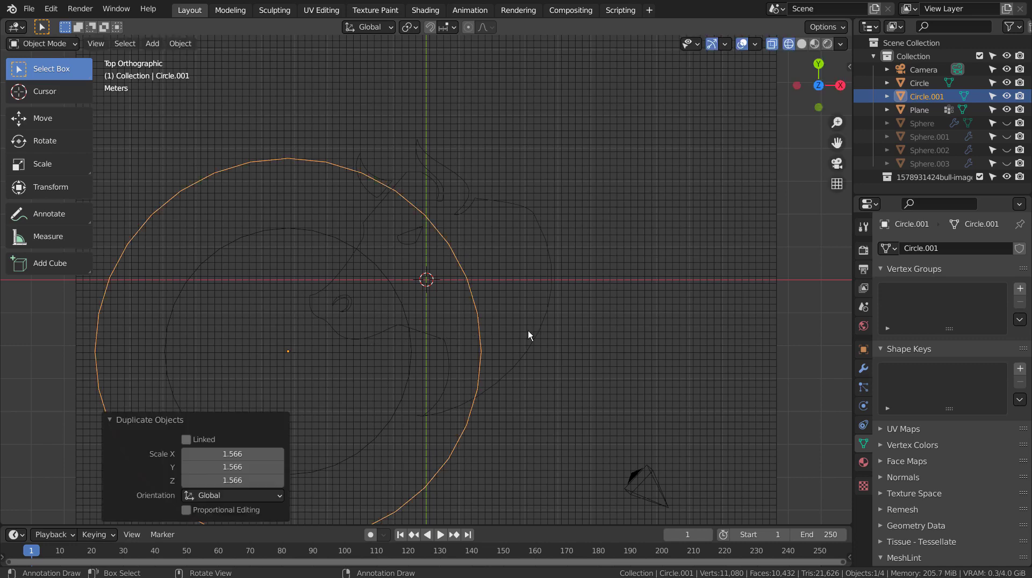
key("shift+d")
key("s")
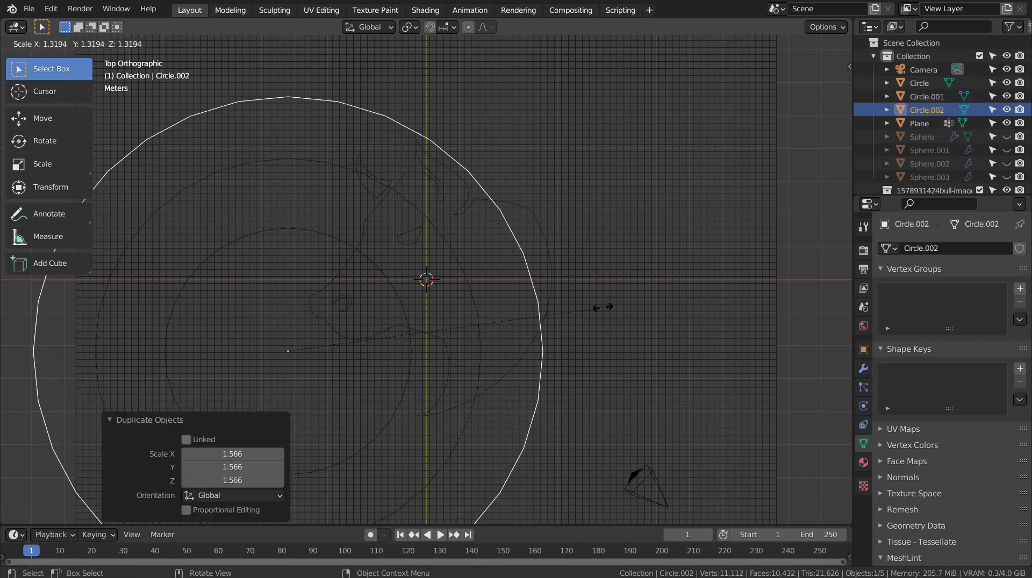
left_click(602, 307)
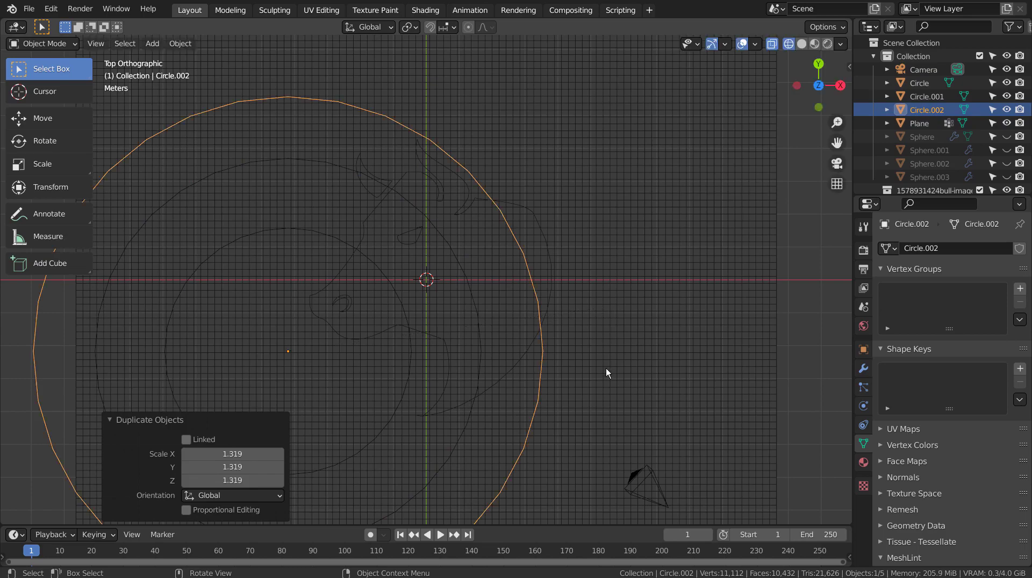
Join the three concentric circles into one object and raise it along the Z axis above the plane.
middle_click_drag(608, 421, 656, 306)
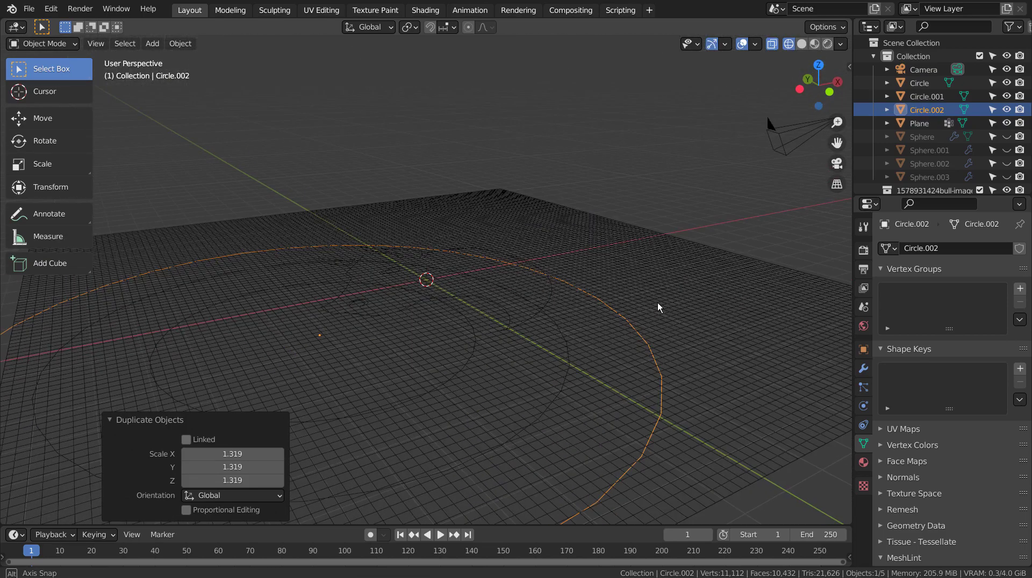
left_click(922, 85, "shift")
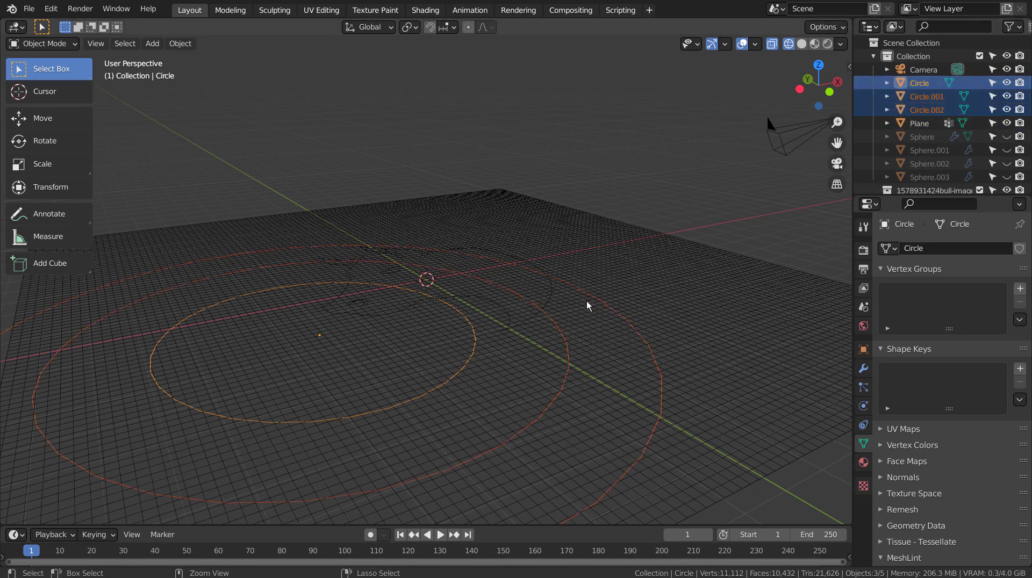
key("ctrl+j")
key("g")
key("z")
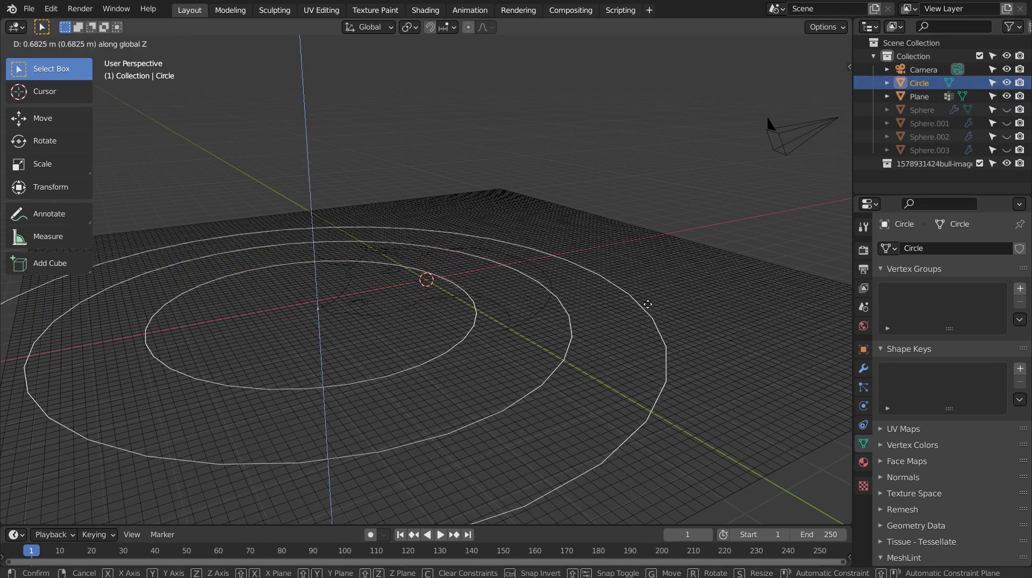
left_click(713, 315)
Finish raising the concentric circles and, in top view, select them together with the plane, keeping the plane active.
left_click(724, 321)
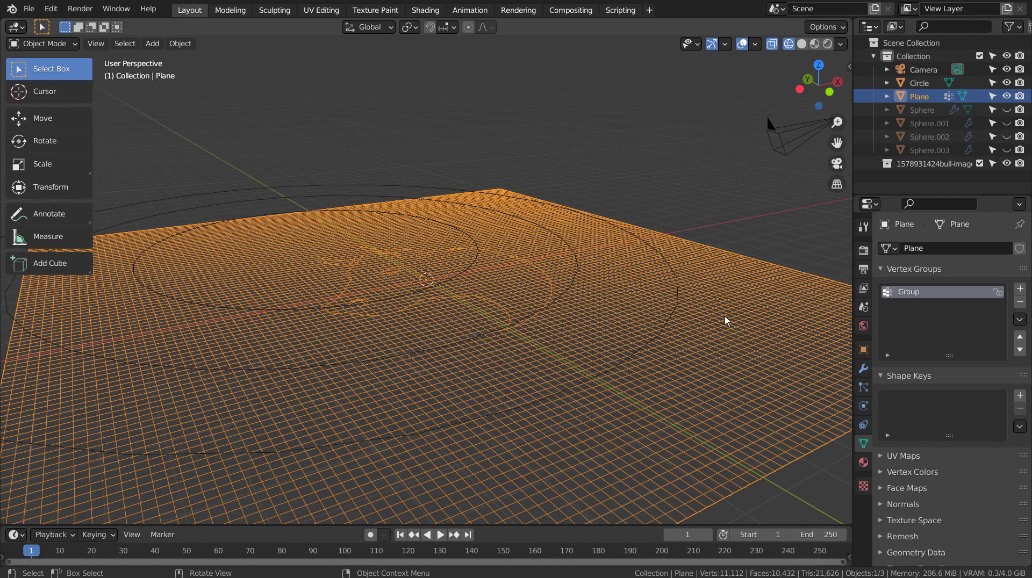
middle_click_drag(724, 316, 688, 366)
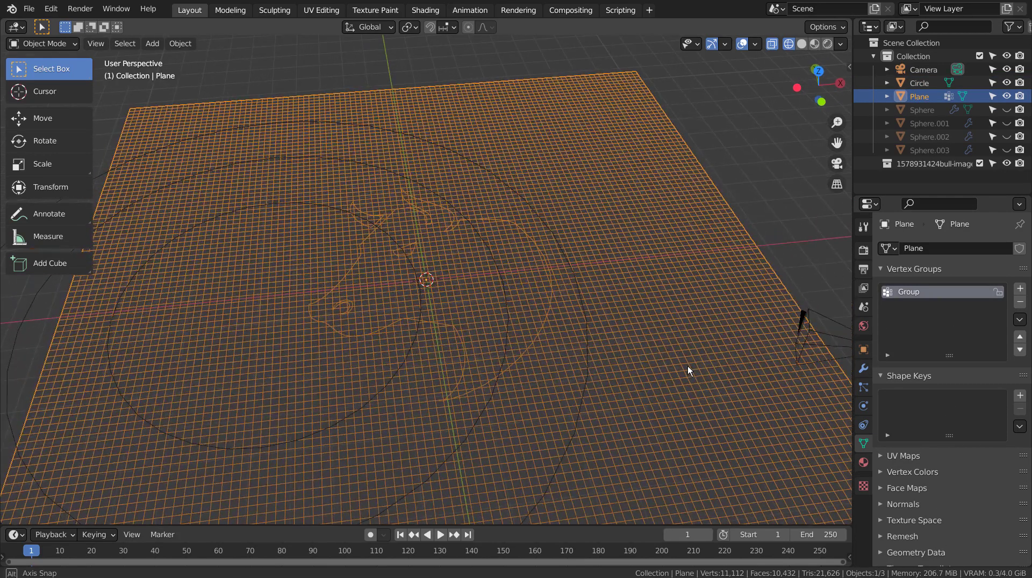
key("KP_1")
key("KP_7")
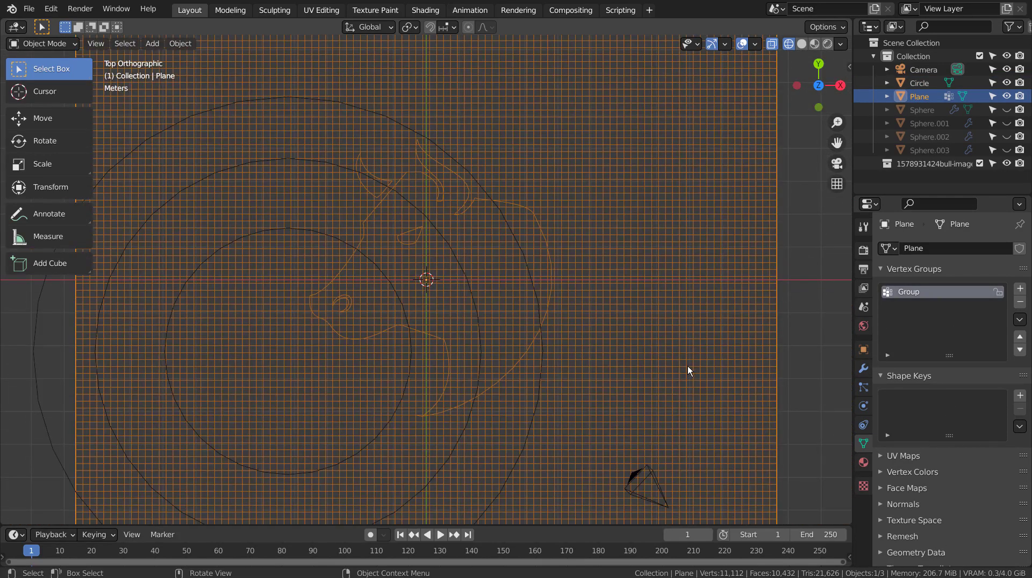
left_click(462, 265)
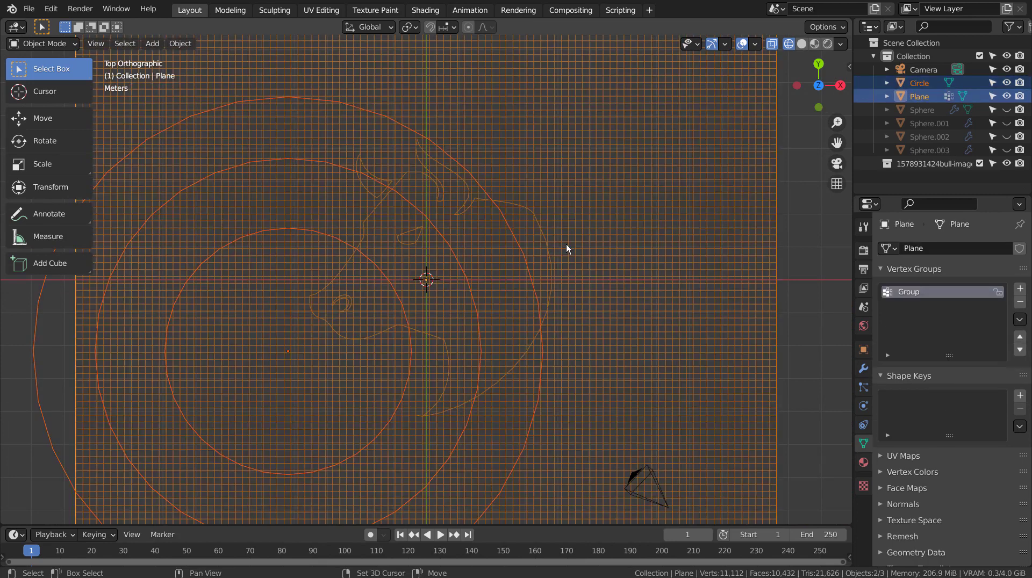
left_click(566, 245, "shift")
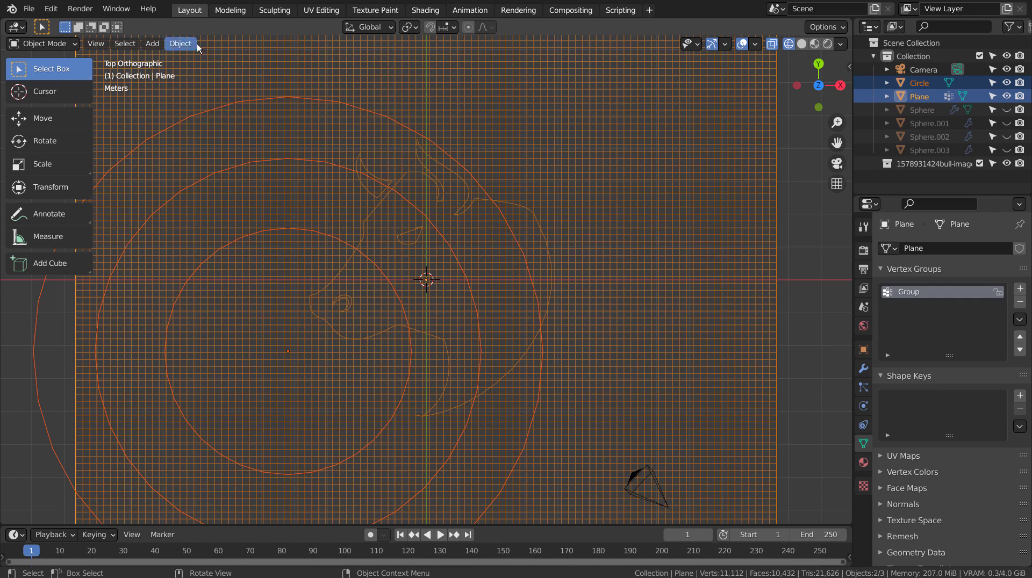
Enter Edit Mode on the plane with nothing selected and cut the circles into it with Knife Project.
key("Tab")
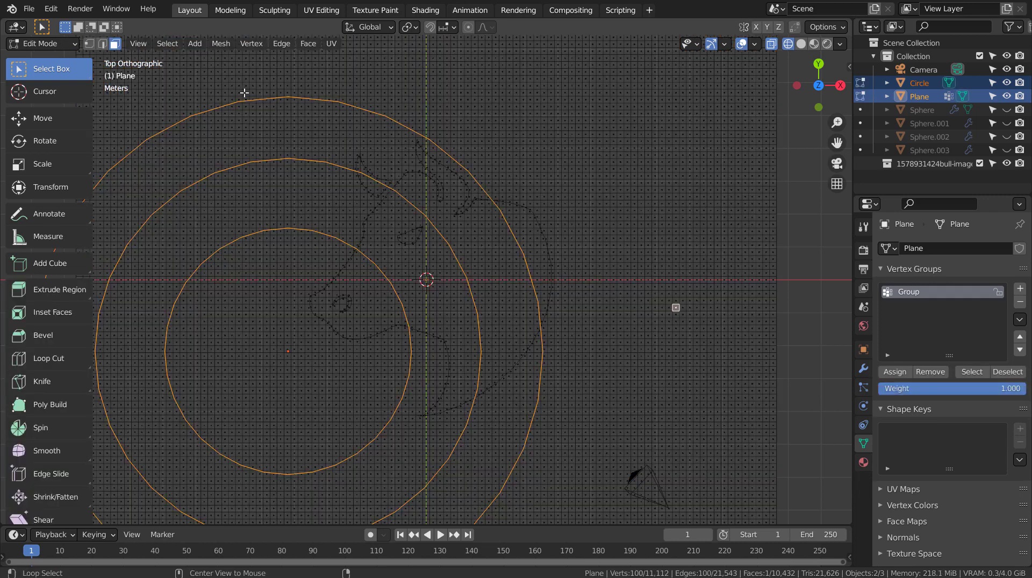
key("alt+a")
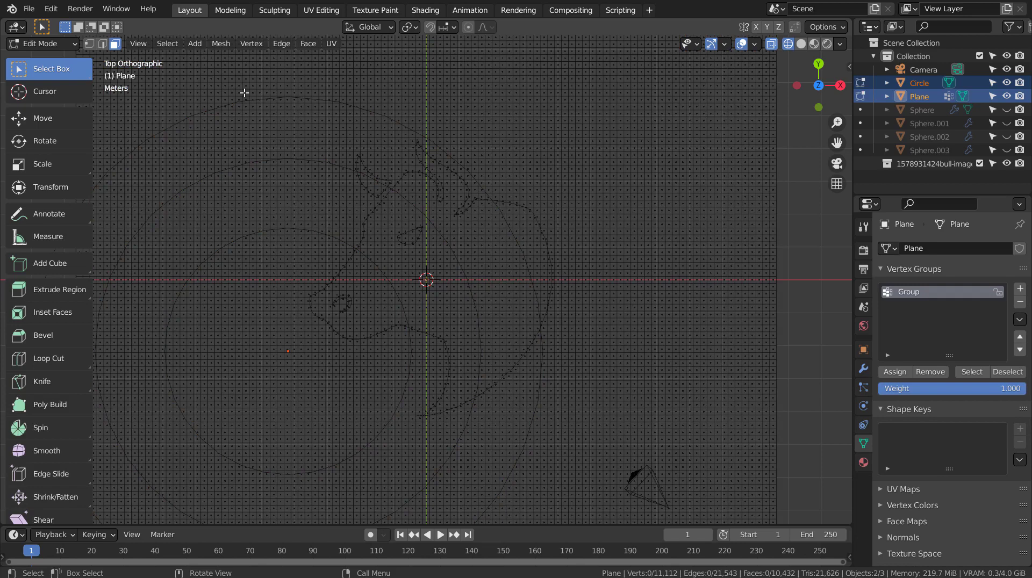
left_click(223, 45)
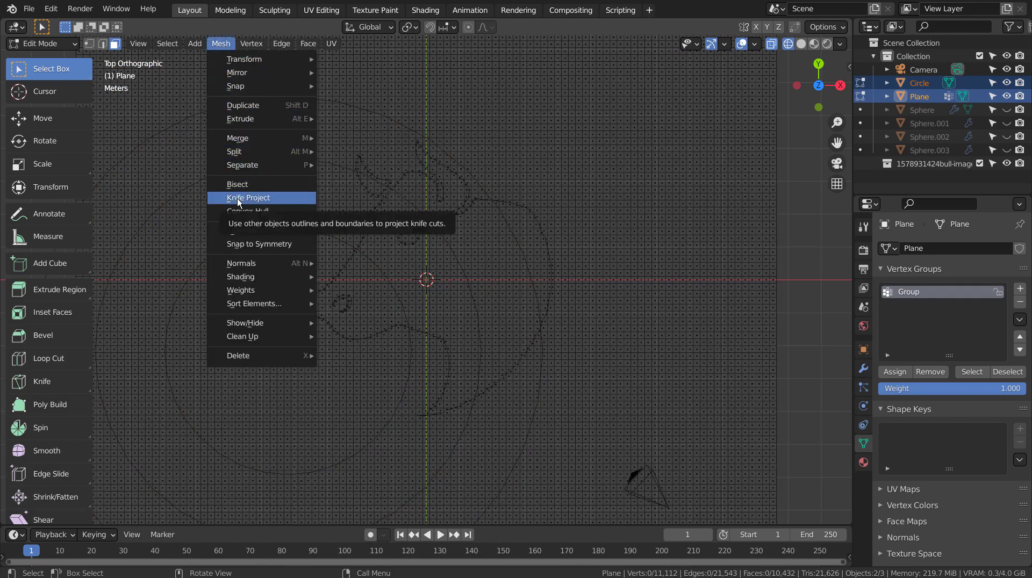
left_click(271, 198)
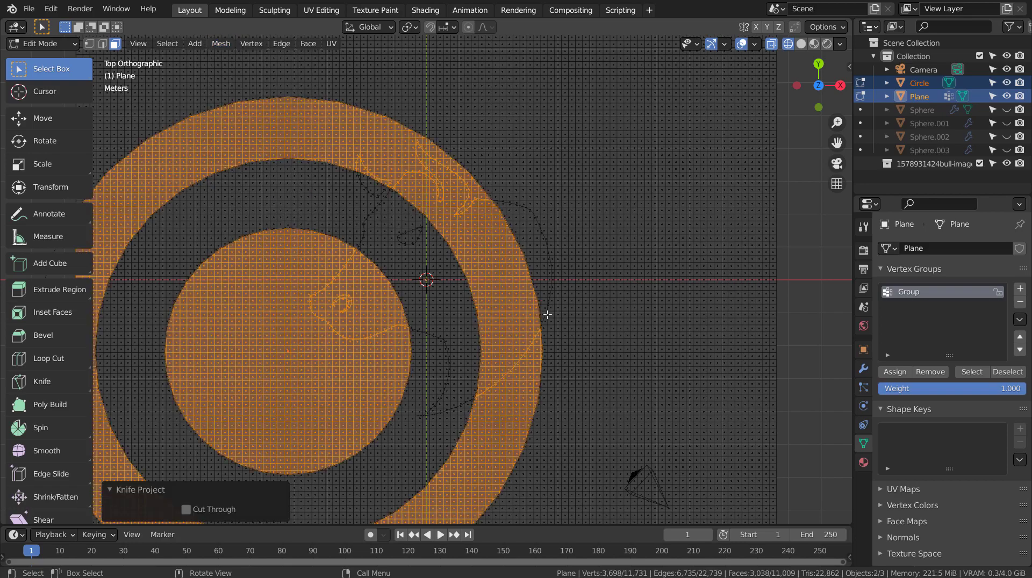
Return to Object Mode and delete the concentric circles object used for the cut.
middle_click_drag(524, 376, 542, 323)
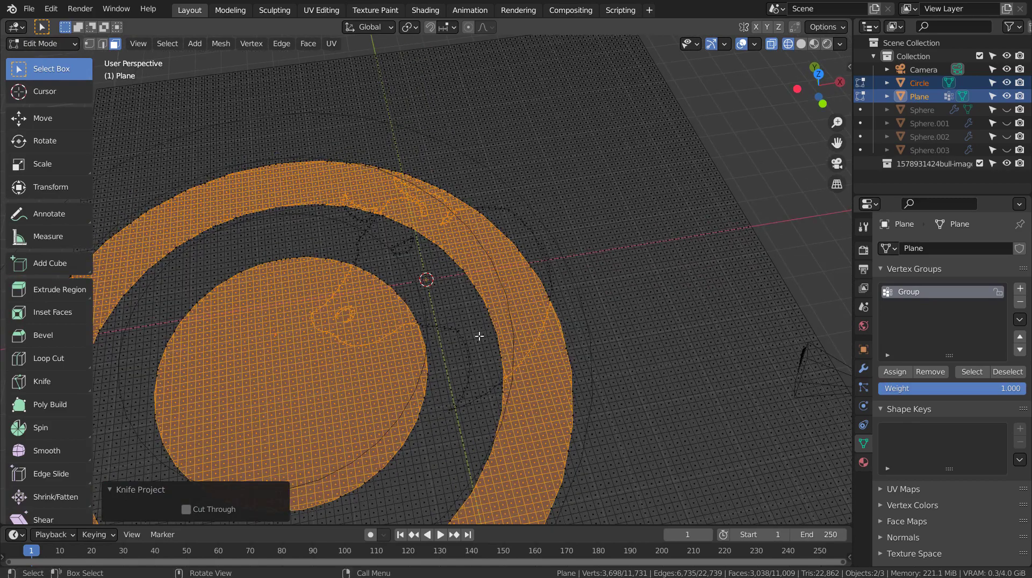
scroll(479, 337, "down", 3)
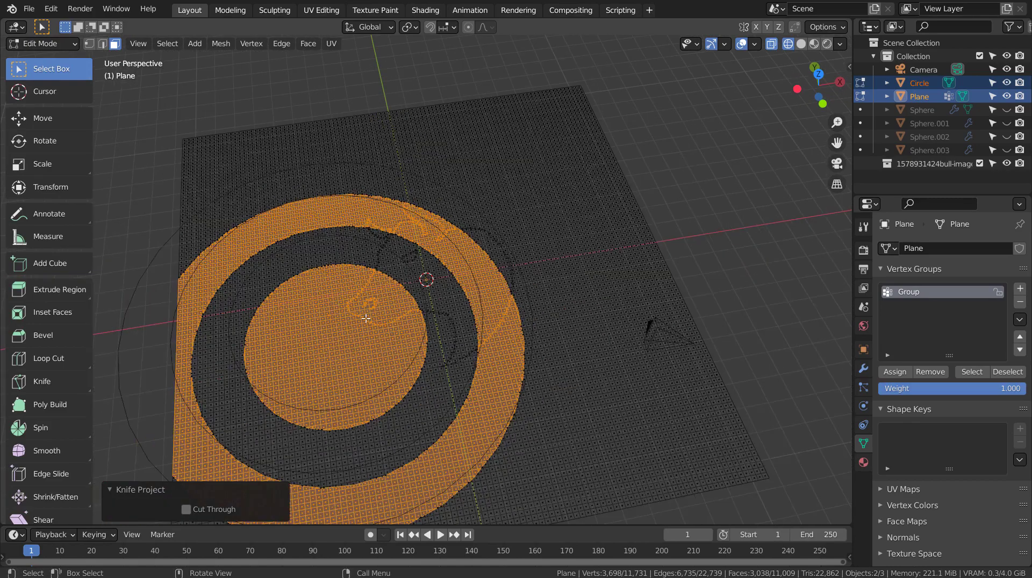
key("Tab")
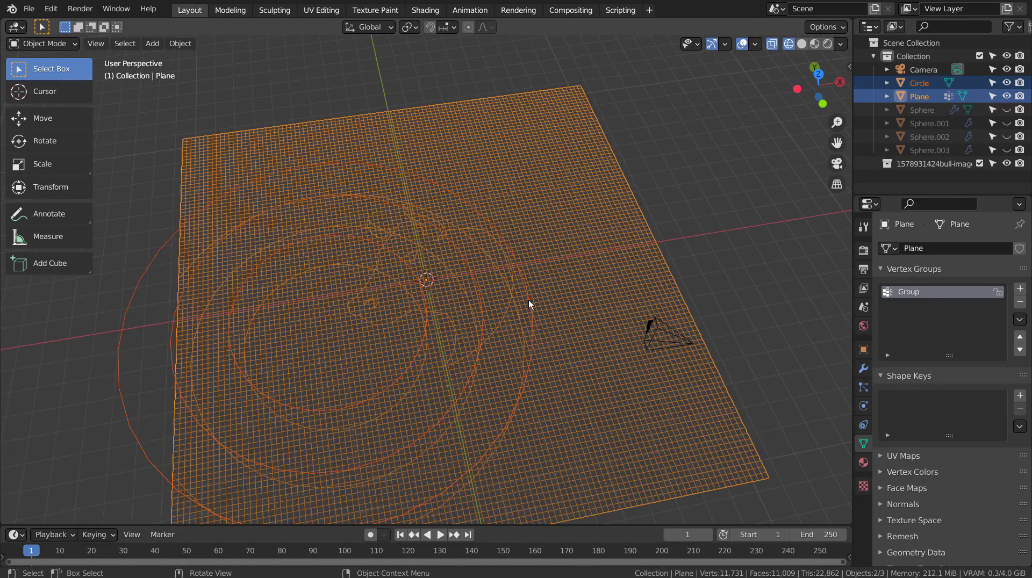
left_click(528, 300)
key("Delete")
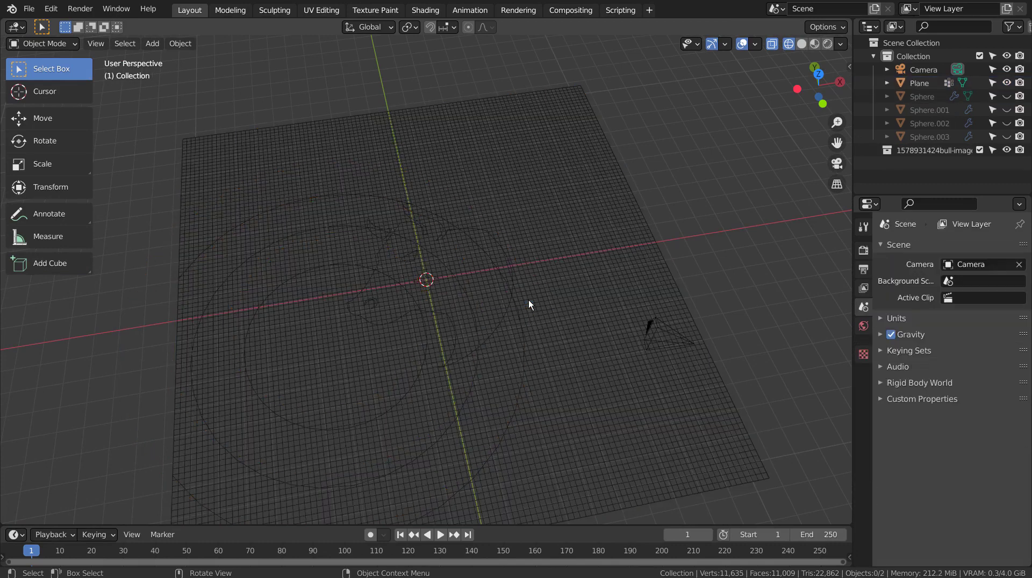
Select the plane, enter Edit Mode in top view, and clear the selection of the circular cut areas.
left_click(549, 295)
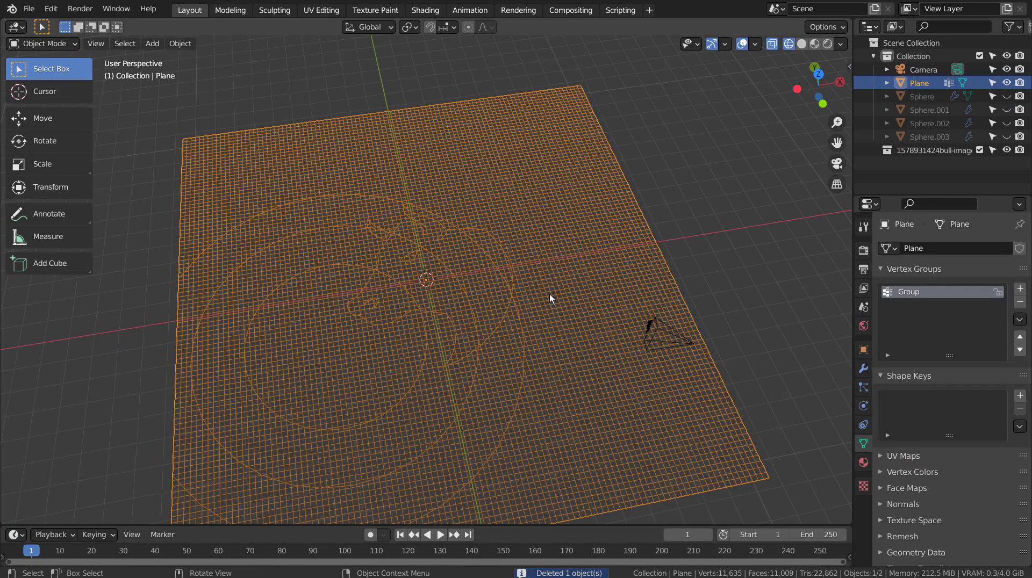
key("KP_7")
key("KP_8")
key("KP_1")
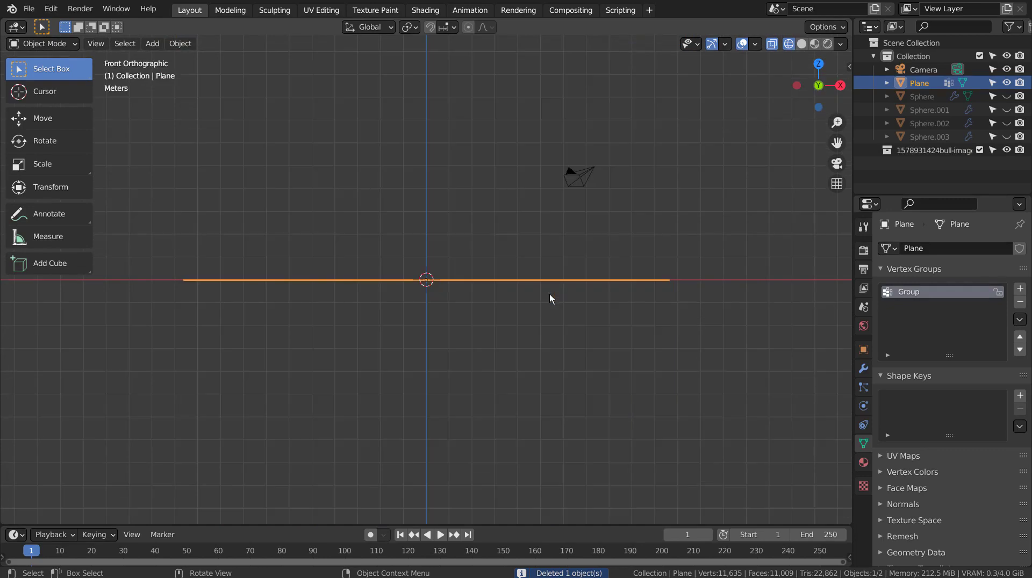
key("KP_7")
key("Tab")
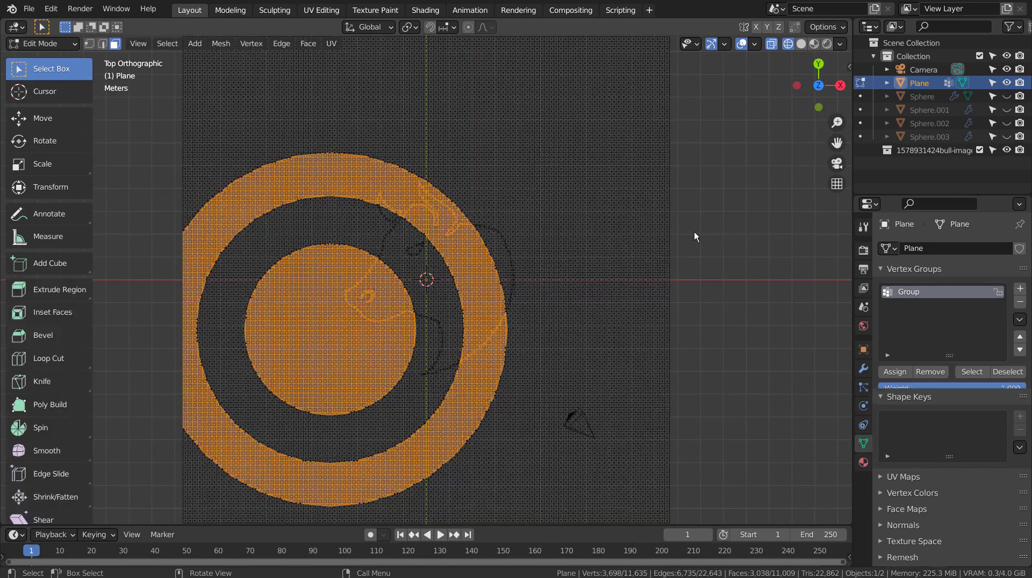
left_click(560, 267)
scroll(484, 313, "up", 6)
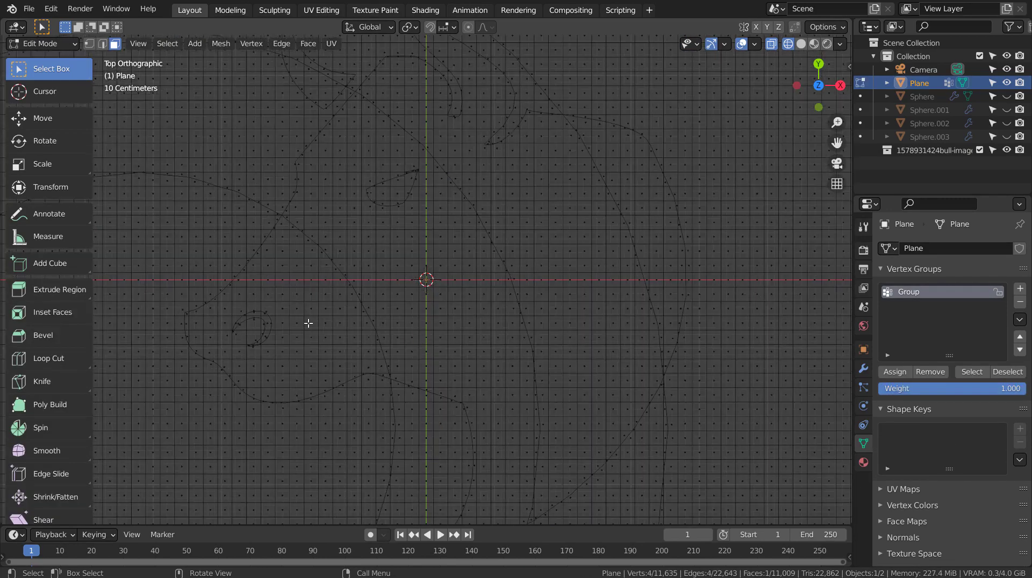
left_click(369, 352)
left_click(310, 351)
left_click(281, 308)
left_click(325, 322, "shift")
left_click(386, 351, "shift")
left_click(268, 366, "shift")
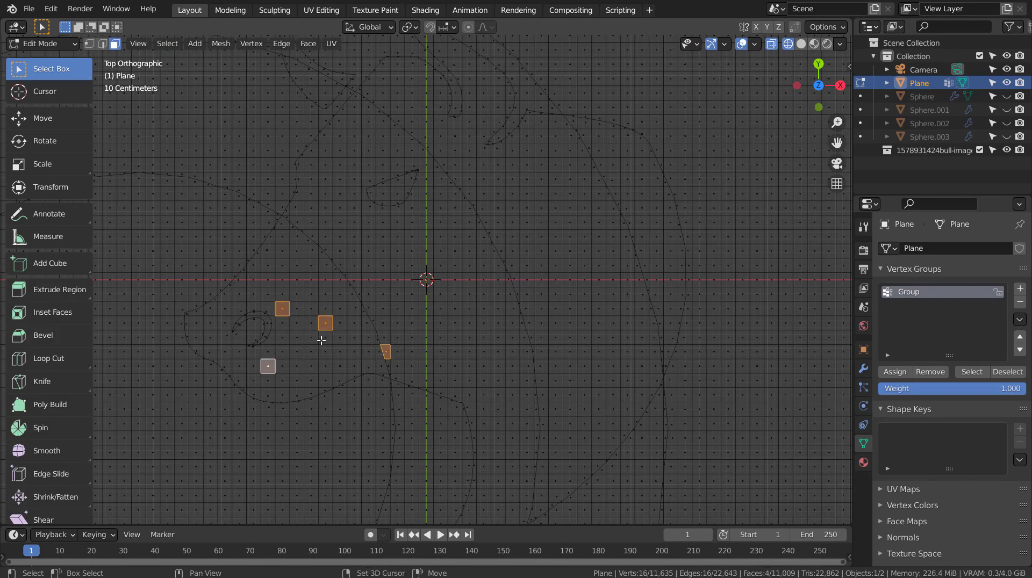
left_click(325, 337, "shift")
scroll(515, 343, "down", 3)
left_click(651, 345)
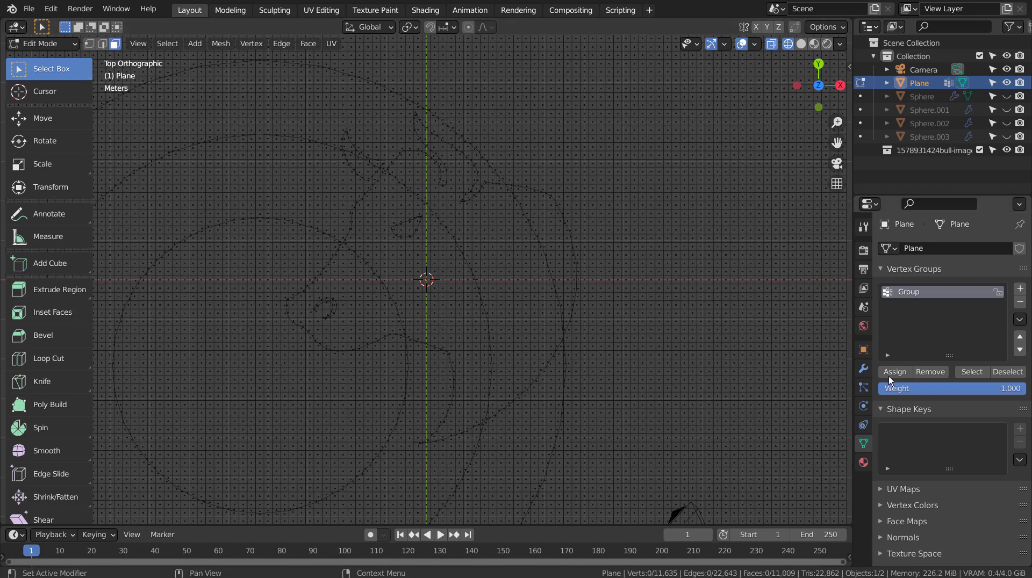
Select the bull's vertex group and add the missing faces along the circle cuts with Circle Select.
left_click(983, 372)
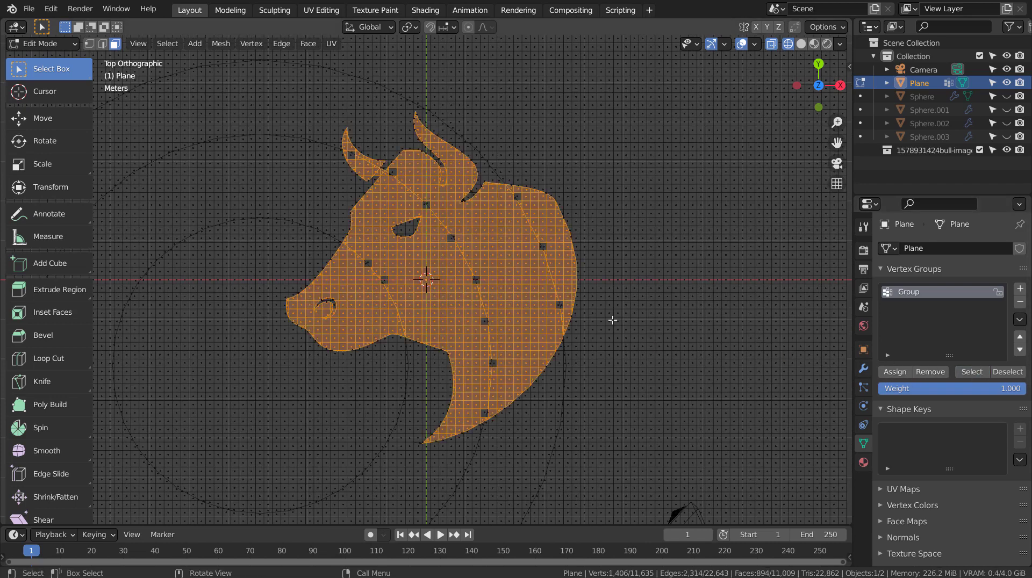
scroll(326, 168, "up", 2)
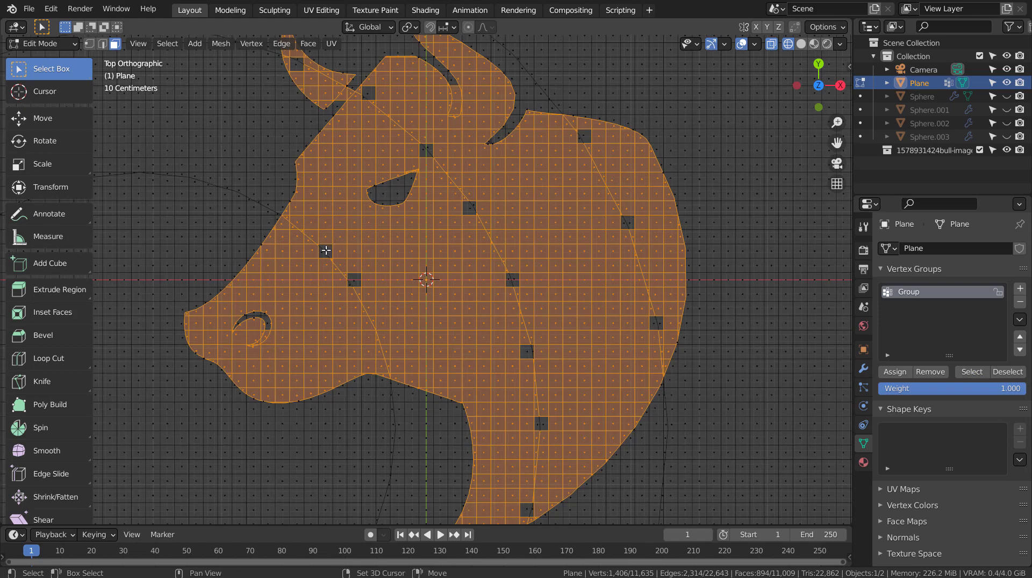
key("c")
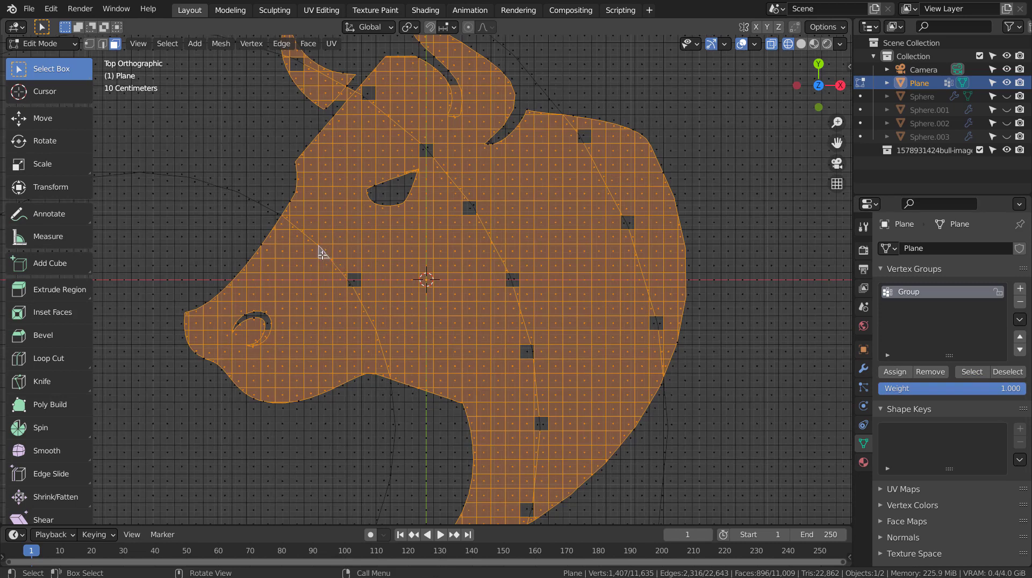
mouse_move(322, 253)
left_mouse_down()
mouse_move(345, 284)
mouse_move(491, 215)
mouse_move(479, 248)
mouse_move(519, 337)
mouse_move(516, 371)
mouse_move(535, 393)
mouse_move(526, 500)
mouse_move(535, 414)
mouse_move(618, 325)
mouse_move(655, 317)
mouse_move(635, 220)
mouse_move(581, 150)
mouse_move(549, 176)
mouse_move(433, 153)
mouse_move(360, 92)
mouse_move(412, 108)
left_mouse_up()
key("Escape")
middle_click_drag(411, 108, 431, 288, "shift")
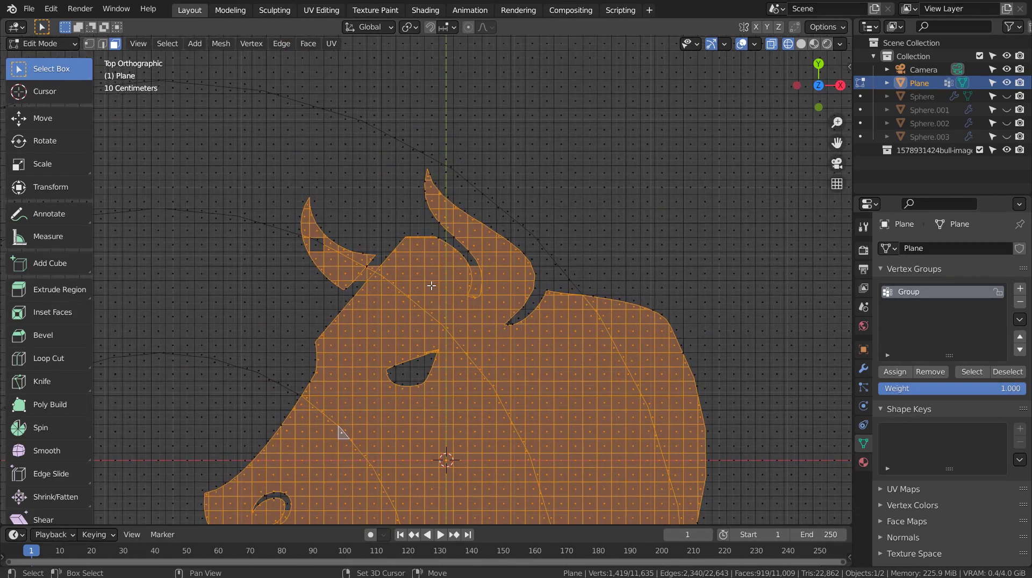
key("c")
key("Escape")
scroll(484, 330, "down", 5)
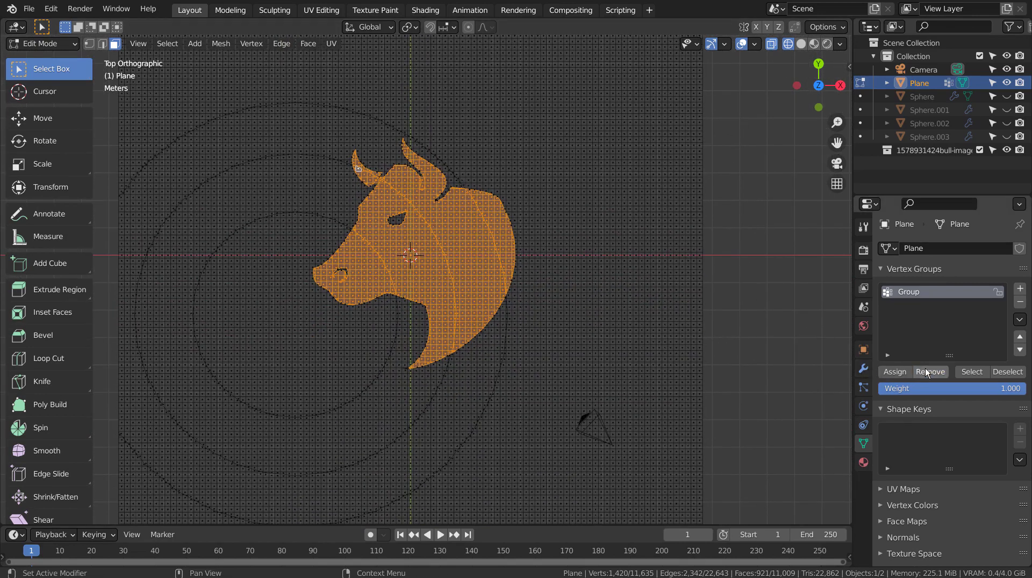
Switch to vertex selection, assign the completed bull selection to the active vertex group, and reselect that group.
key("1")
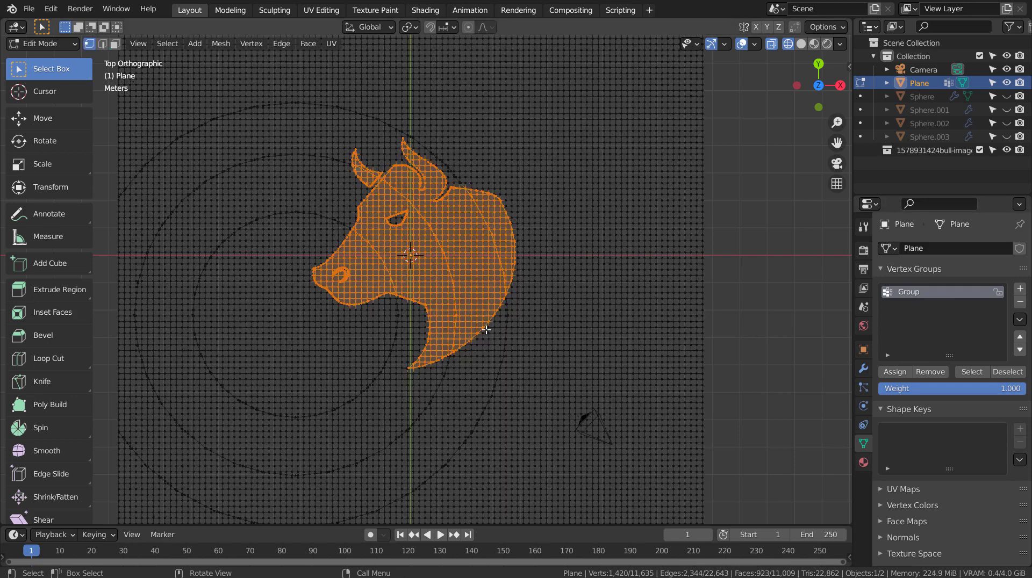
key("ctrl+g")
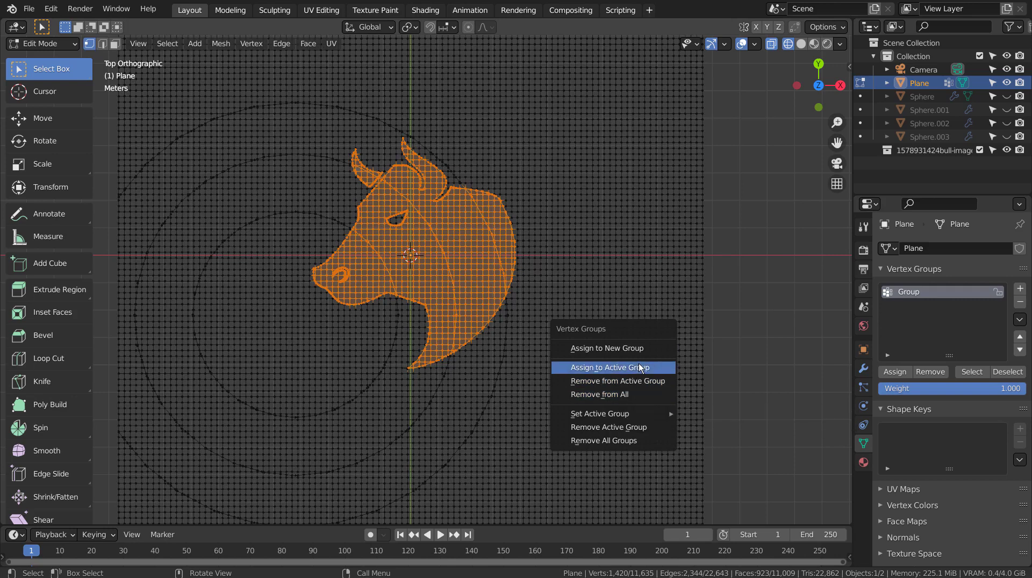
left_click(638, 368)
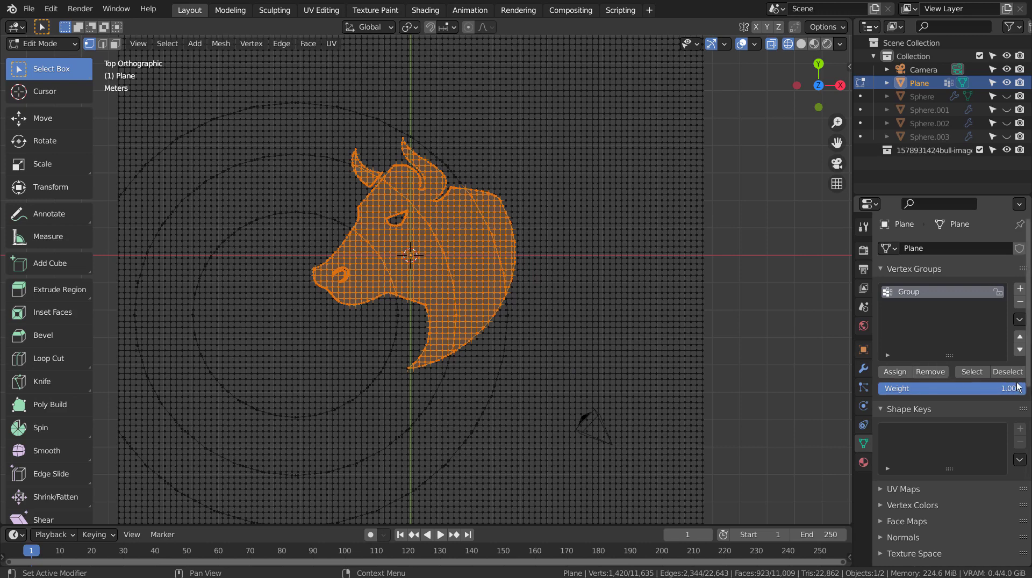
left_click(1000, 372)
left_click(971, 372)
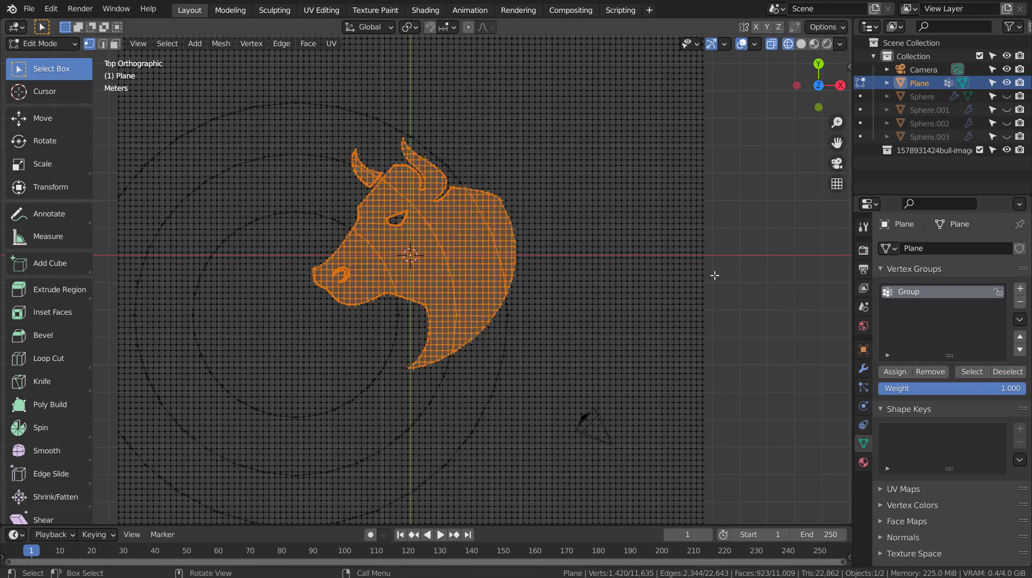
Invert the selection, hide all geometry outside the bull, and select the remaining bull mesh.
key("ctrl+i")
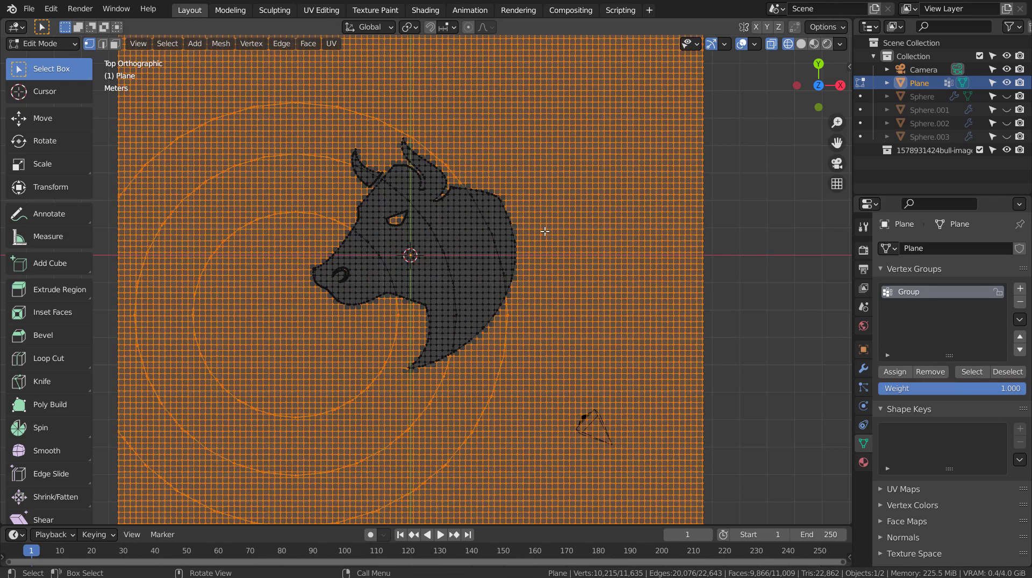
key("h")
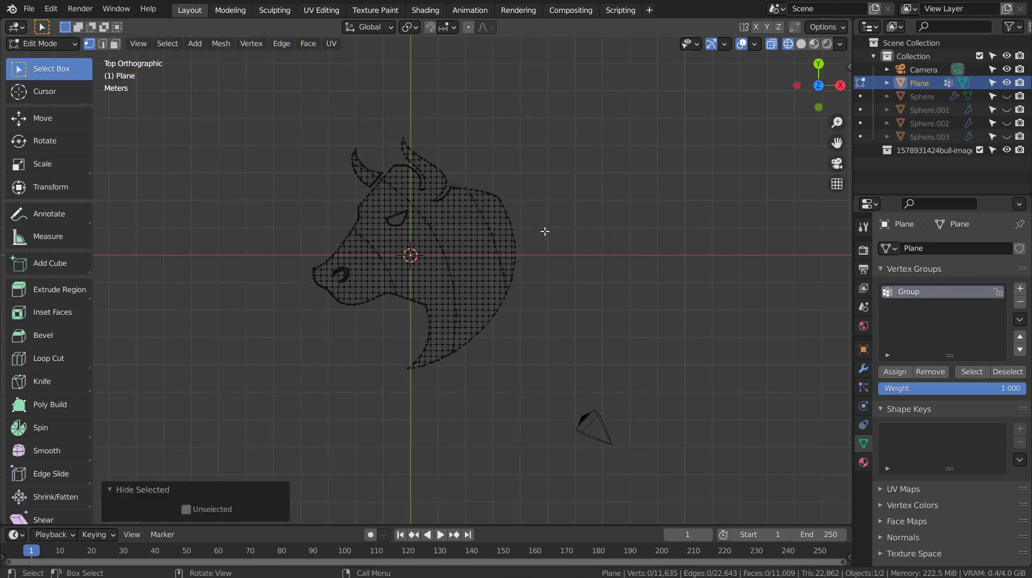
key("a")
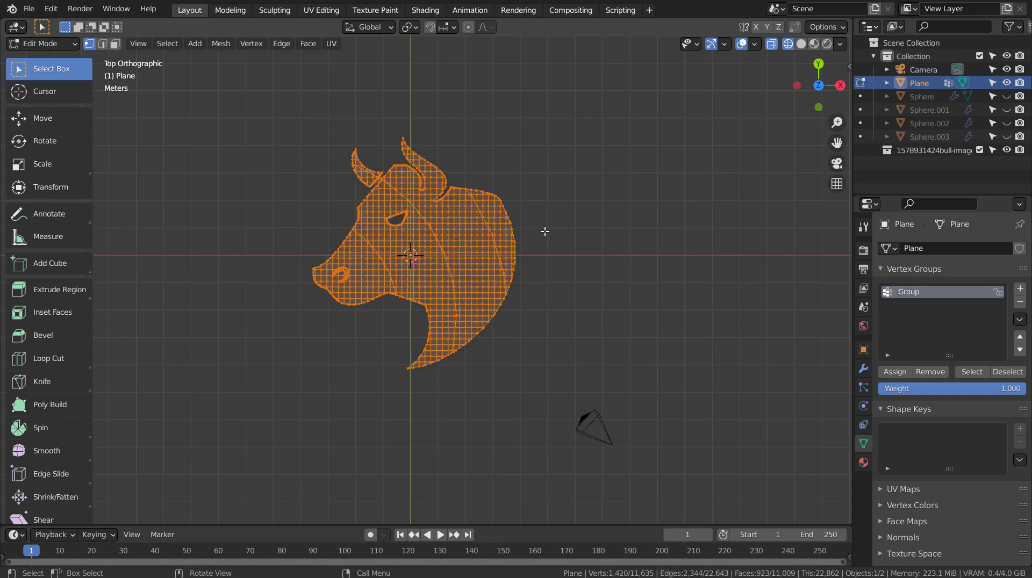
Switch to face selection, clear the selection, and select the bull's muzzle faces with Circle Select.
scroll(474, 231, "up", 3)
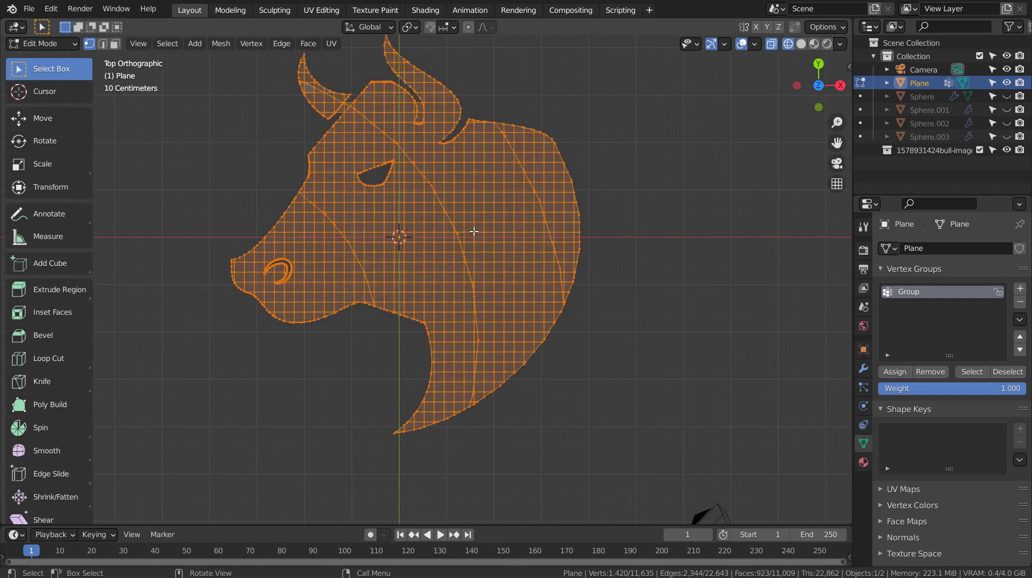
key("3")
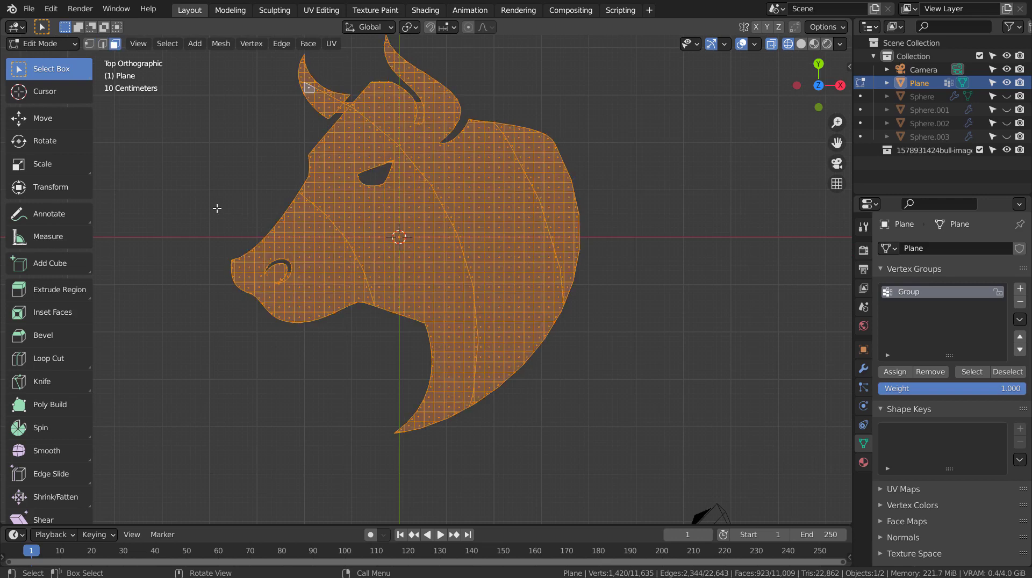
key("alt+a")
key("c")
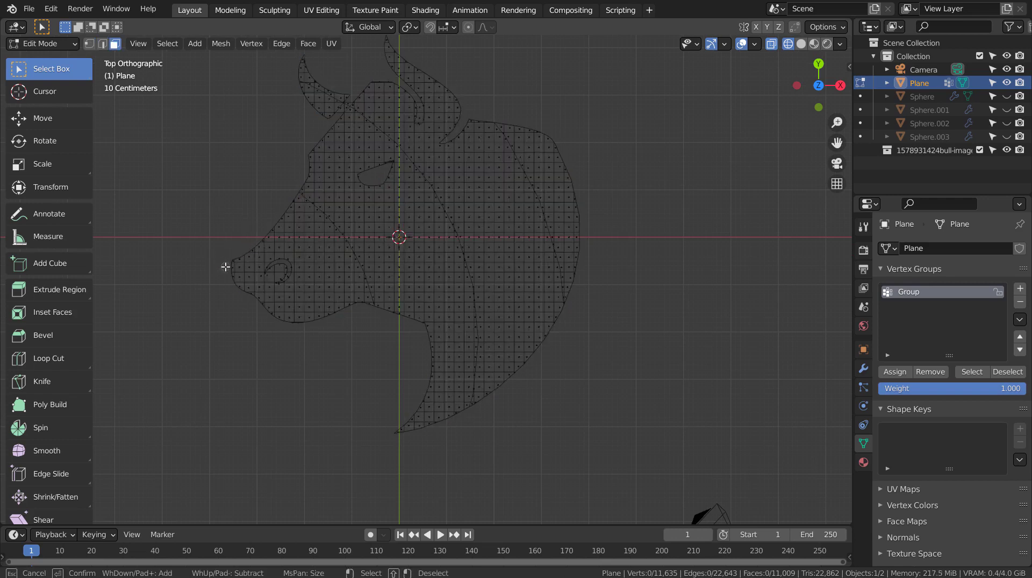
scroll(225, 266, "down", 8)
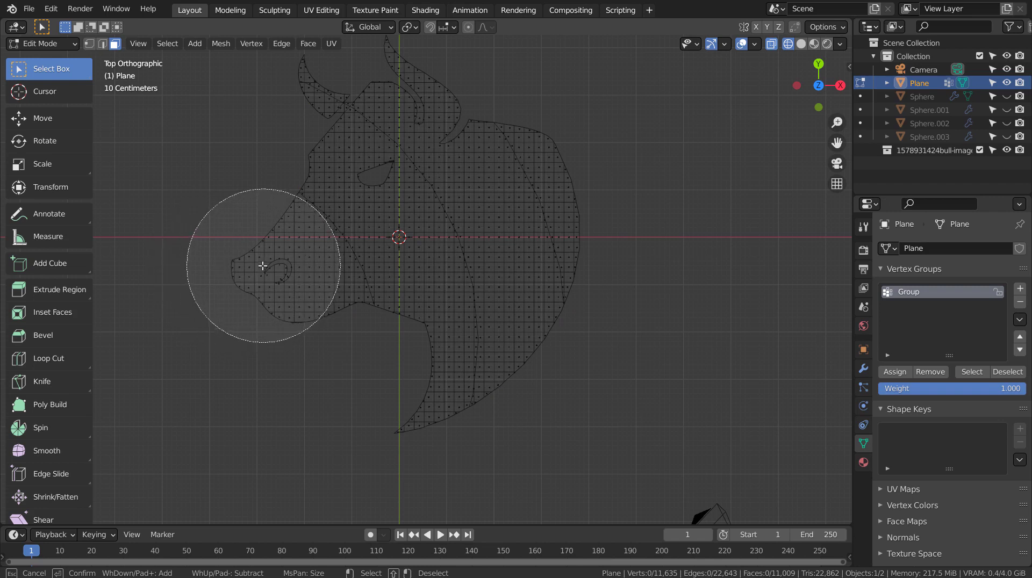
mouse_move(263, 266)
left_mouse_down()
mouse_move(281, 275)
mouse_move(279, 330)
left_mouse_up()
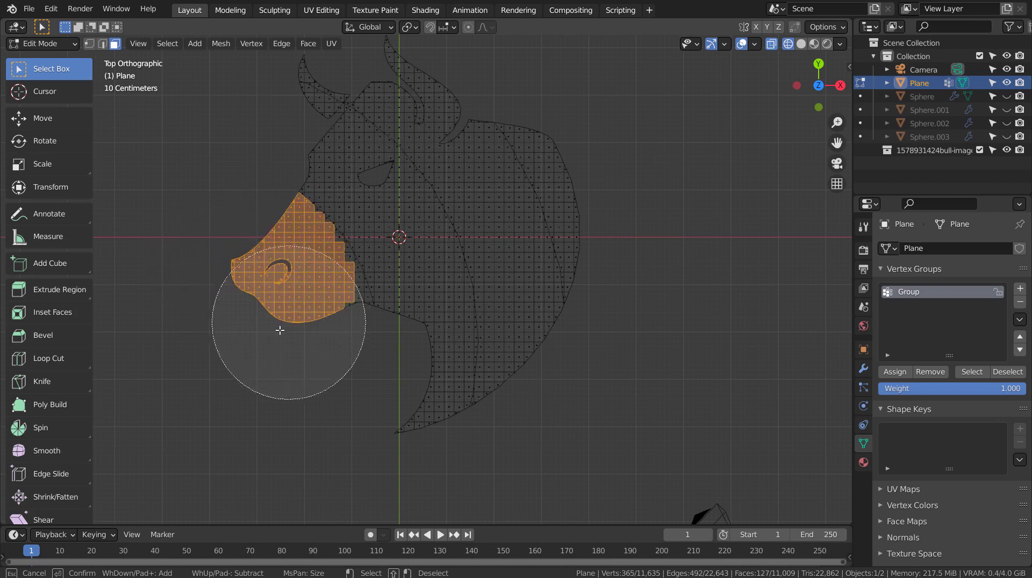
left_click(297, 321)
scroll(301, 286, "up", 2)
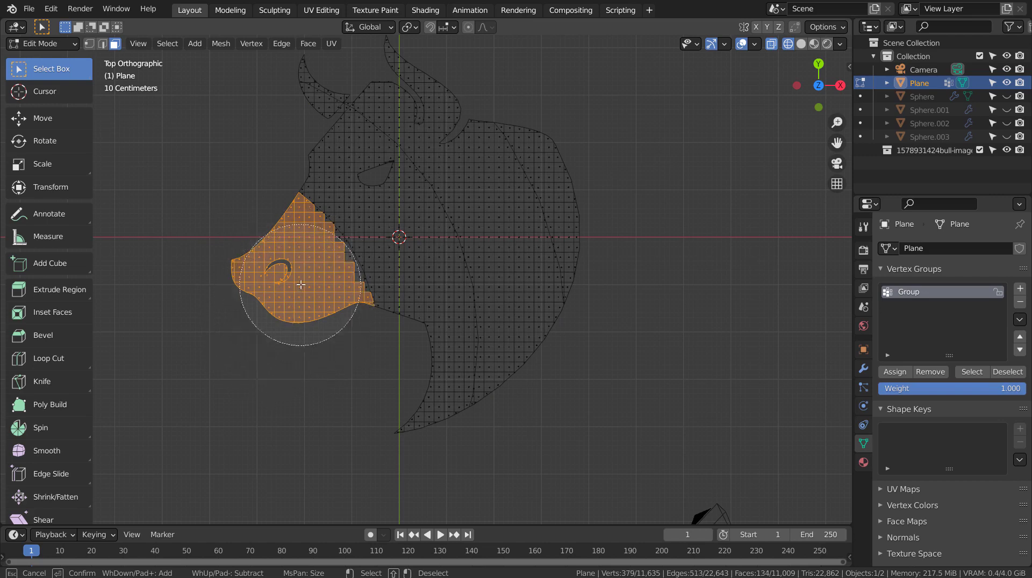
scroll(300, 280, "up", 5)
key("Escape")
Add the remaining muzzle faces along the first circle cut with a smaller Circle Select brush.
scroll(290, 221, "up", 7)
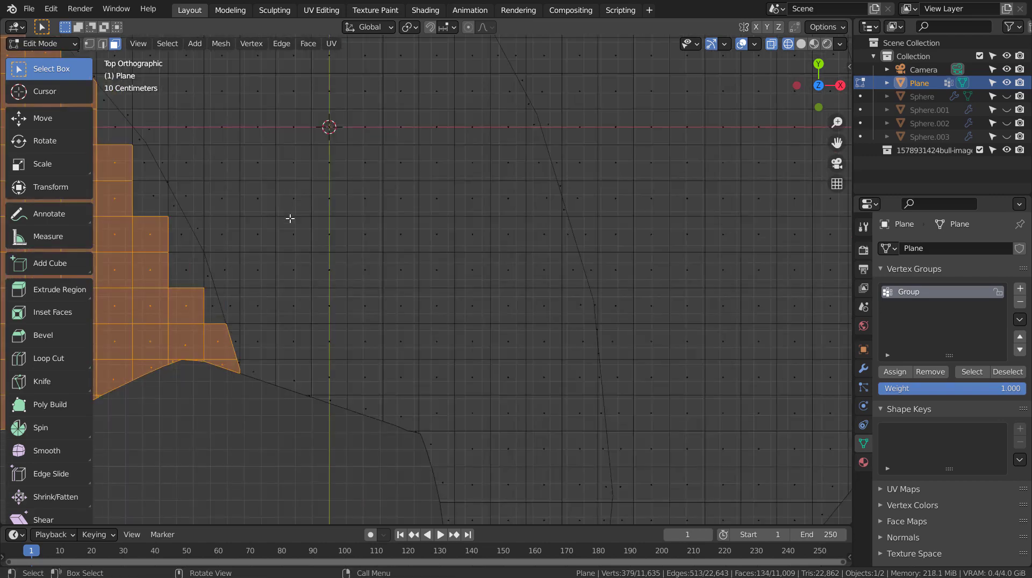
middle_click_drag(272, 228, 493, 364, "shift")
key("c")
left_click(427, 438)
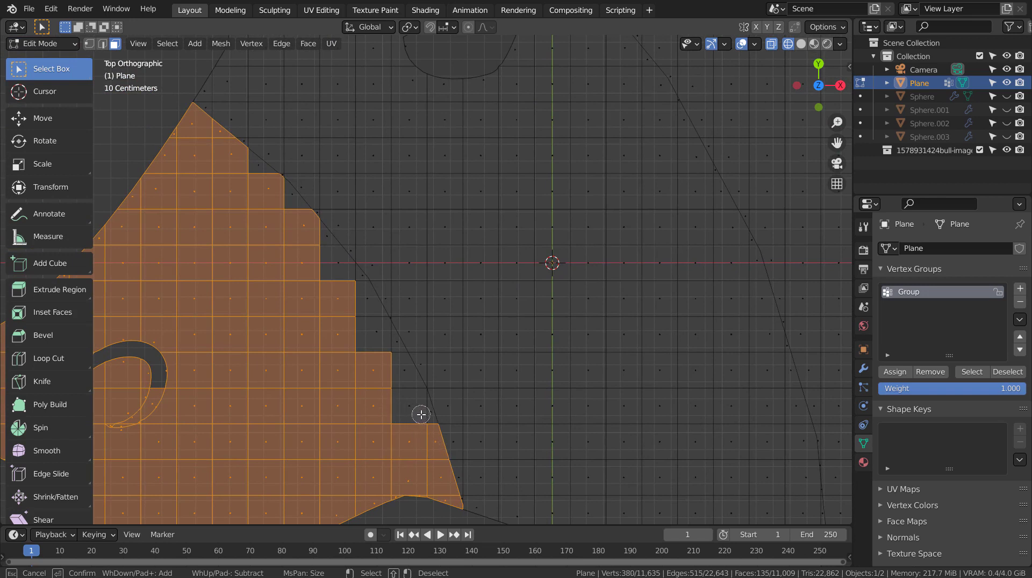
mouse_move(421, 414)
left_mouse_down()
mouse_move(322, 237)
mouse_move(345, 273)
left_mouse_up()
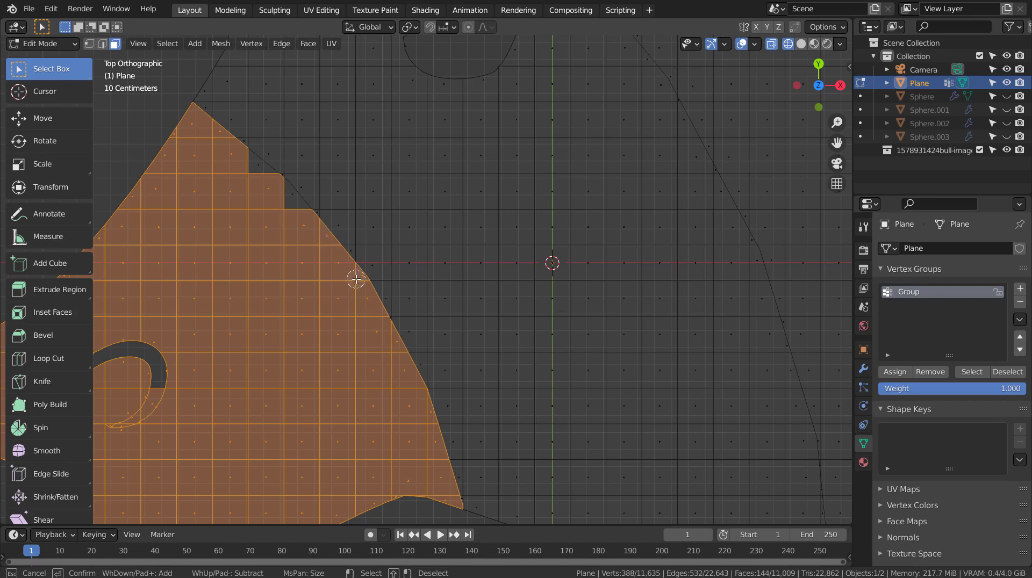
mouse_move(290, 203)
left_mouse_down()
mouse_move(260, 171)
mouse_move(278, 262)
left_mouse_up()
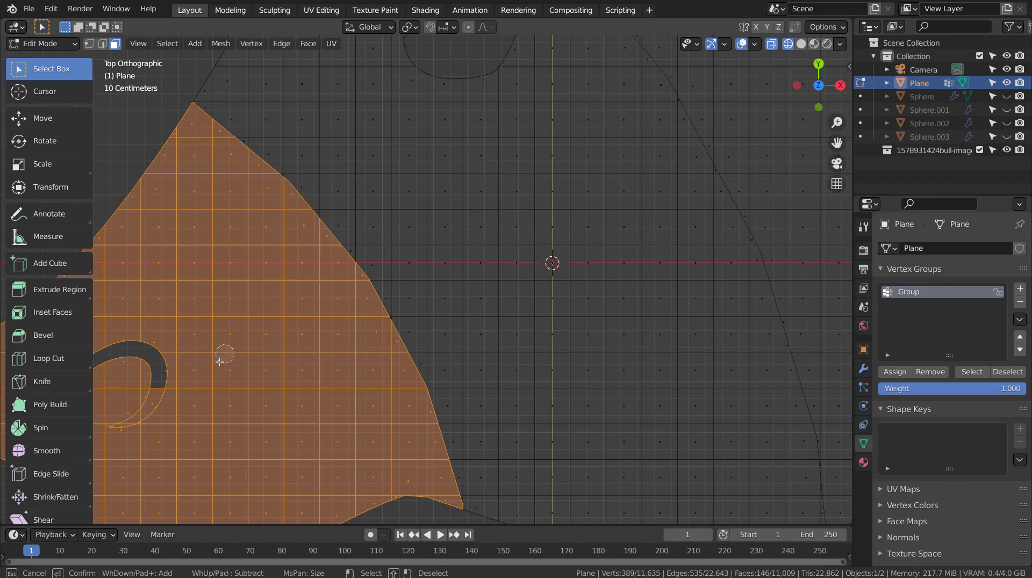
key("Escape")
Deselect the faces inside the lower part of the nostril crescent.
scroll(241, 388, "down", 6)
middle_click_drag(242, 388, 363, 355, "shift")
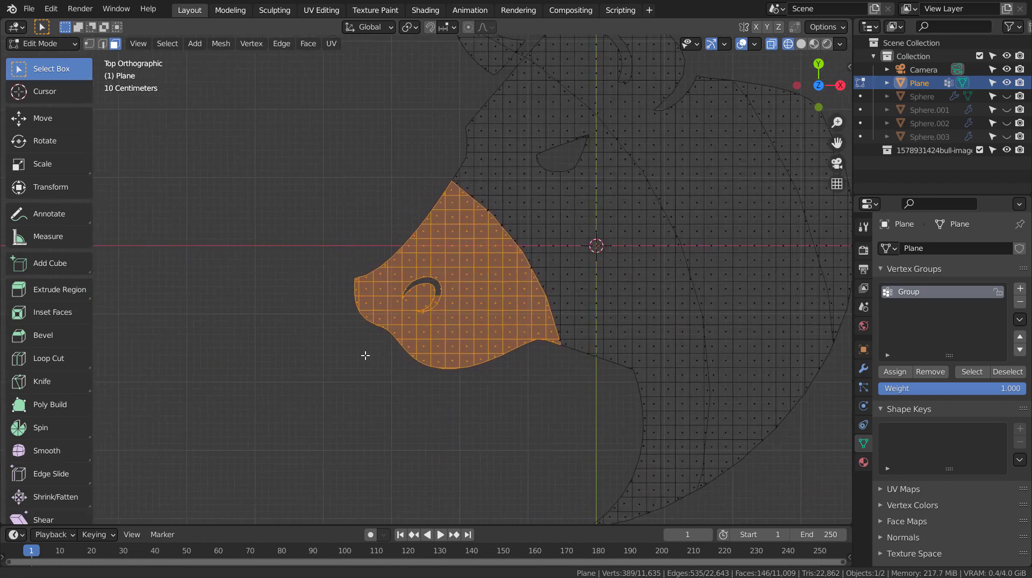
scroll(558, 354, "up", 5)
scroll(470, 328, "up", 2)
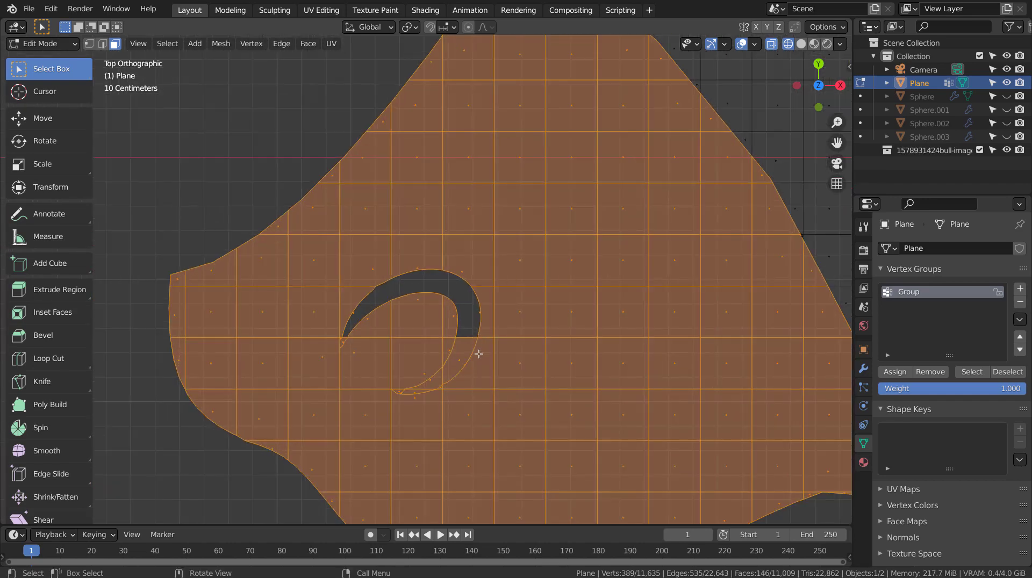
left_click(461, 355, "shift")
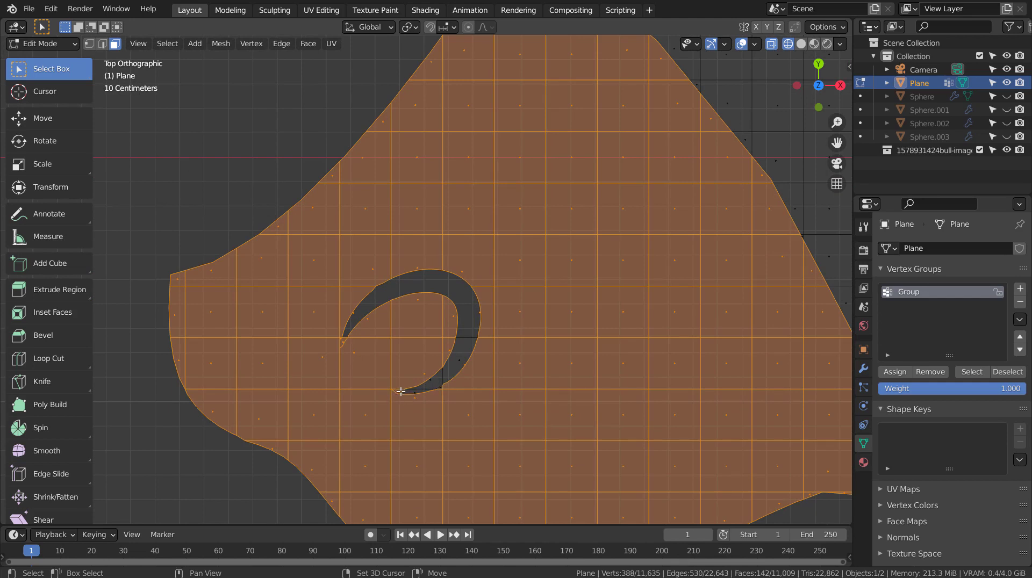
left_click(400, 391, "shift")
Select the faces filling the lower part of the nostril crescent and delete them.
left_click(463, 362)
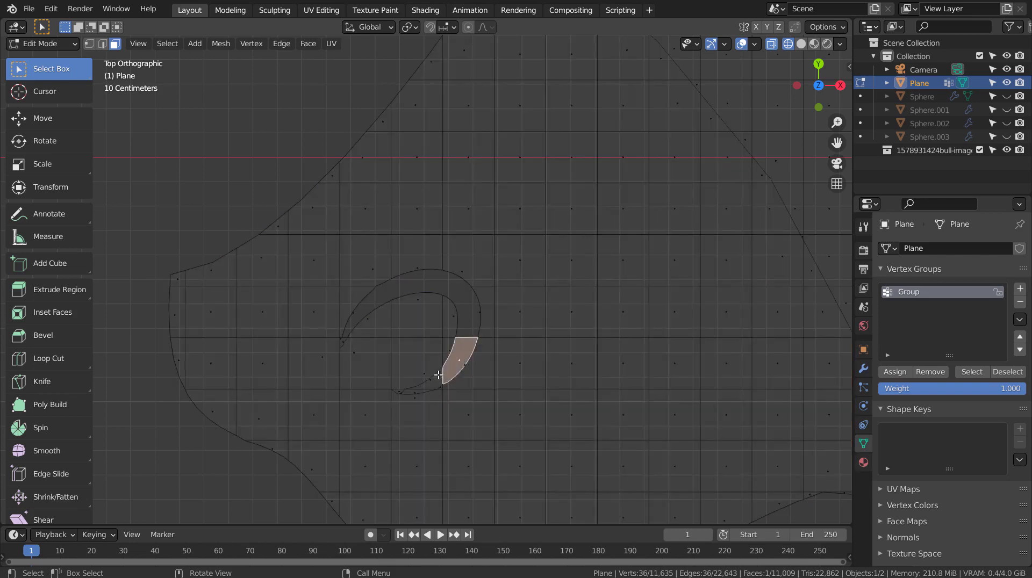
left_click(419, 388, "shift")
left_click(415, 389, "shift")
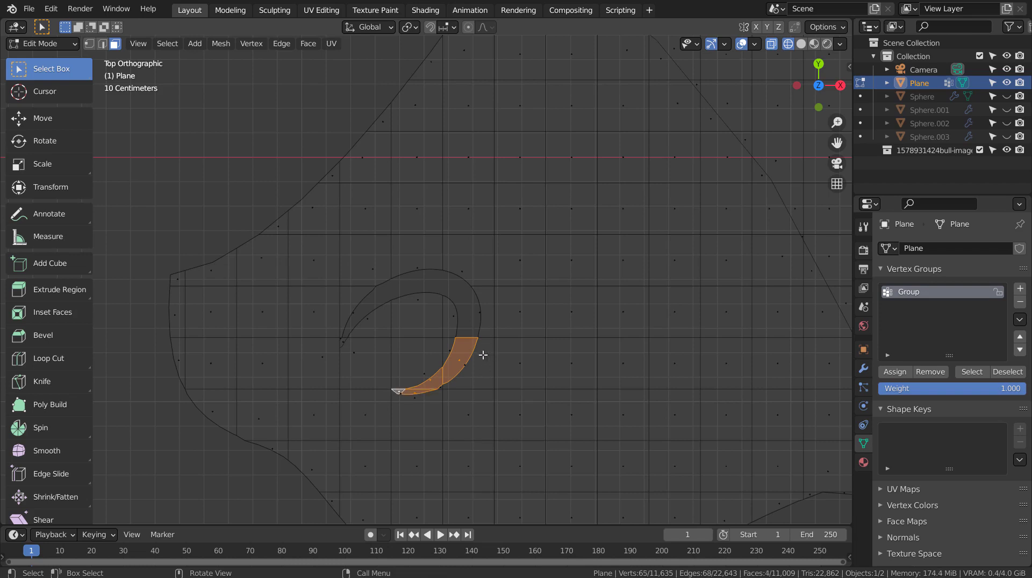
key("x")
left_click(458, 387)
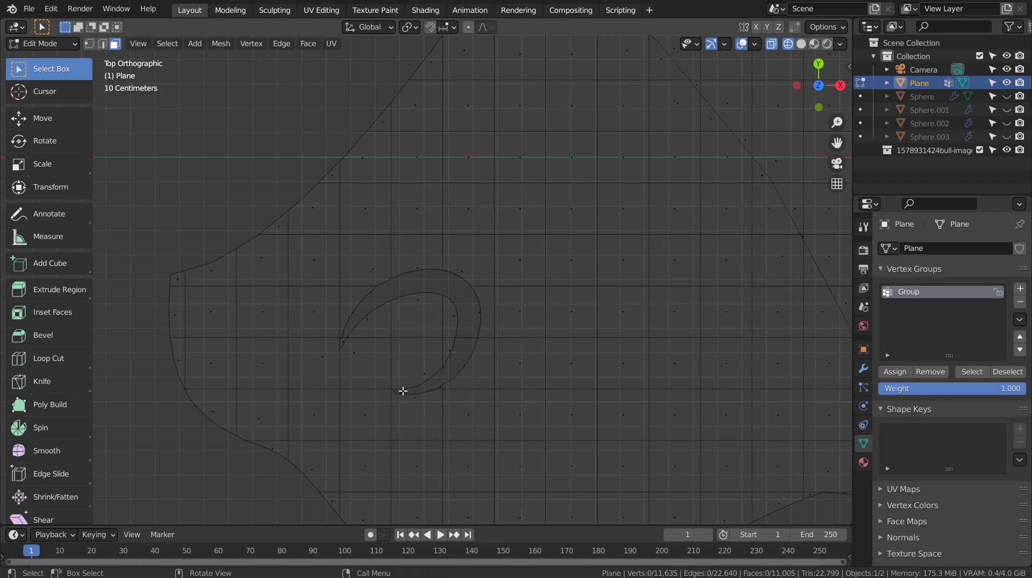
Delete the small leftover face at the nostril's lower tip and return to Object Mode.
scroll(403, 390, "up", 7)
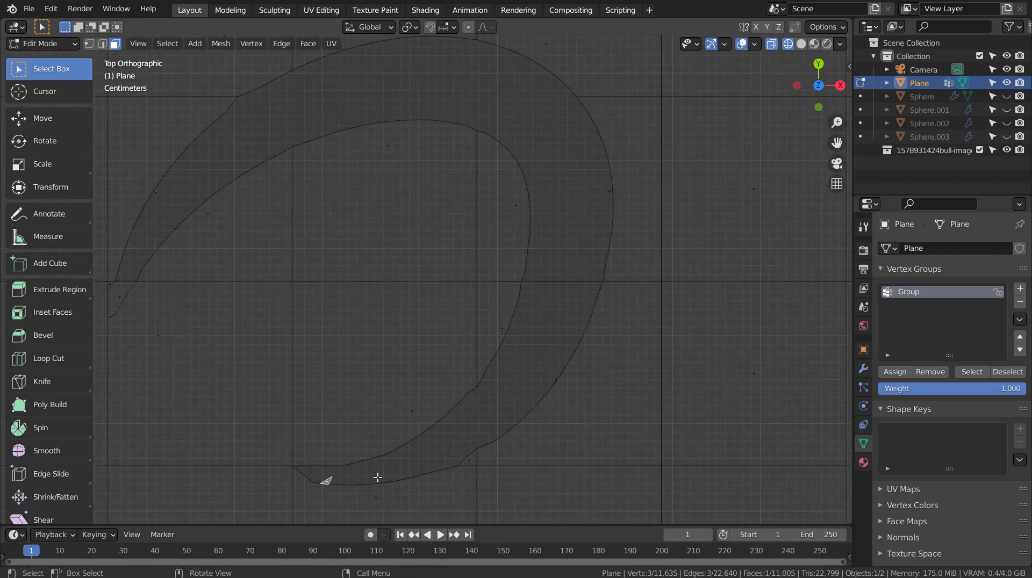
key("x")
left_click(366, 439)
scroll(479, 381, "down", 5)
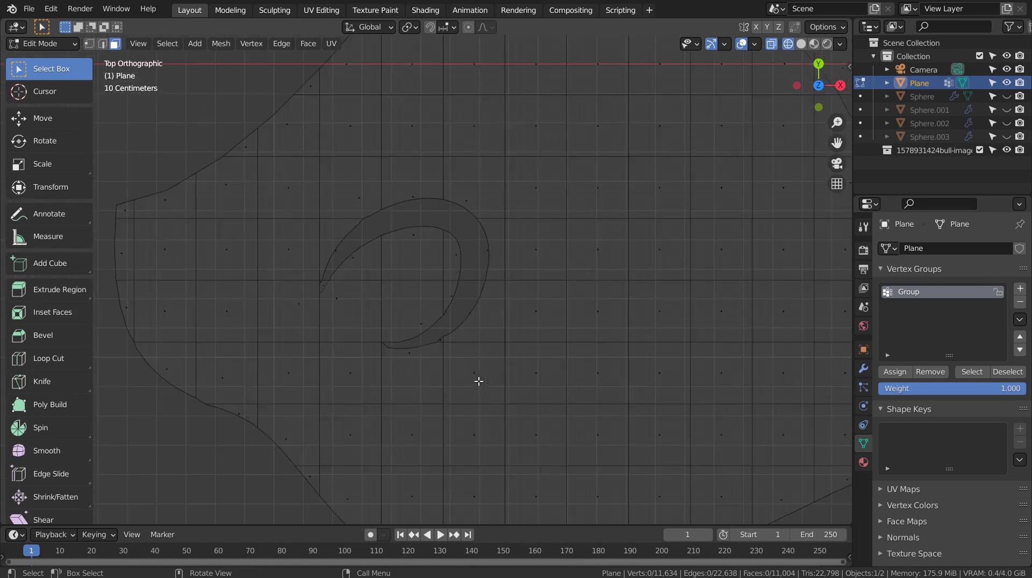
key("Tab")
scroll(479, 381, "down", 5)
scroll(627, 353, "down", 4)
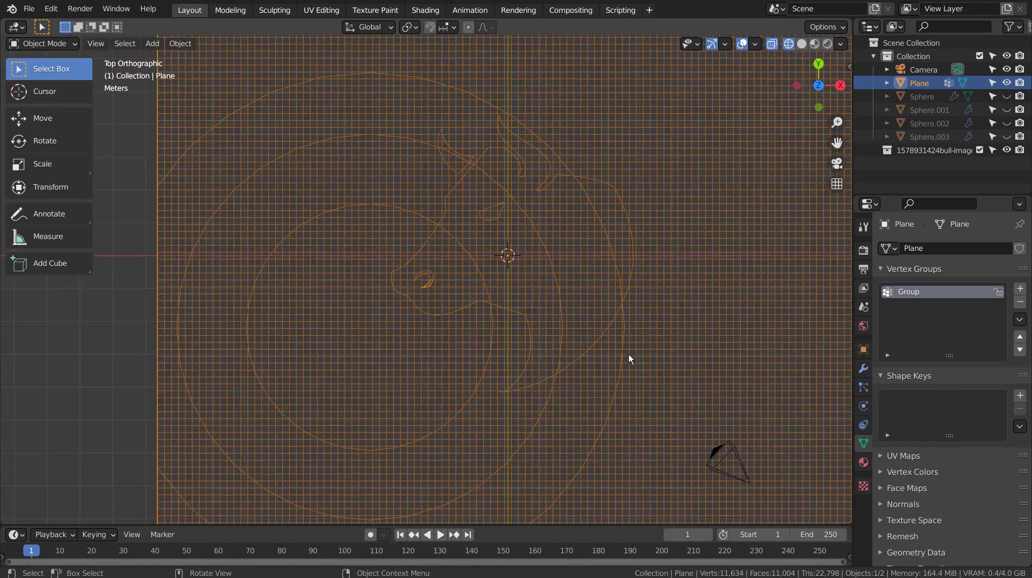
Enter Edit Mode and use Circle Select to select all muzzle faces up to the first circle cut.
key("Tab")
scroll(457, 277, "up", 3)
scroll(457, 277, "up", 2)
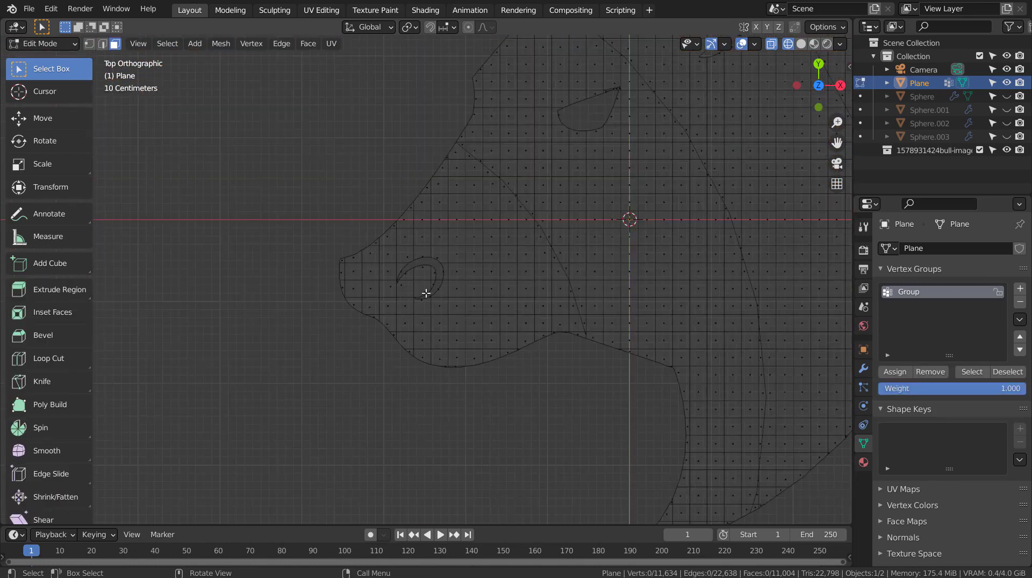
key("c")
scroll(380, 317, "down", 8)
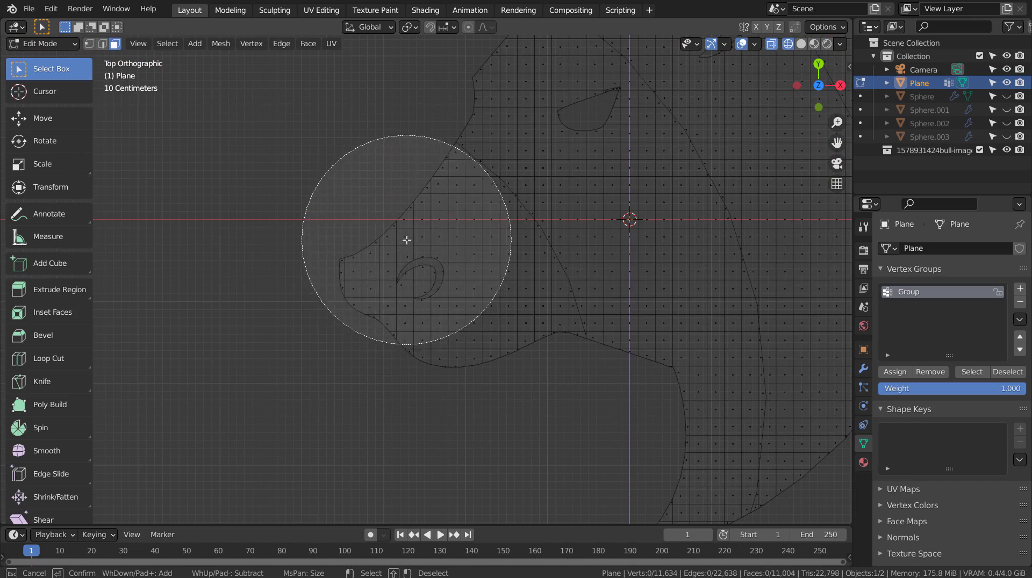
mouse_move(406, 249)
left_mouse_down()
mouse_move(435, 277)
mouse_move(475, 354)
mouse_move(466, 345)
left_mouse_up()
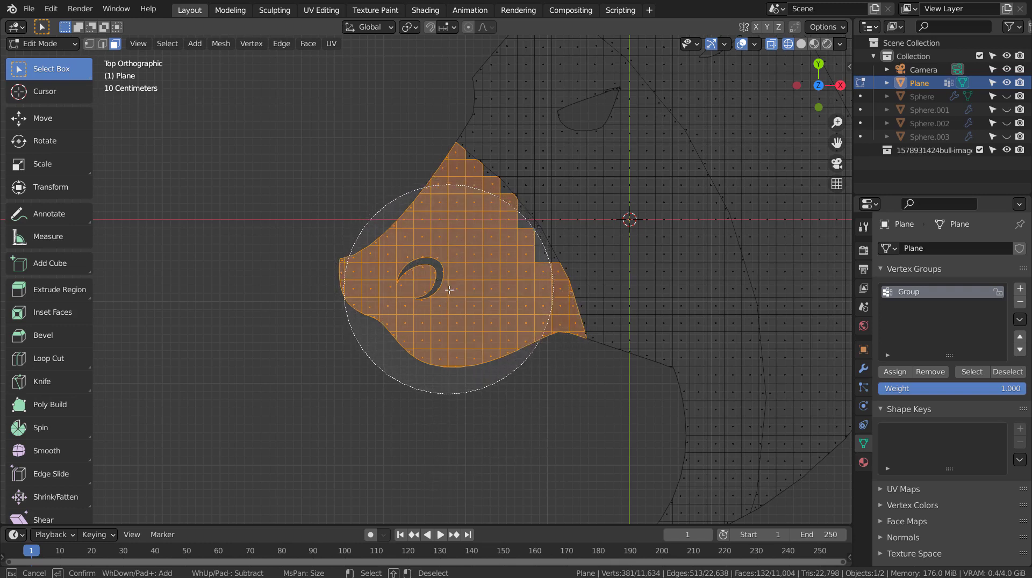
left_click_drag(463, 301, 456, 294)
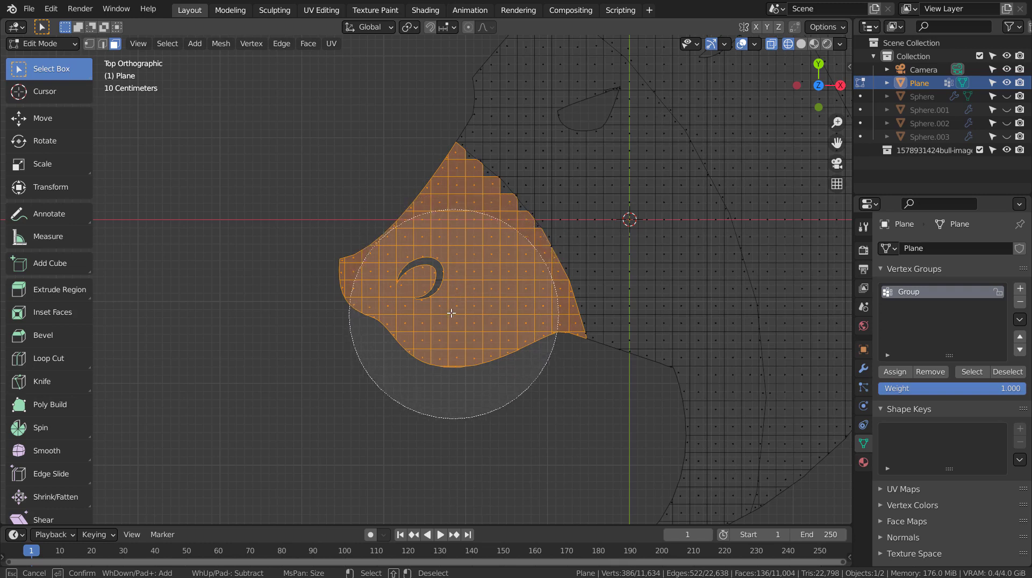
left_click(446, 277)
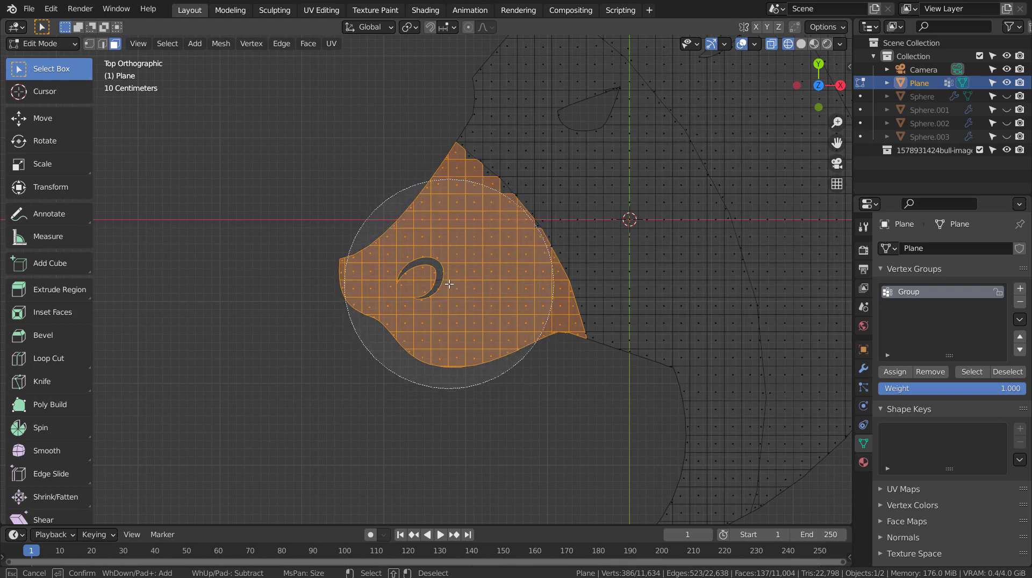
left_click(420, 246)
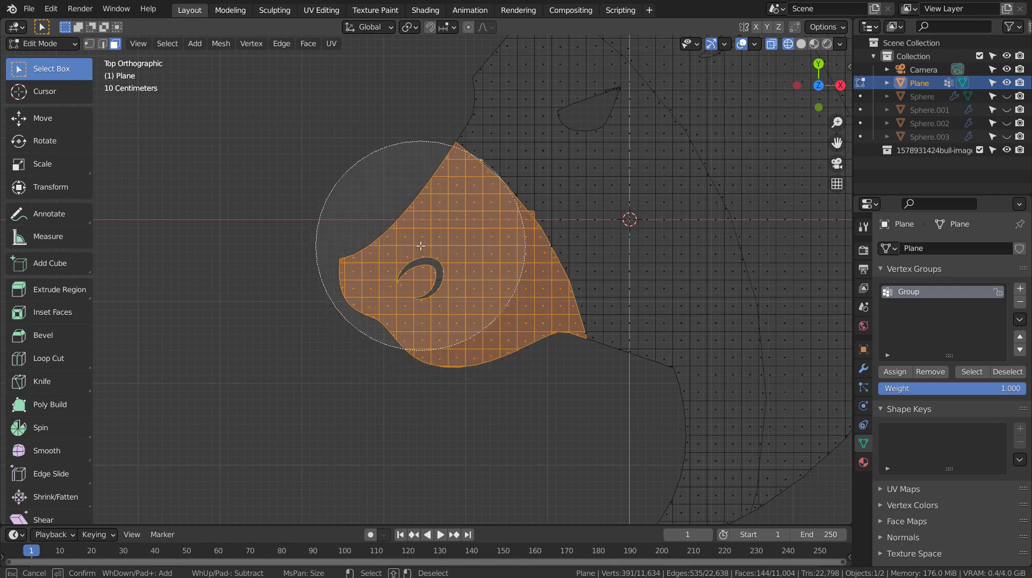
Deselect the extra faces beyond the first circle cut and end Circle Select.
left_click(543, 75, "shift")
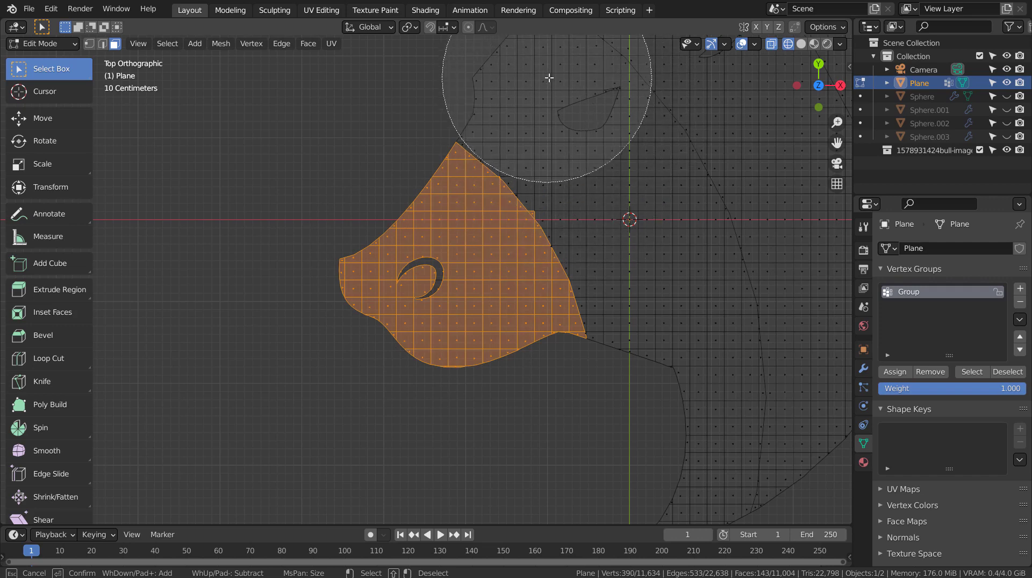
left_click(617, 157, "shift")
key("Escape")
scroll(650, 118, "down", 4)
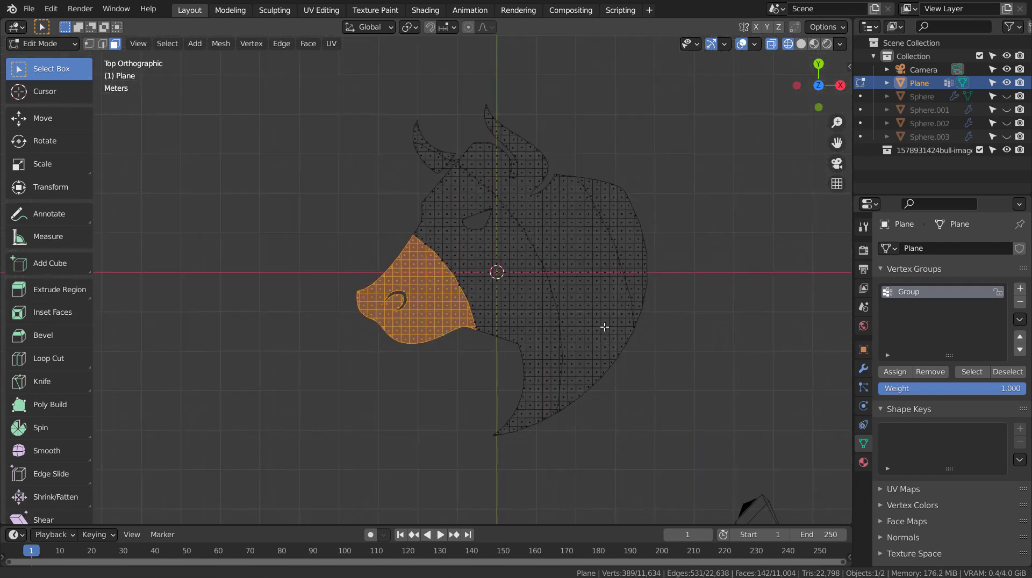
Add a second material slot, link the light brown material, and assign it to the selected muzzle faces.
left_click(863, 462)
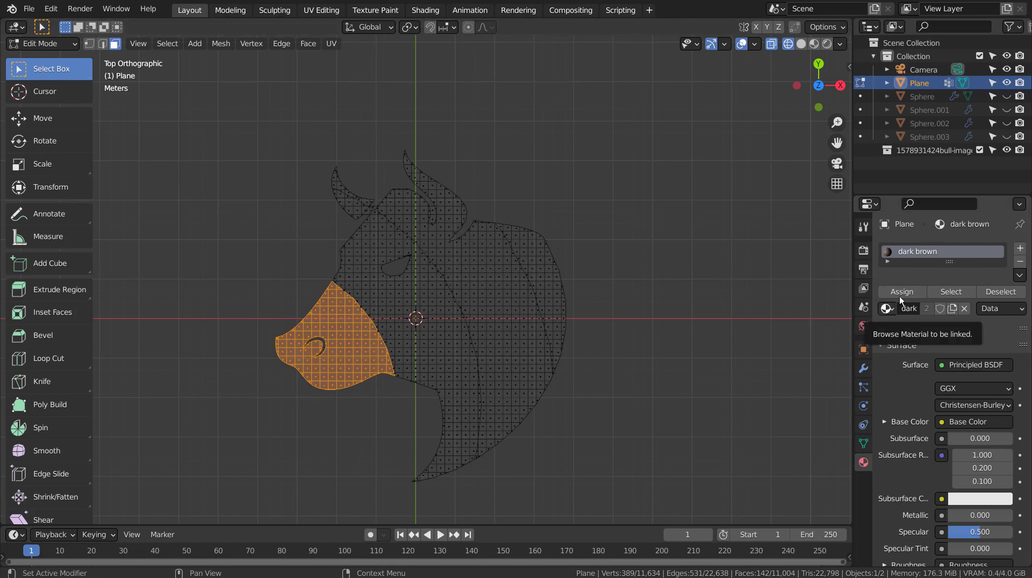
left_click(1019, 250)
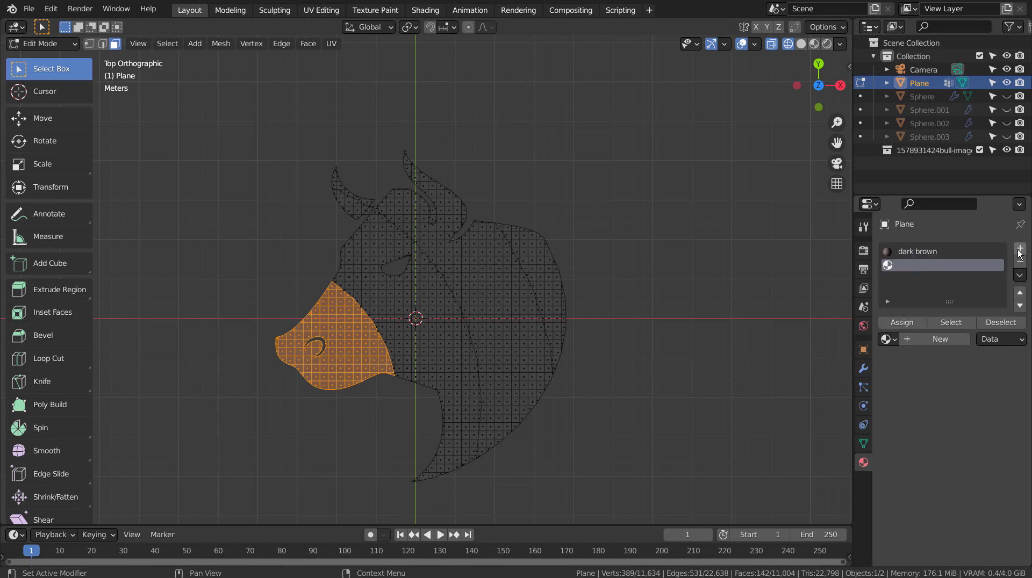
left_click(888, 339)
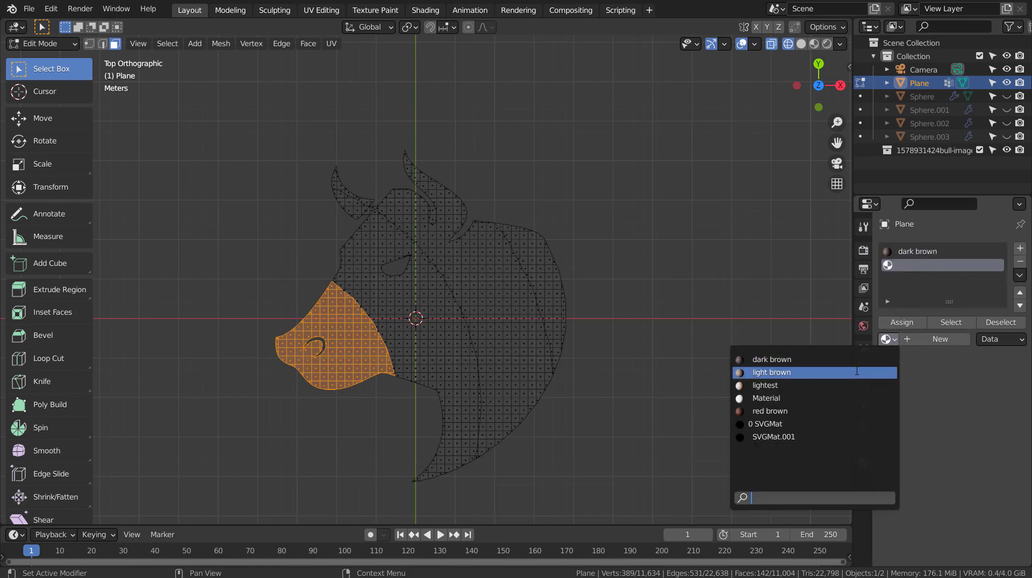
left_click(857, 371)
Preview the plane's wood materials in Object Mode from a perspective angle, and return to the top wireframe view.
key("Tab")
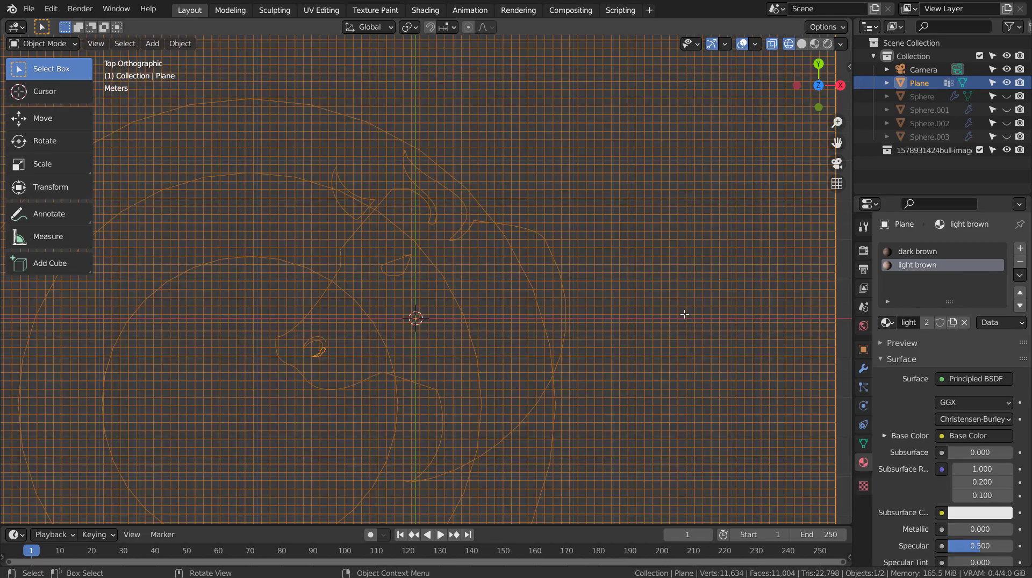
key("shift+z")
mouse_move(626, 300)
middle_mouse_down()
mouse_move(621, 287)
mouse_move(655, 235)
mouse_move(607, 357)
mouse_move(684, 237)
mouse_move(500, 364)
mouse_move(560, 336)
mouse_move(450, 395)
middle_mouse_up()
key("alt+a")
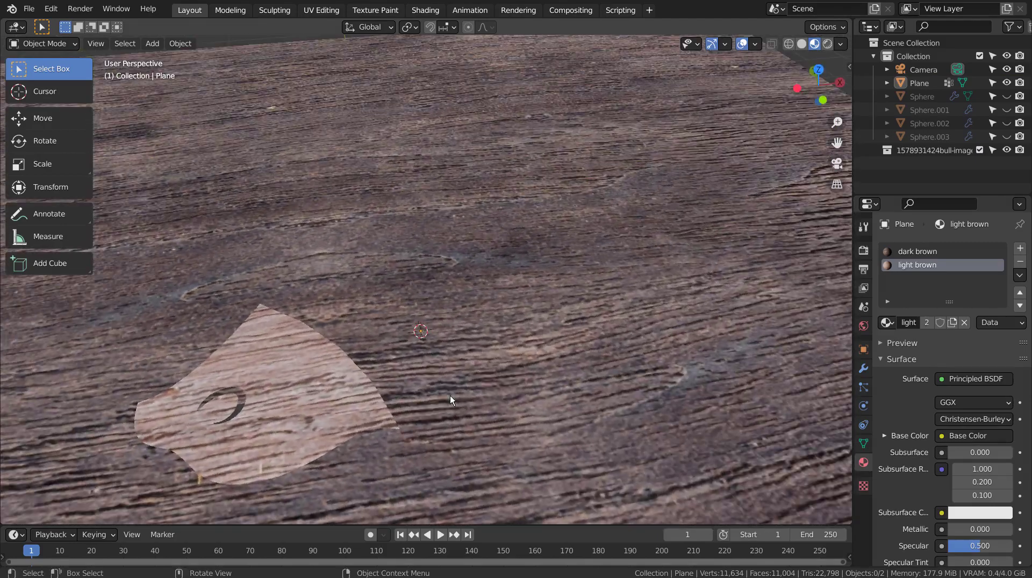
key("KP_1")
key("KP_7")
key("shift+z")
Enter Edit Mode on the plane, select a face below the bull's eye, and grow the selection three times.
left_click(324, 260)
key("Tab")
left_click(391, 313)
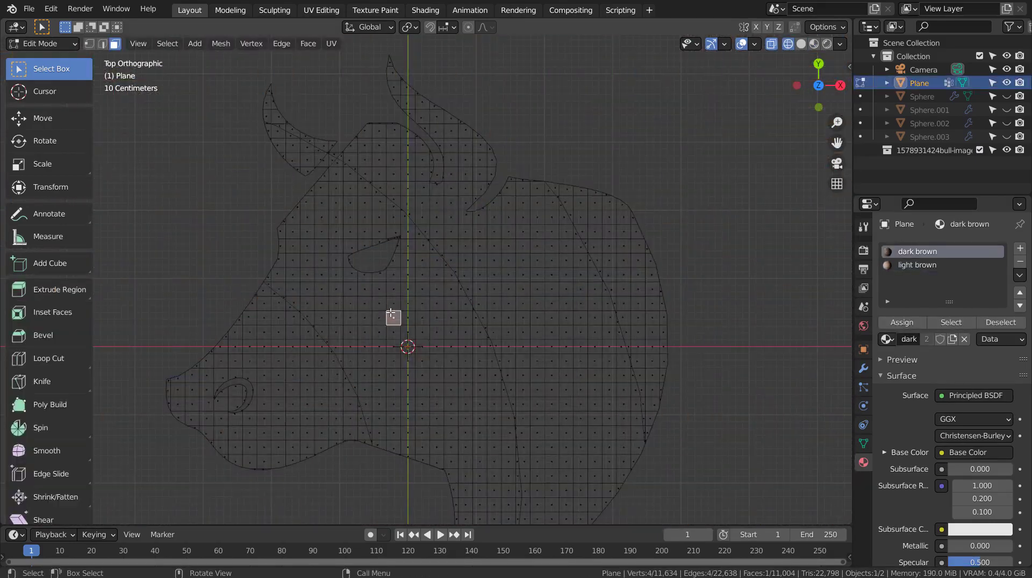
key("ctrl+KP_Add")
key("ctrl+KP_Add")
key("ctrl+KP_Add")
Use Circle Select to extend the selection across the face region between the first and second circle cuts.
key("c")
scroll(351, 301, "up", 6)
mouse_move(322, 224)
left_mouse_down()
mouse_move(317, 240)
mouse_move(467, 463)
left_mouse_up()
key("Escape")
Extend the face selection with Circle Select down the bull's lower neck to its pointed tip.
middle_click_drag(466, 464, 294, 168, "shift")
scroll(390, 246, "up", 1)
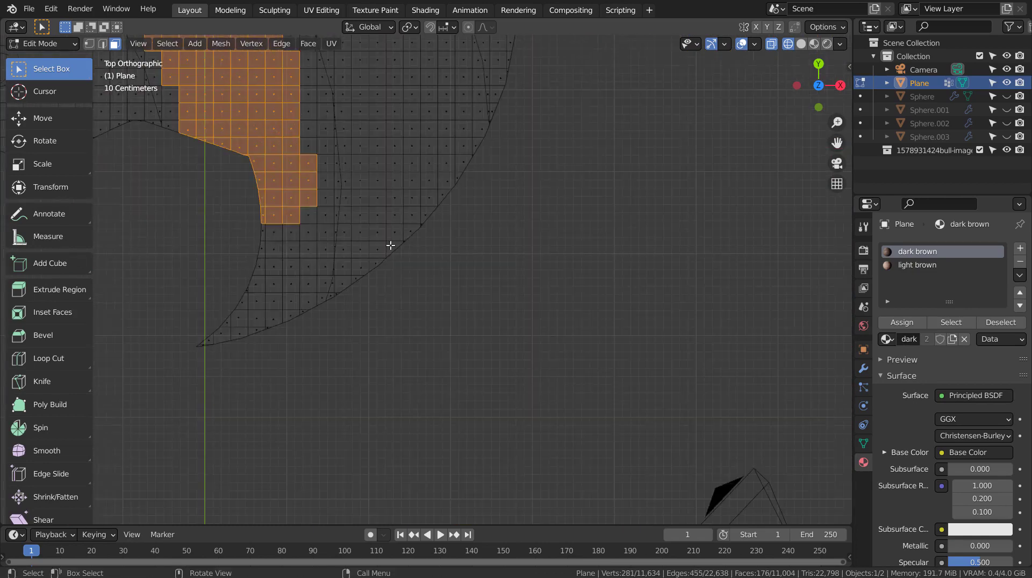
key("c")
left_click_drag(285, 222, 281, 271)
scroll(278, 202, "up", 4)
key("Escape")
Add the remaining narrow faces along the second circle cut on the lower neck to the selection one by one.
middle_click_drag(390, 312, 510, 421, "shift")
scroll(510, 421, "up", 4)
left_click(485, 408, "shift")
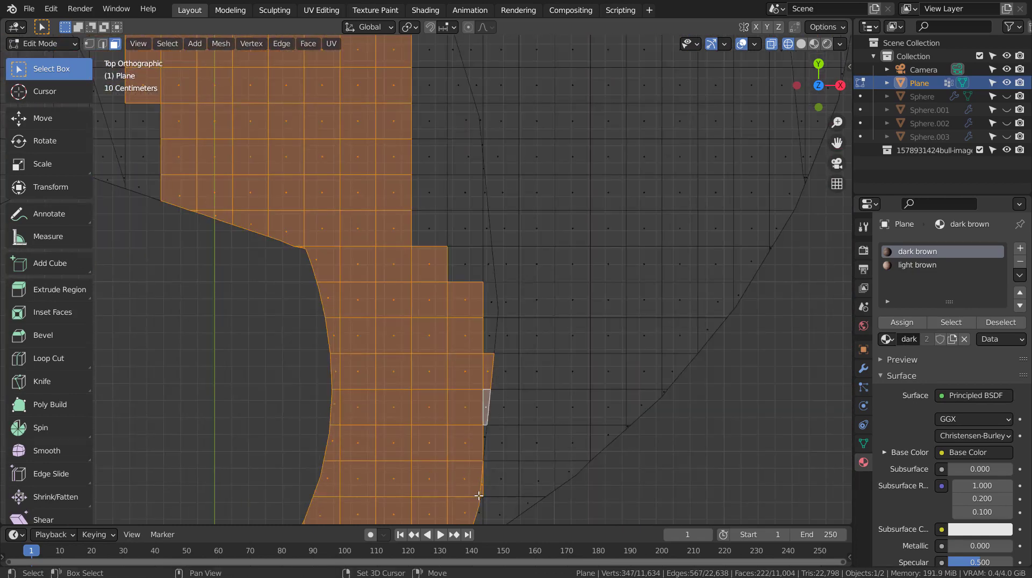
left_click(479, 494, "shift")
left_click(486, 438, "shift")
left_click(490, 336, "shift")
left_click(491, 302, "shift")
left_click(487, 265, "shift")
left_click(466, 264, "shift")
left_click(465, 229, "shift")
left_click(488, 229, "shift")
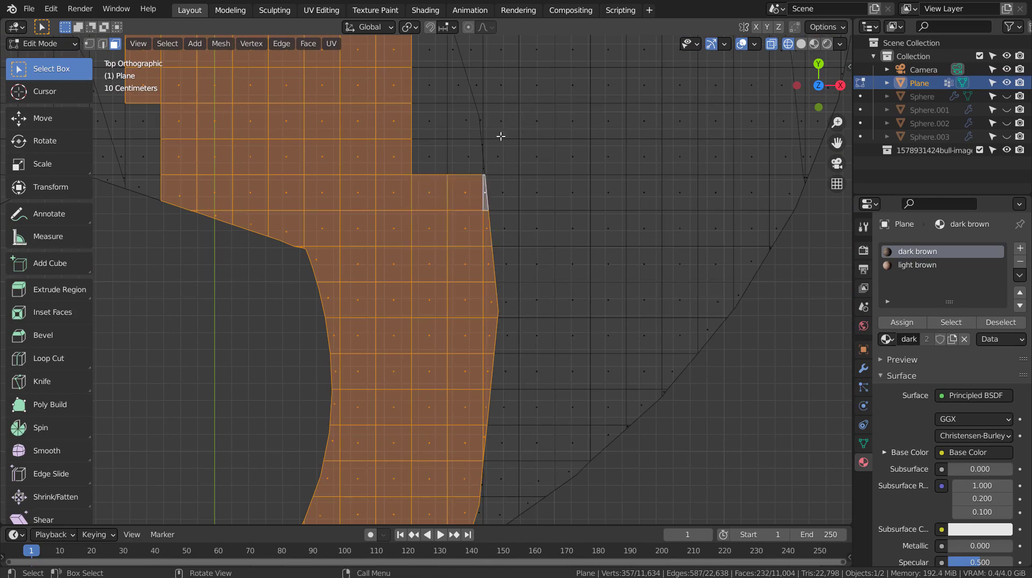
Circle-select the faces along the second circle cut from the neck up past the bull's eye.
middle_click_drag(494, 145, 518, 413, "shift")
key("c")
mouse_move(476, 412)
left_mouse_down()
mouse_move(405, 186)
mouse_move(347, 86)
left_mouse_up()
key("Escape")
middle_click_drag(349, 139, 519, 511, "shift")
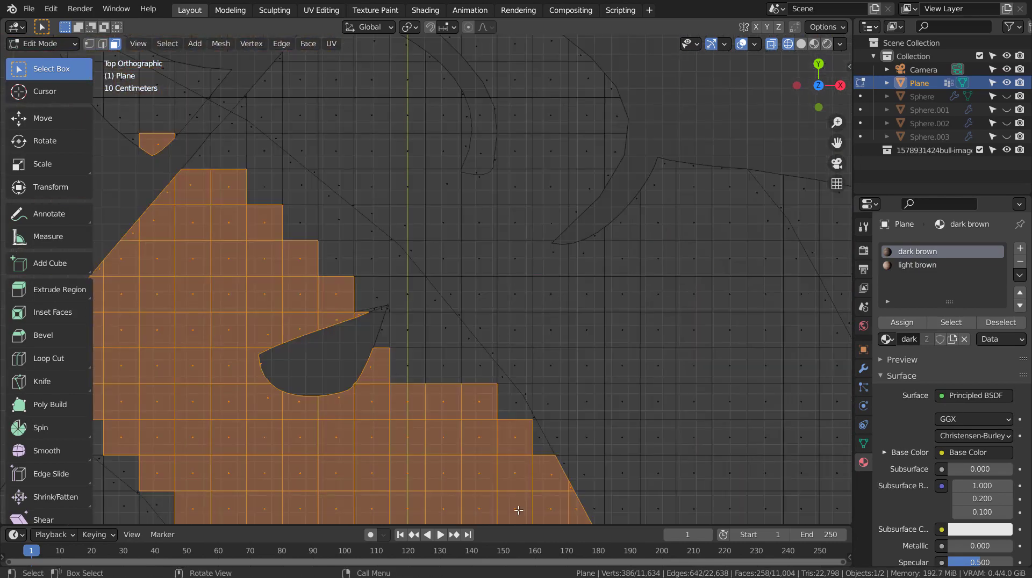
key("c")
mouse_move(519, 510)
left_mouse_down()
mouse_move(387, 288)
mouse_move(263, 172)
left_mouse_up()
Extend the circle selection over the forehead and the front horn's section below the second circle cut.
middle_click_drag(264, 171, 425, 358, "shift")
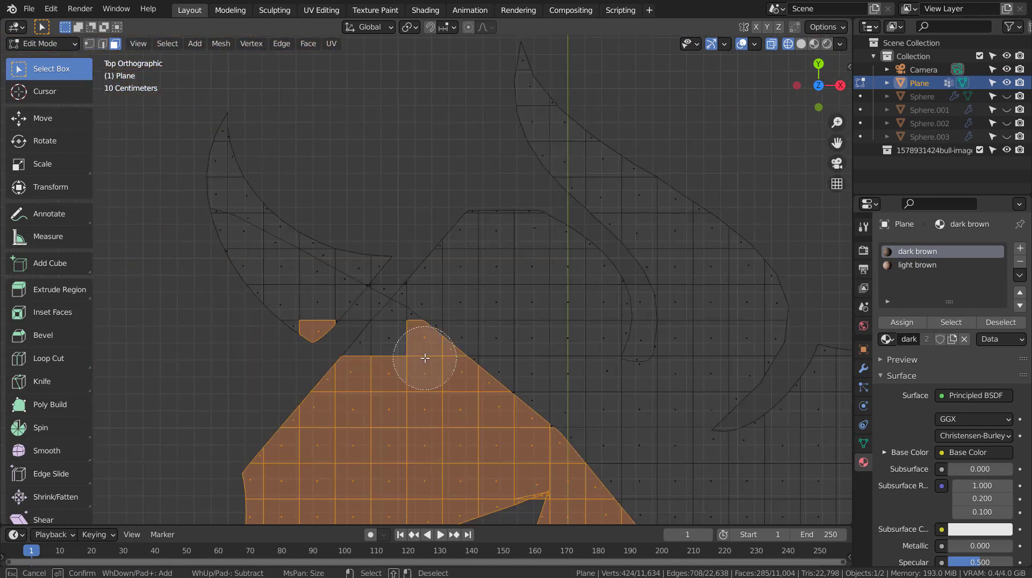
left_click_drag(425, 358, 365, 317)
middle_click_drag(325, 233, 517, 375, "shift")
key("c")
left_click_drag(525, 464, 434, 378)
Complete the selection with the remaining faces along the first circle cut, from the jaw up to the nose bridge.
scroll(456, 387, "down", 3)
middle_click_drag(603, 437, 349, 46, "shift")
key("c")
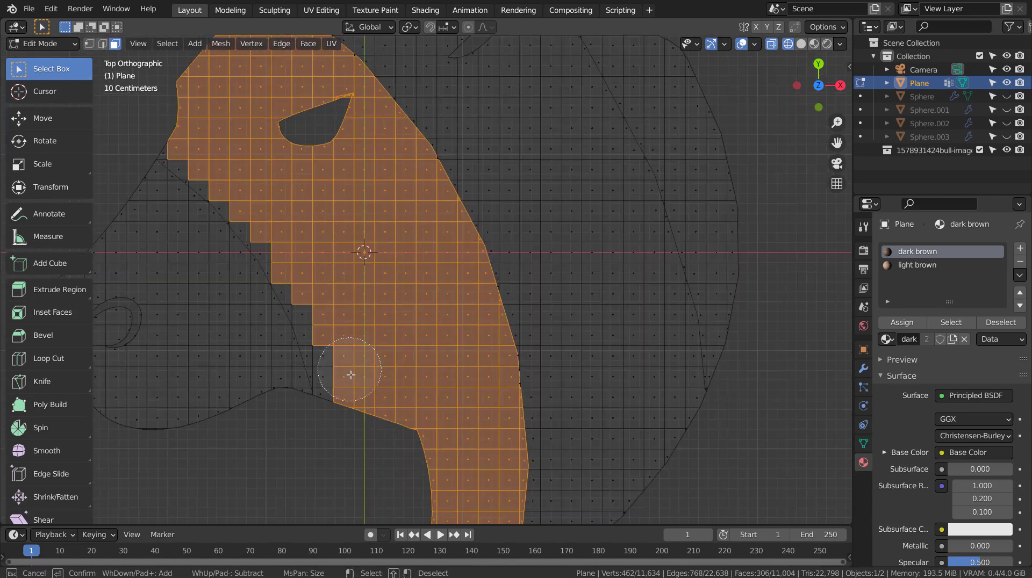
mouse_move(350, 374)
left_mouse_down()
mouse_move(334, 361)
mouse_move(285, 244)
left_mouse_up()
mouse_move(253, 205)
left_mouse_down()
mouse_move(139, 184)
mouse_move(189, 138)
mouse_move(235, 168)
mouse_move(219, 261)
left_mouse_up()
right_click(219, 261)
scroll(637, 413, "down", 4)
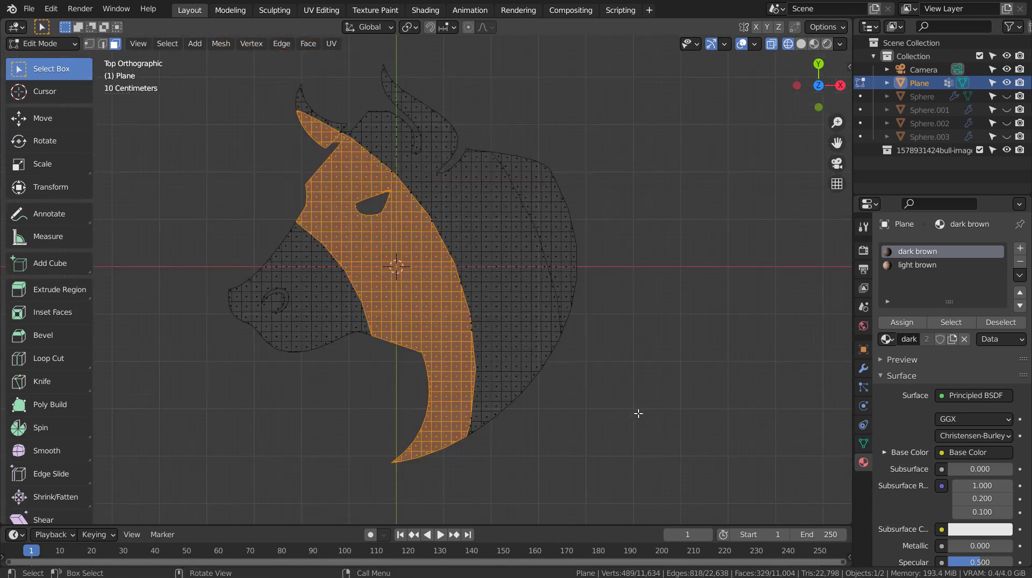
Add a third material slot, link the red brown material, and assign it to the selected face region.
left_click(1020, 248)
left_click(887, 339)
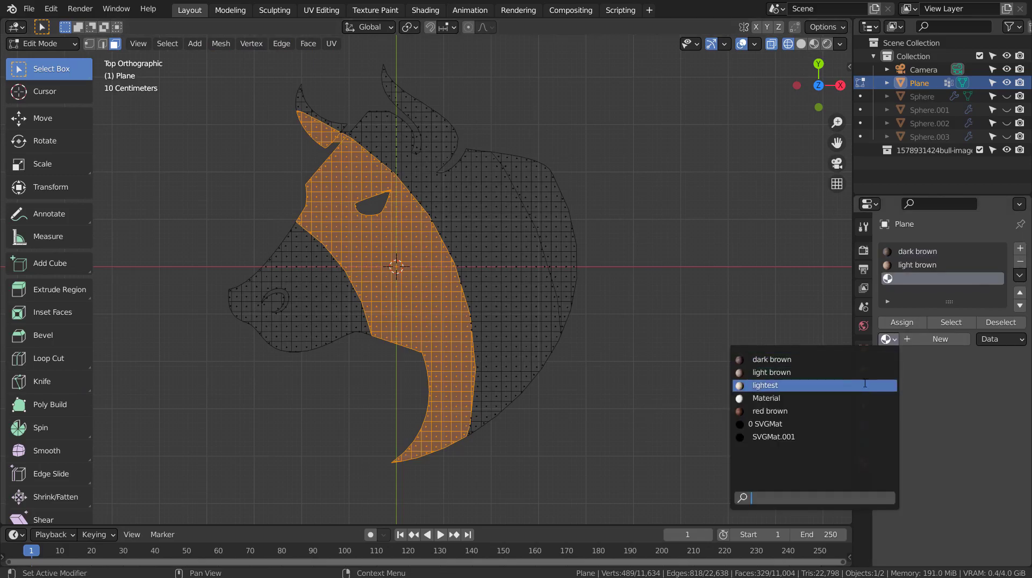
left_click(860, 412)
left_click(913, 329)
Clear the face selection and preview the plane in Object Mode from a perspective angle.
key("alt+a")
key("Tab")
mouse_move(663, 258)
middle_mouse_down()
mouse_move(613, 246)
mouse_move(656, 253)
mouse_move(551, 318)
mouse_move(548, 331)
middle_mouse_up()
key("alt+a")
In the plane's Edit Mode and top wireframe view, start selecting the faces between the second and third circle cuts up to the rear horn.
key("Tab")
left_click(473, 232)
key("KP_7")
key("shift+z")
scroll(502, 341, "down", 4)
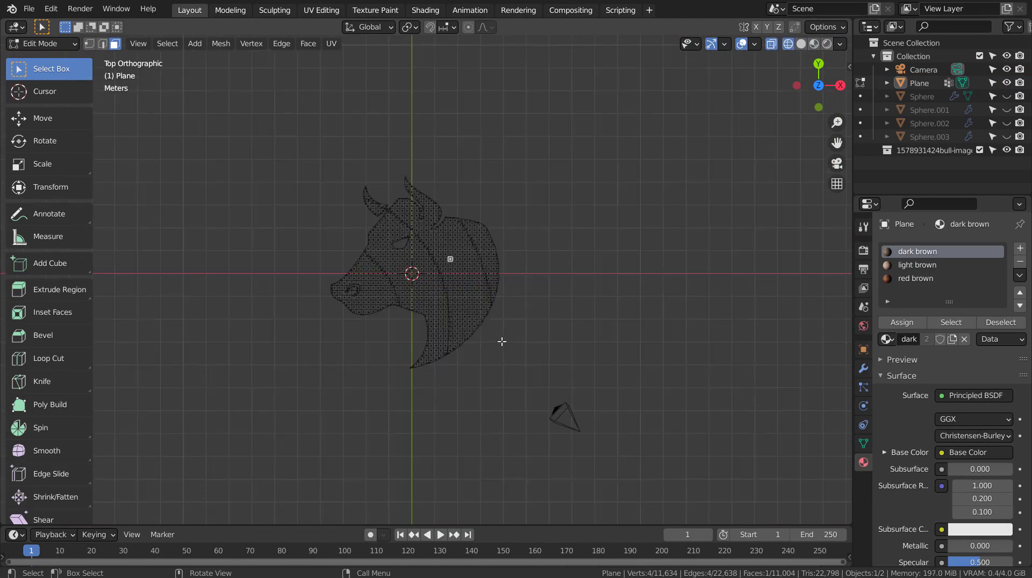
key("c")
mouse_move(478, 328)
left_mouse_down()
mouse_move(450, 250)
mouse_move(398, 176)
left_mouse_up()
scroll(413, 179, "up", 3)
key("Escape")
Extend the circle selection down through the middle of the neck band to the bull's back edge.
scroll(400, 186, "up", 8)
key("c")
scroll(406, 266, "down", 5)
left_click_drag(402, 267, 608, 504)
scroll(612, 358, "down", 4)
left_click_drag(612, 359, 708, 484)
key("Escape")
Fill in missing neck-band faces and deselect those beyond the third circle cut so the selection follows the cut.
middle_click_drag(651, 436, 339, 502, "shift")
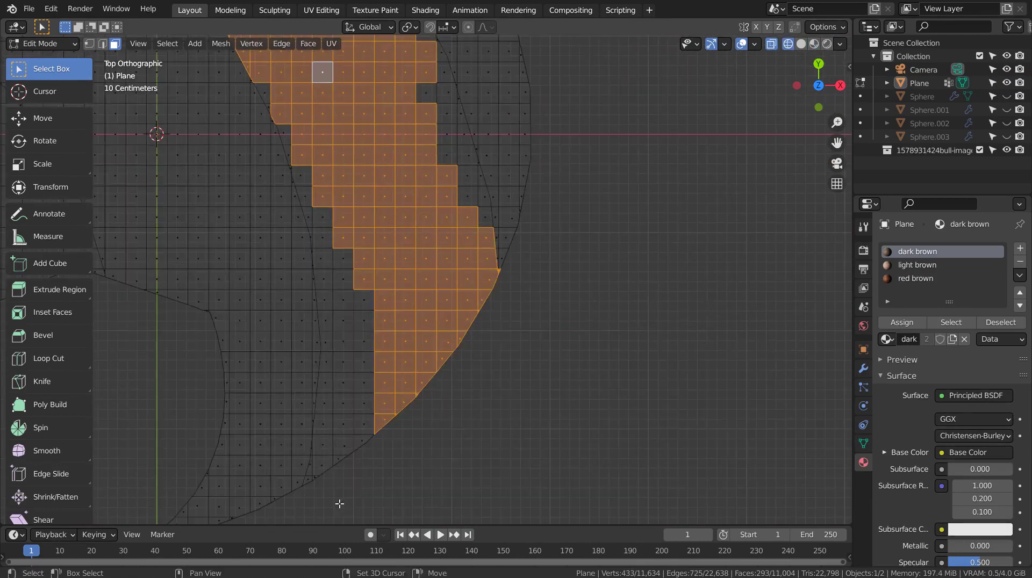
middle_click_drag(288, 63, 338, 215, "shift")
key("c")
mouse_move(338, 216)
left_mouse_down()
mouse_move(384, 368)
mouse_move(507, 392)
mouse_move(453, 200)
left_mouse_up()
left_click(372, 100, "shift")
left_click_drag(408, 104, 376, 102)
key("Escape")
middle_click_drag(440, 158, 386, 313, "shift")
left_click(392, 257, "shift")
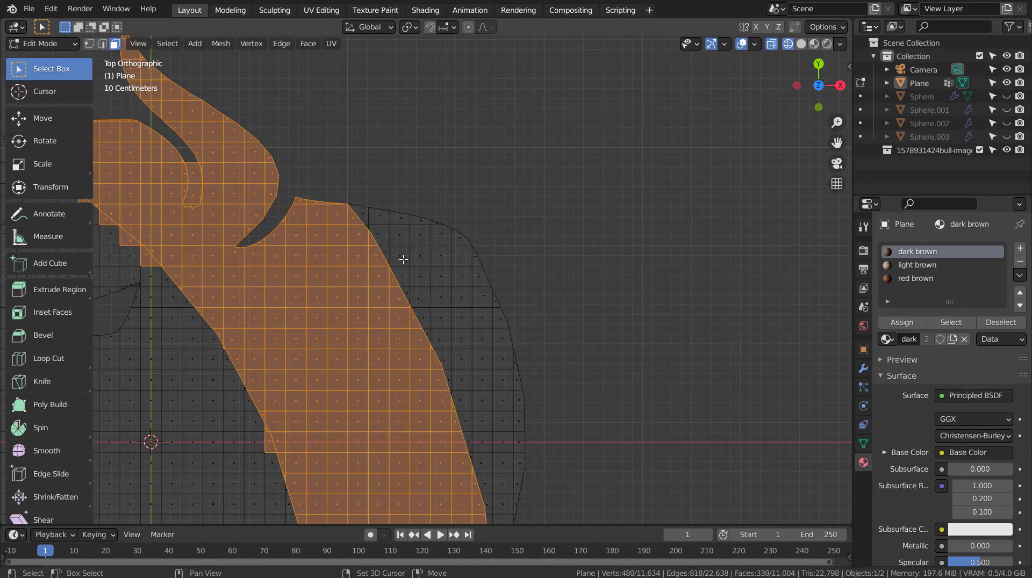
middle_click_drag(451, 409, 435, 165, "shift")
scroll(467, 304, "up", 6)
left_click(552, 413, "shift")
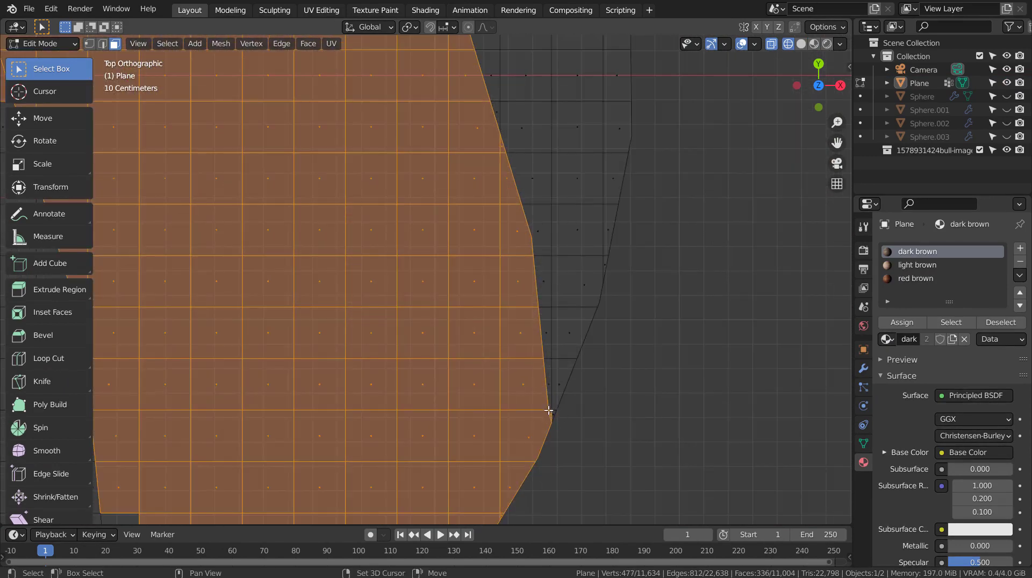
Add the faces between the second circle cut and the lower back edge, down to the neck band's bottom corner.
scroll(561, 436, "down", 3)
middle_click_drag(355, 500, 541, 366, "shift")
key("c")
mouse_move(486, 325)
left_mouse_down()
mouse_move(502, 401)
mouse_move(488, 478)
left_mouse_up()
middle_click_drag(478, 516, 448, 382, "shift")
key("c")
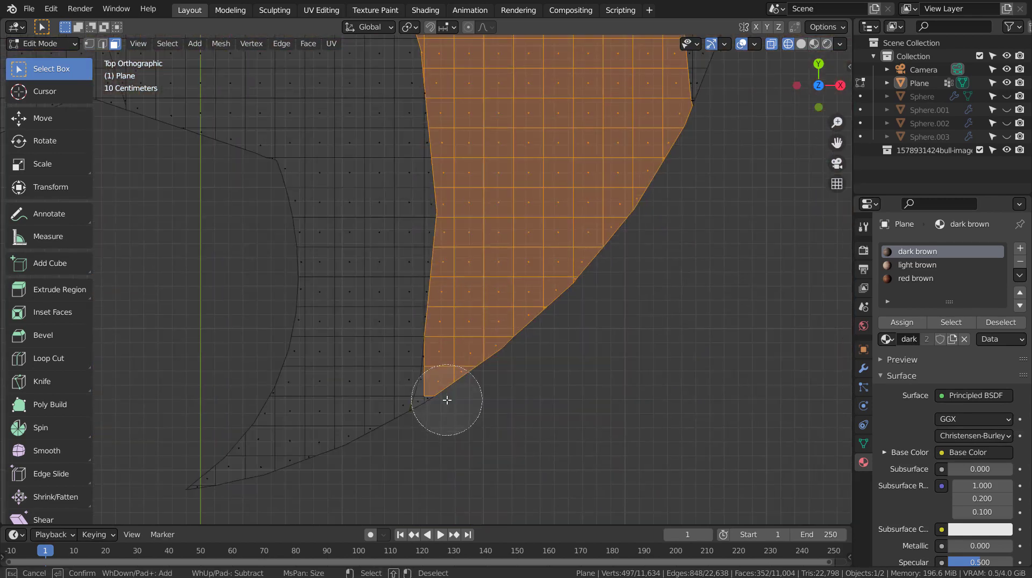
left_click(446, 401)
key("Escape")
Deselect the stray faces beyond the second circle cut along the neck and forehead.
middle_click_drag(462, 156, 455, 465, "shift")
key("c")
left_click(332, 220, "shift")
key("Escape")
mouse_move(438, 208)
middle_mouse_down("shift")
mouse_move(529, 352)
mouse_move(636, 487)
middle_mouse_up("shift")
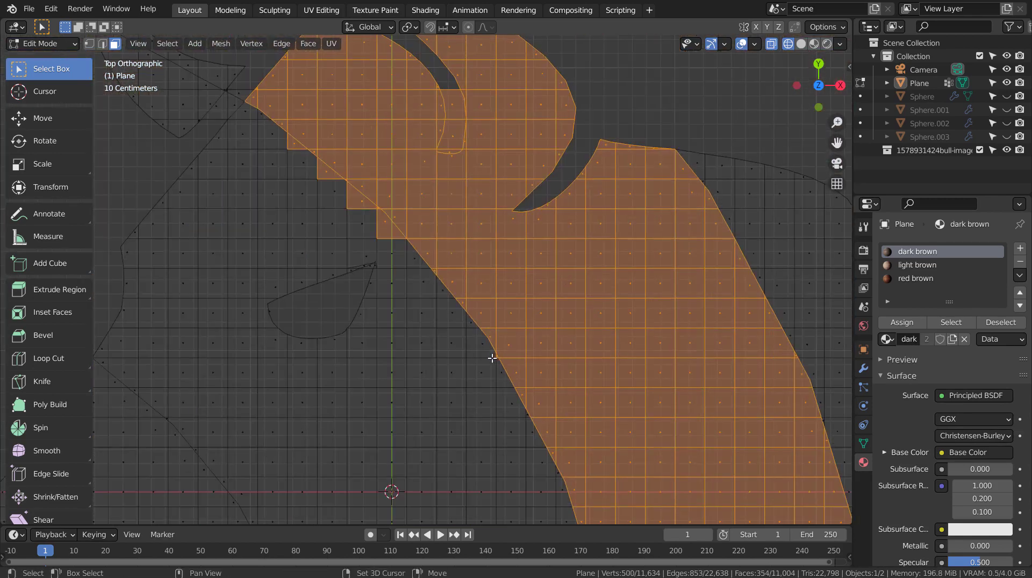
left_click(388, 229, "shift")
left_click(357, 200, "shift")
left_click(327, 172, "shift")
left_click(296, 145, "shift")
Add a fourth material slot, link the lightest material, and assign it to the selected neck-band faces.
scroll(541, 288, "down", 4)
middle_click_drag(393, 171, 262, 43, "shift")
left_click(940, 292)
left_click(887, 339)
left_click(758, 385)
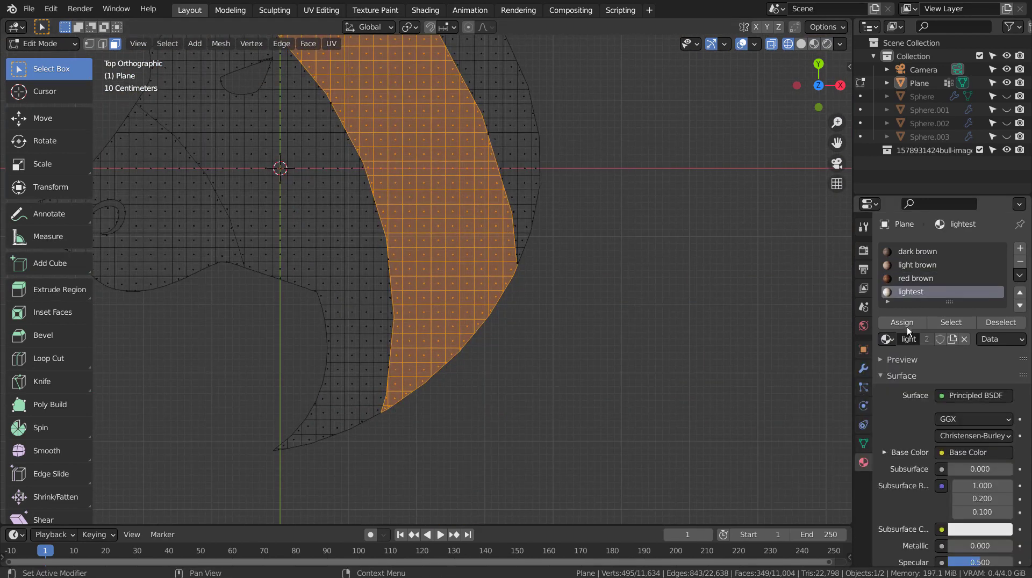
Clear the selection and circle-select all faces of the rear neck region behind the third circle cut.
middle_click_drag(631, 148, 546, 356, "shift")
key("alt+a")
key("c")
mouse_move(372, 220)
left_mouse_down()
mouse_move(449, 314)
mouse_move(451, 371)
left_mouse_up()
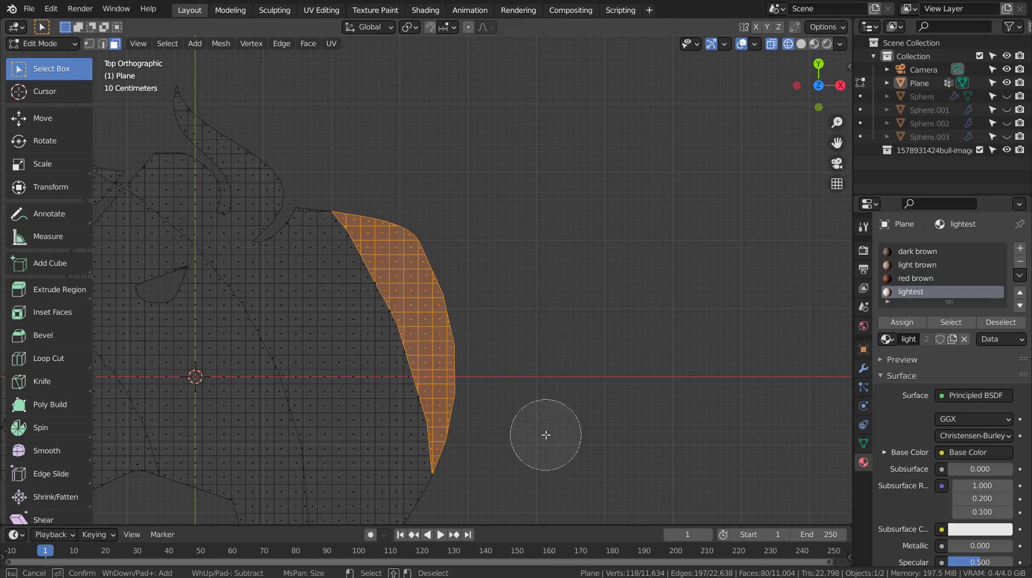
key("Escape")
Add a fifth material slot, link the red brown material, and assign it to the rear neck faces.
left_click(1019, 248)
left_click(887, 348)
left_click(763, 421)
left_click(902, 331)
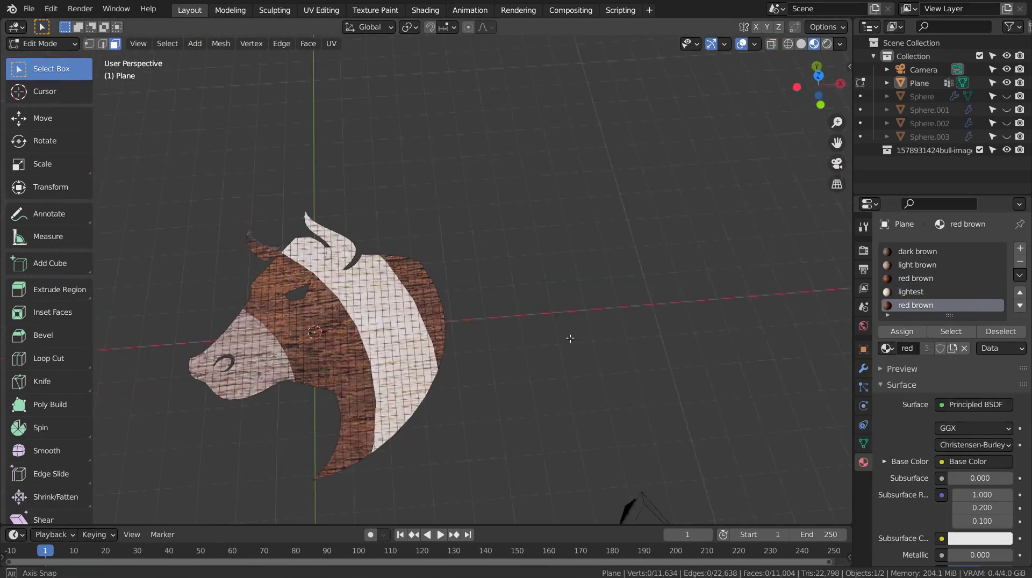
Inspect the finished wood inlay on the plane from a perspective angle and from the top.
scroll(544, 317, "up", 5)
scroll(502, 346, "down", 5)
middle_click_drag(502, 346, 546, 394)
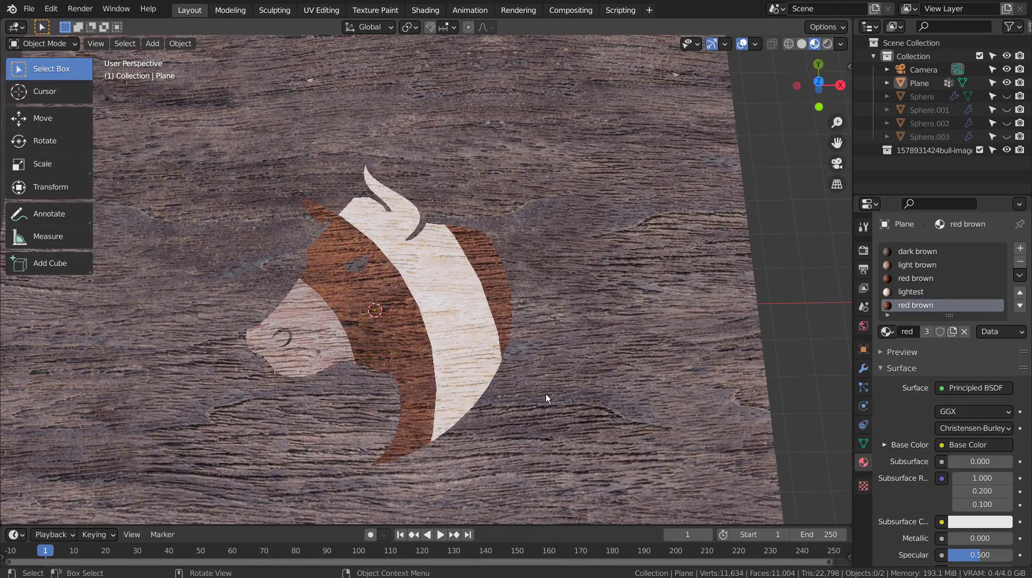
scroll(556, 339, "down", 3)
key("KP_7")
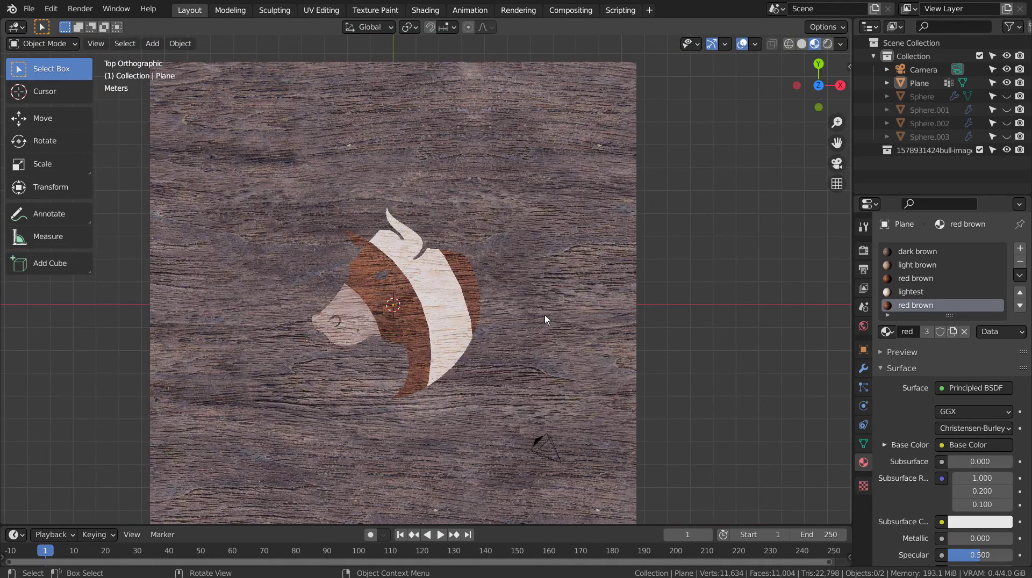
Try a mesh circle scaled by about 5.08 and moved over the bull's lower neck, and delete it.
key("shift+a")
mouse_move(554, 298)
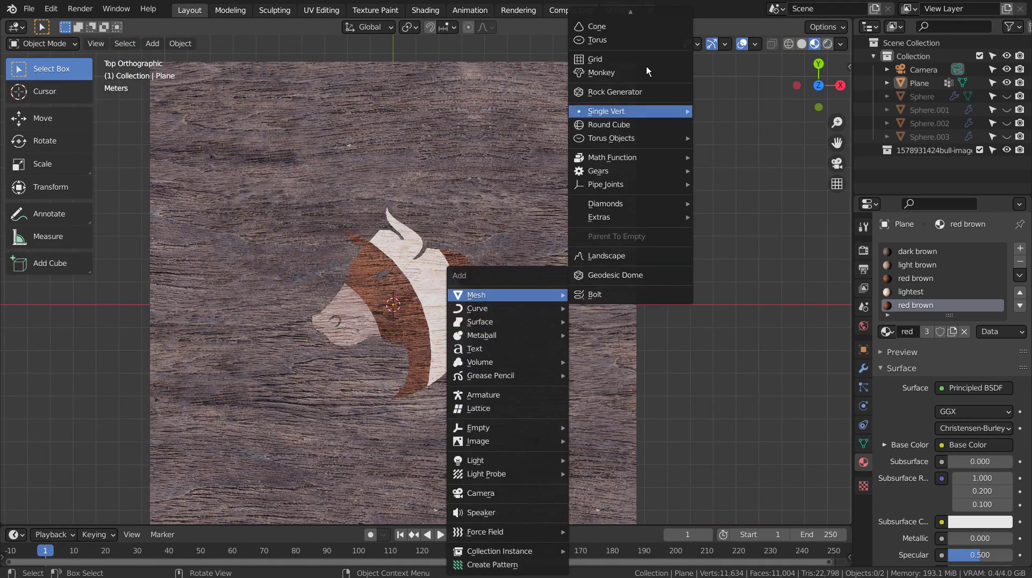
left_click(628, 43)
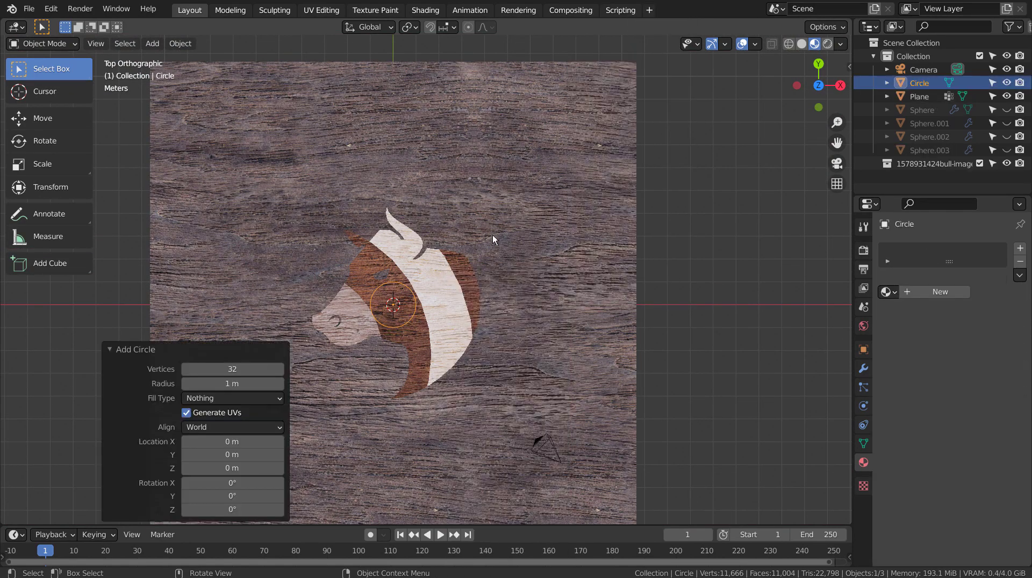
key("s")
left_click(569, 312)
key("g")
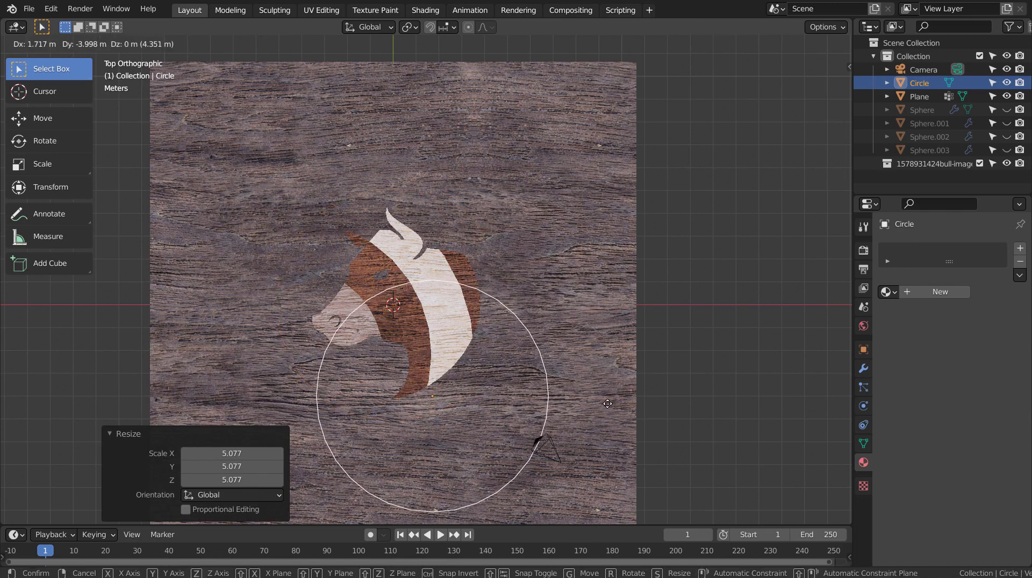
left_click(607, 403)
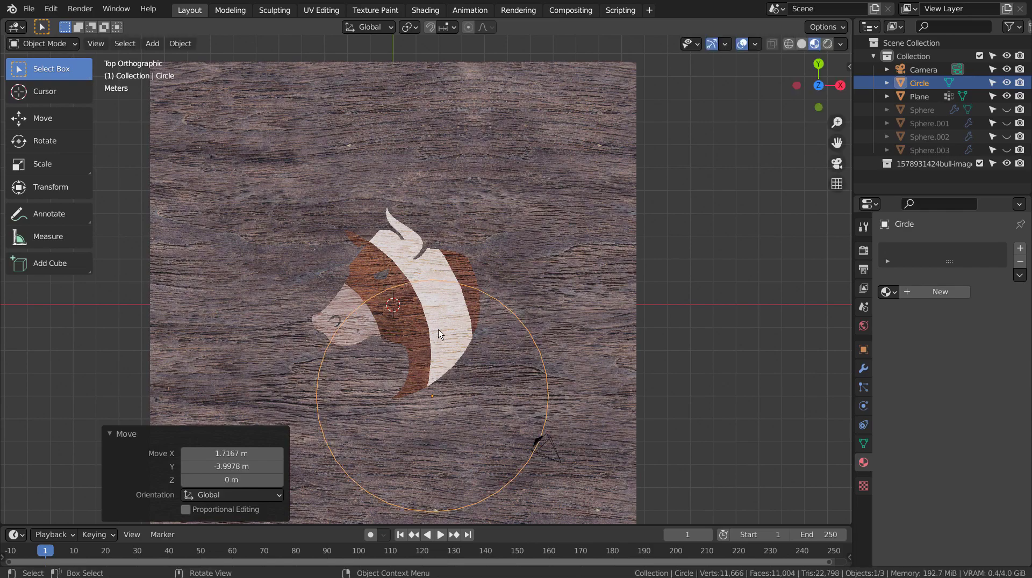
key("x")
left_click(520, 341)
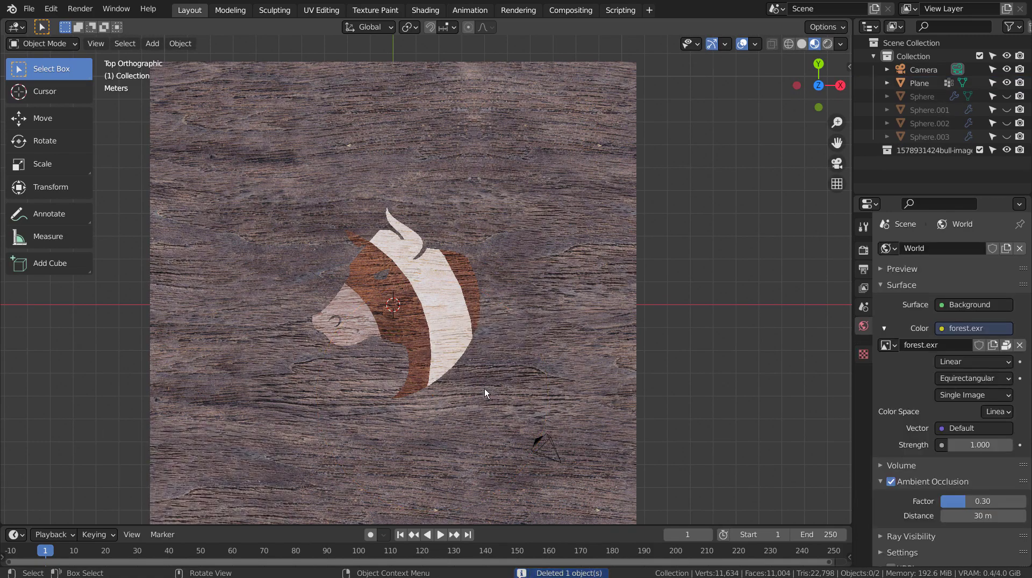
Align the camera to an angled view of the bull and move it back slightly with Walk Navigation.
middle_click_drag(485, 389, 516, 351)
key("KP_7")
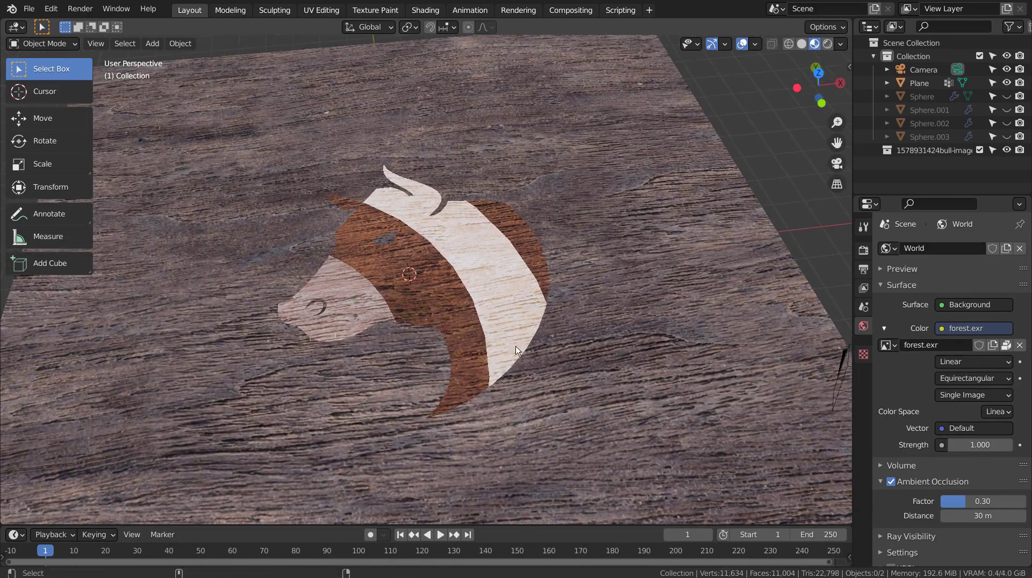
key("KP_0")
key("shift+grave")
key("s")
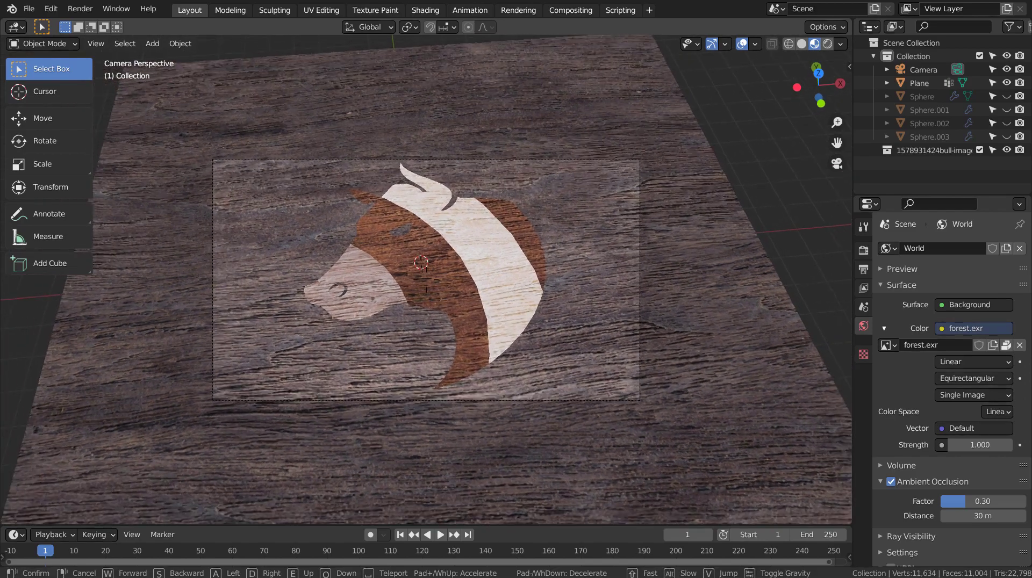
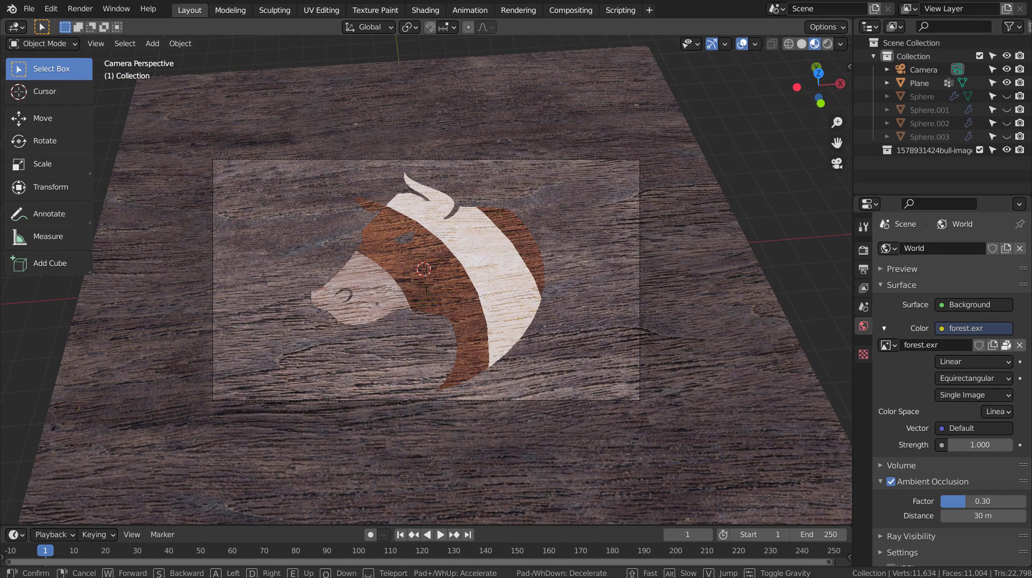
key("Return")
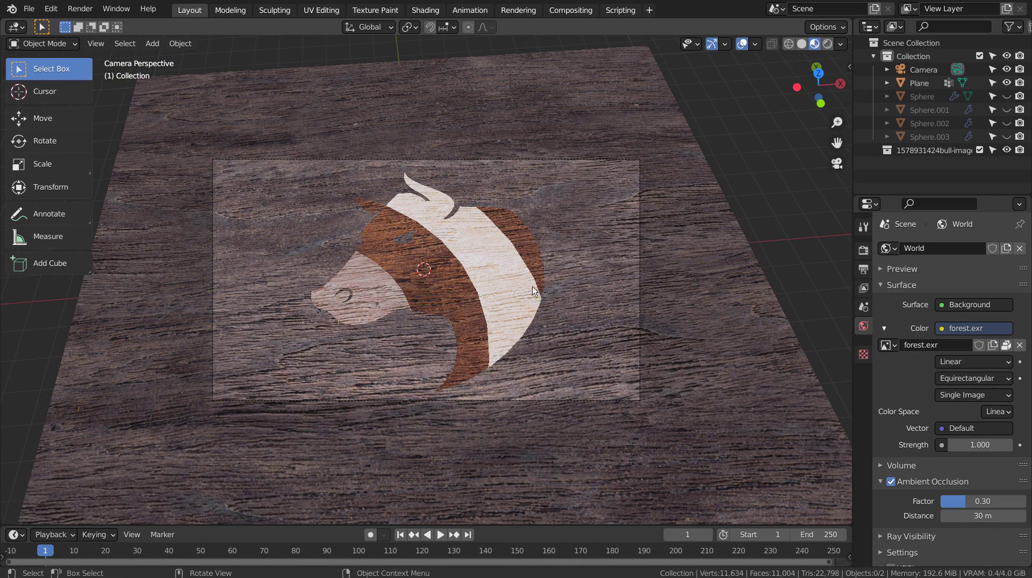
Switch the viewport to Rendered shading and set the World background strength to 0.
left_click(822, 44)
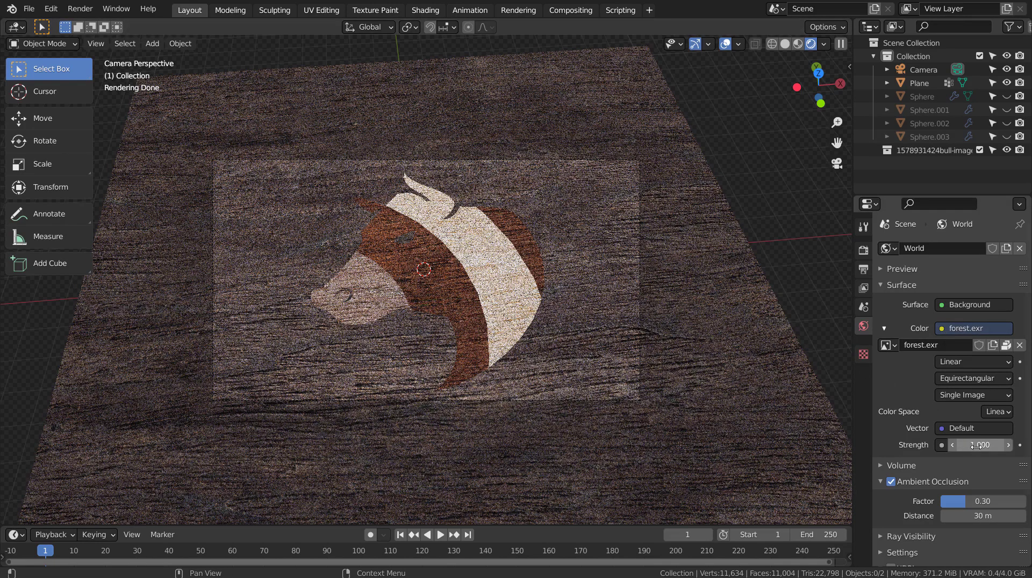
type("0")
key("Return")
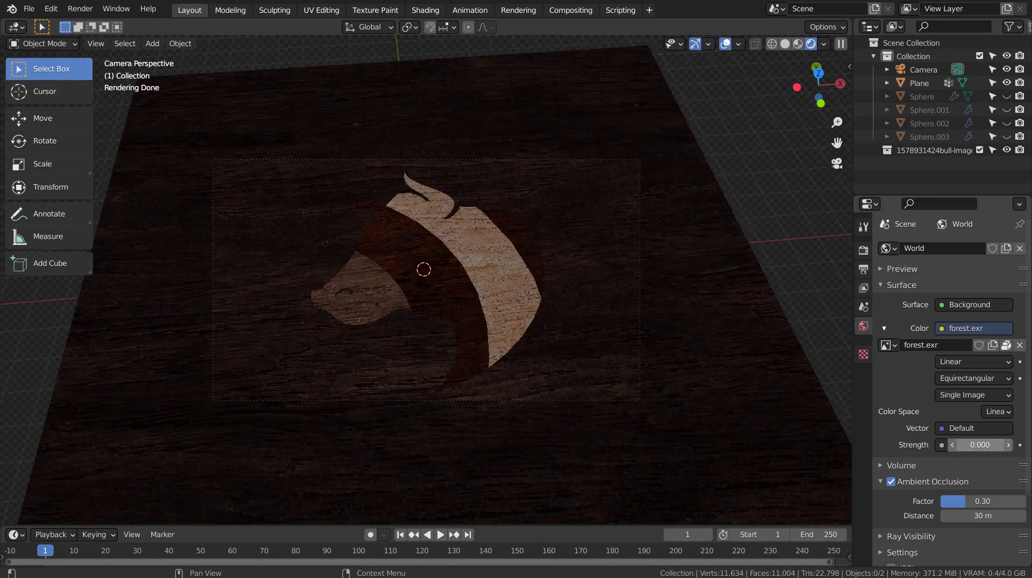
Select the plane, open its dark brown material in the Shading workspace, and disconnect the Roughness texture from the Principled BSDF.
key("shift+a")
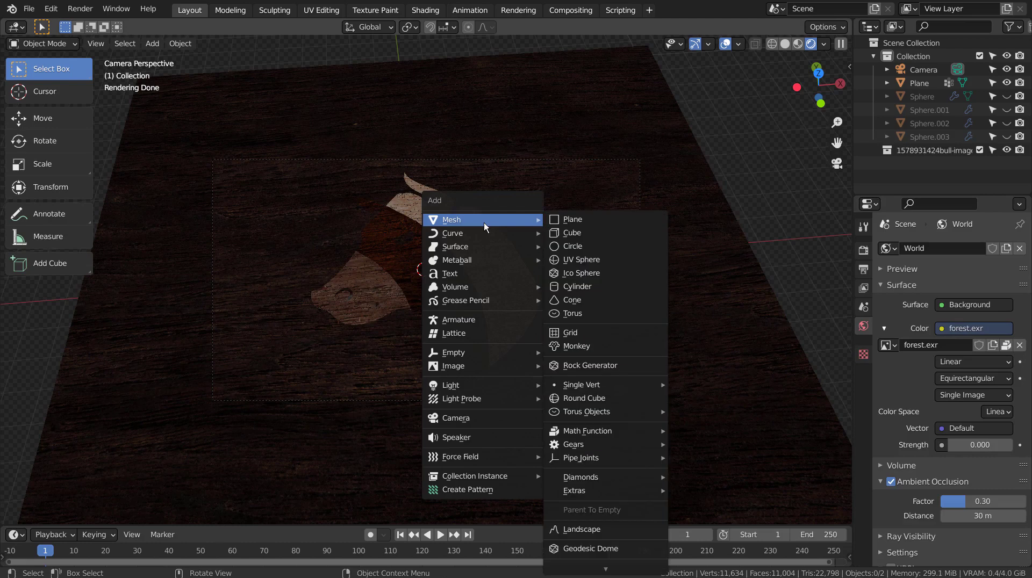
left_click(630, 232)
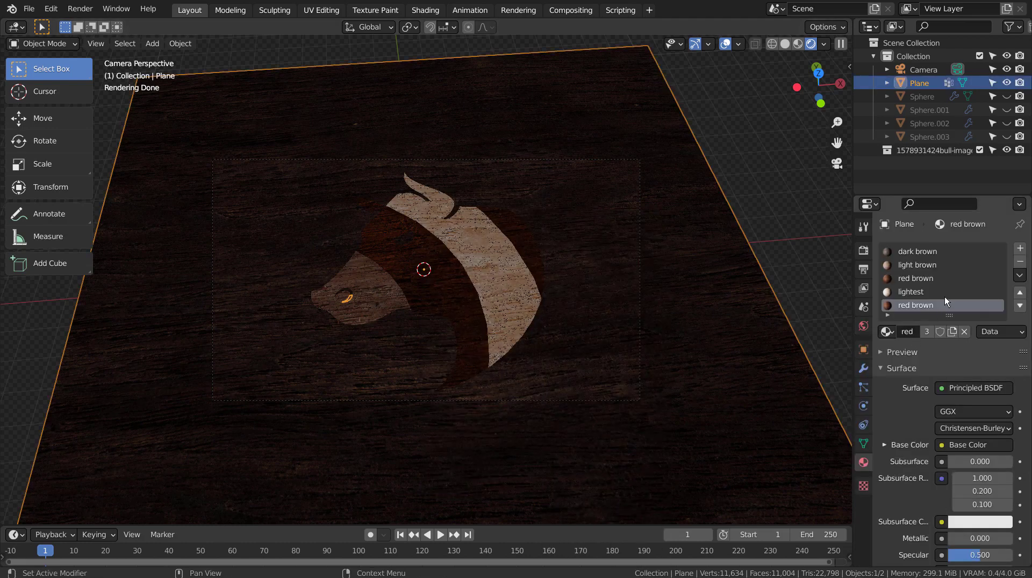
left_click(920, 252)
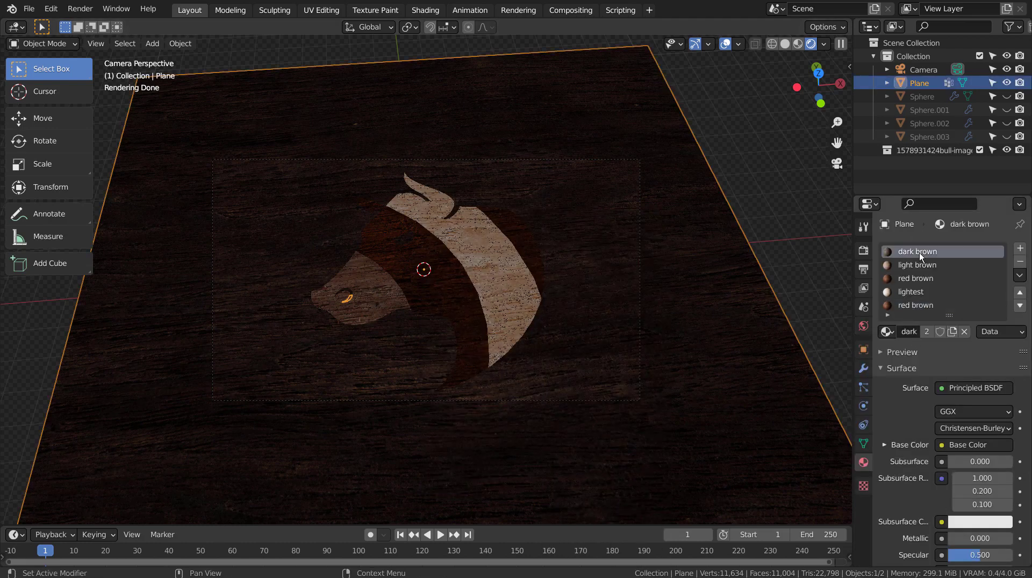
left_click(424, 11)
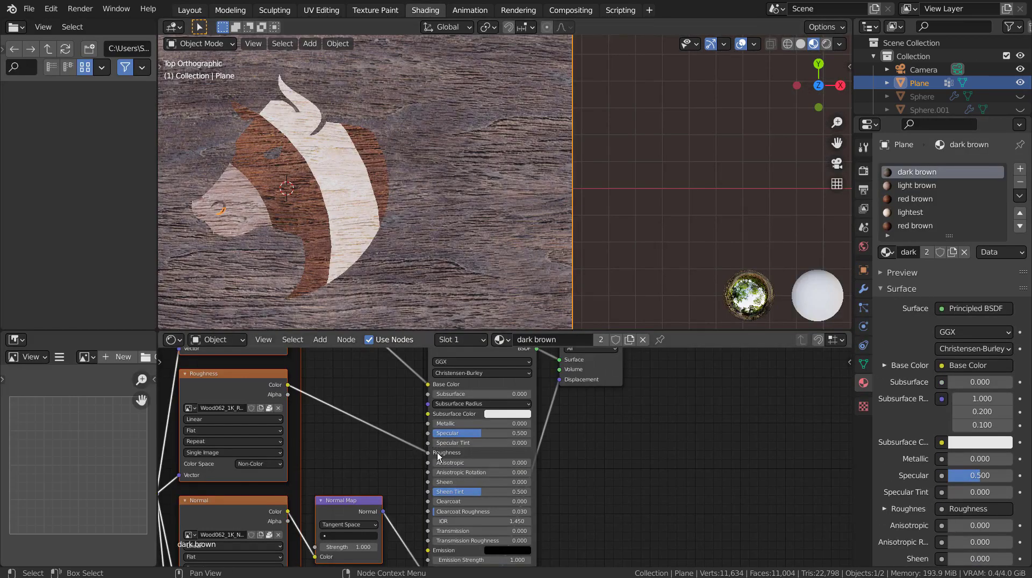
left_click_drag(428, 454, 409, 466)
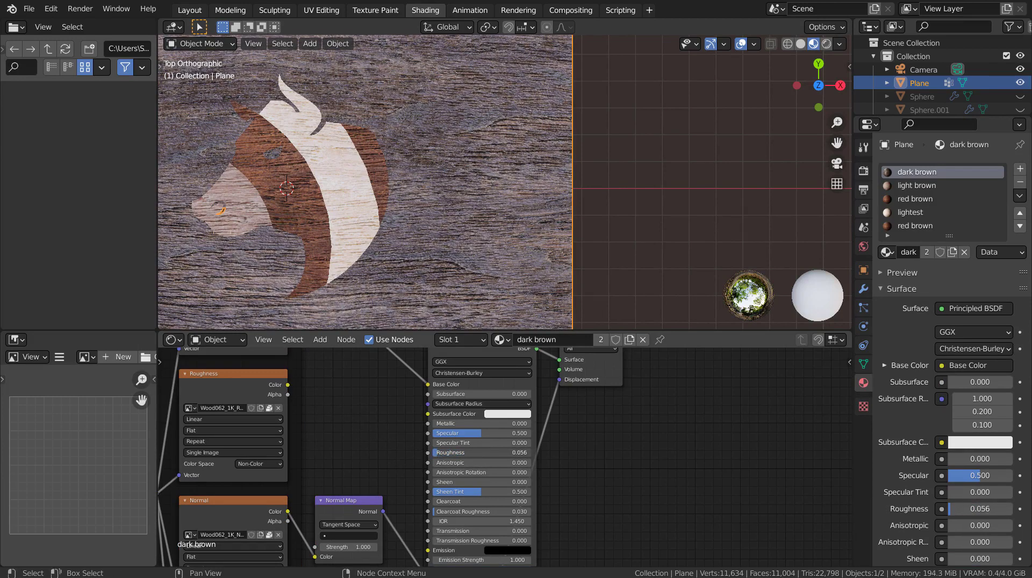
Return to the Layout workspace and add an area light at the centre of the bull plane.
left_click(203, 11)
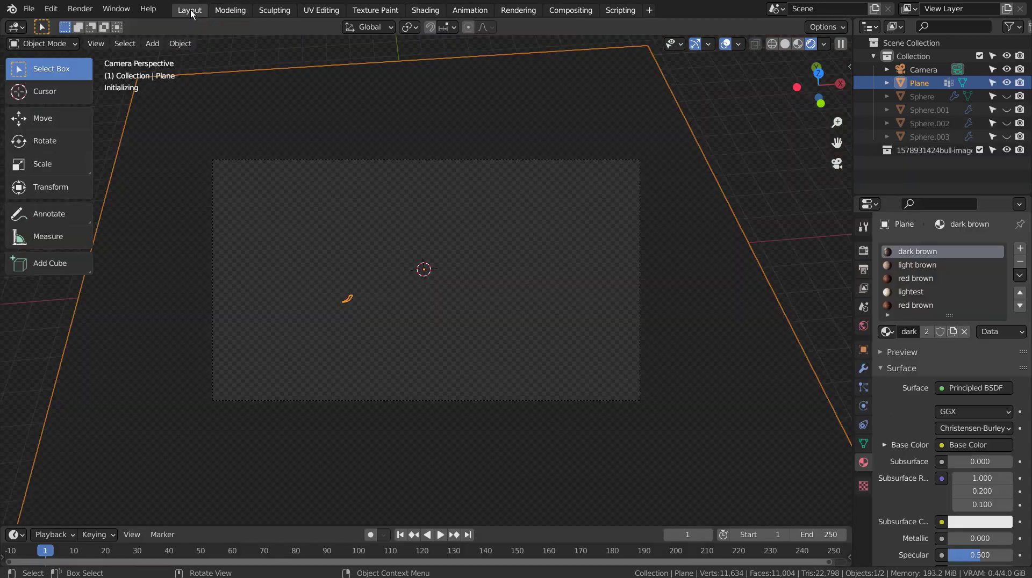
key("shift+a")
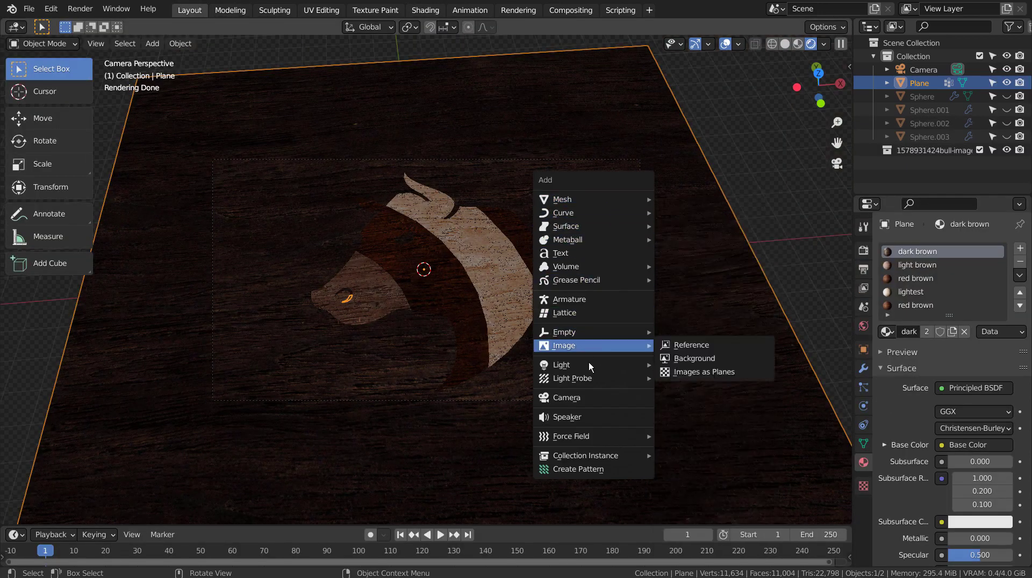
mouse_move(589, 367)
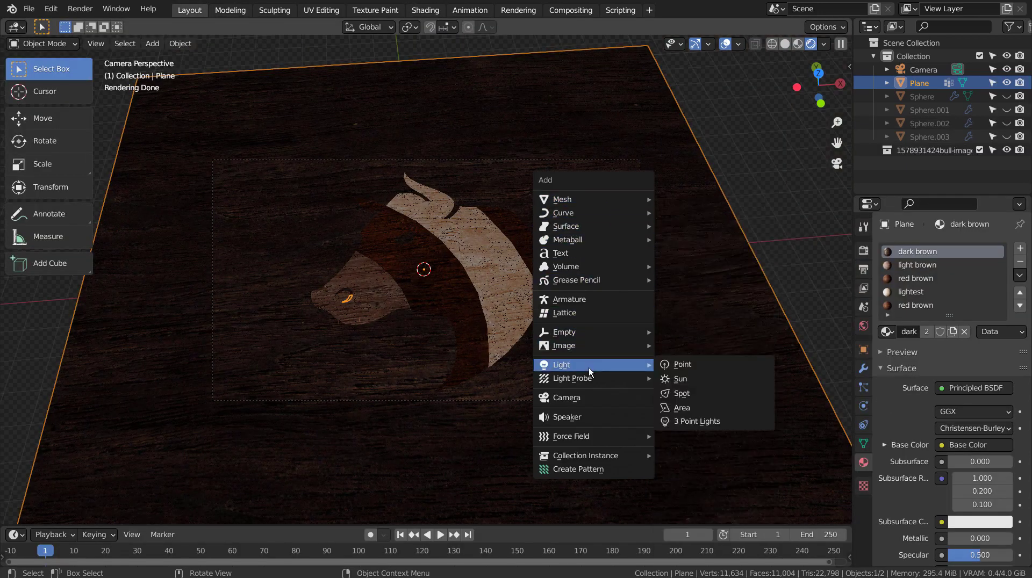
left_click(686, 412)
key("KP_1")
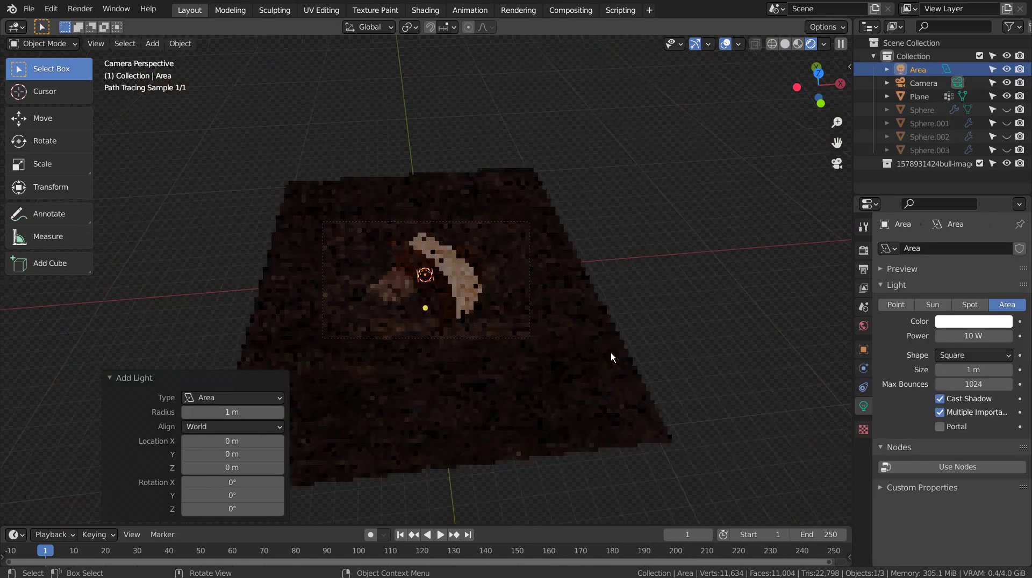
Scale the area light in top view by about 9.53 along Y and 5.34 along X.
key("KP_7")
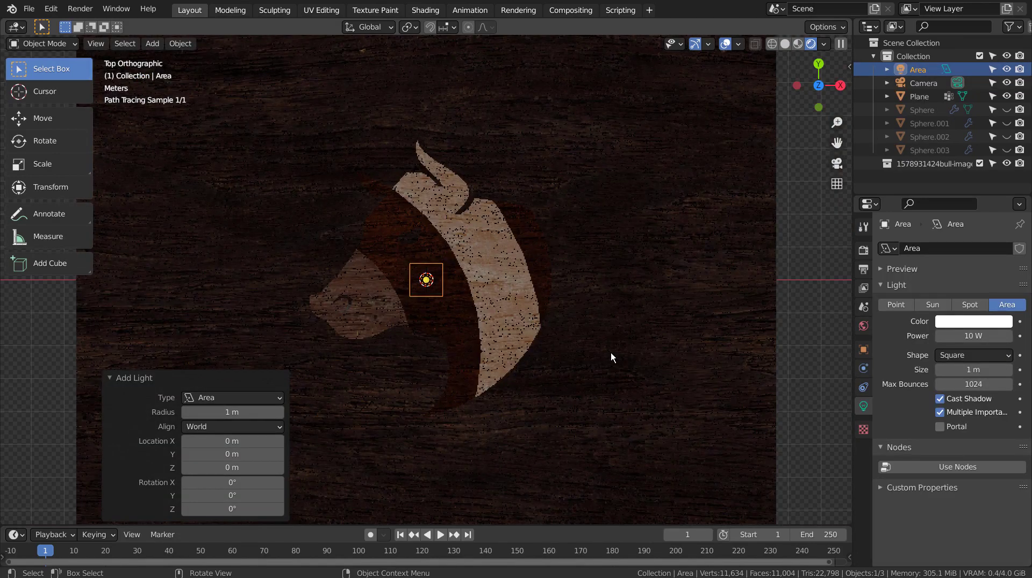
key("s")
key("y")
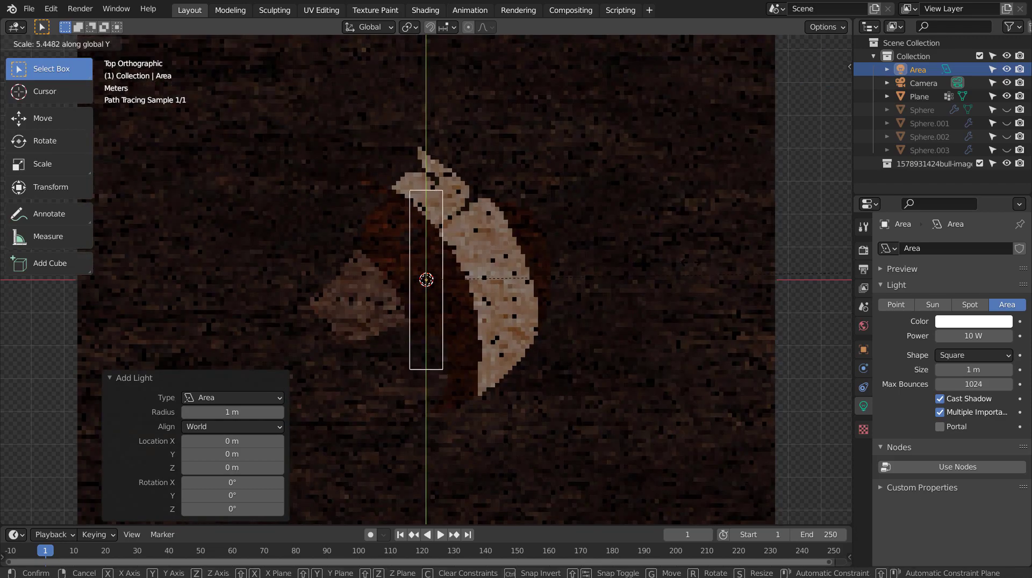
left_click(617, 220)
key("s")
key("x")
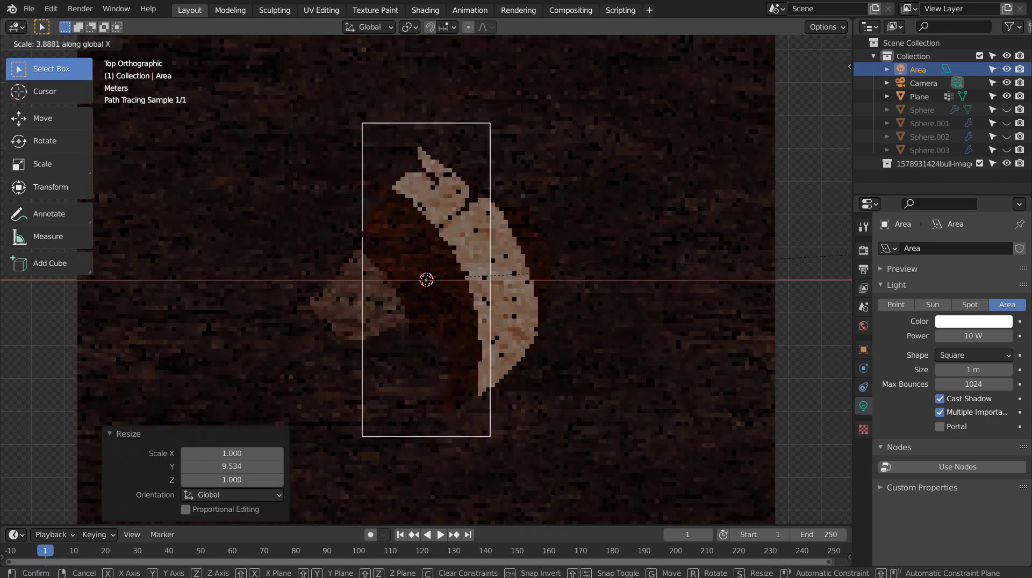
left_click(639, 260)
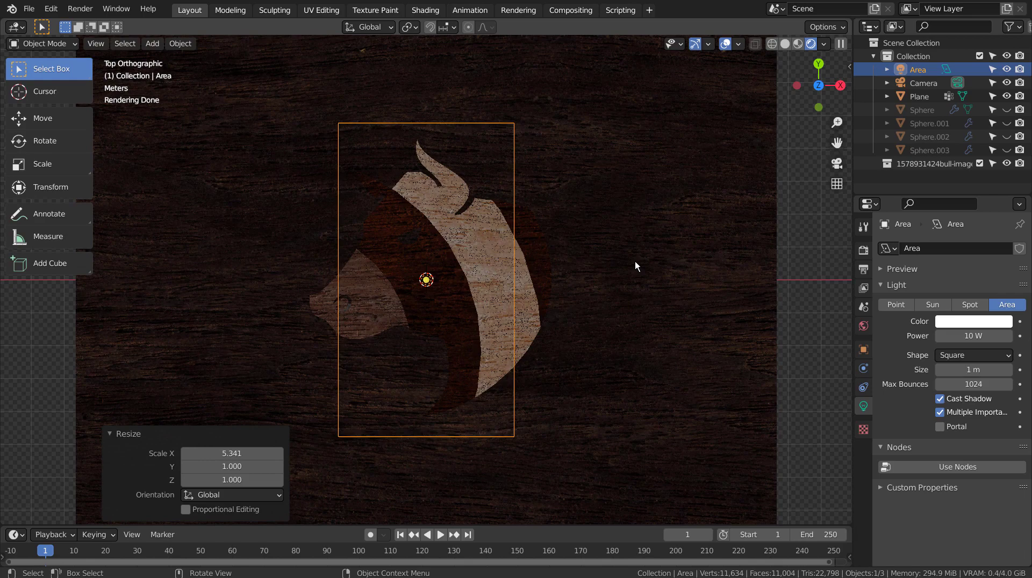
Rotate the area light -90° in the right orthographic view so that it stands upright.
key("KP_0")
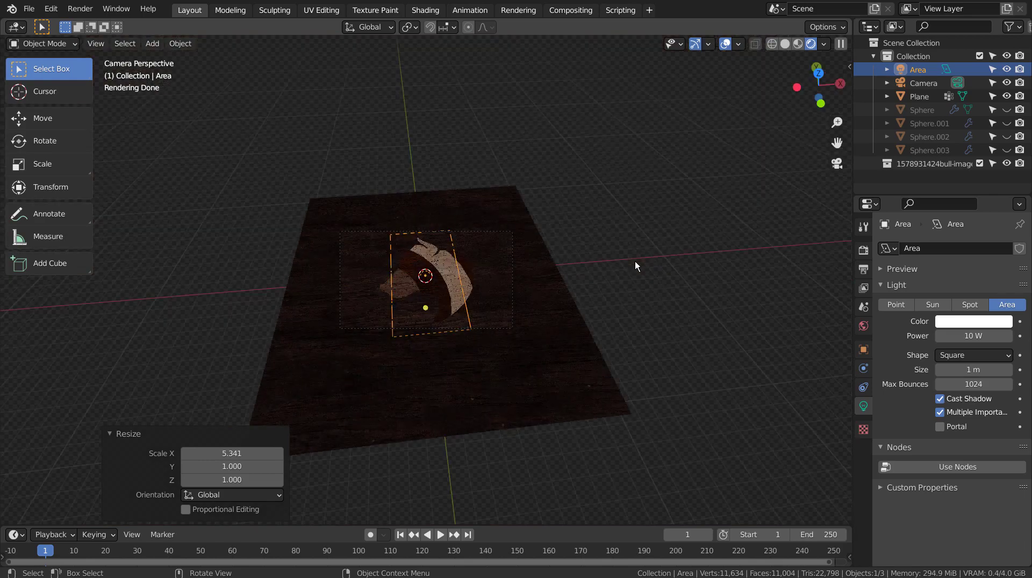
key("KP_0")
key("KP_0")
scroll(634, 261, "up", 5)
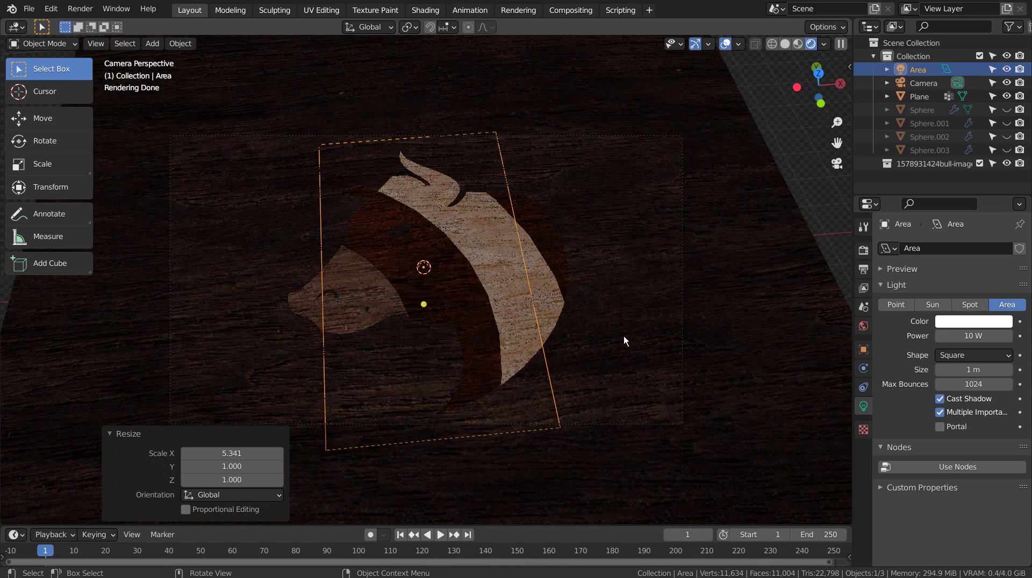
key("KP_0")
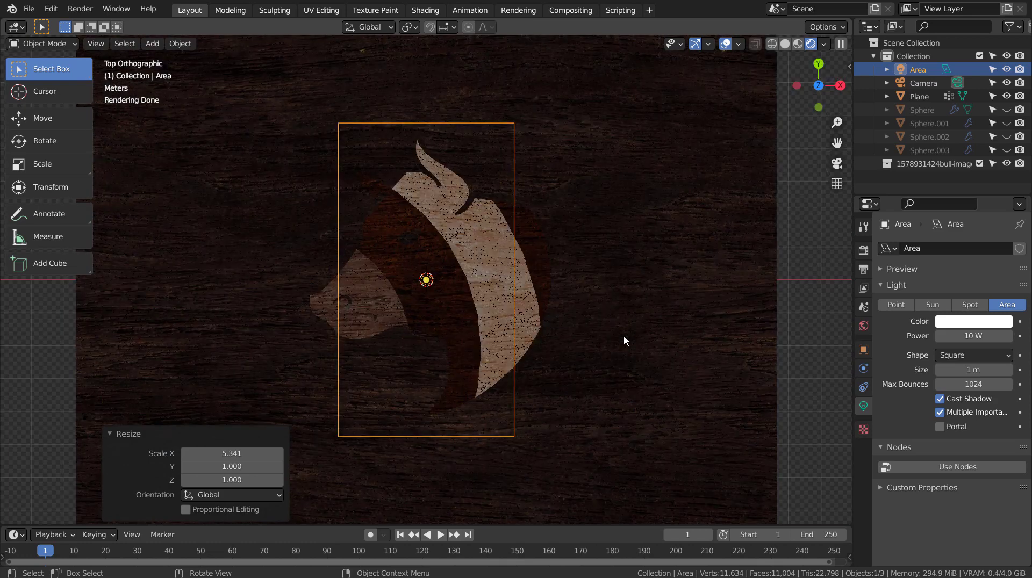
key("KP_3")
key("r")
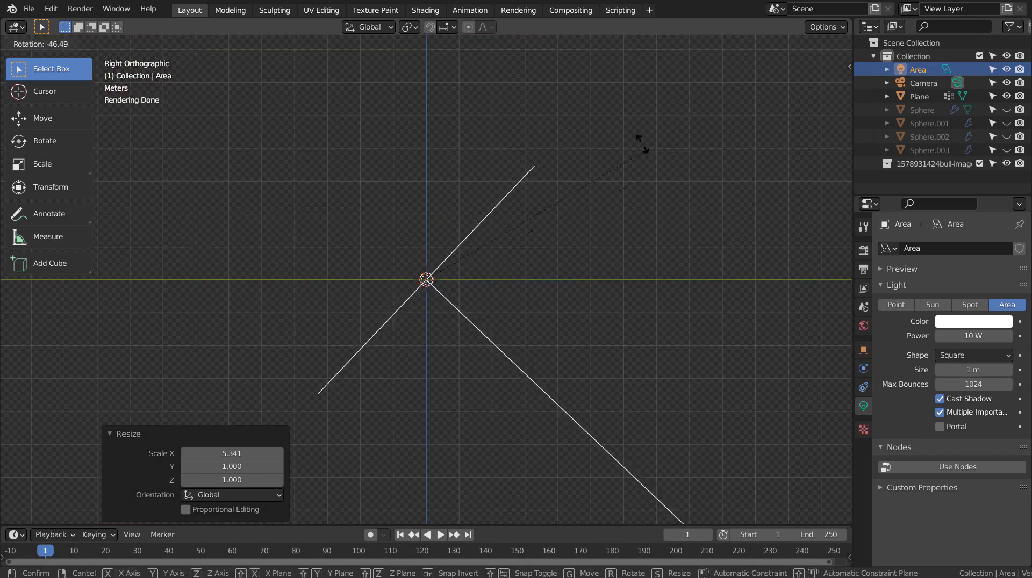
left_click(598, 193)
Switch the viewport to Solid shading and select the camera to locate it relative to the area light.
key("KP_7")
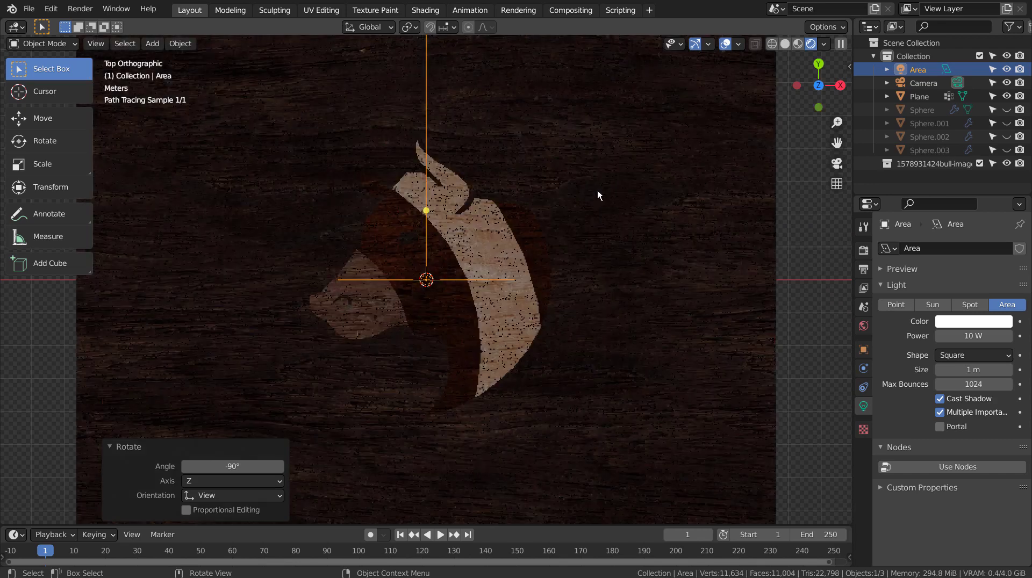
scroll(598, 195, "down", 6)
middle_click_drag(597, 195, 479, 127)
left_click(787, 43)
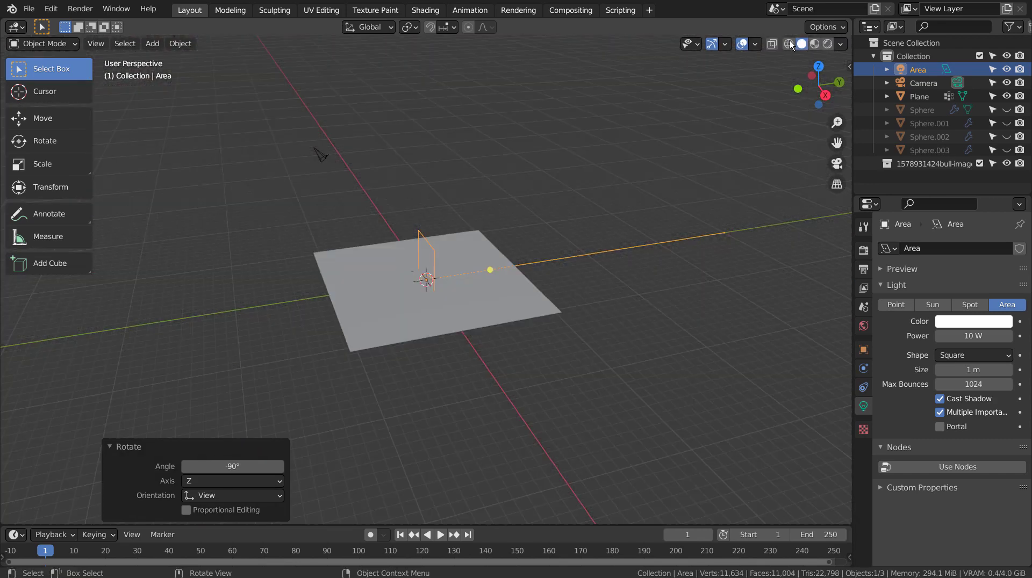
scroll(485, 295, "up", 6)
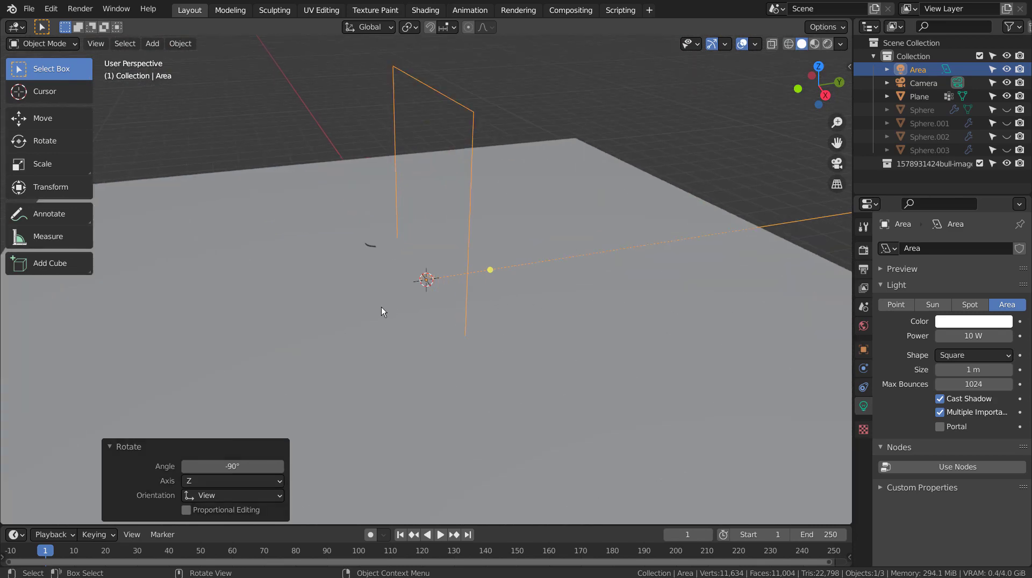
left_click(925, 83)
scroll(741, 181, "down", 8)
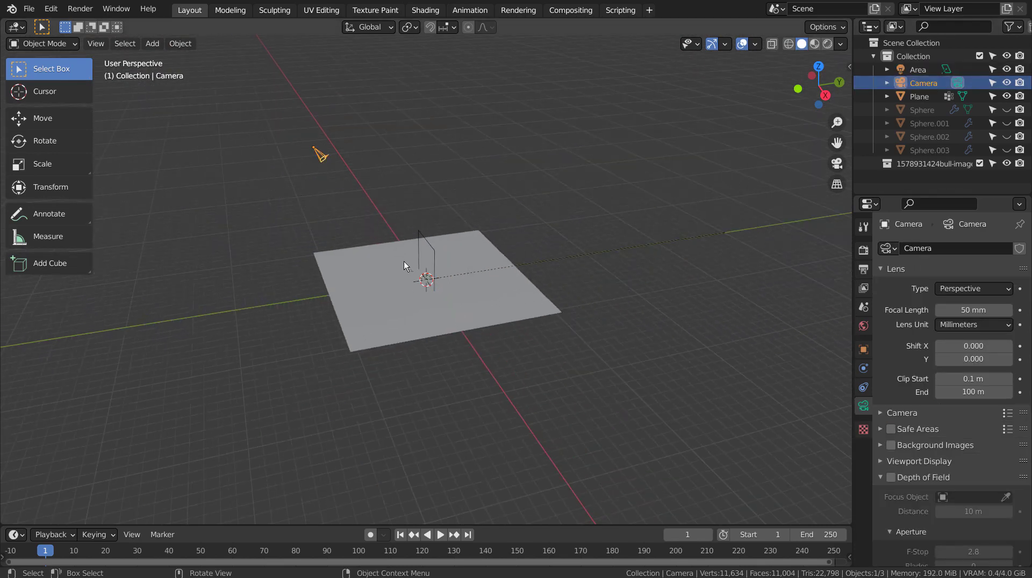
Move the area light about -19.25 m in X and 9.95 m in Y in top view and rotate it about 123°.
left_click(421, 230)
key("KP_5")
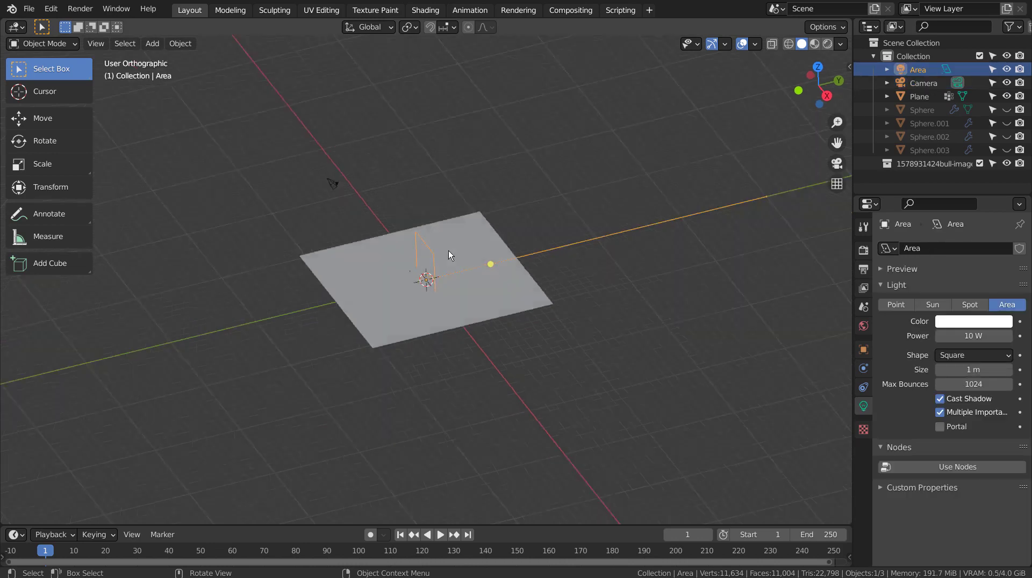
key("KP_7")
key("g")
left_click(253, 157)
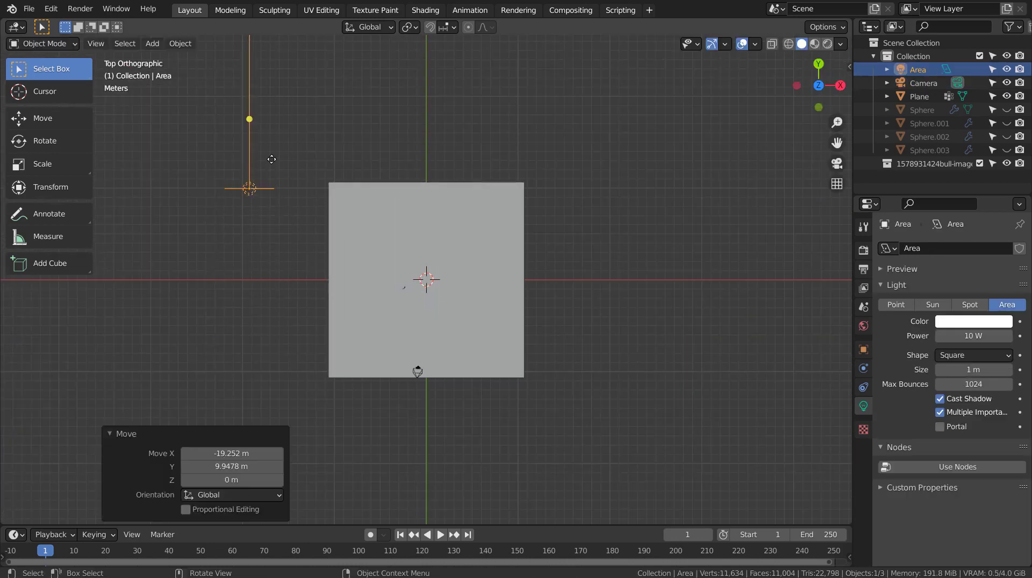
key("r")
left_click(153, 381)
Raise the area light about 14.7 m above the plane's far side and tilt it about 13.1° further down towards the plane.
middle_click_drag(246, 319, 274, 267)
key("g")
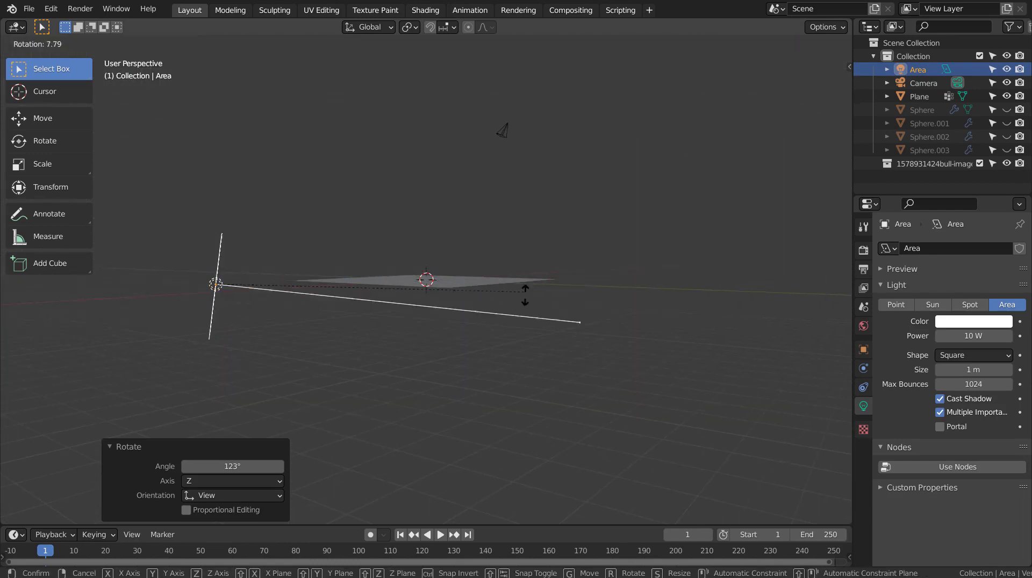
left_click(454, 231)
middle_click_drag(567, 254, 581, 236)
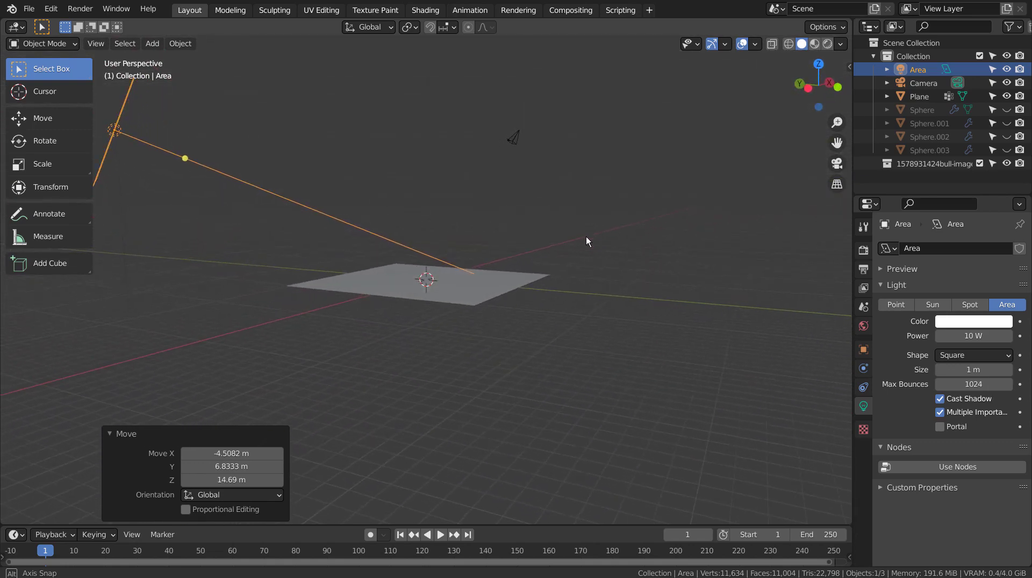
key("r")
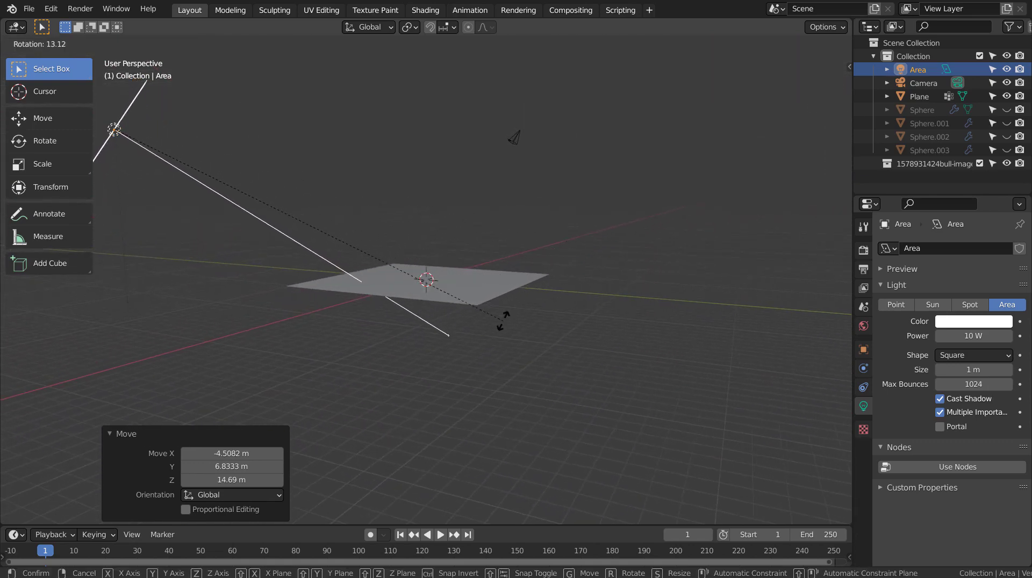
left_click(503, 314)
Show the camera view in Rendered shading and set the area light's power to 111111 W.
middle_click_drag(503, 314, 475, 390)
key("KP_0")
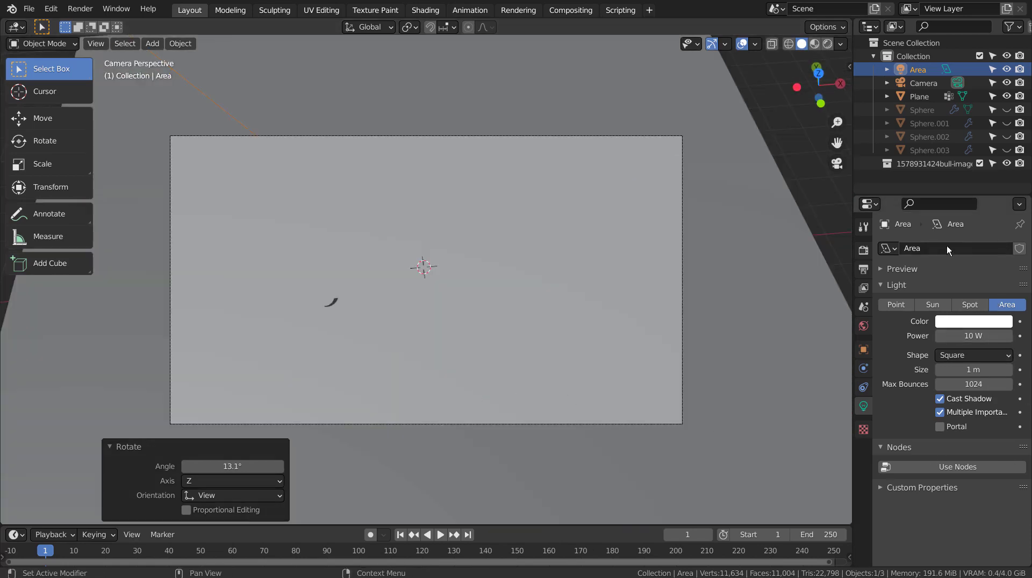
left_click(828, 44)
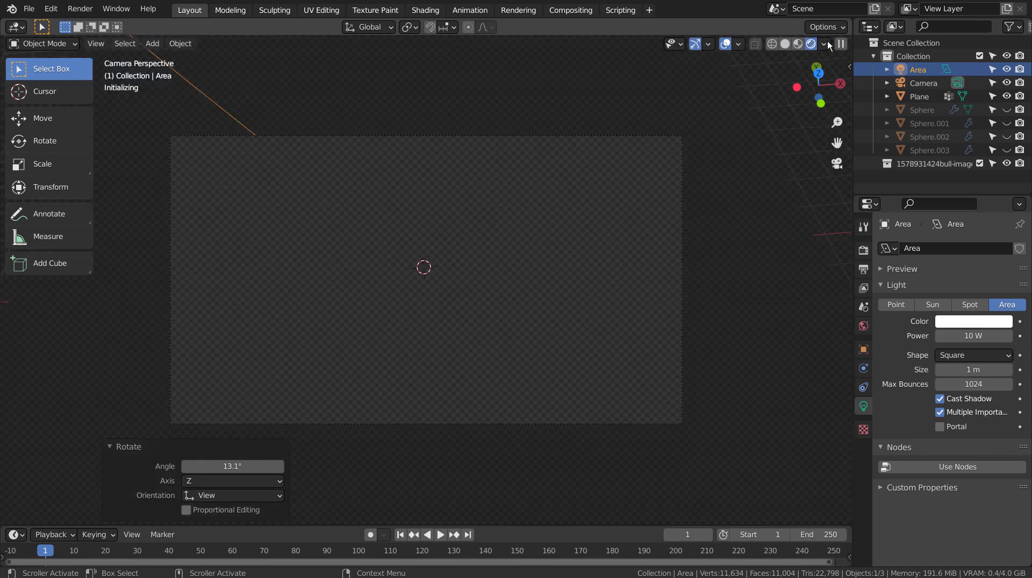
left_click(815, 197)
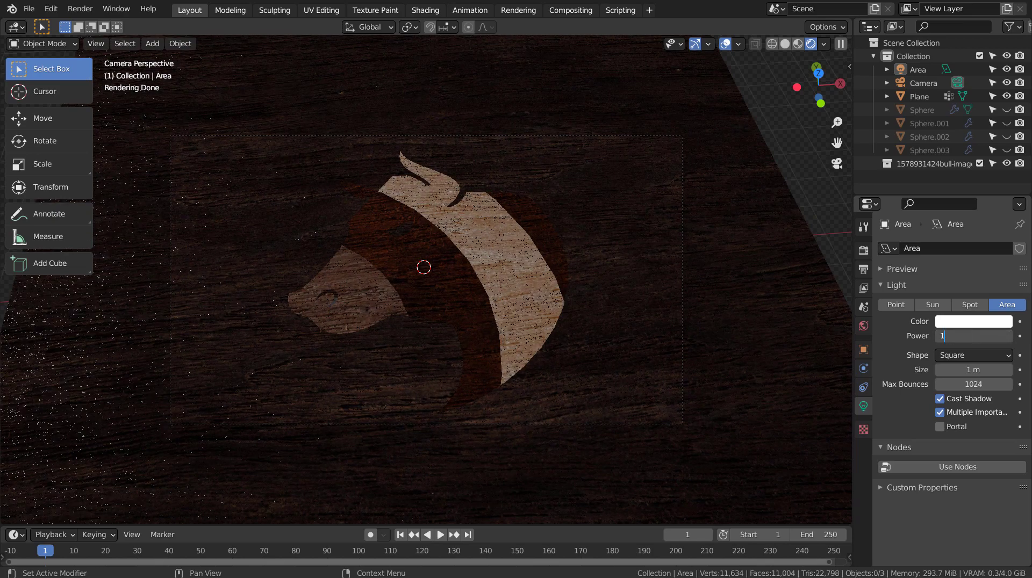
type("111111")
key("Return")
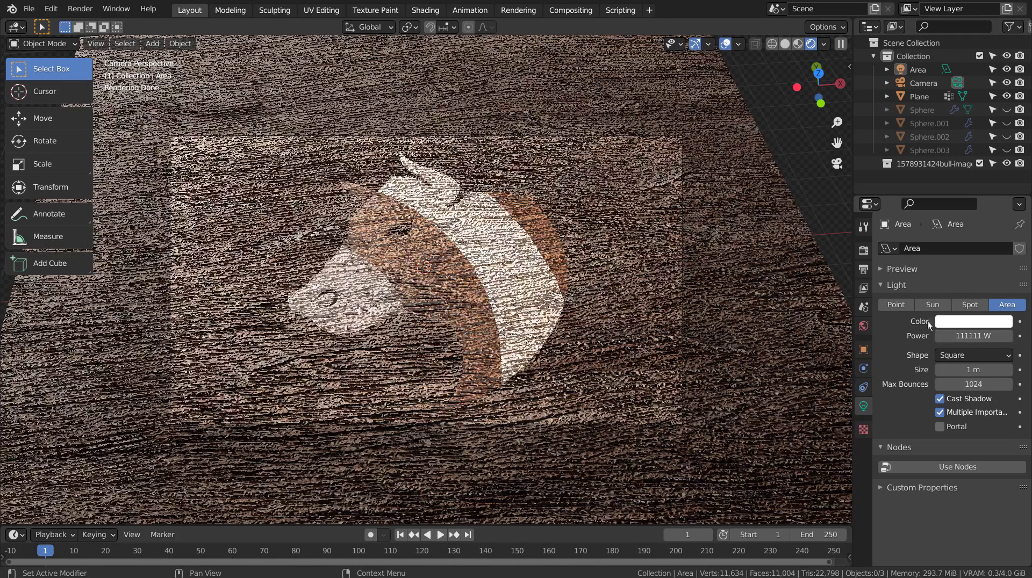
Set the Cycles viewport samples to 5 in the render settings.
left_click(863, 255)
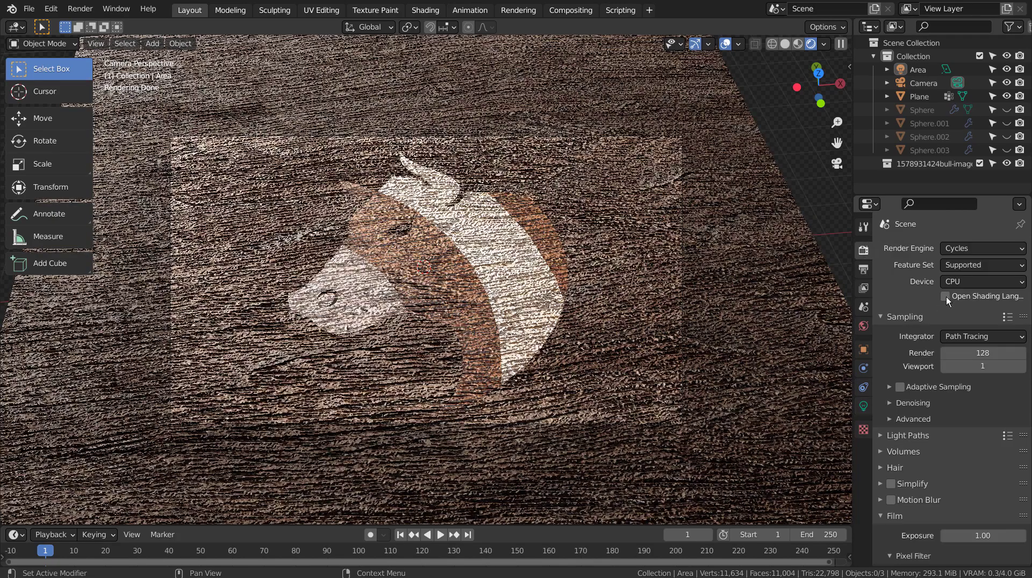
left_click(981, 367)
type("5")
key("Return")
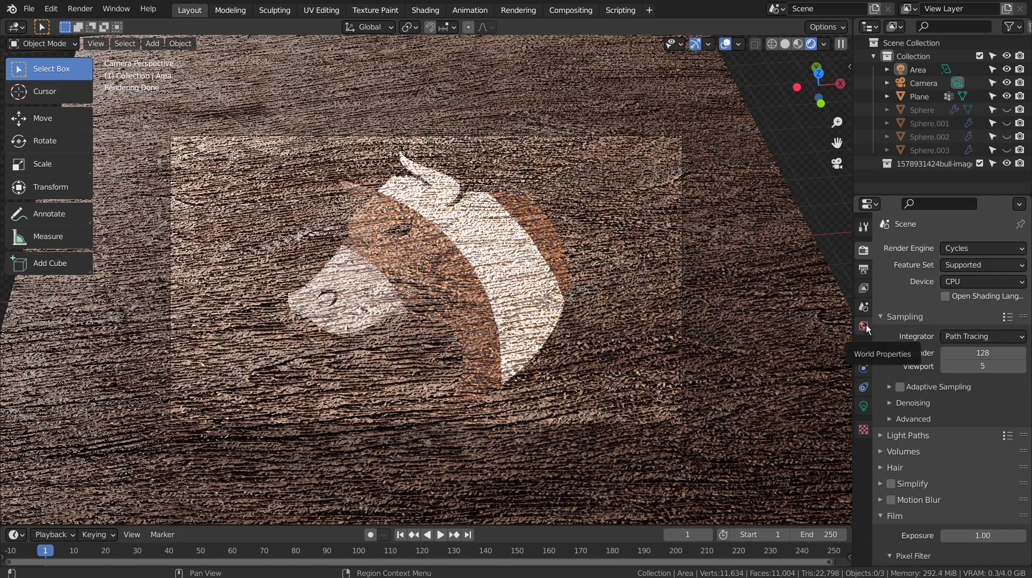
Try a power of 5555 W for the area light and set it to 55555 W instead.
left_click(863, 407)
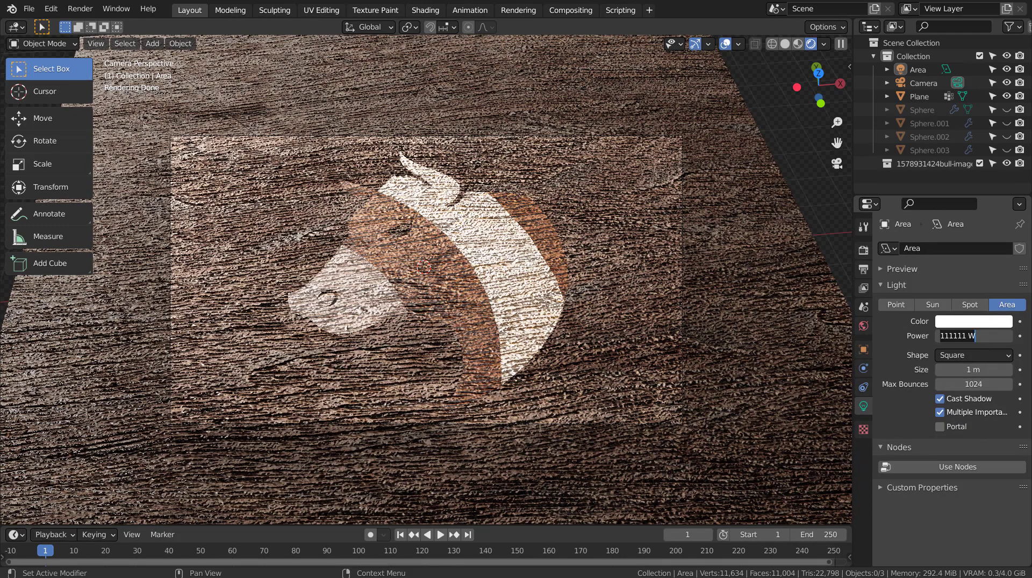
key("Return")
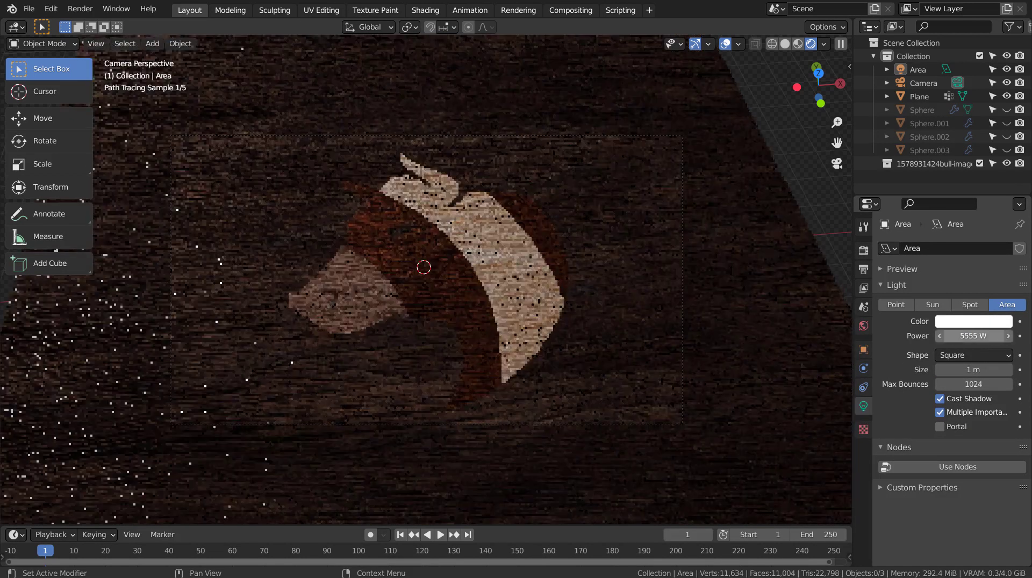
key("Return")
type("55555")
key("Return")
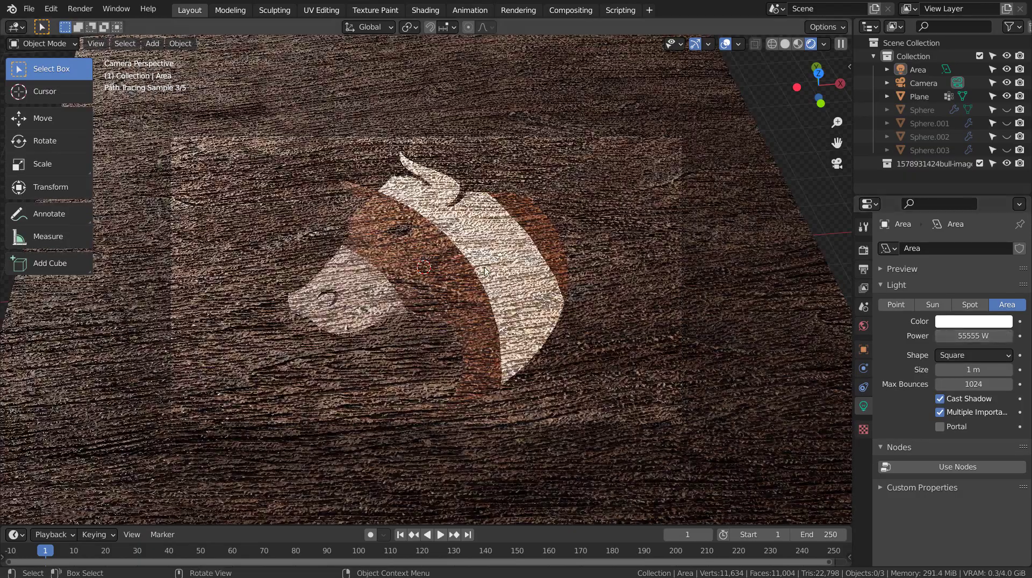
Try a size of 0.5 m for the area light.
scroll(369, 263, "up", 3)
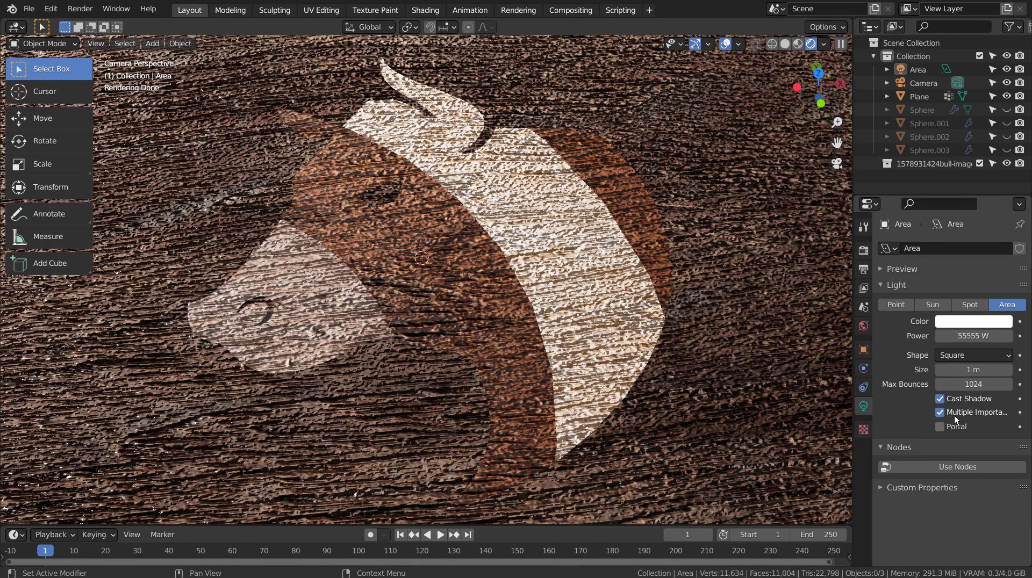
left_click(973, 370)
type("0.5 m")
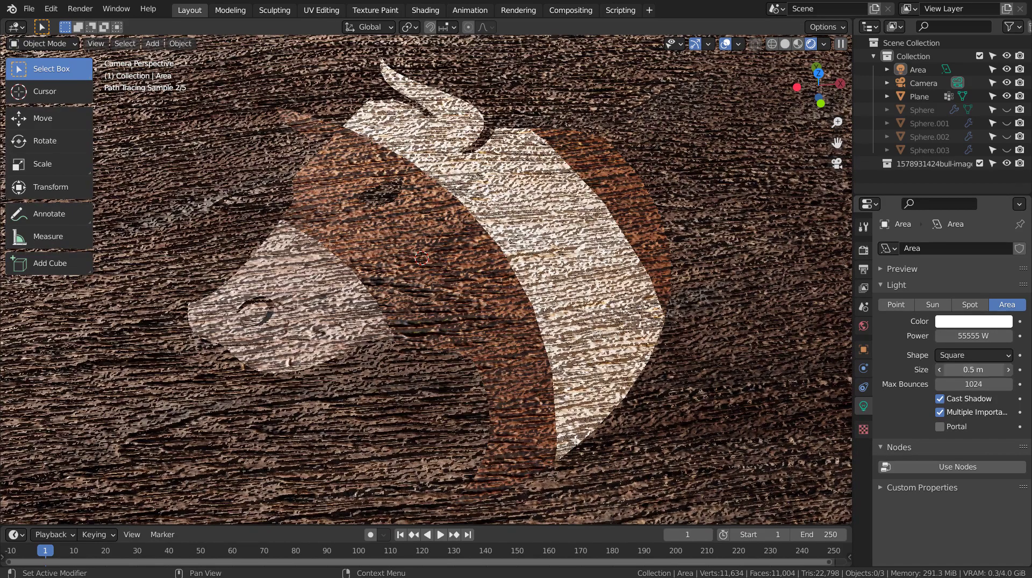
key("Escape")
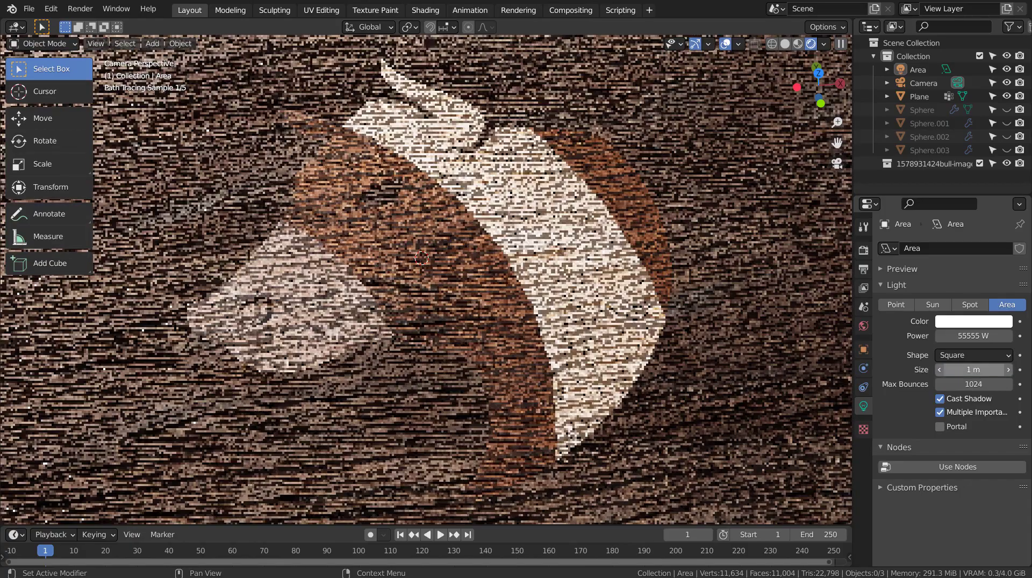
Set the area light's power to 11111 W.
scroll(696, 289, "down", 5)
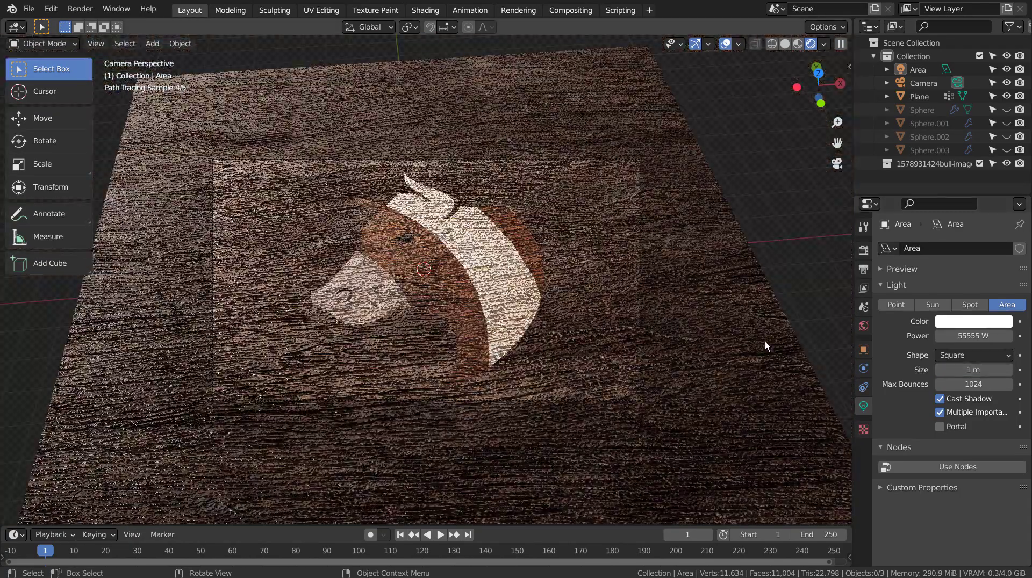
left_click(957, 337)
type("11111")
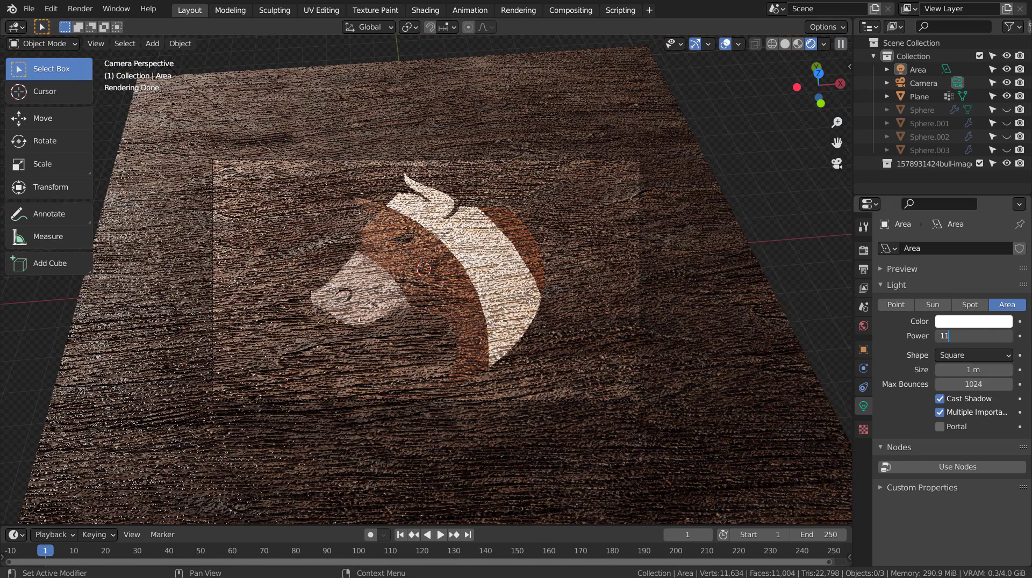
key("Return")
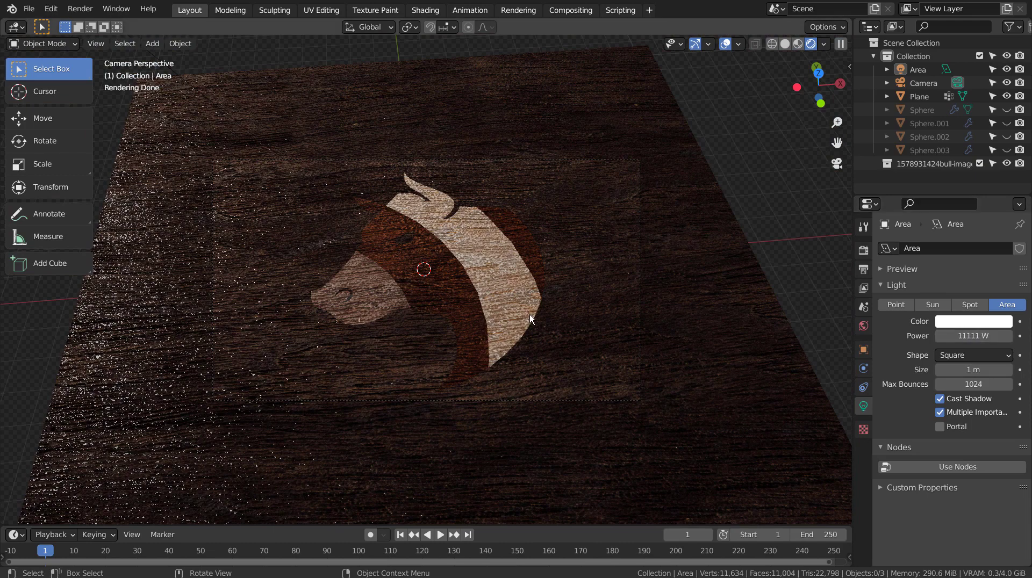
Rotate the area light by about -7.94° around the view axis toward the bull and return to the camera view.
key("KP_1")
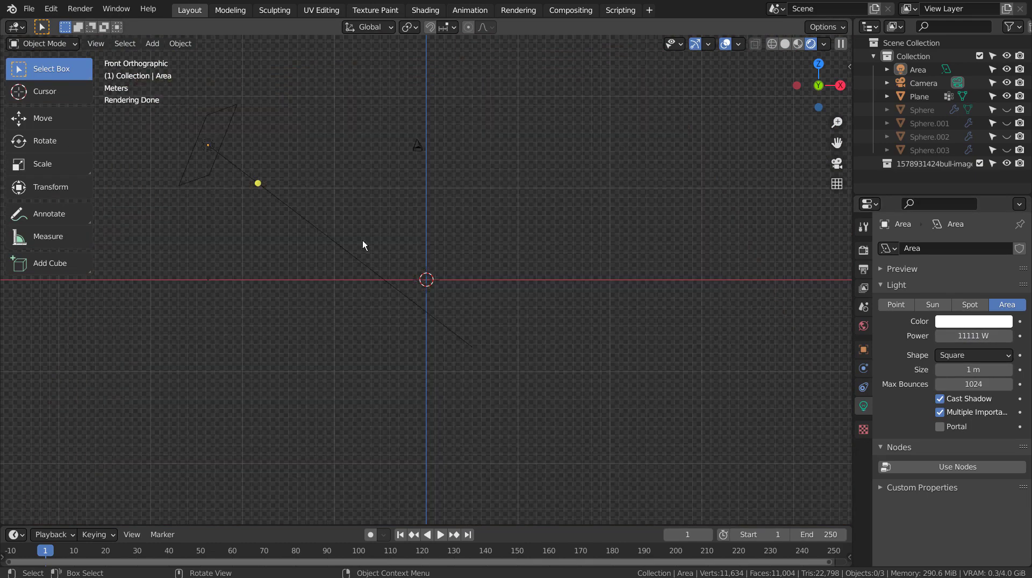
left_click(231, 191)
middle_click_drag(371, 265, 483, 265)
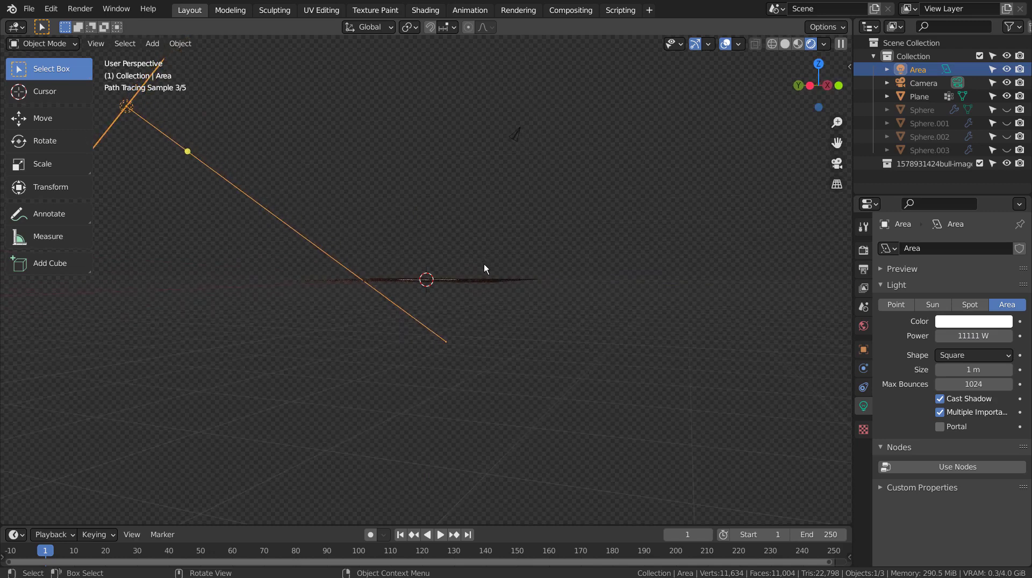
key("r")
left_click(507, 224)
middle_click_drag(507, 223, 505, 346)
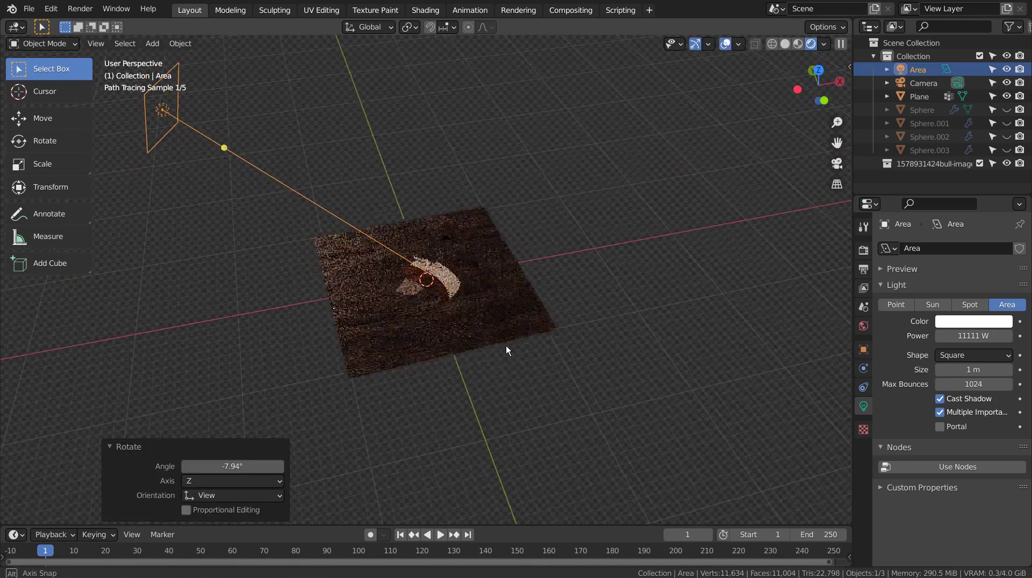
key("KP_0")
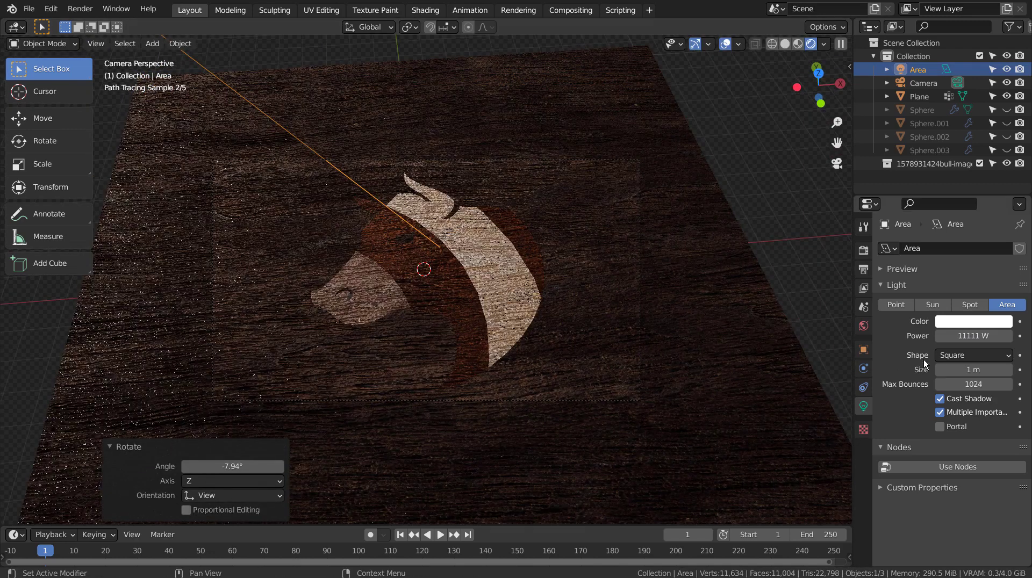
Try powers of 33333 W and 22222 W for the area light.
left_click(967, 336)
type("33333")
key("Return")
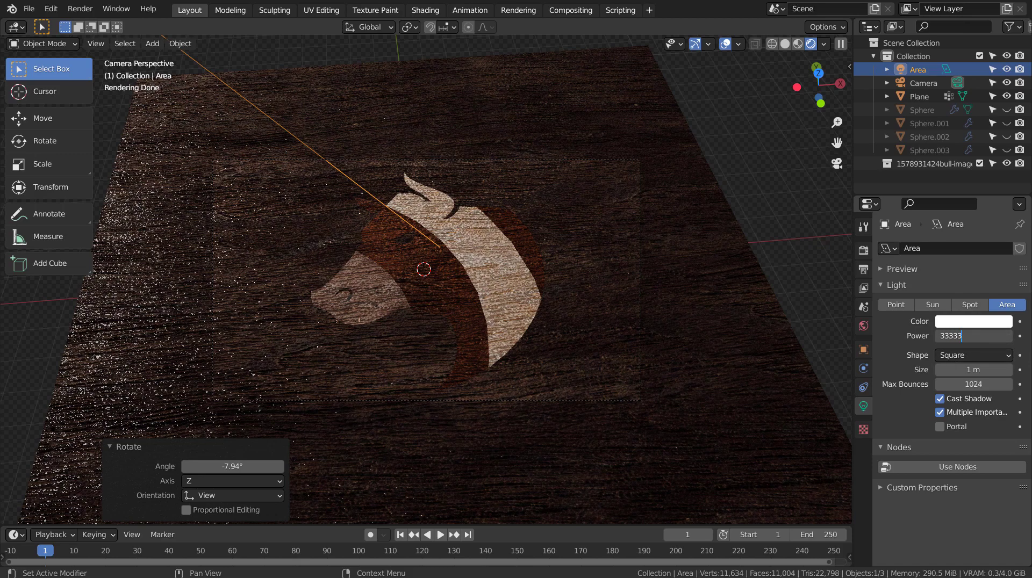
left_click(965, 335)
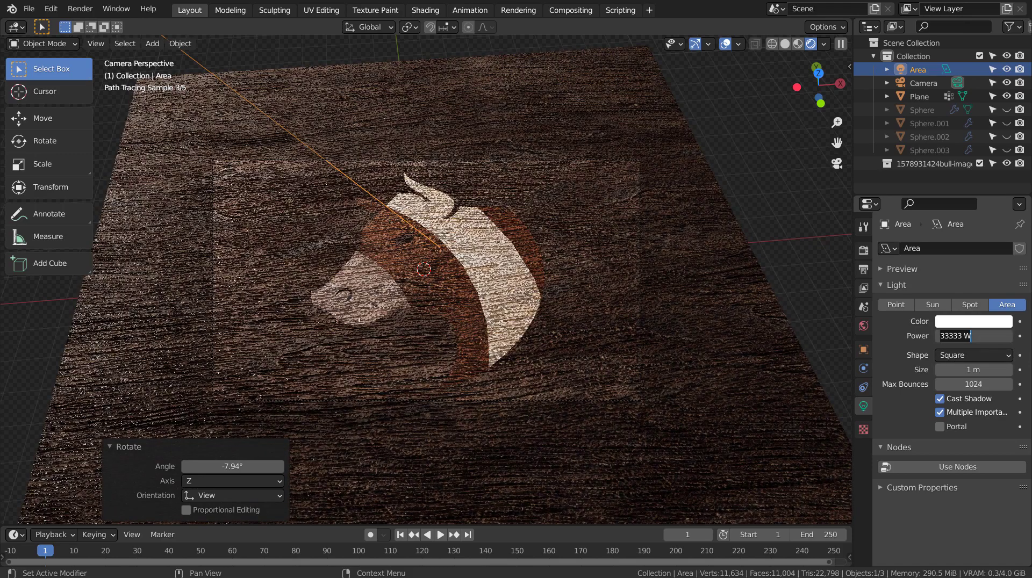
type("22222")
key("Return")
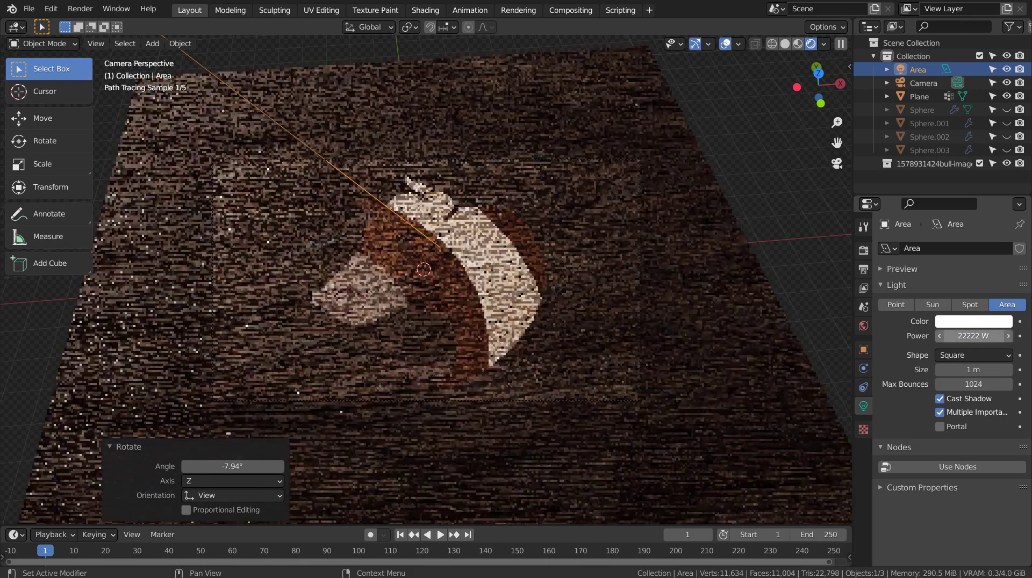
Try a power of 44444 W for the area light and set it to 33333 W instead.
left_click(966, 336)
type("4")
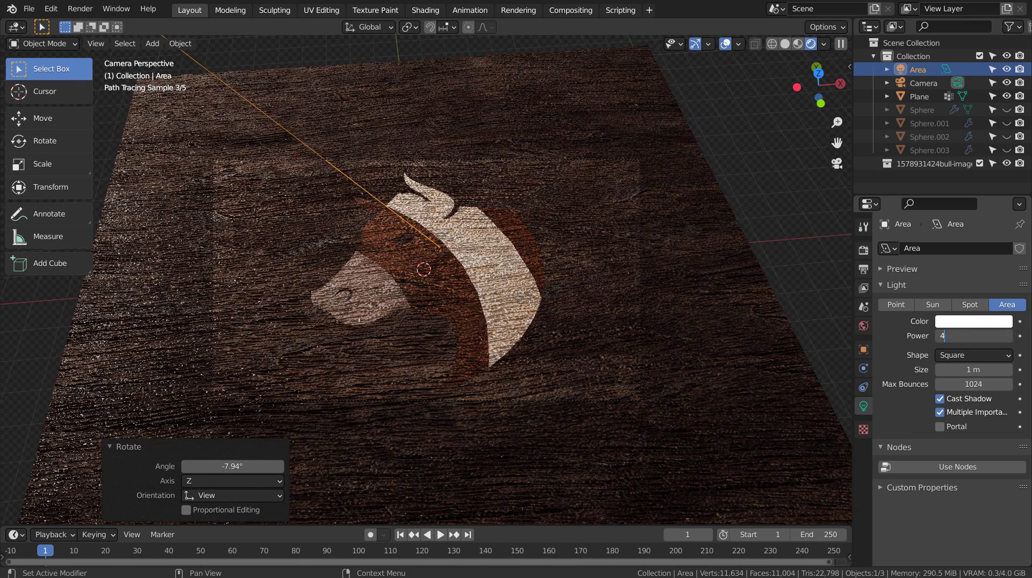
type("4444")
key("Return")
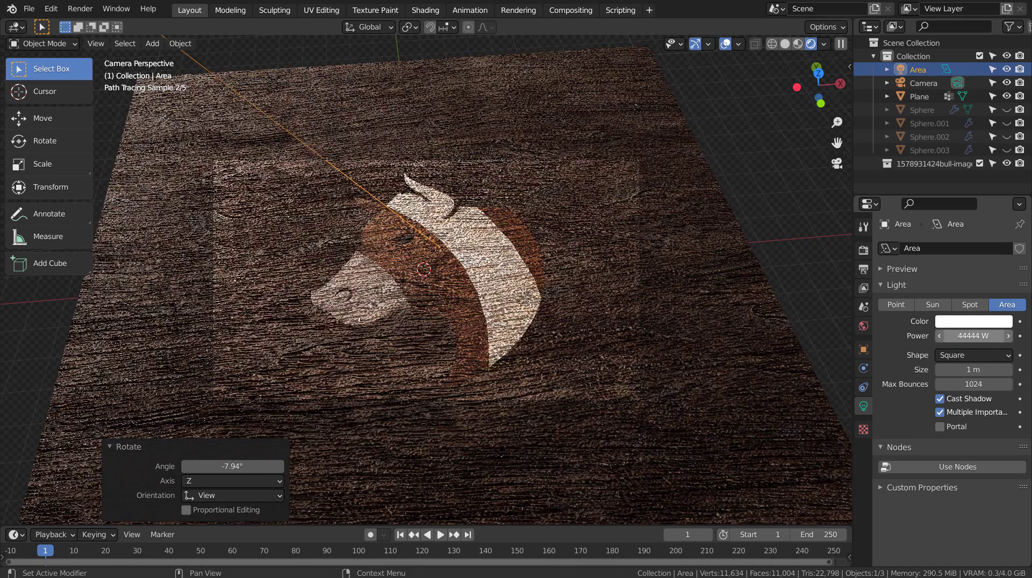
left_click(966, 336)
type("333")
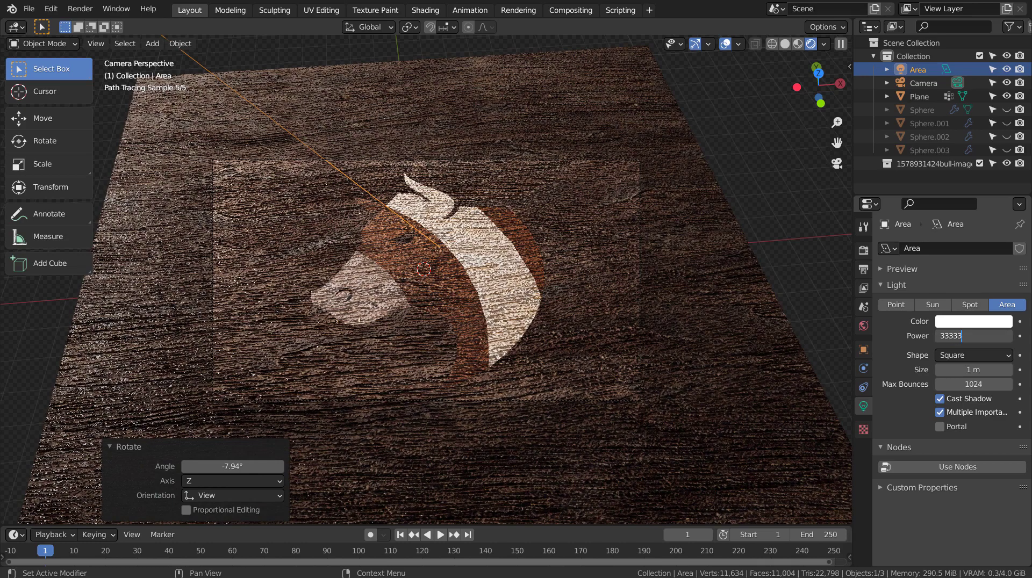
type("33")
key("Return")
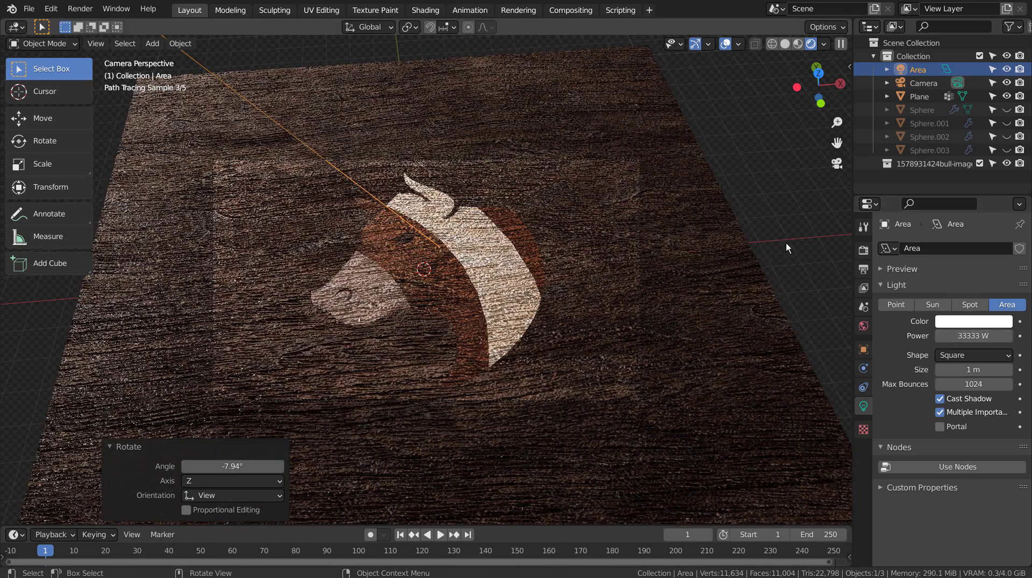
left_click(786, 243)
scroll(396, 265, "up", 5)
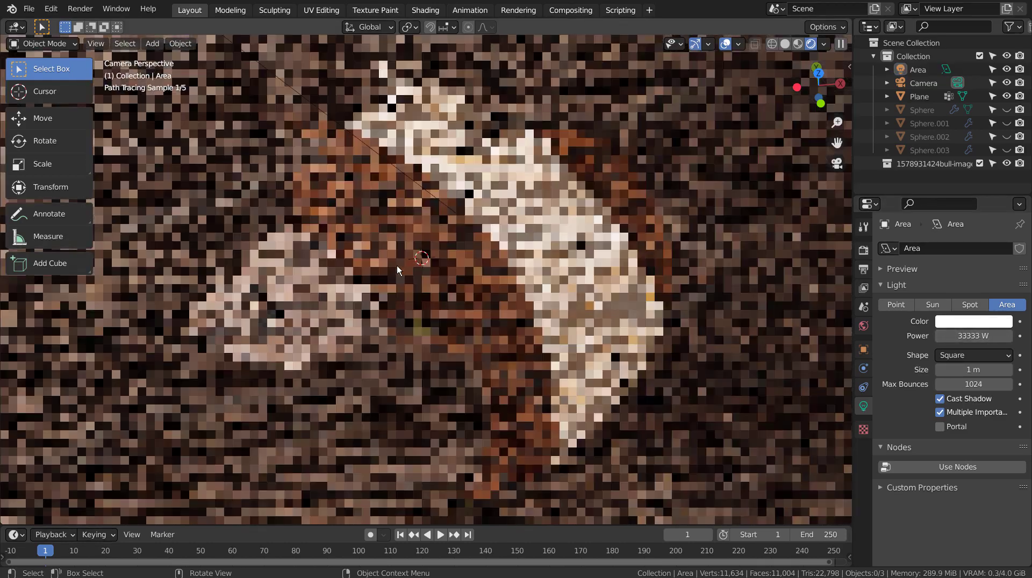
scroll(397, 266, "down", 4)
scroll(396, 266, "down", 3)
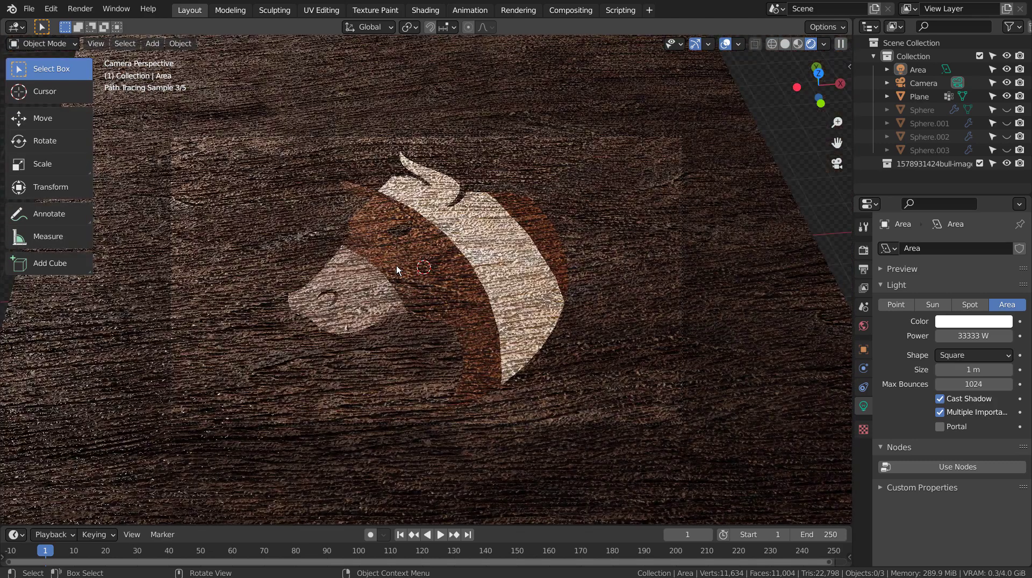
left_click(570, 10)
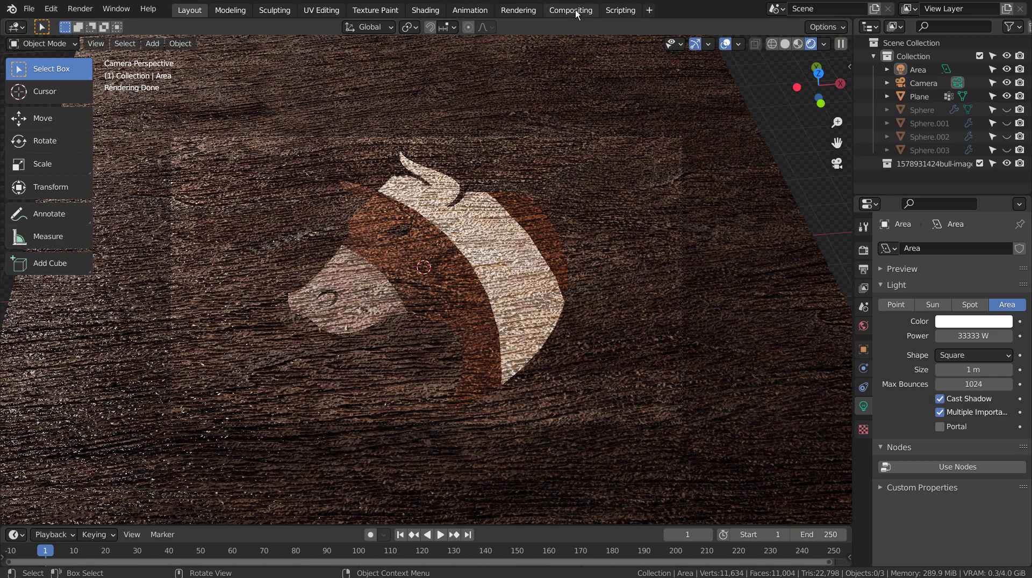
left_click(189, 10)
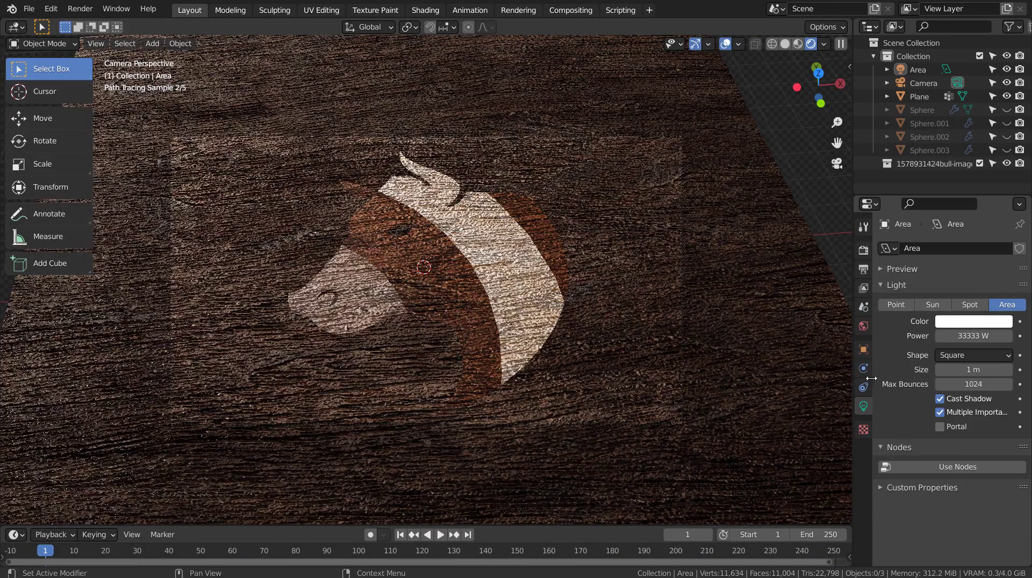
Set the Cycles render samples to 32 and the viewport samples to 1.
left_click(863, 250)
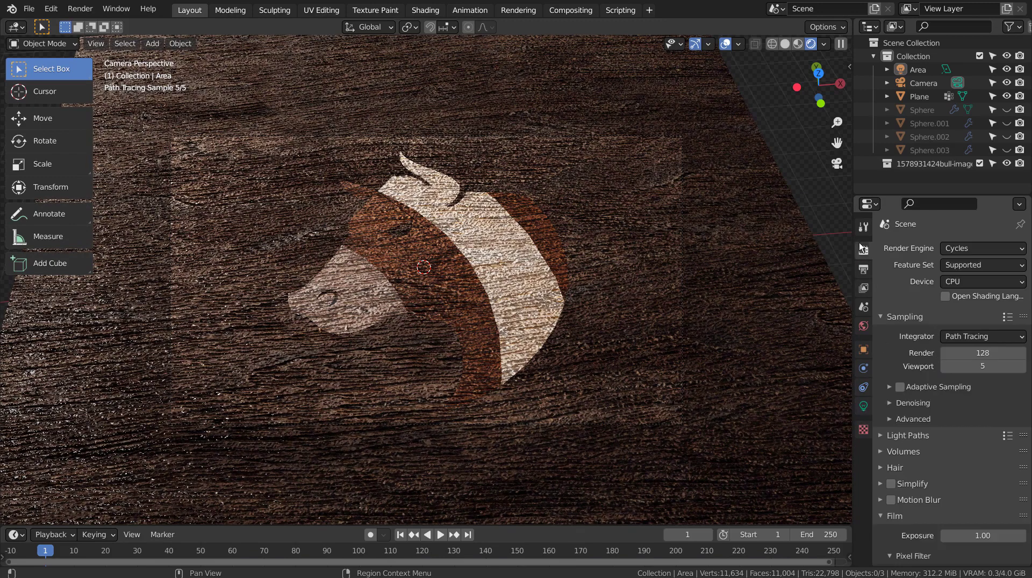
left_click(983, 353)
type("32")
key("Tab")
type("1")
key("Return")
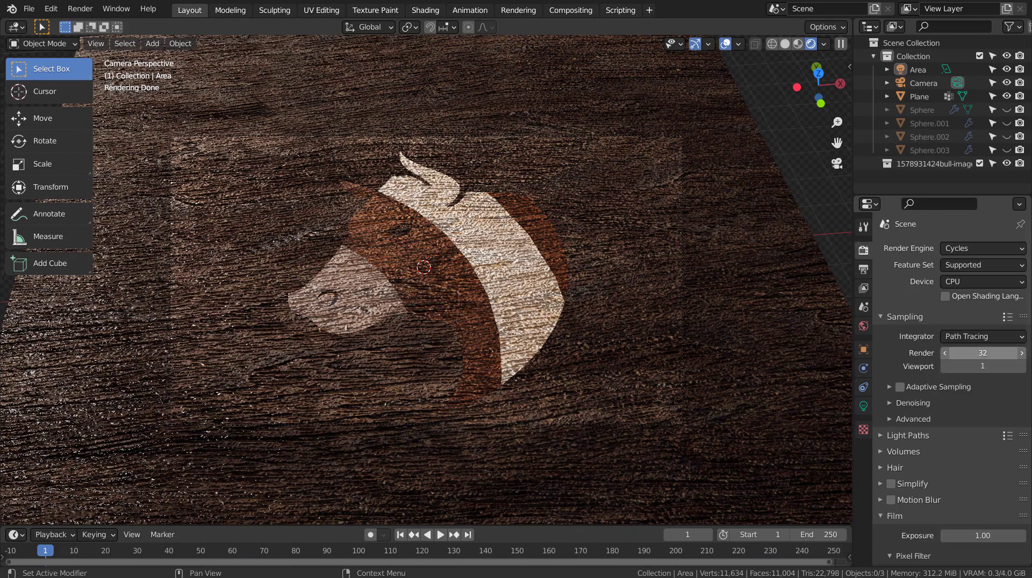
Switch the camera view to Solid shading, save the file and try a test render.
left_click(784, 44)
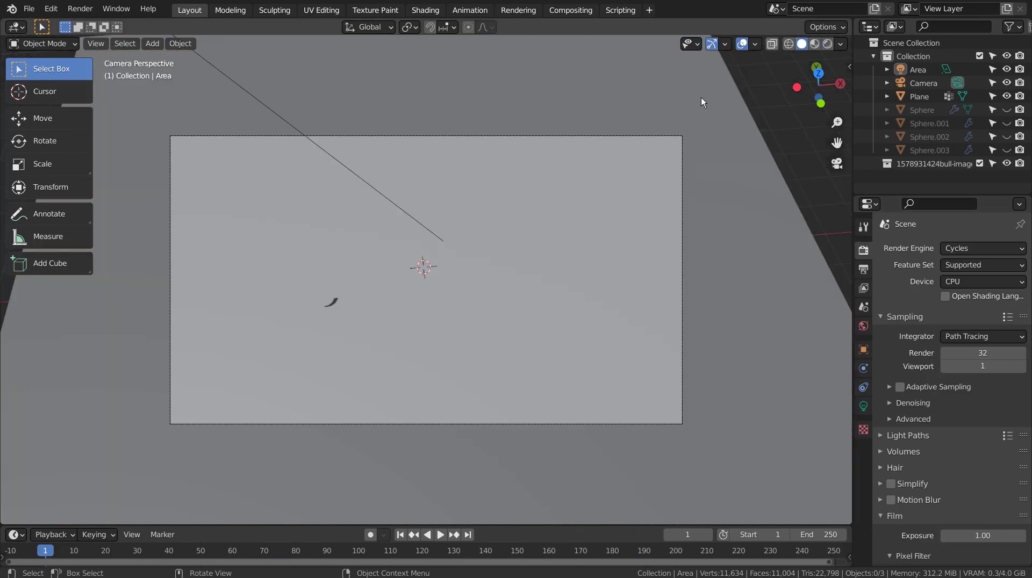
left_click(542, 102)
key("ctrl+s")
key("F12")
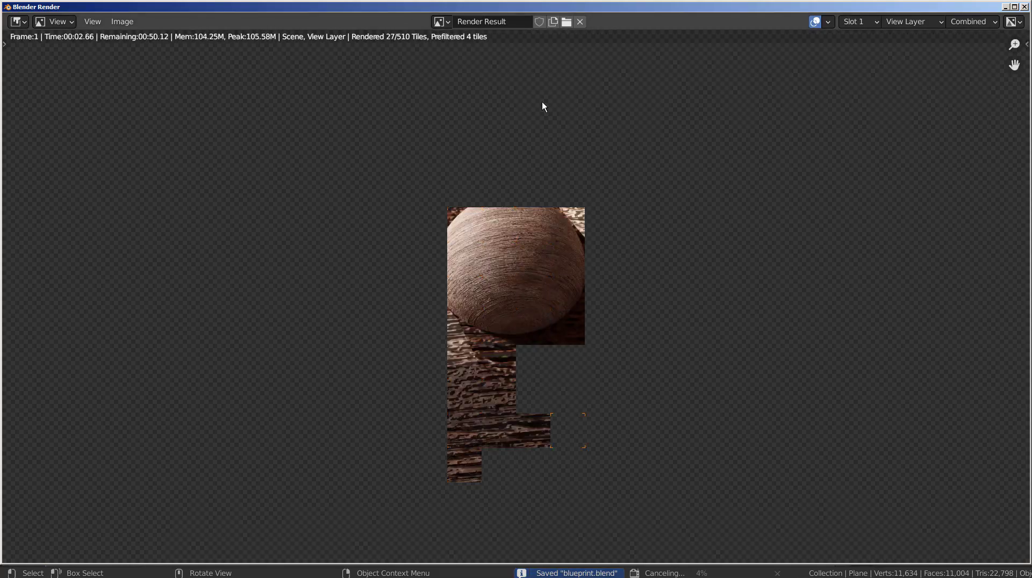
key("Escape")
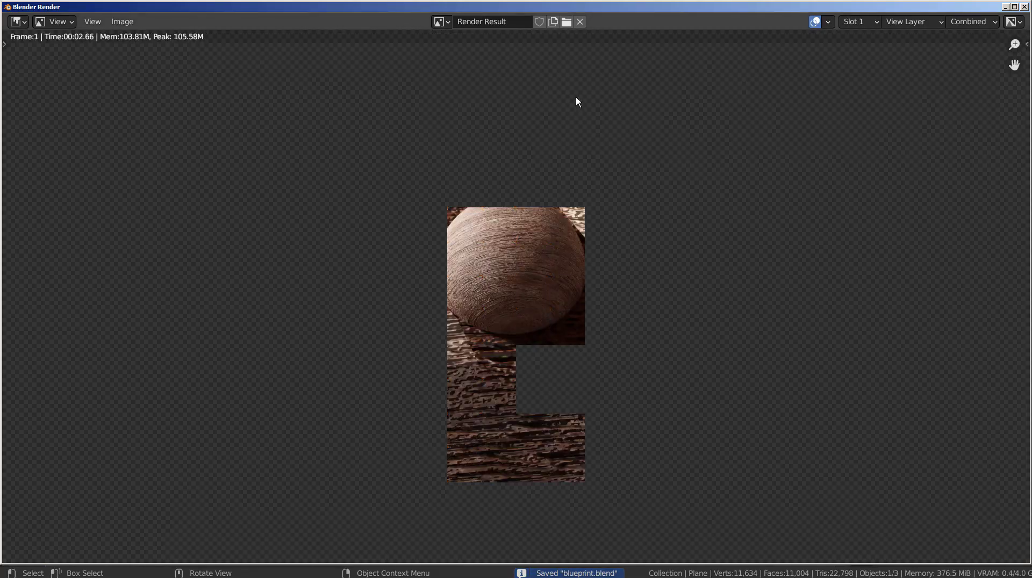
left_click(1024, 7)
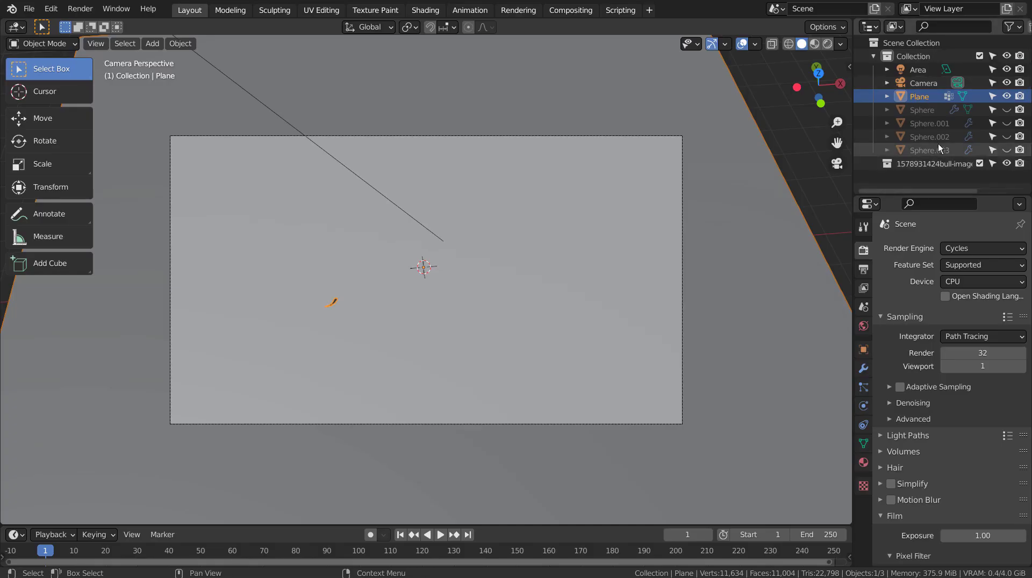
Disable Sphere through Sphere.003 in renders, then save the file and render the bull image.
left_click_drag(1023, 112, 1019, 152)
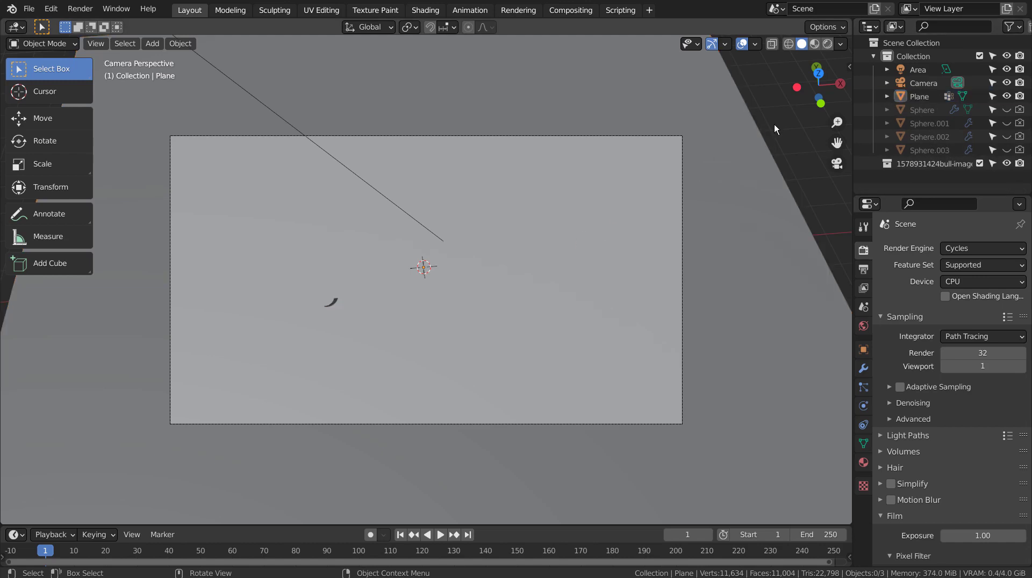
key("ctrl+s")
key("F12")
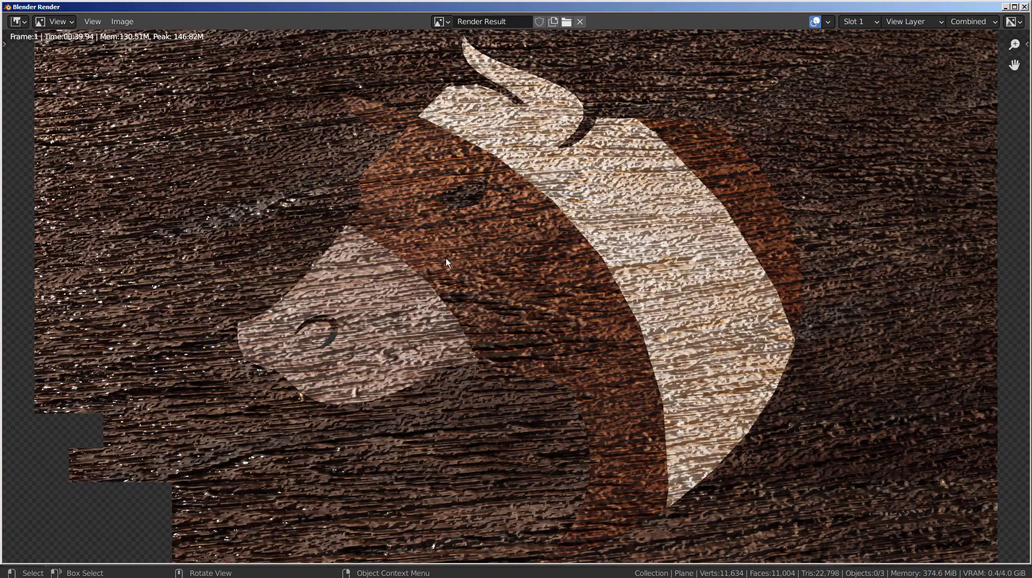
left_click(1026, 6)
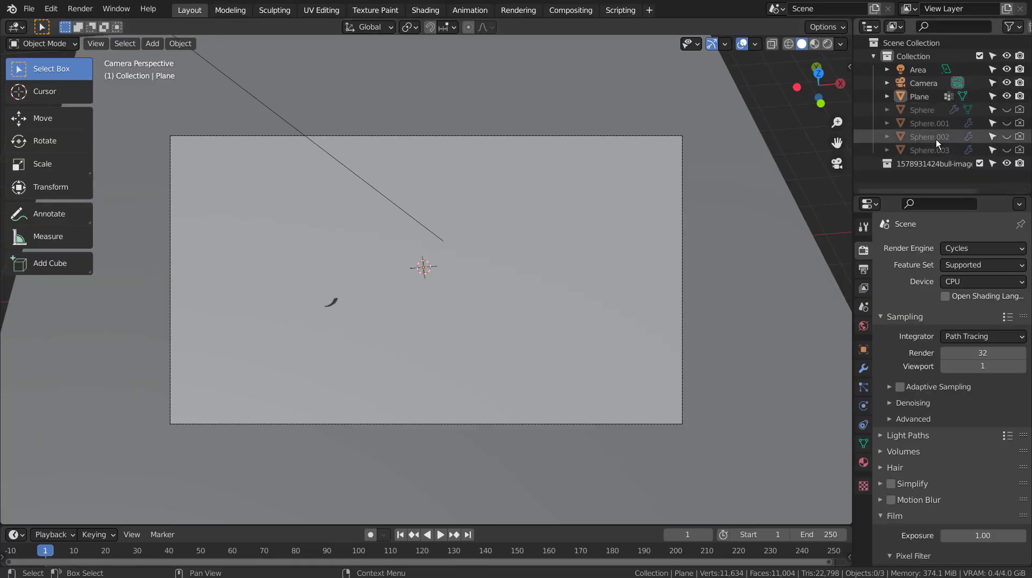
Delete the area light and replace the world's forest.exr background color with a Sky Texture.
left_click(922, 68)
key("Delete")
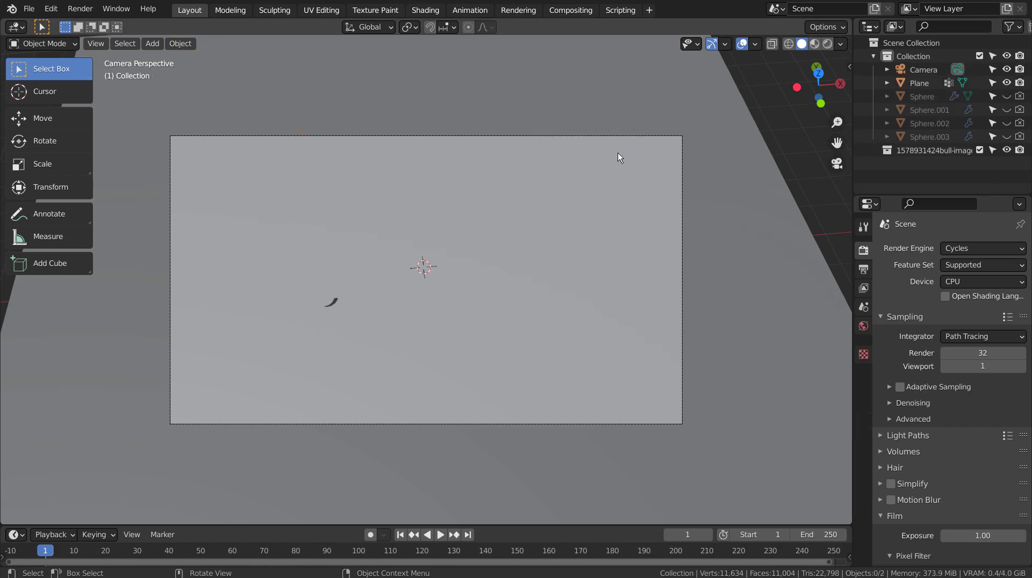
left_click(863, 326)
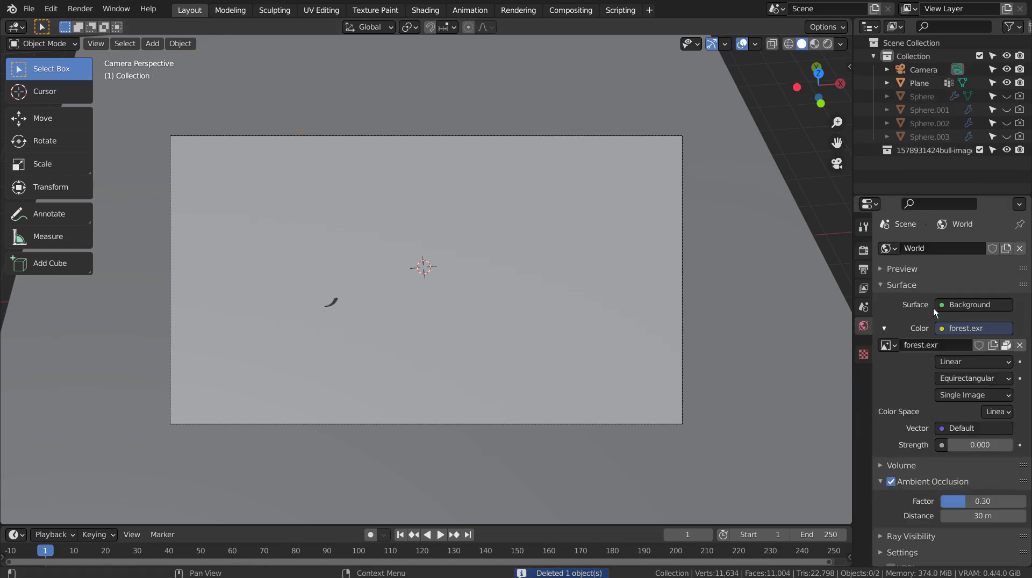
left_click(944, 329)
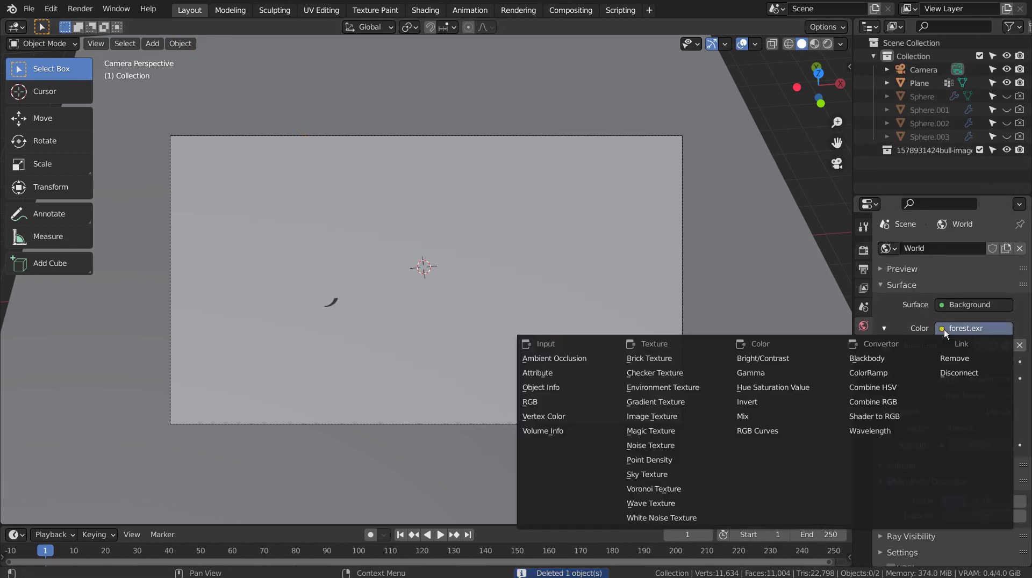
left_click(674, 473)
Show the camera view in Rendered shading and set the world background strength to 1.
left_click(827, 44)
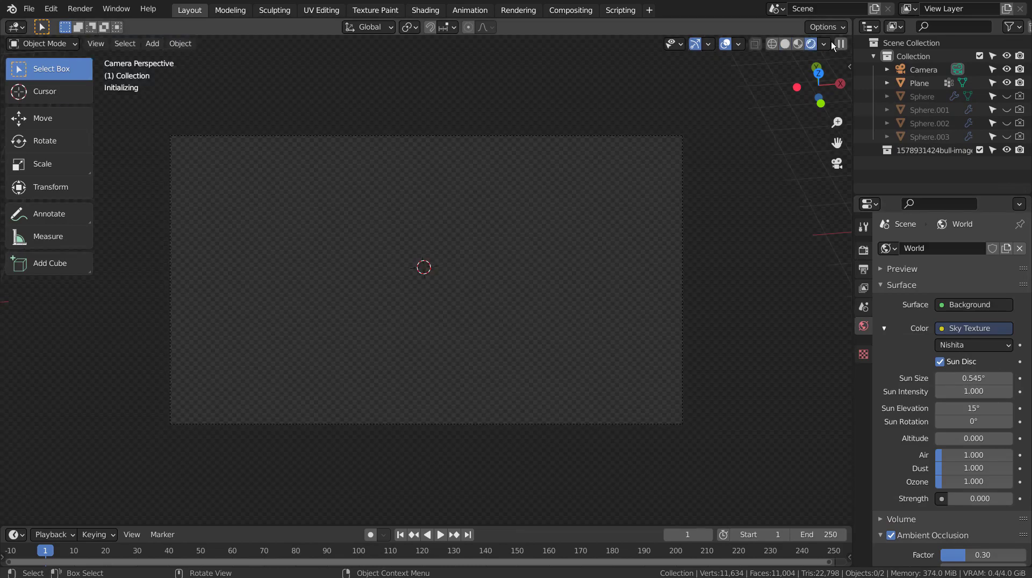
left_click(974, 499)
type("1")
key("Return")
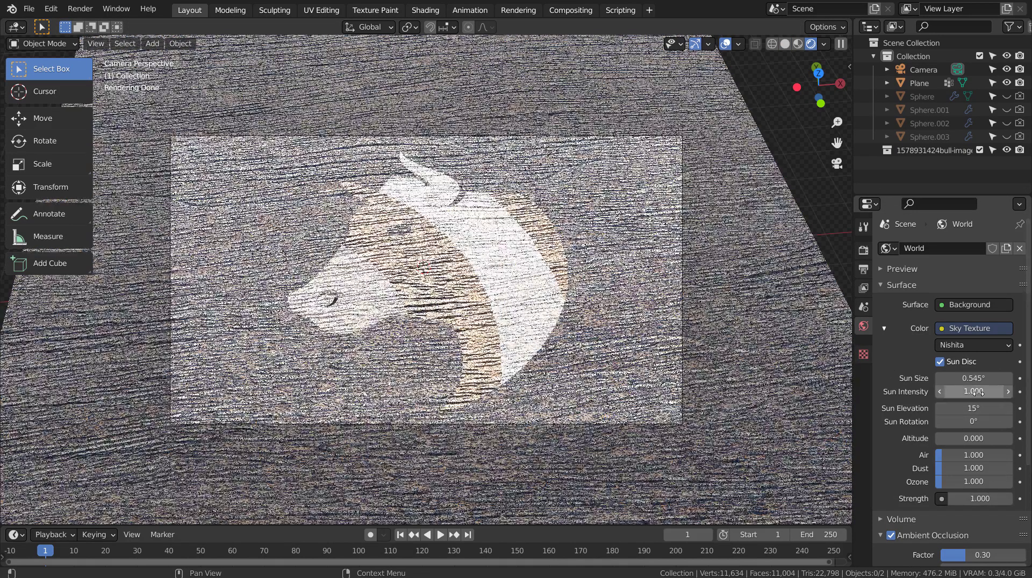
Set the sky texture's sun intensity to 0.3 and the world background strength to 0.2.
left_click(978, 393)
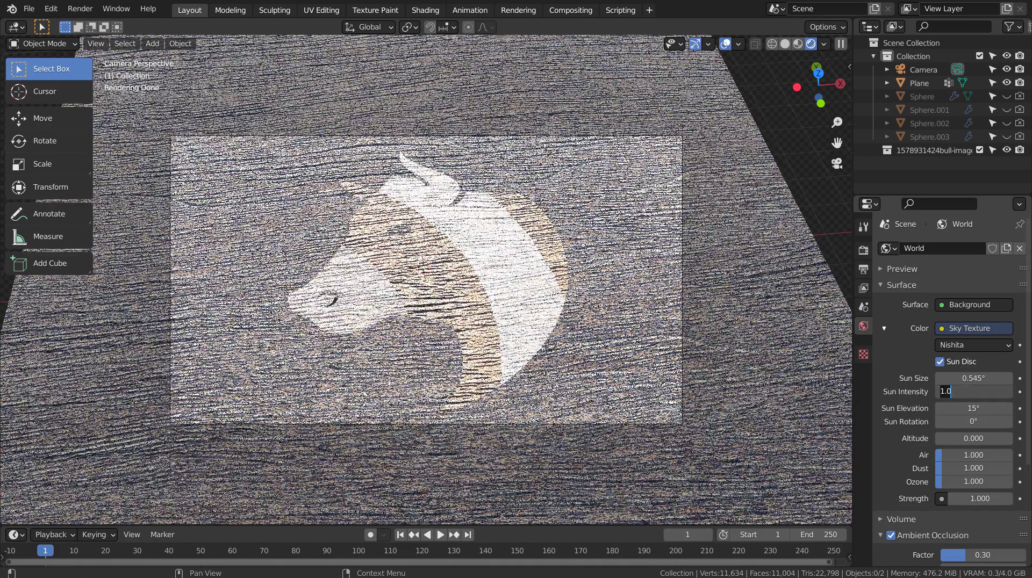
type(".3")
key("Return")
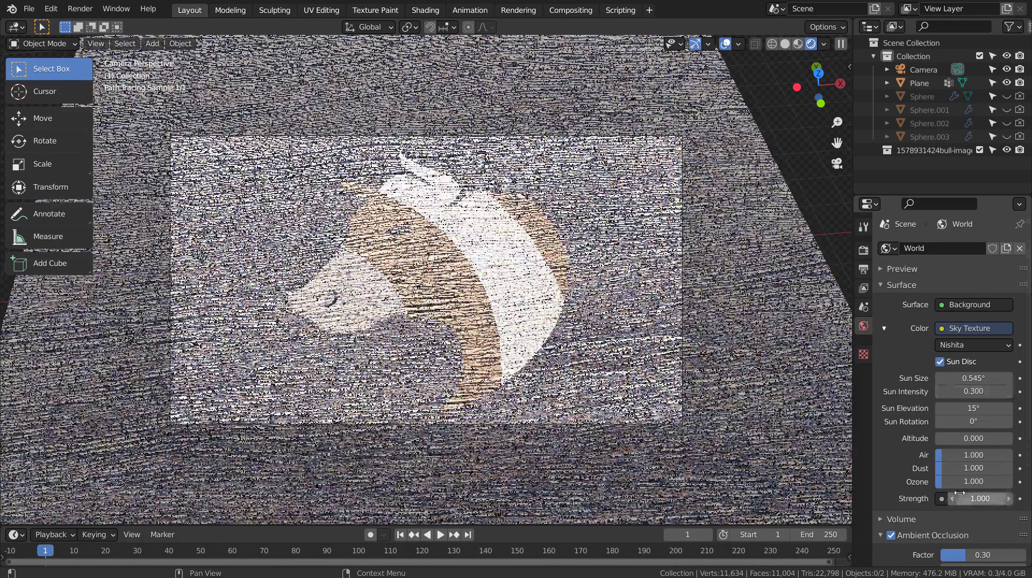
left_click(966, 498)
type(".2")
key("Return")
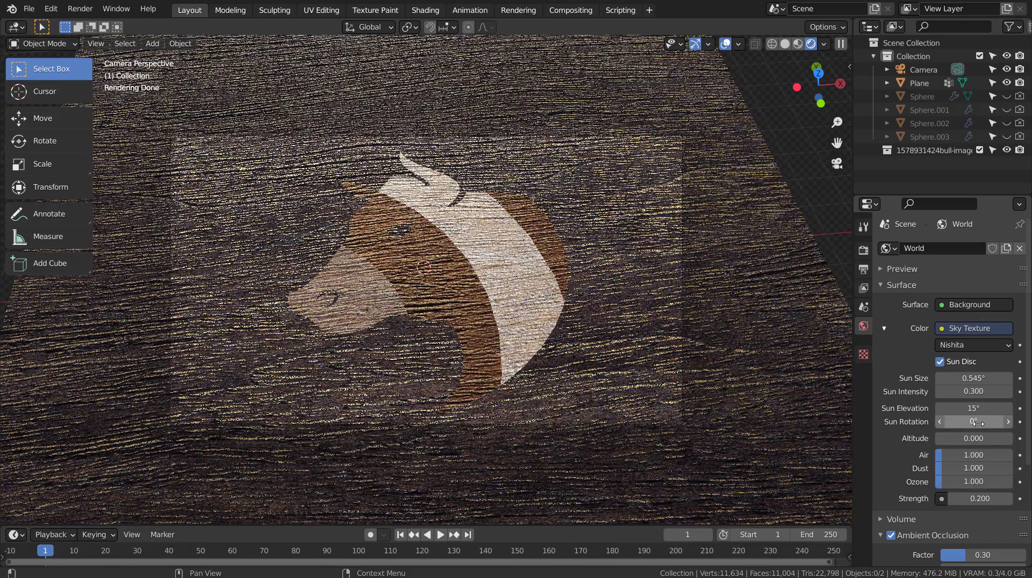
Try a sun elevation of 34° on the sky texture and settle on 45°.
left_click(973, 409)
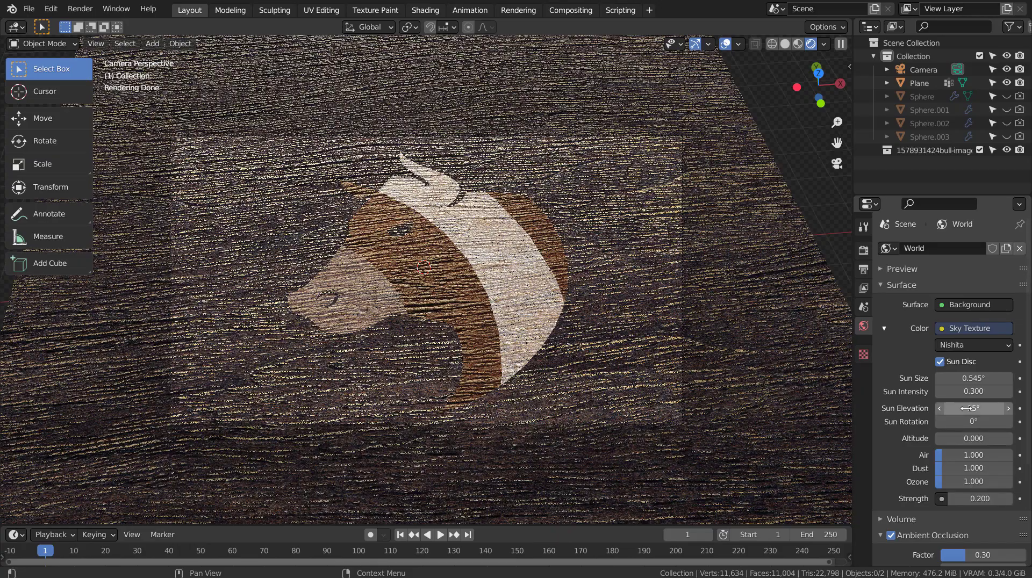
type("34")
key("Return")
left_click(973, 408)
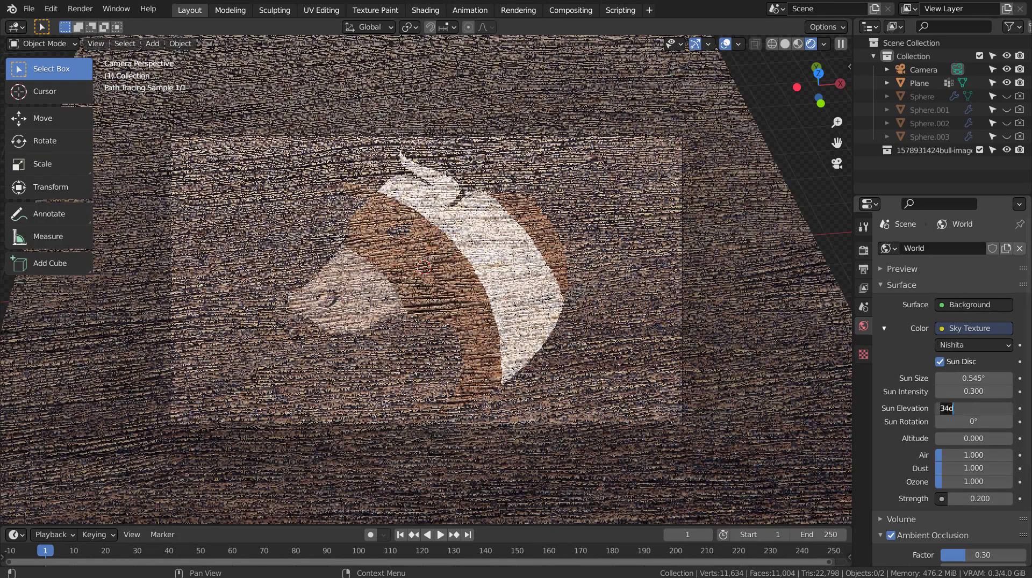
type("45")
key("Return")
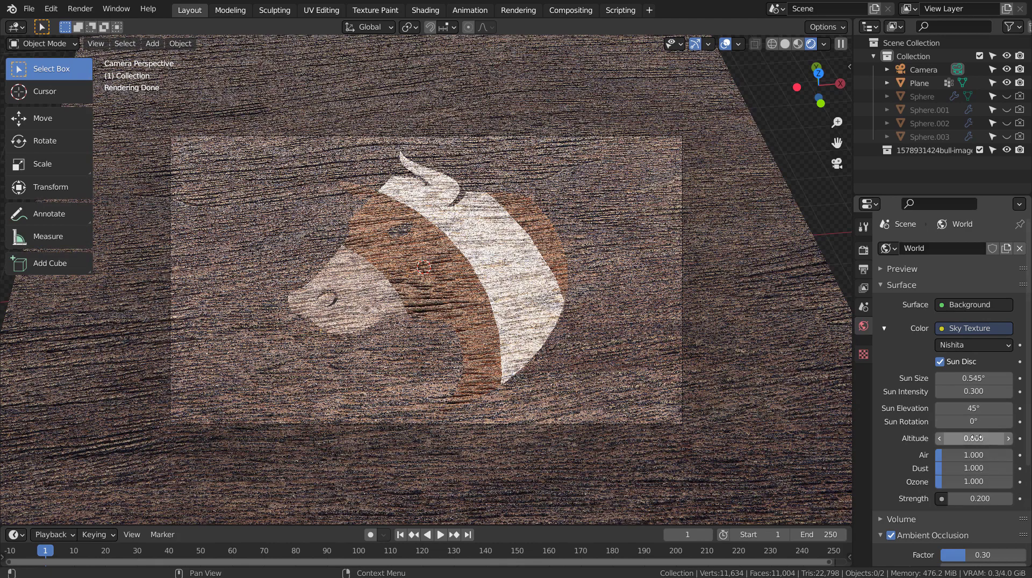
Set the world background strength to 0.
left_click(978, 499)
type("0.2")
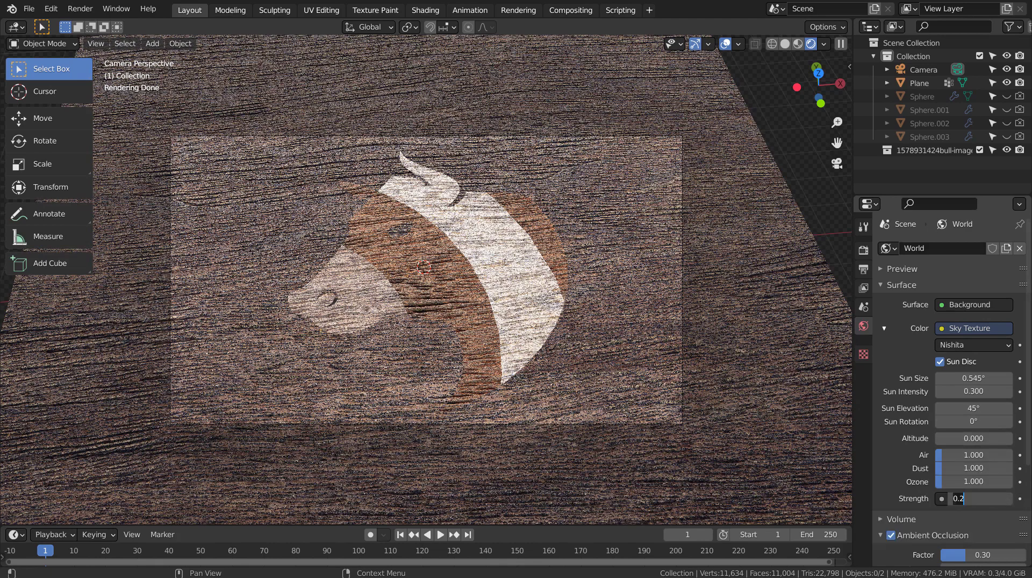
key("Return")
Add a point light and move it in top view about -6.85 m in X and 4.8 m in Y.
key("shift+a")
mouse_move(529, 217)
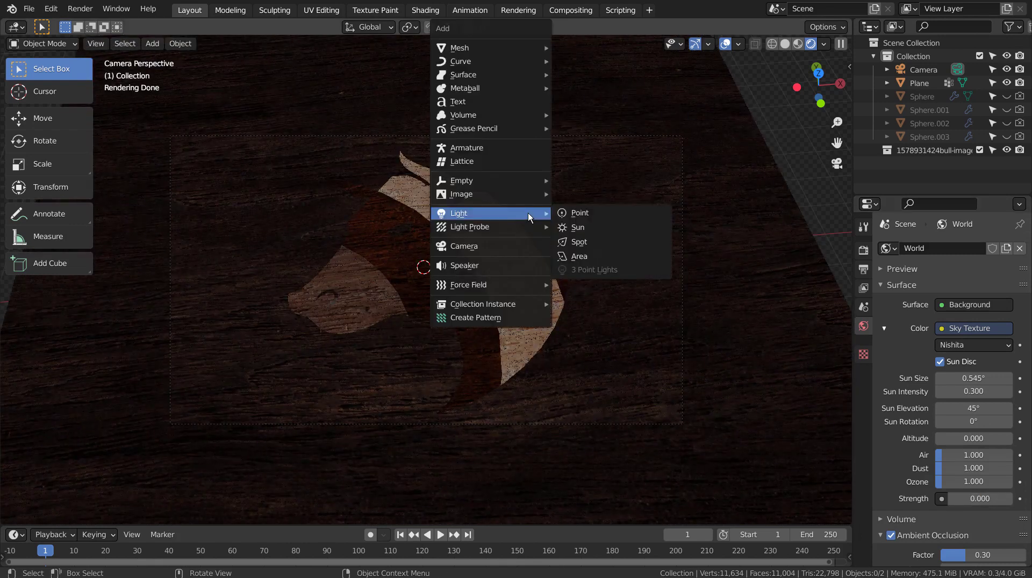
left_click(575, 213)
key("KP_7")
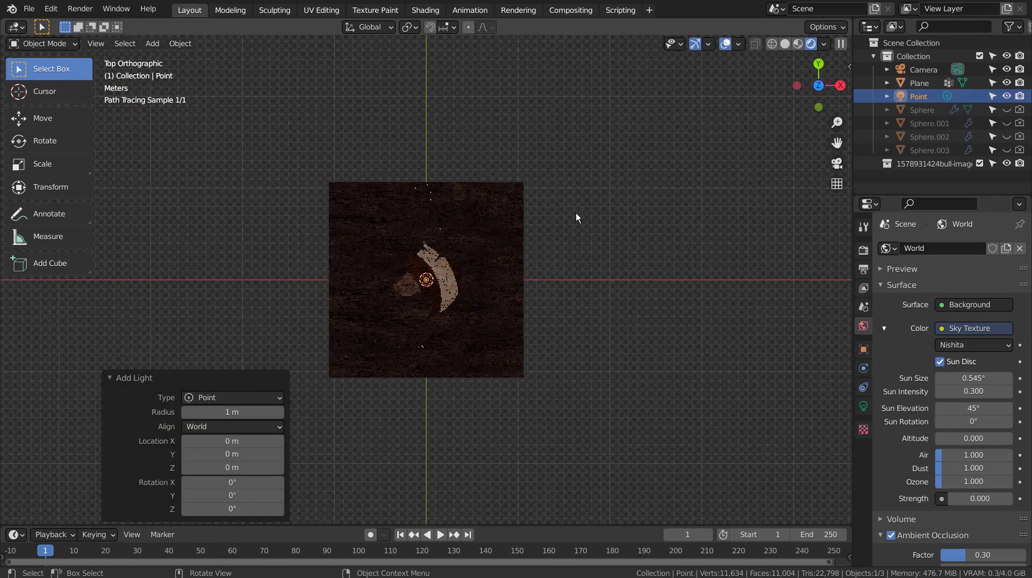
key("g")
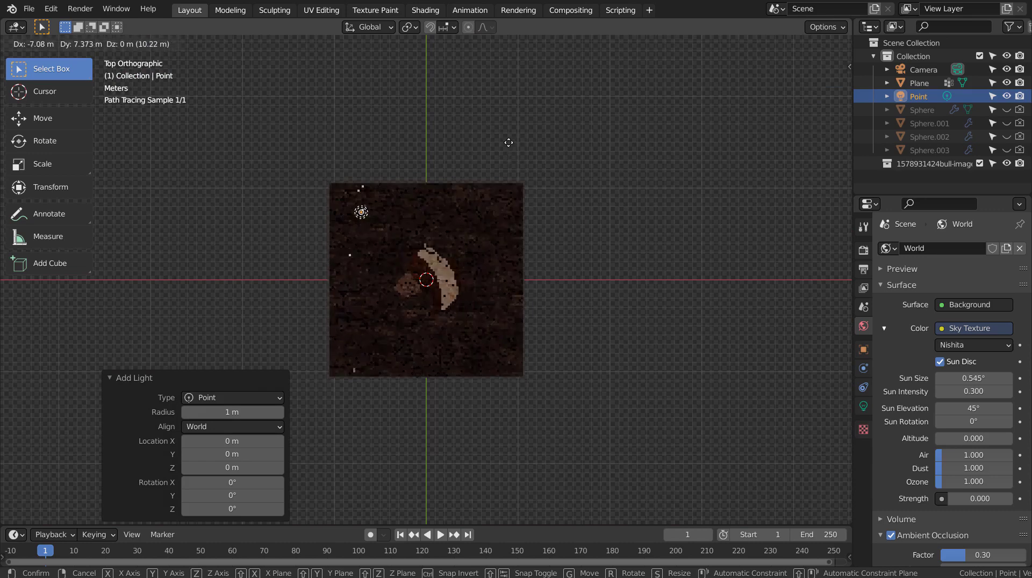
left_click(510, 165)
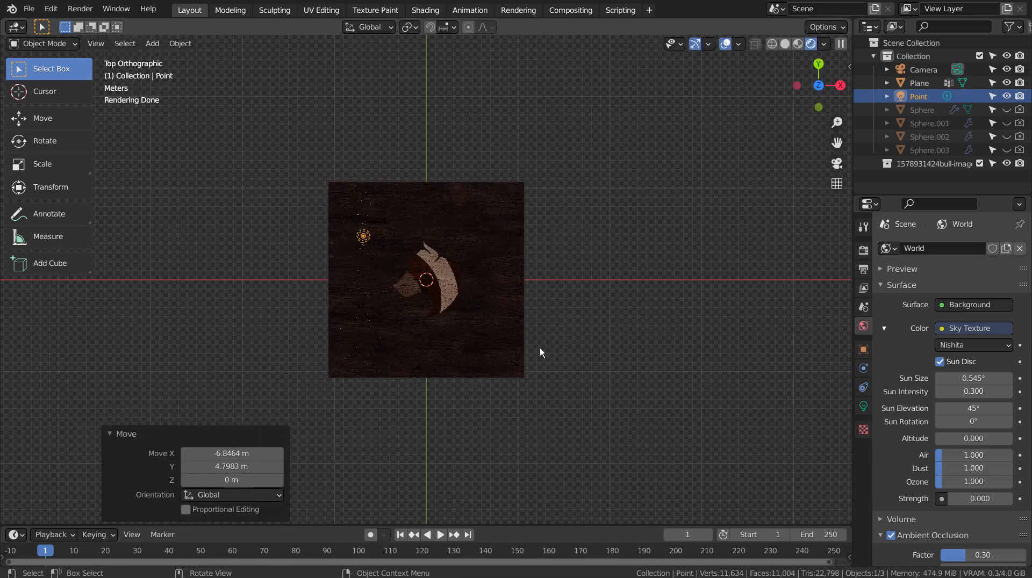
Raise the point light about 8.19 m along Z and return to the camera view.
middle_click_drag(539, 347, 594, 215)
key("g")
key("z")
left_click(585, 140)
middle_click_drag(616, 255, 617, 258)
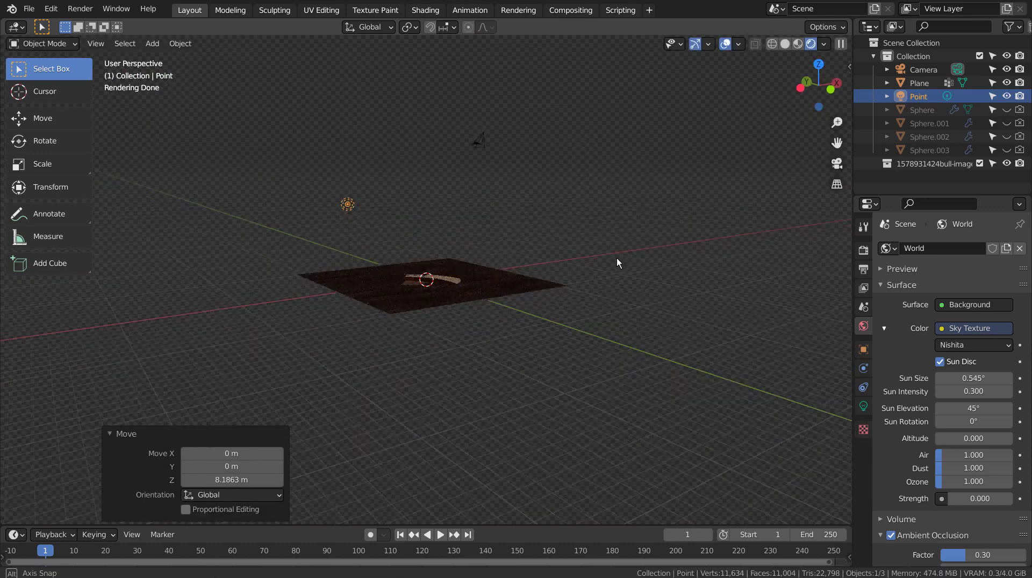
key("KP_7")
key("KP_0")
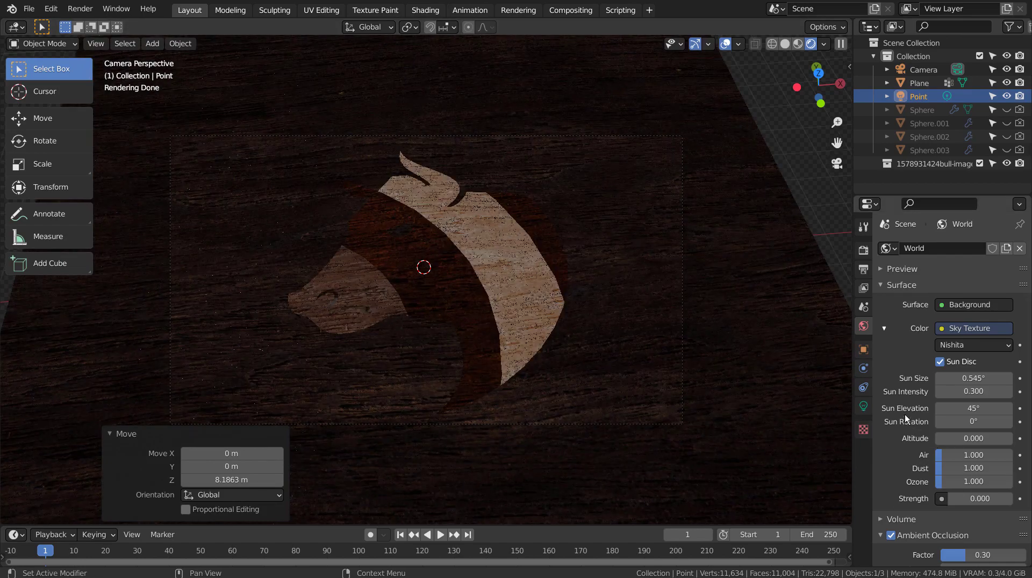
Set the point light's power to 11111 W.
left_click(863, 406)
left_click(973, 336)
type("11")
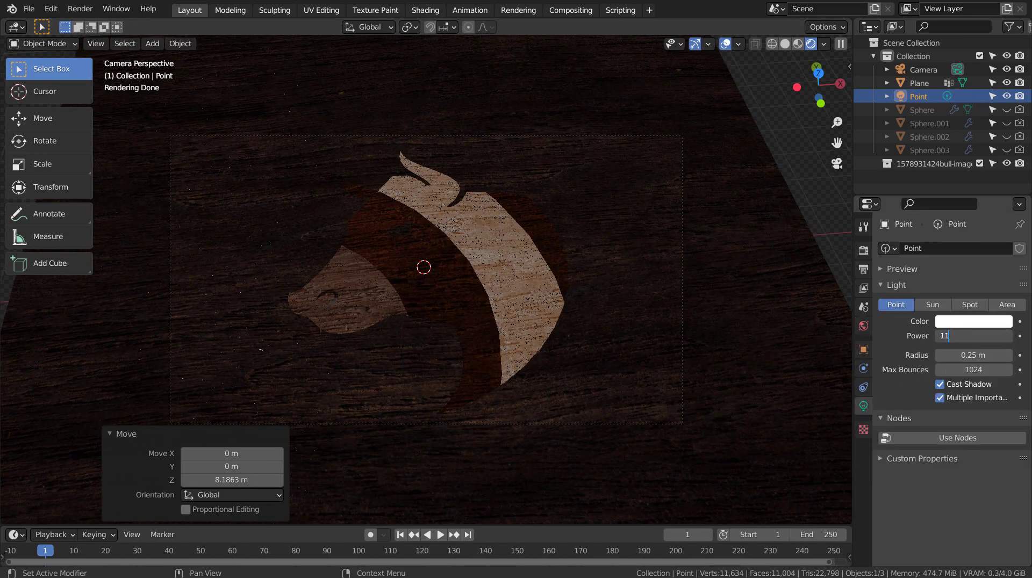
type("111")
key("Return")
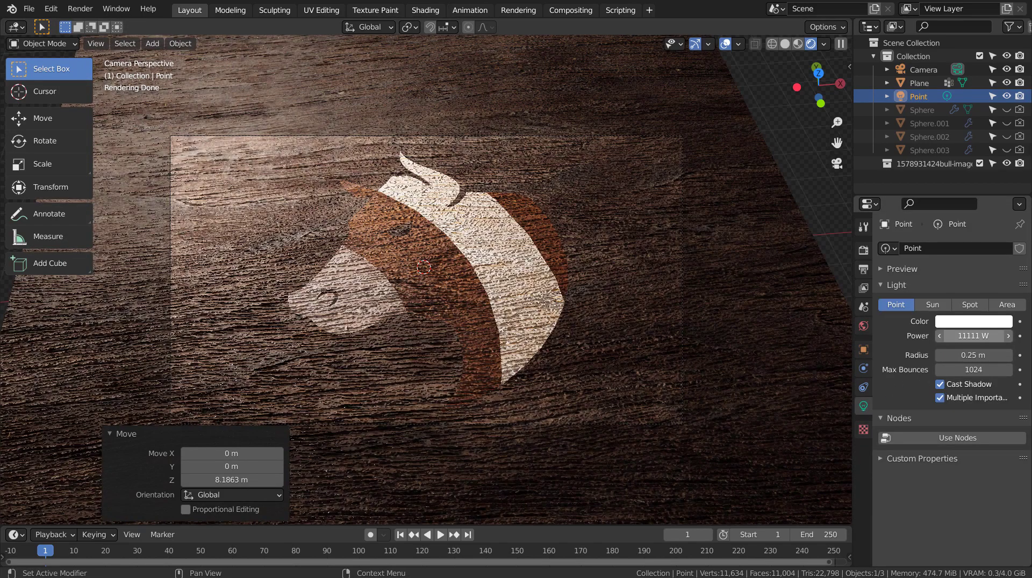
Try 55555 W and 33333 W for the point light's power, and restore it to 11111 W.
left_click(973, 336)
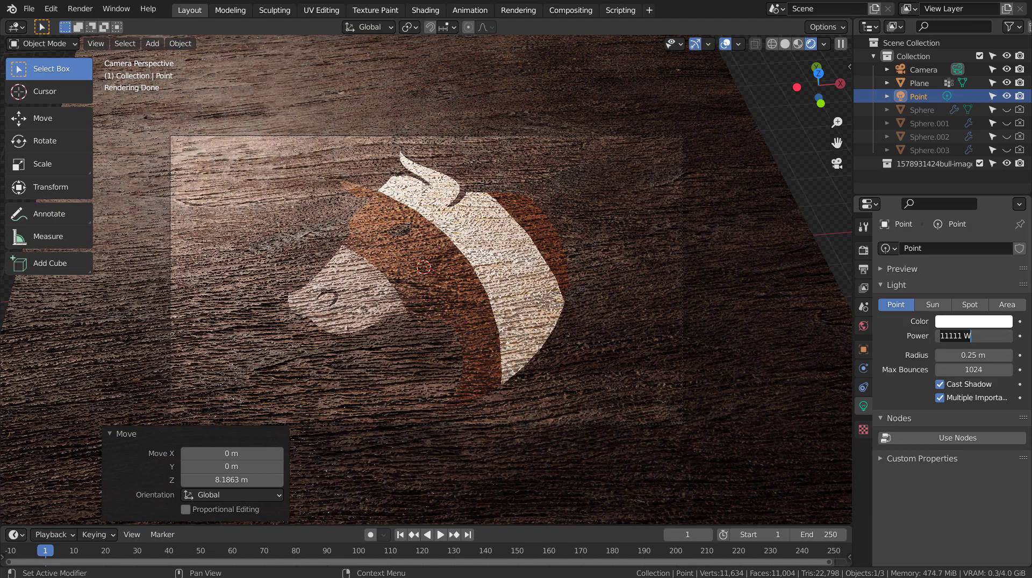
type("55555")
key("Return")
left_click(973, 335)
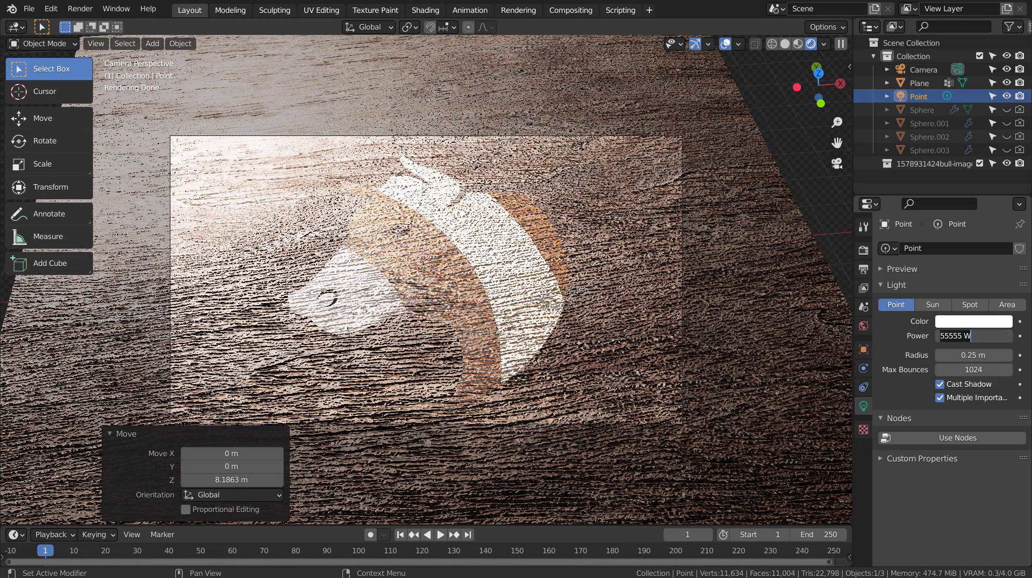
type("33333")
key("Return")
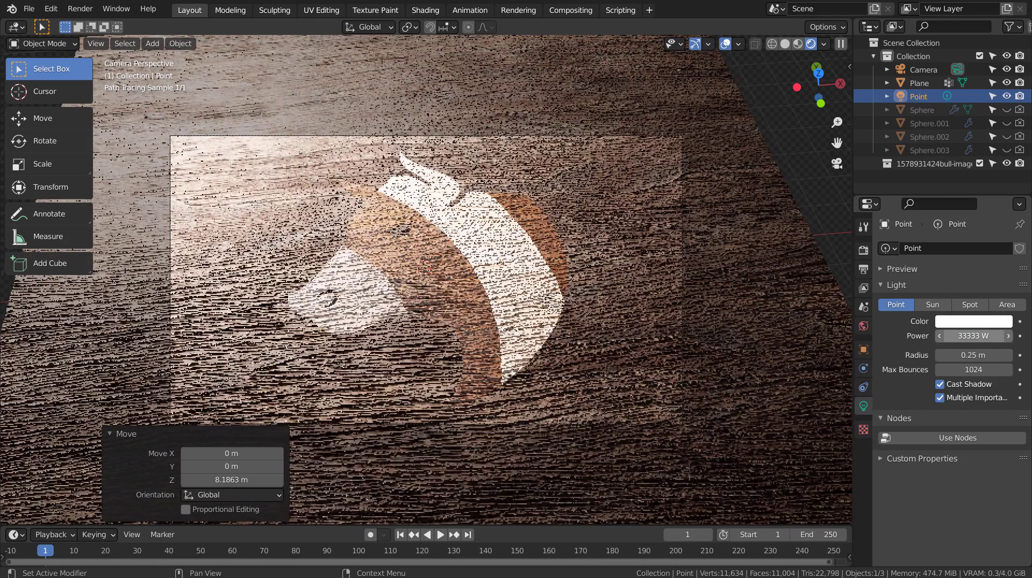
left_click(973, 336)
type("11111")
key("Return")
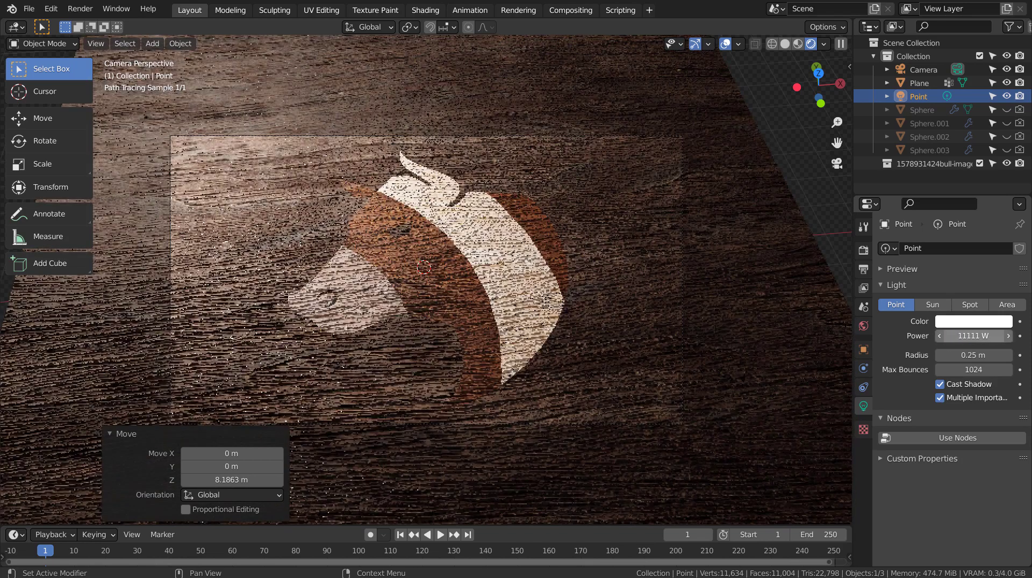
Reduce the point light's power to 5555 W.
left_click(973, 336)
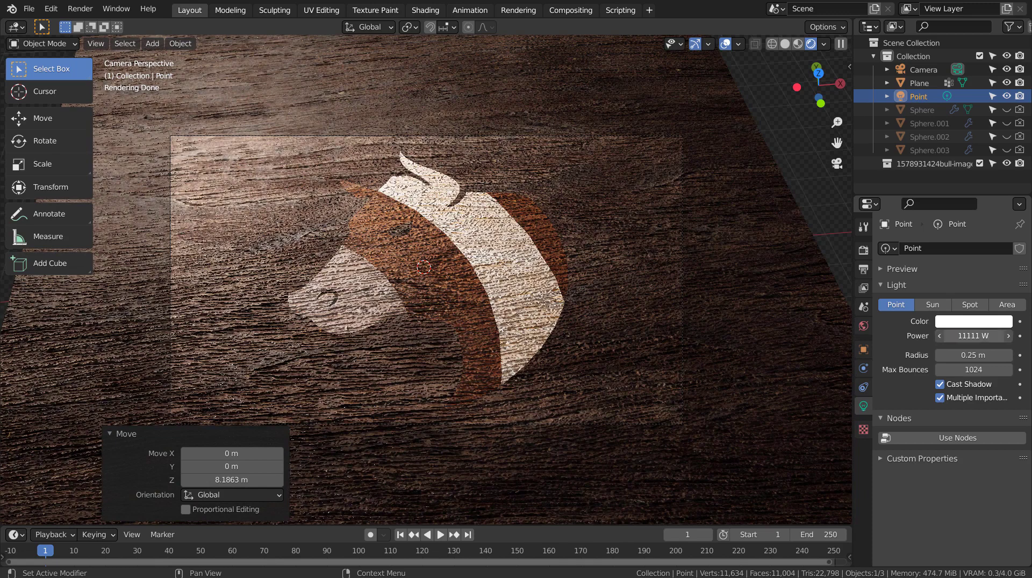
type("555")
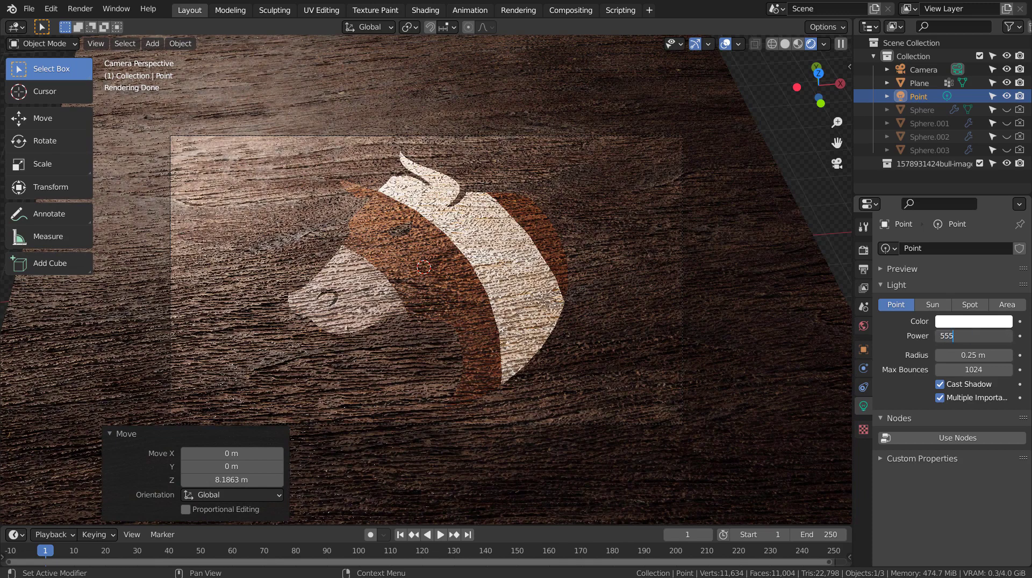
type("5")
key("Return")
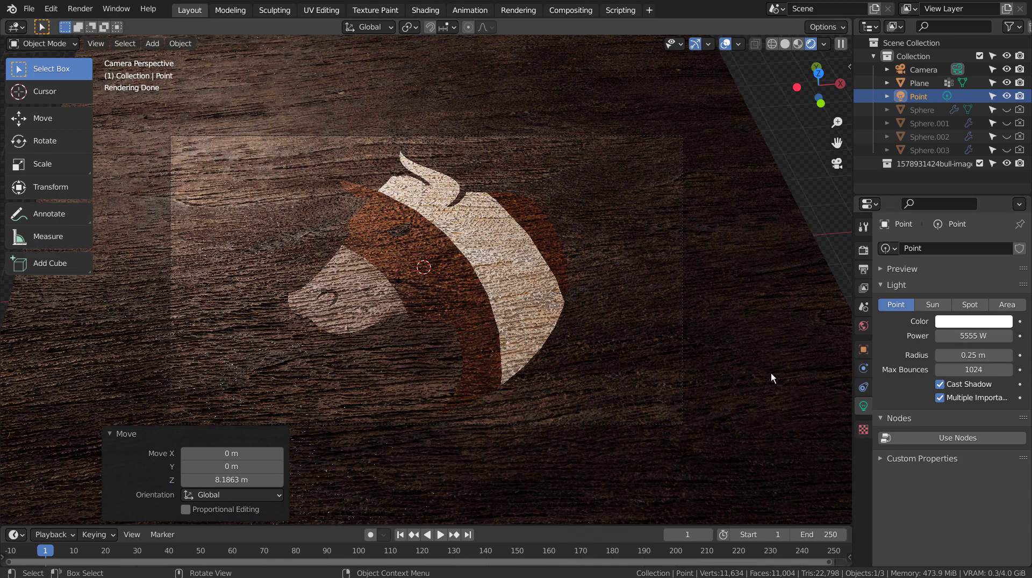
Set the Cycles viewport samples to 5.
left_click(863, 251)
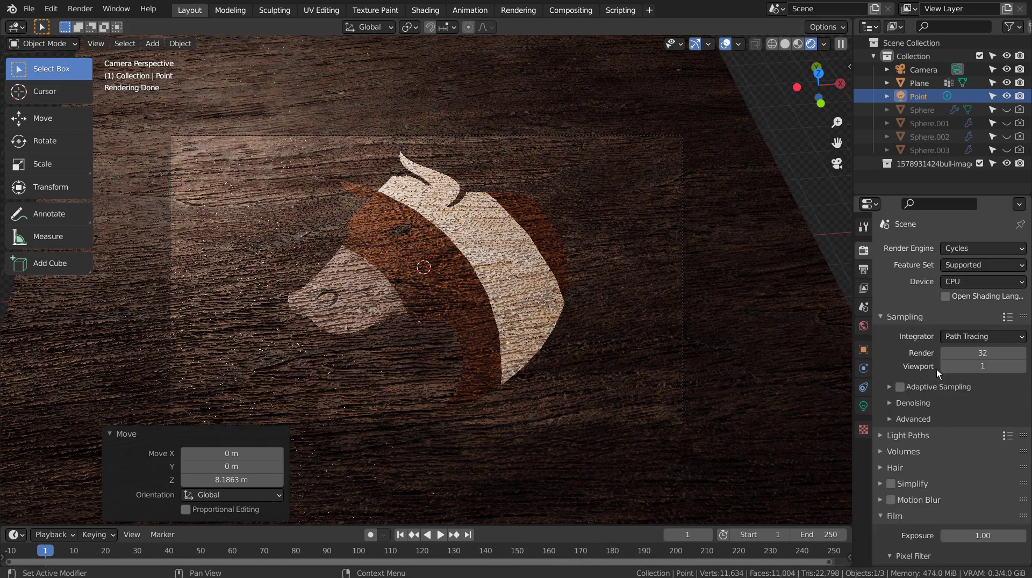
double_click(962, 366)
type("5")
key("Return")
Turn the world's ambient occlusion off and back on to compare the lighting.
left_click(866, 323)
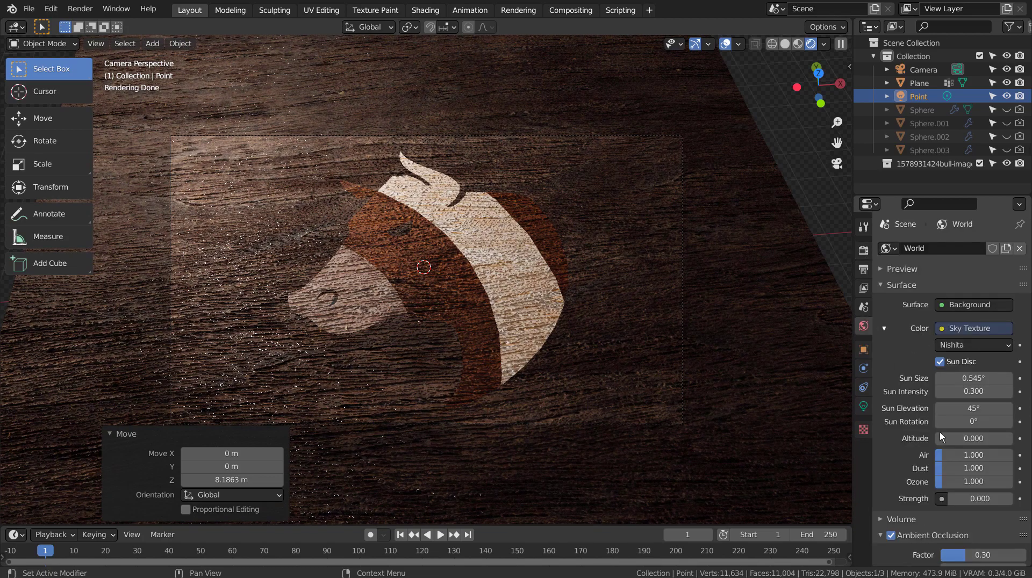
left_click(894, 538)
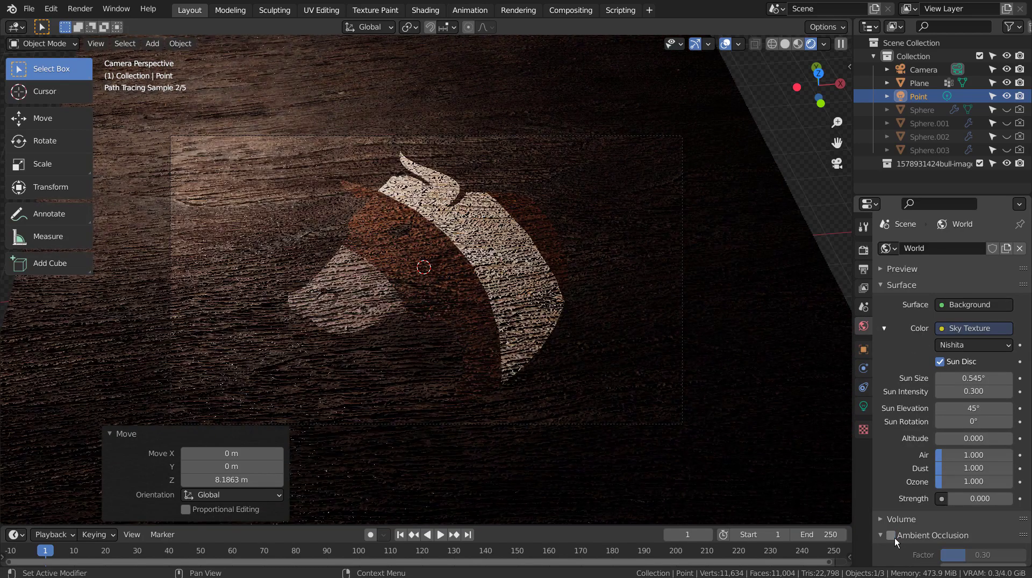
left_click(891, 535)
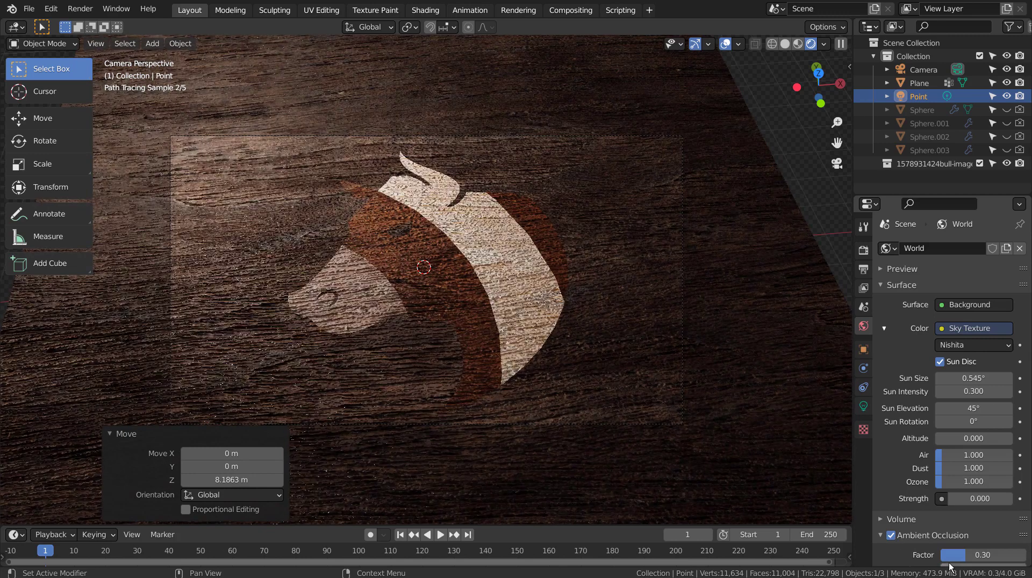
Try ambient occlusion factors of 0.5 and 0.3, and settle on 0.1.
left_click(962, 555)
type("0.5")
key("Return")
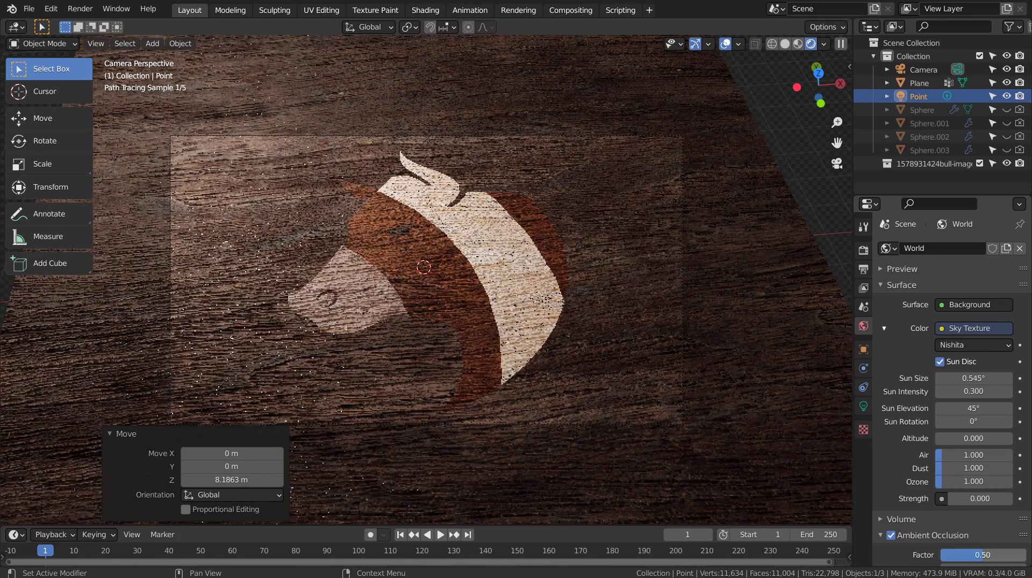
left_click(959, 556)
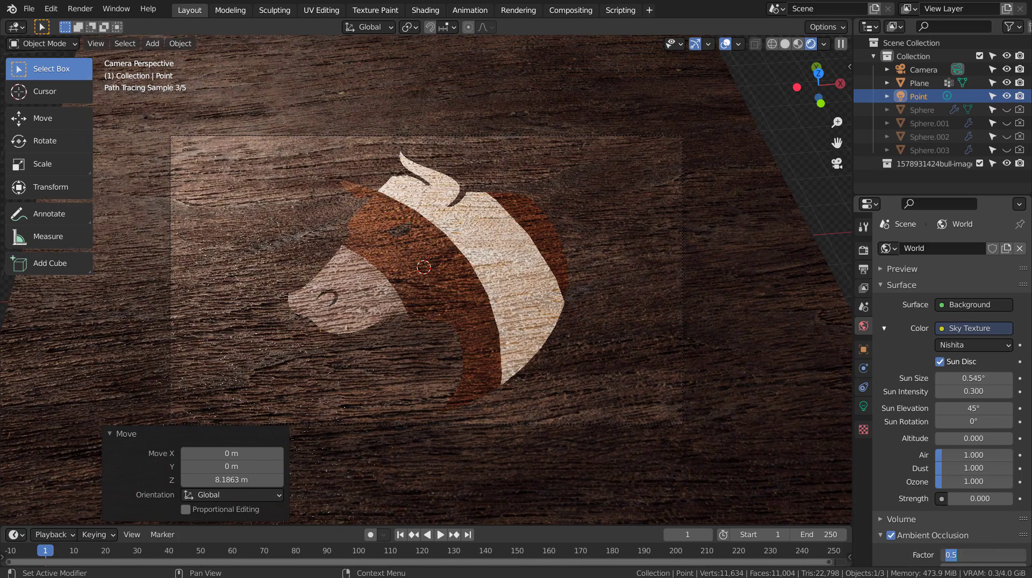
type(".3")
key("Return")
left_click(959, 557)
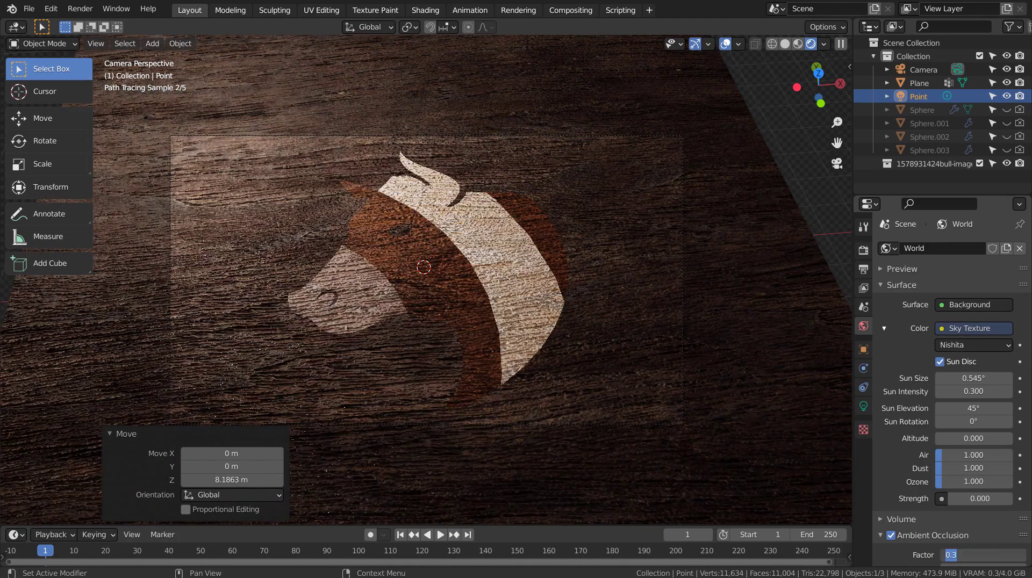
type(".1")
key("Return")
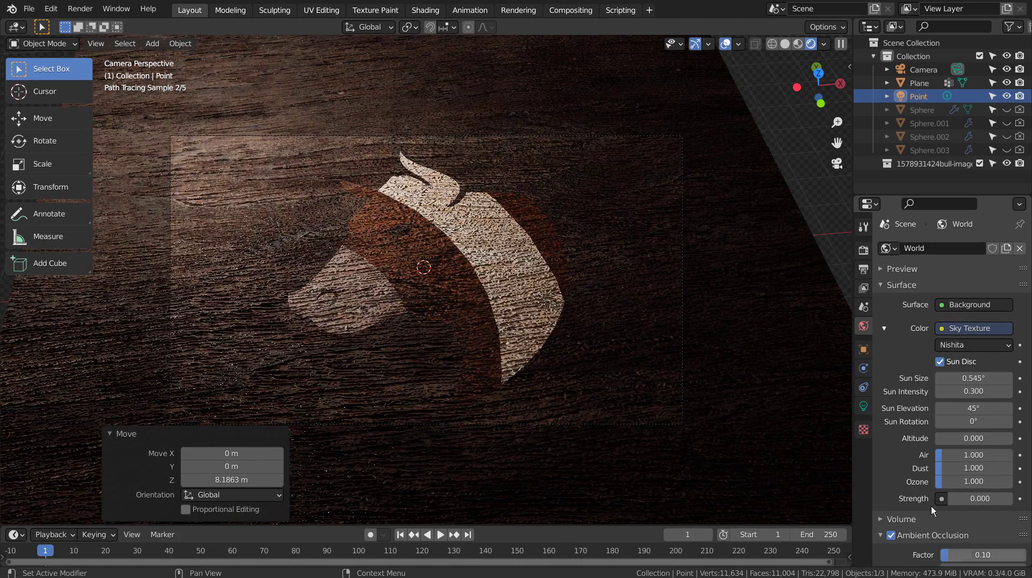
Try 7777 W for the point light's power and settle on 8888 W.
left_click(922, 96)
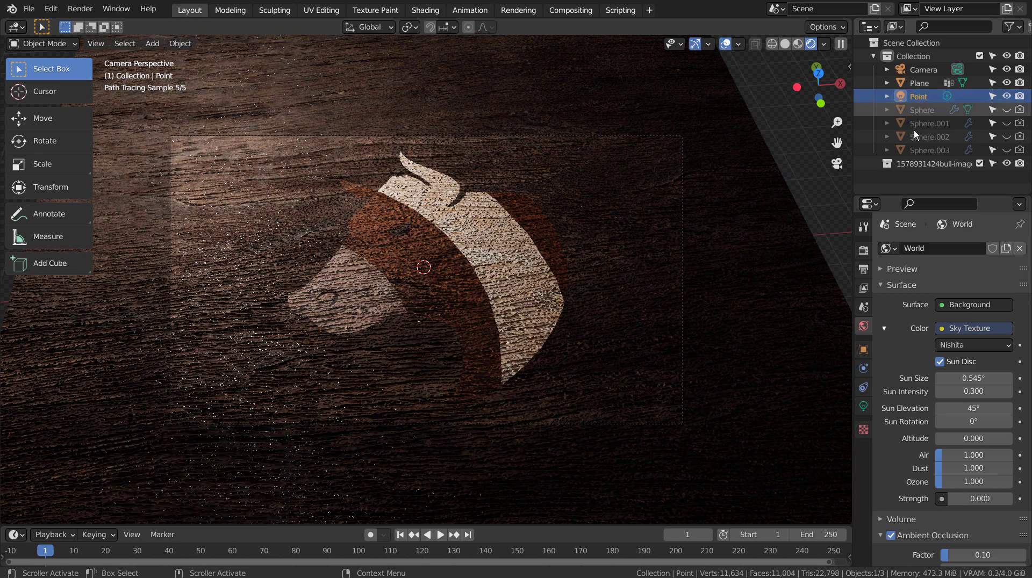
left_click(864, 406)
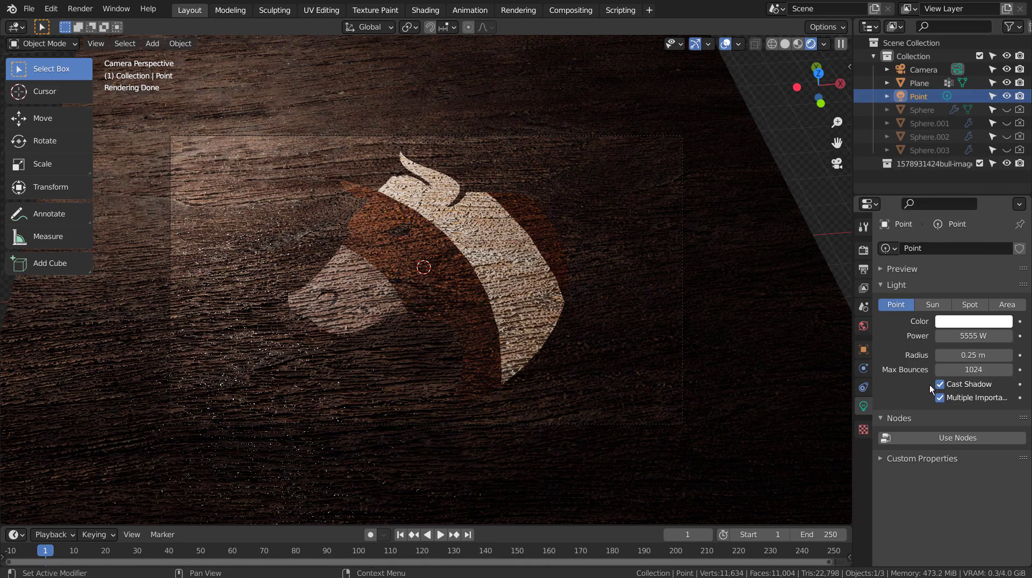
left_click(973, 336)
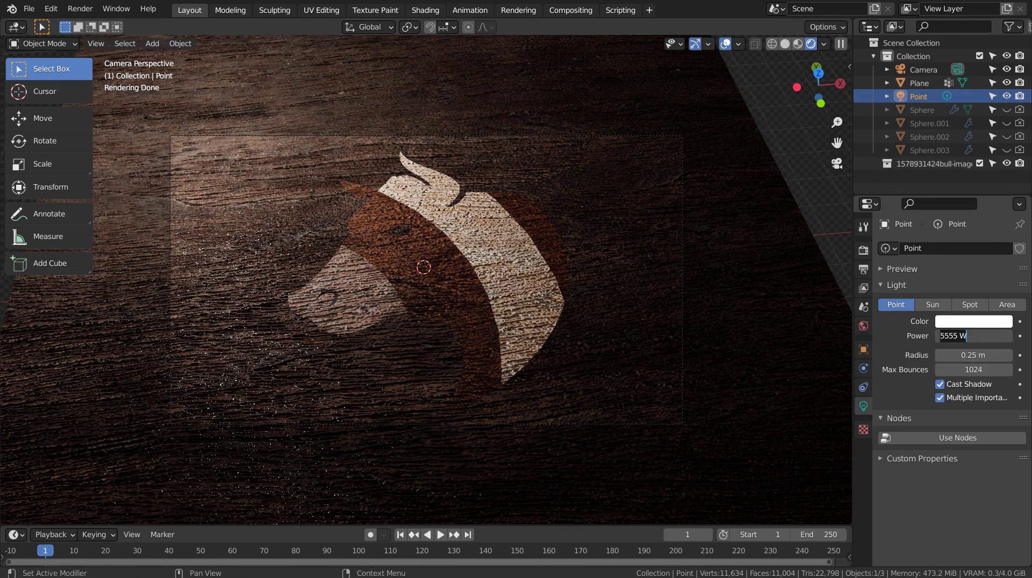
type("7777")
key("Return")
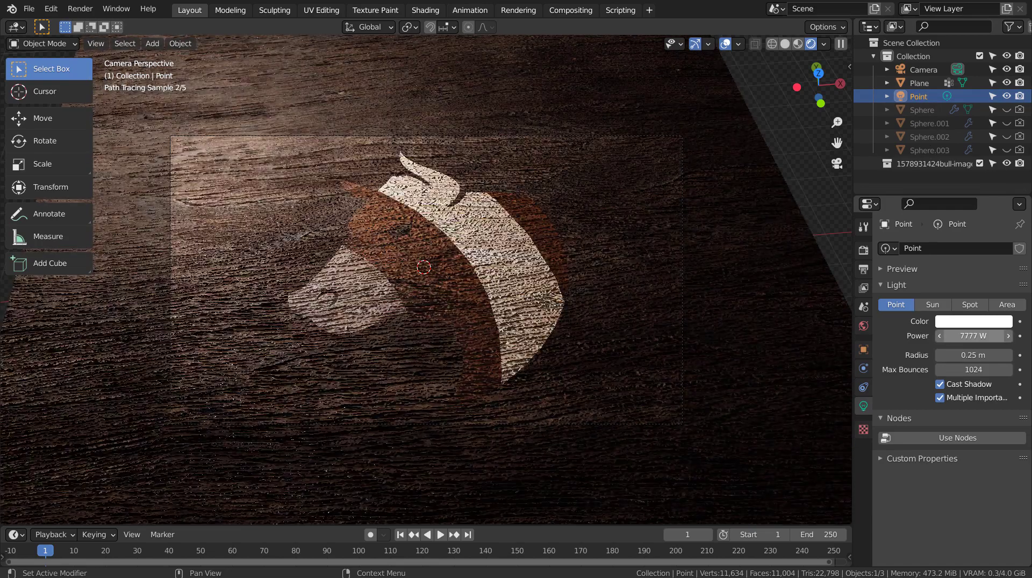
left_click(973, 336)
type("8888")
key("Return")
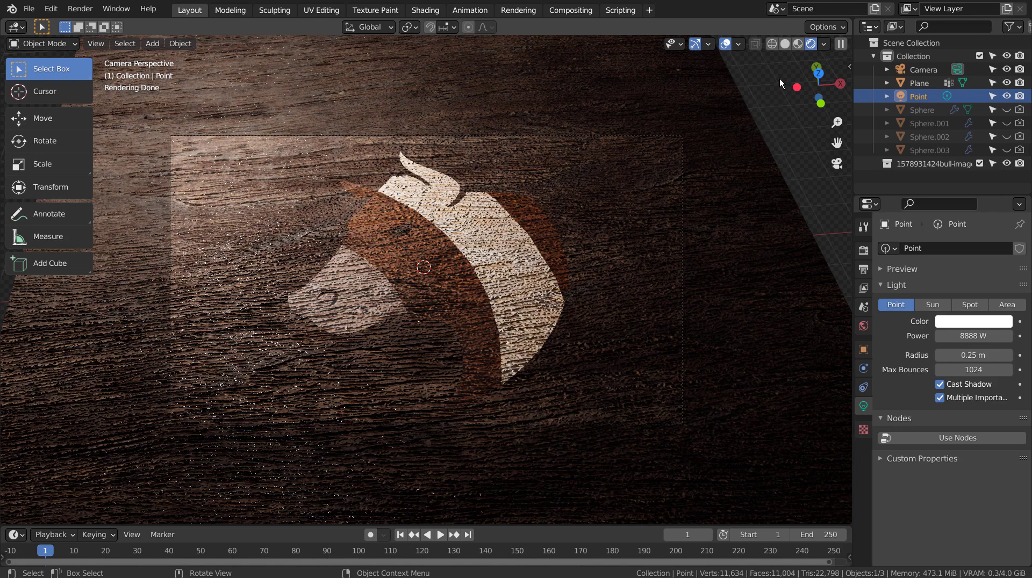
Save the file with the viewport in Solid shading, and render the image, stopping the render partway.
left_click(782, 53)
left_click(784, 46)
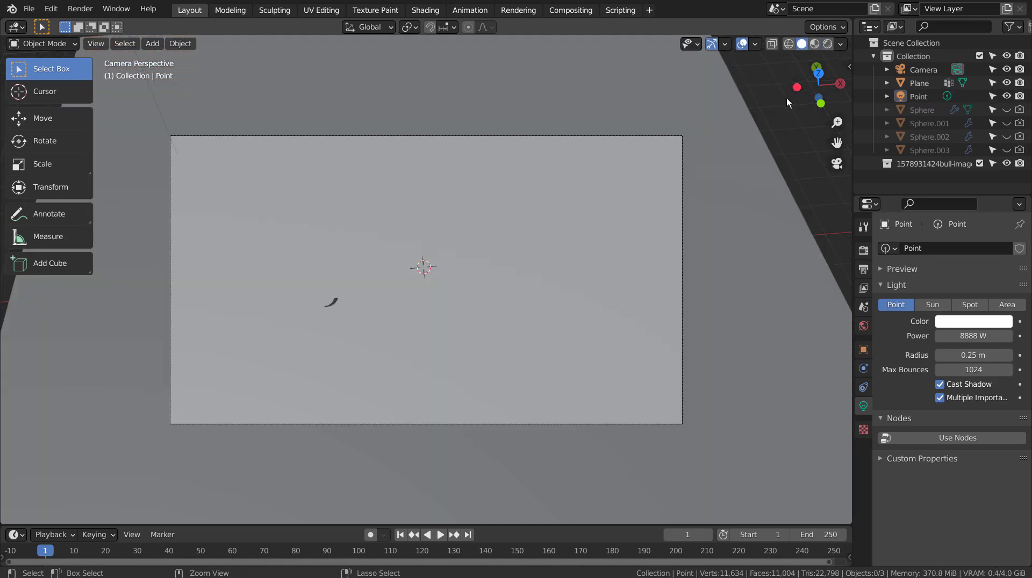
key("ctrl+s")
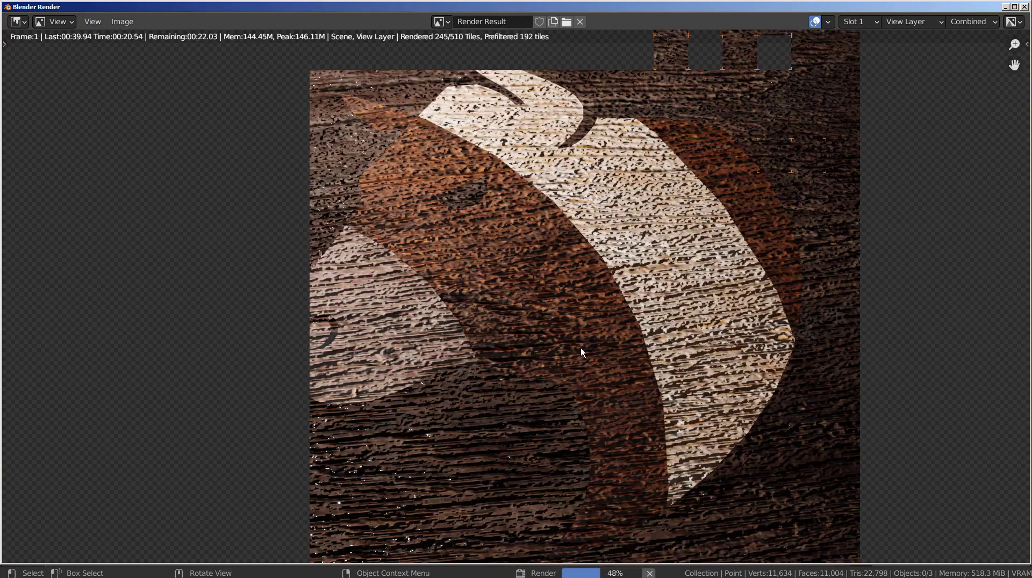
key("Escape")
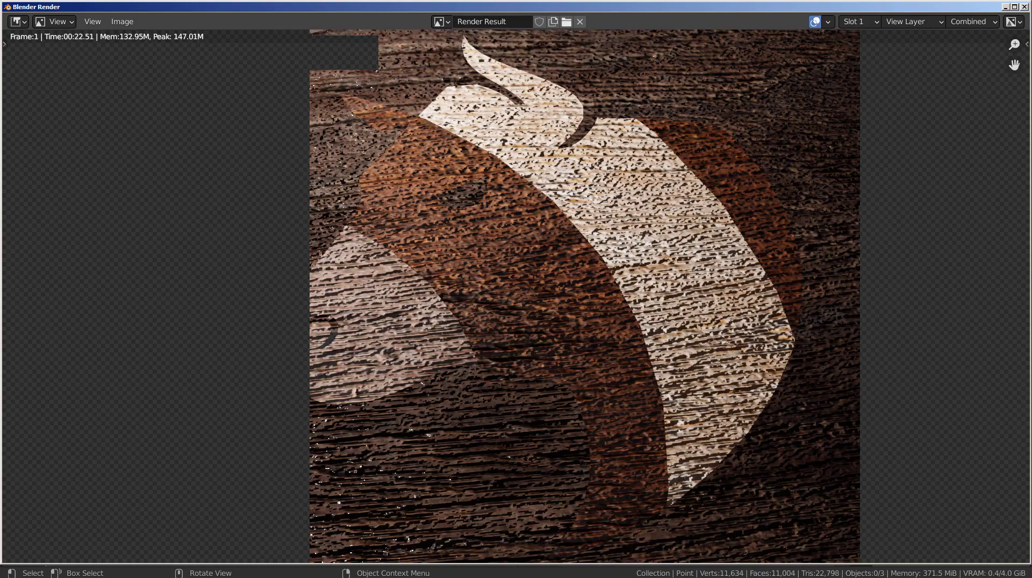
Close the partial render, set the viewport samples to 1 and enable the compositing nodes that denoise the render.
key("Escape")
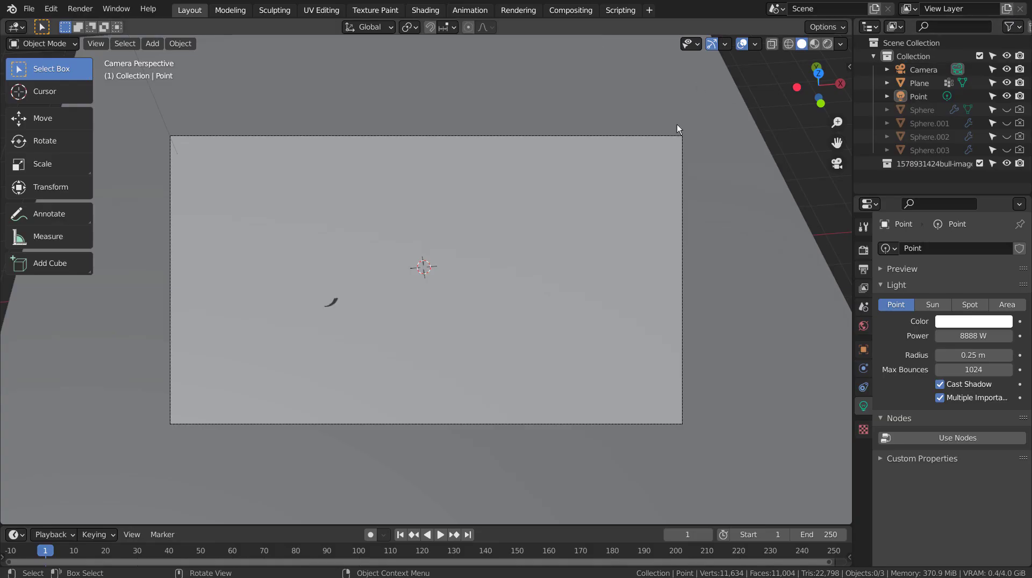
left_click(570, 9)
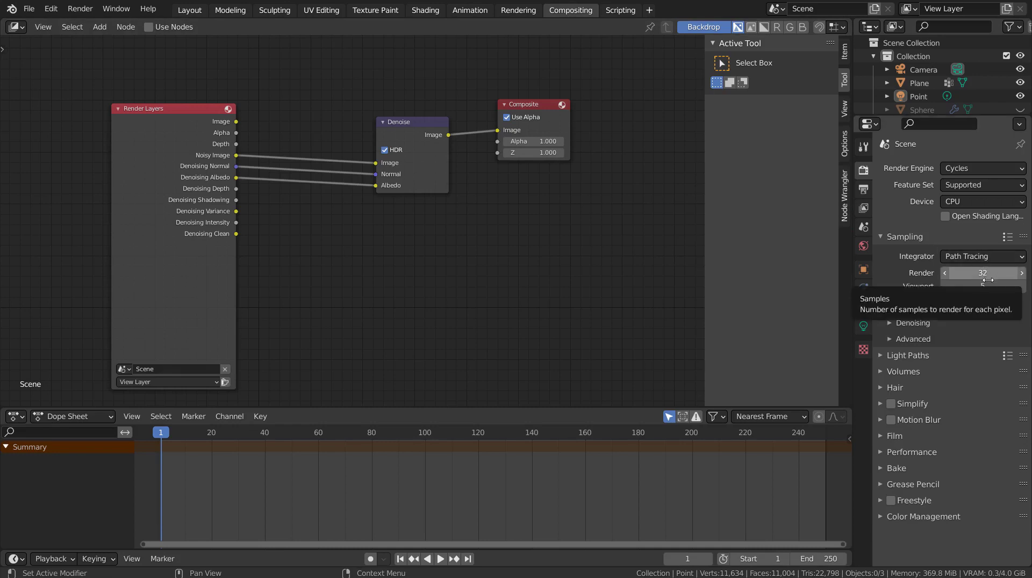
left_click(983, 285)
type("1")
key("Return")
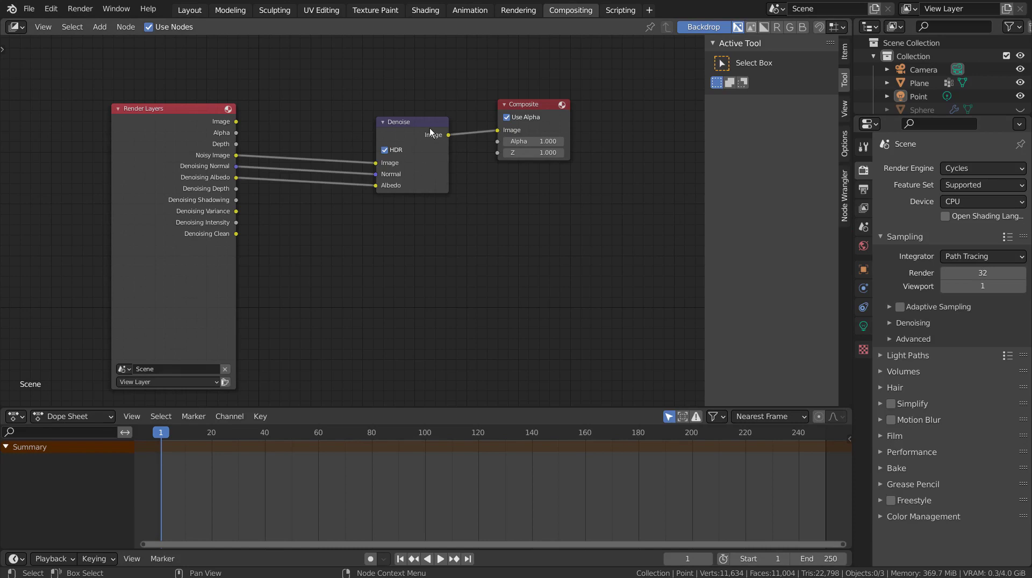
Render the image from the Layout workspace to check the wood surface, and close the render window before it completes.
left_click(188, 10)
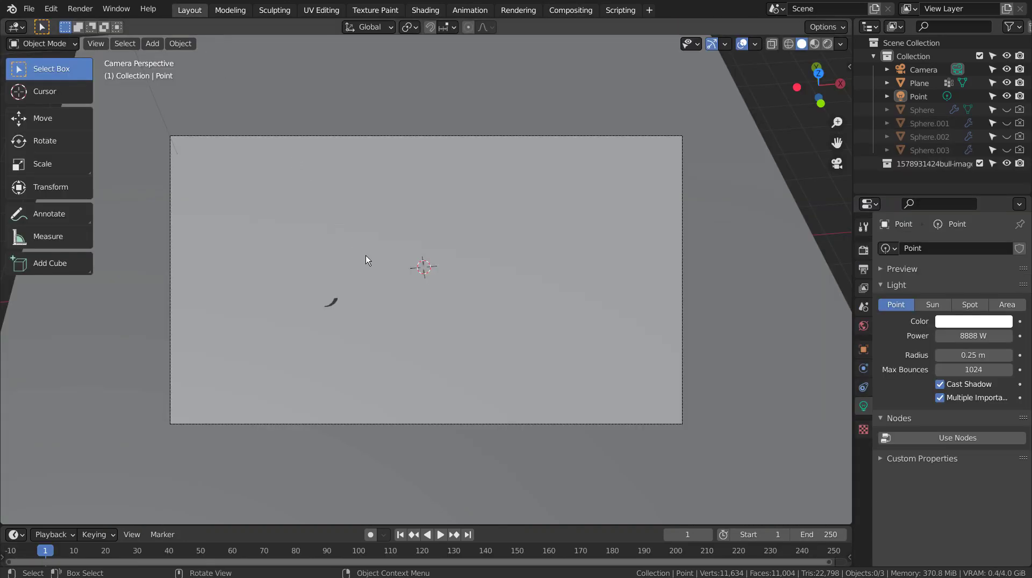
key("F12")
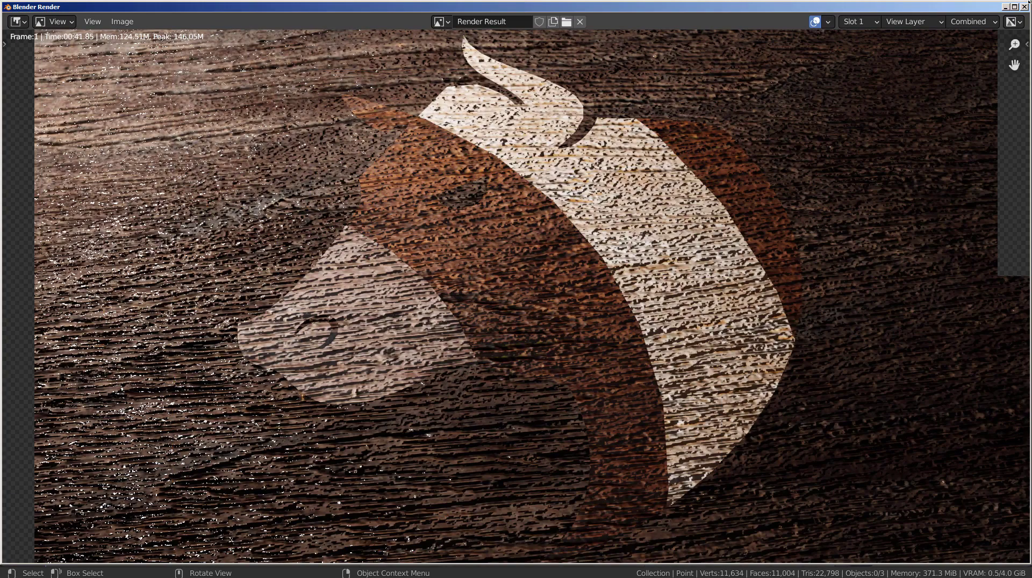
left_click(1024, 7)
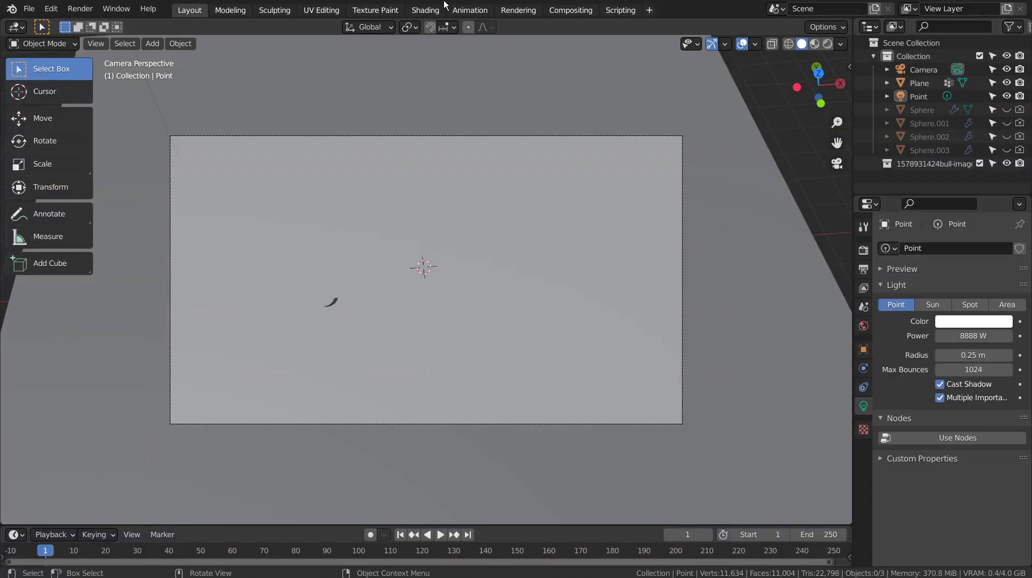
Set the roughness of the plane's dark brown material to 0.489 in its Principled BSDF node, and render the image.
left_click(424, 11)
left_click(514, 290)
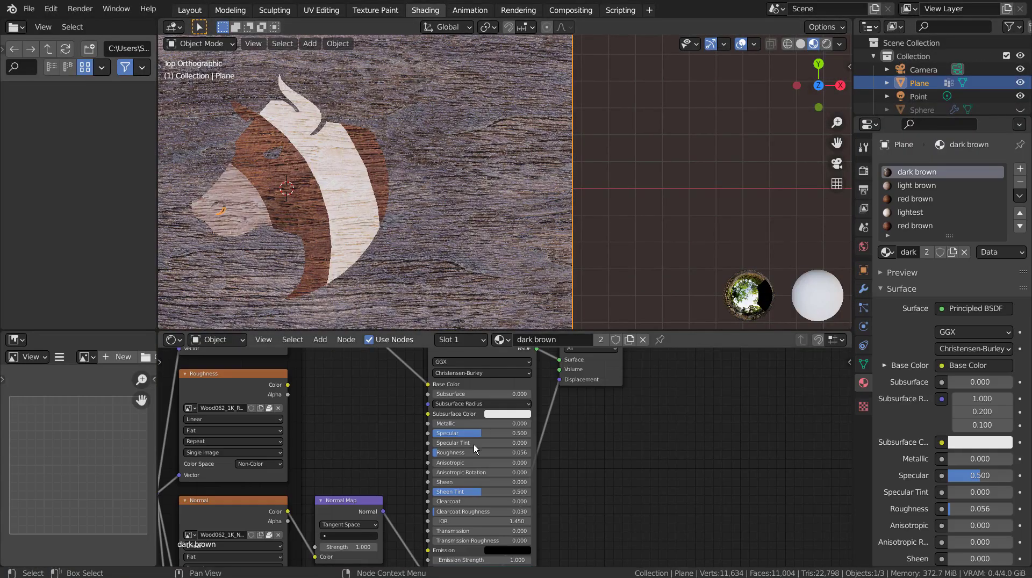
left_click(285, 382)
left_click_drag(460, 453, 480, 453)
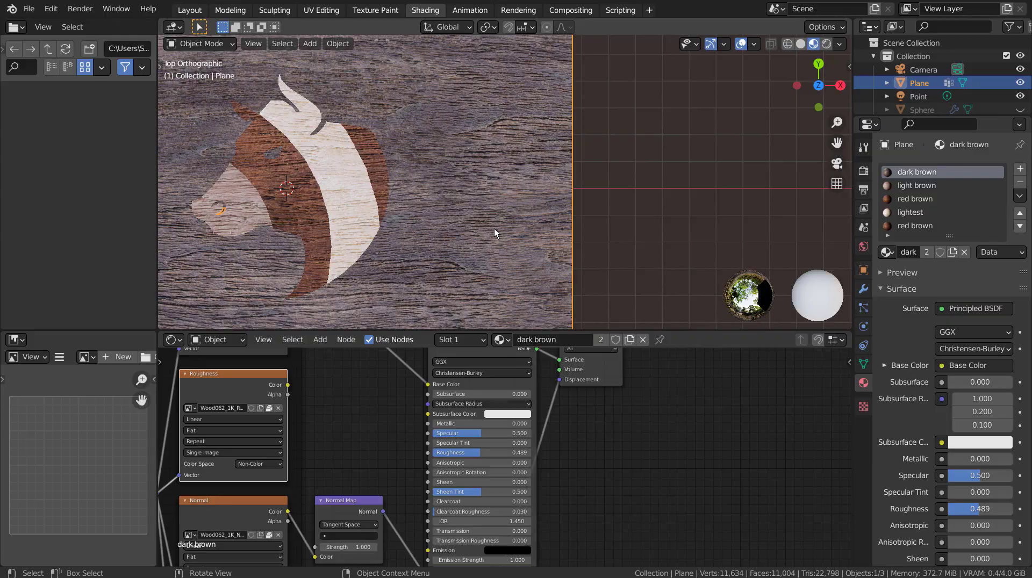
key("F12")
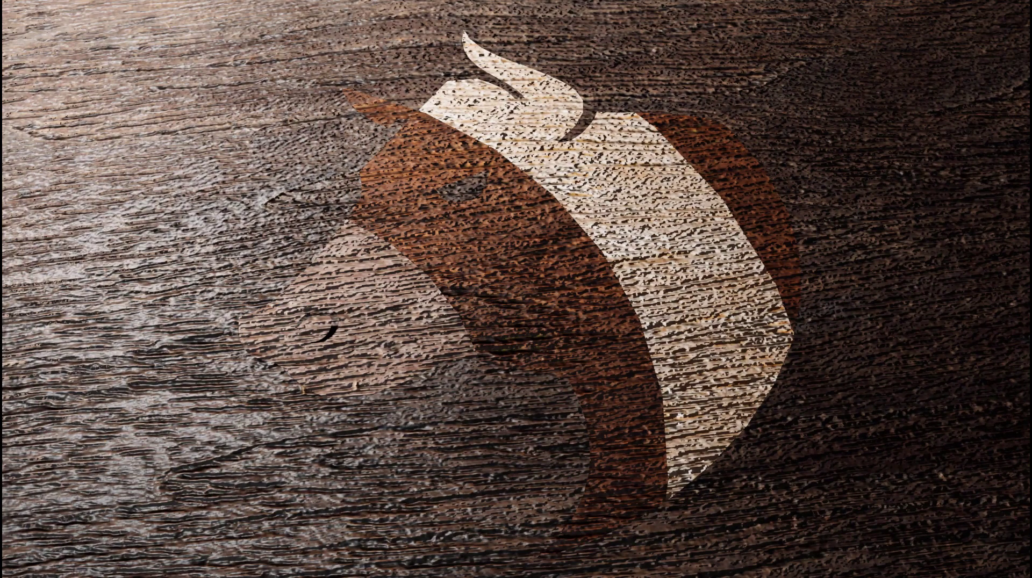